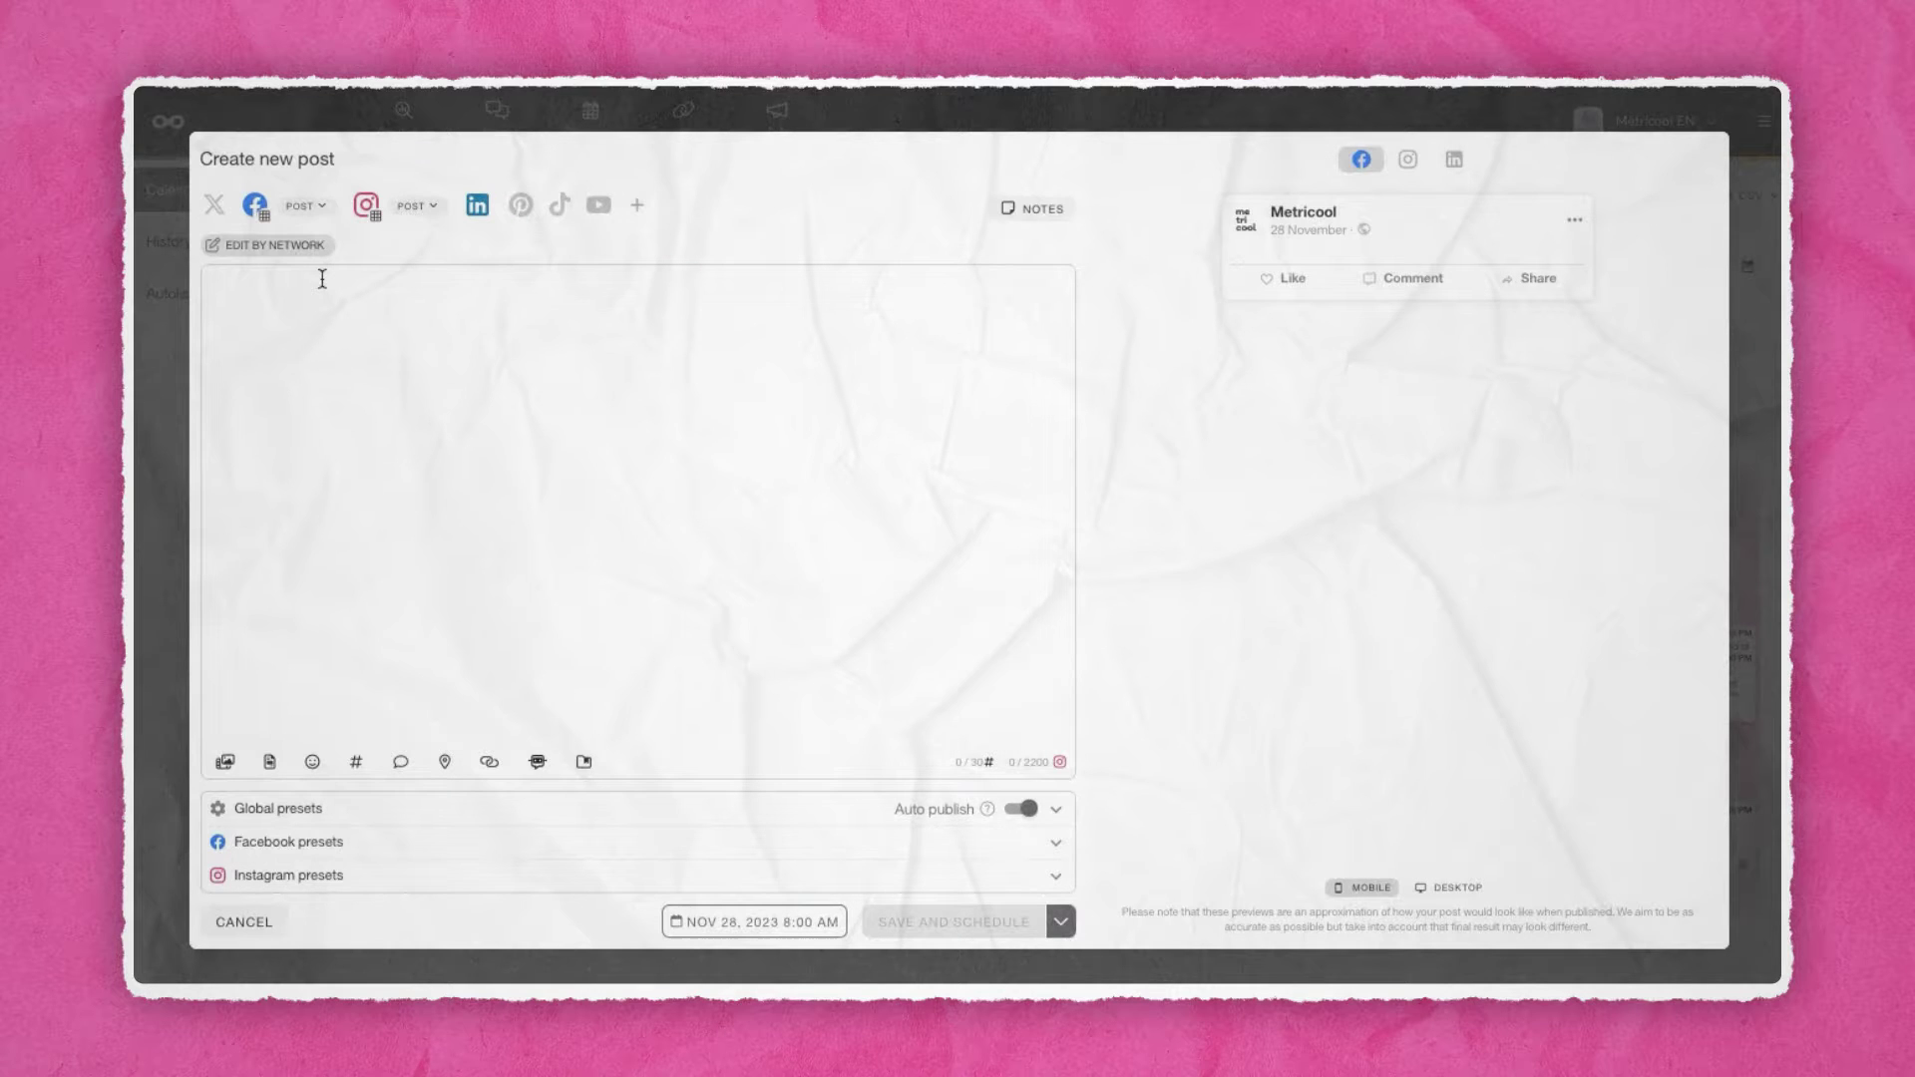
Check the post type options for Facebook and Instagram, and enable editing the post separately by network.
click(317, 272)
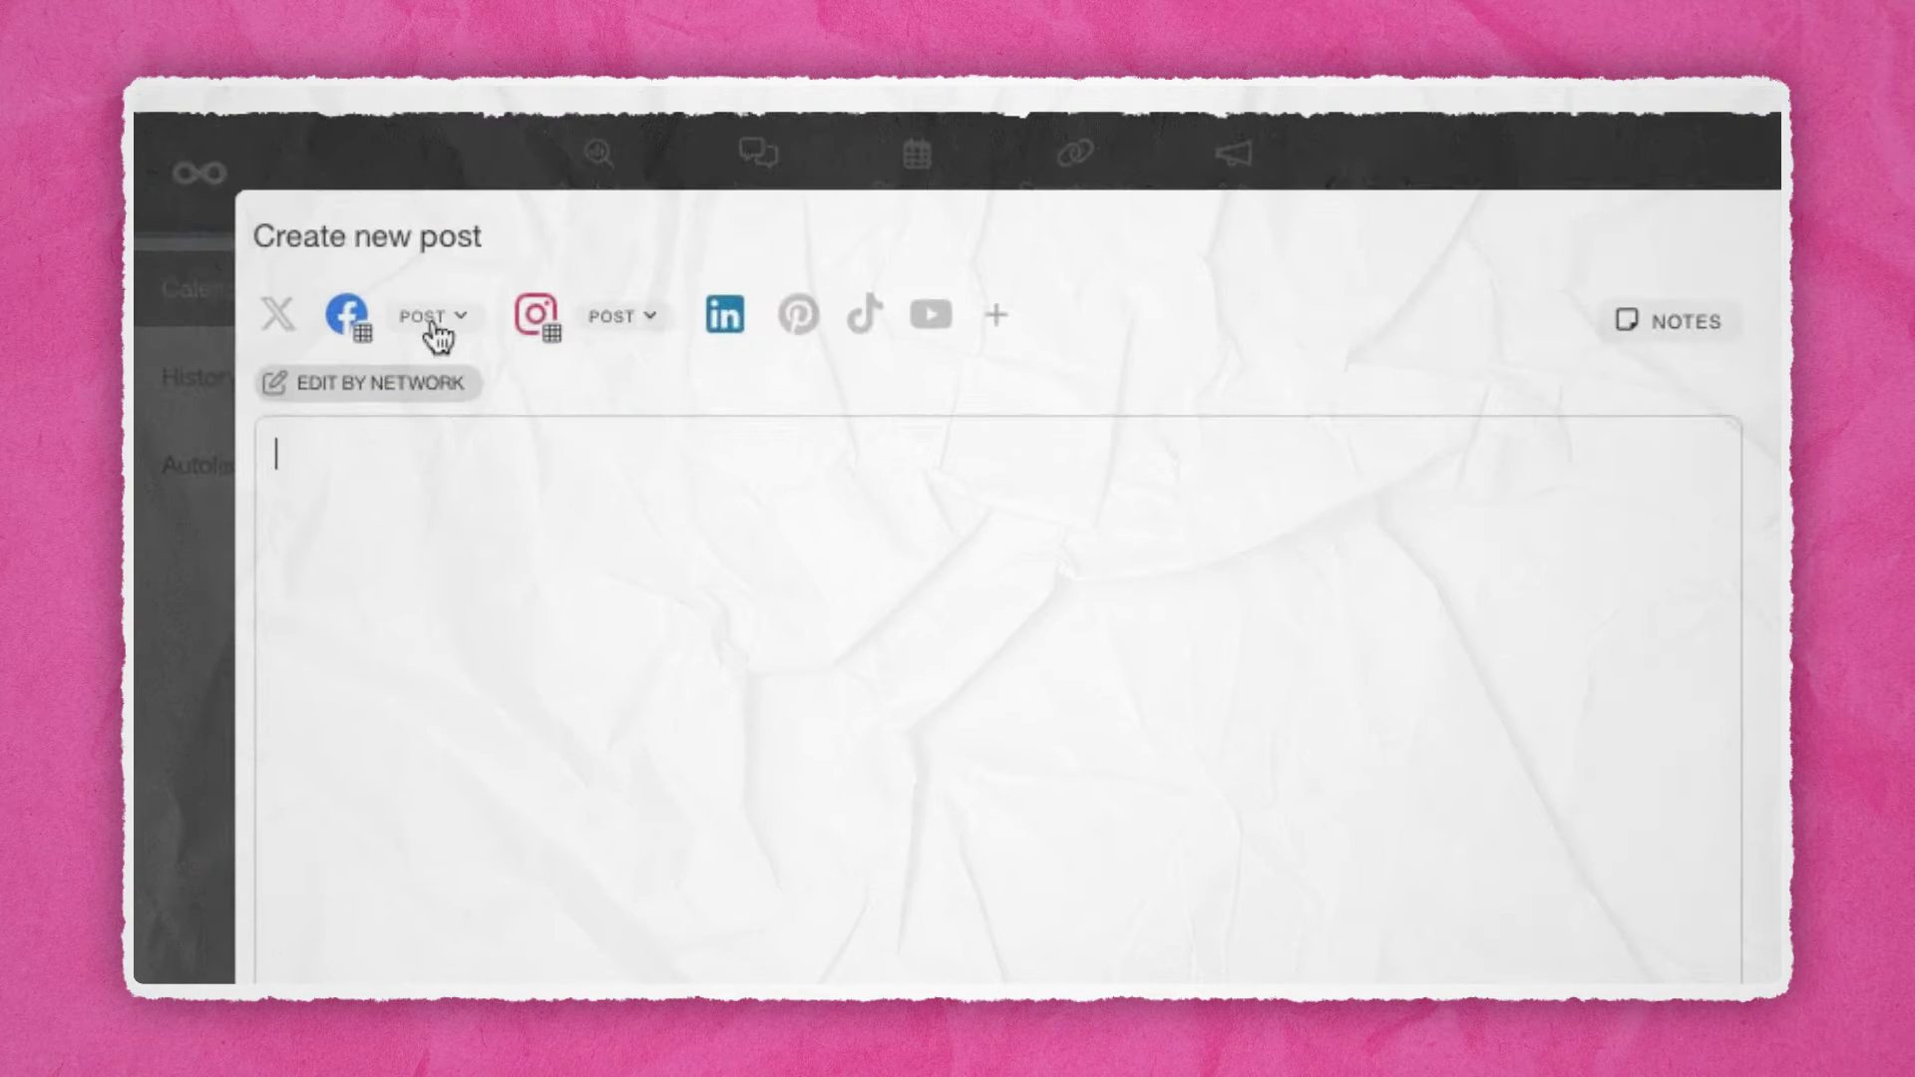
click(306, 206)
click(434, 318)
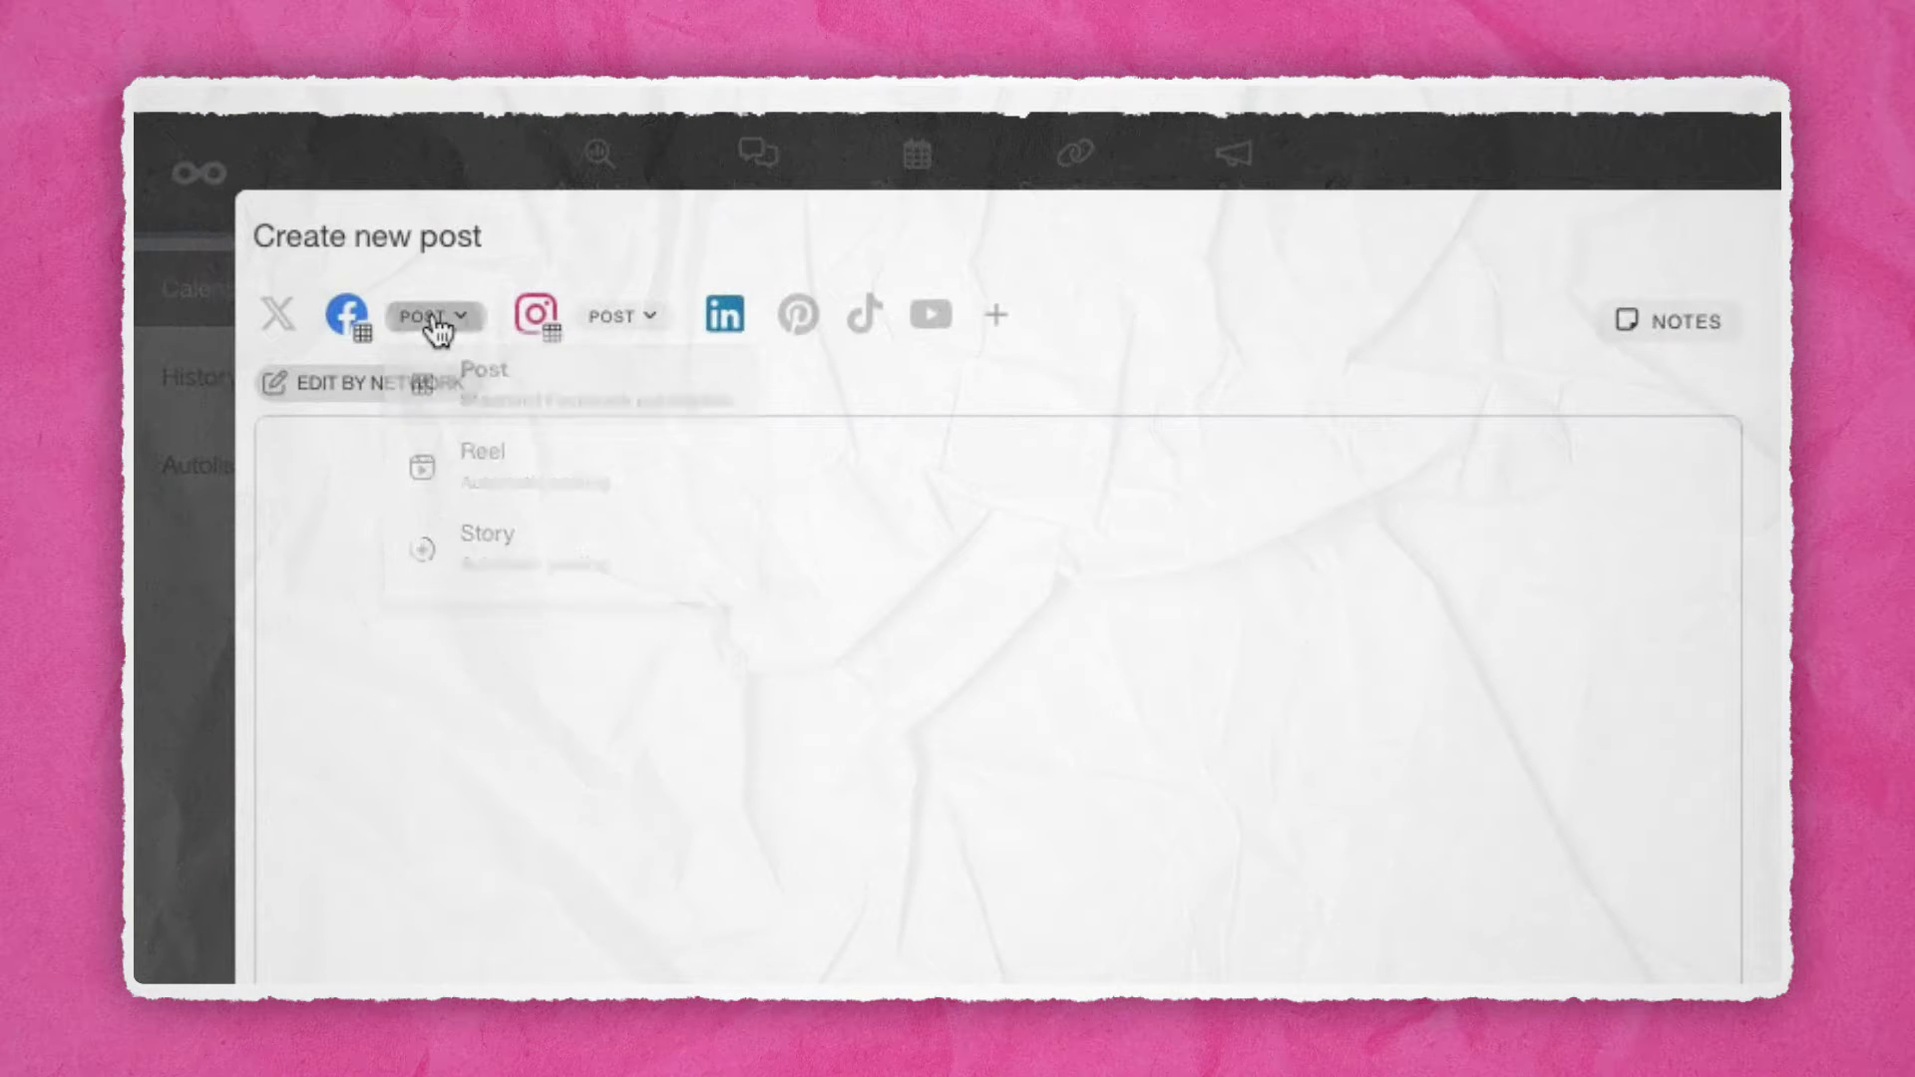
click(617, 317)
click(617, 319)
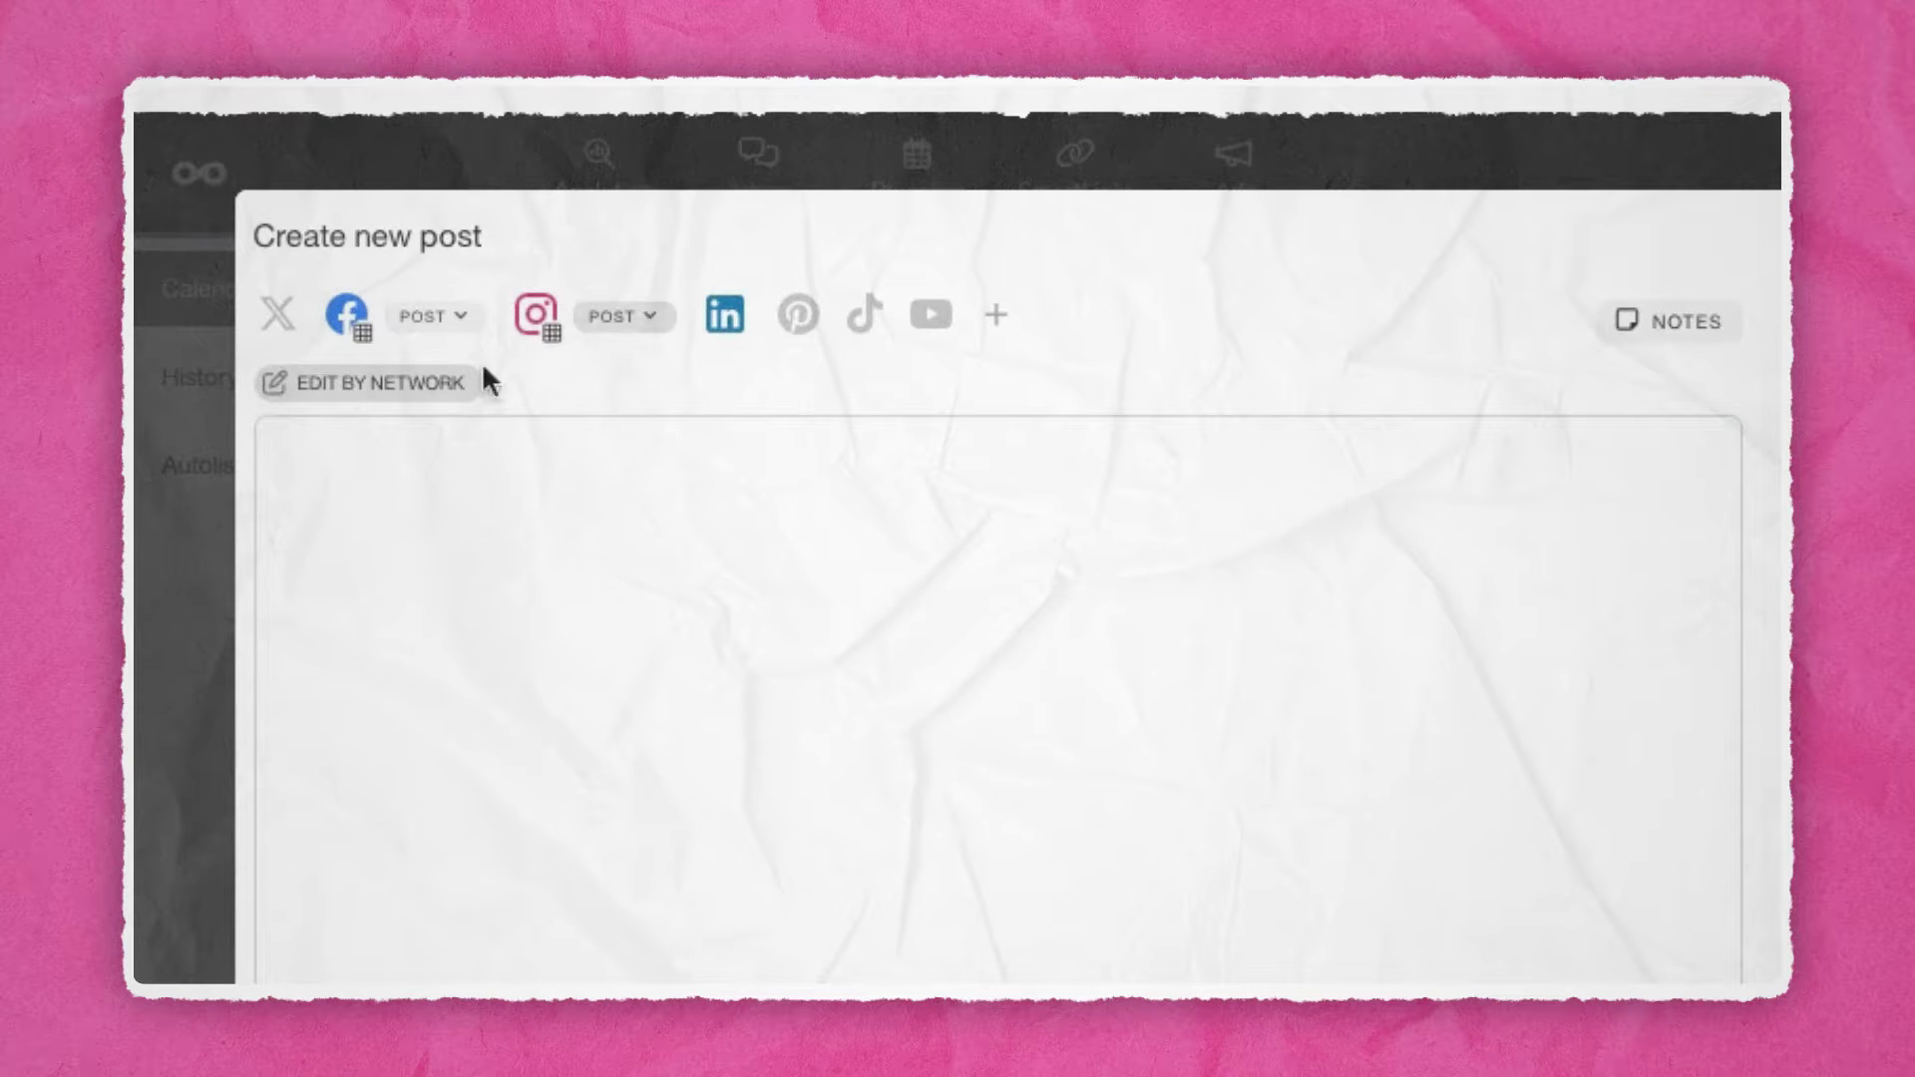
click(384, 394)
click(265, 320)
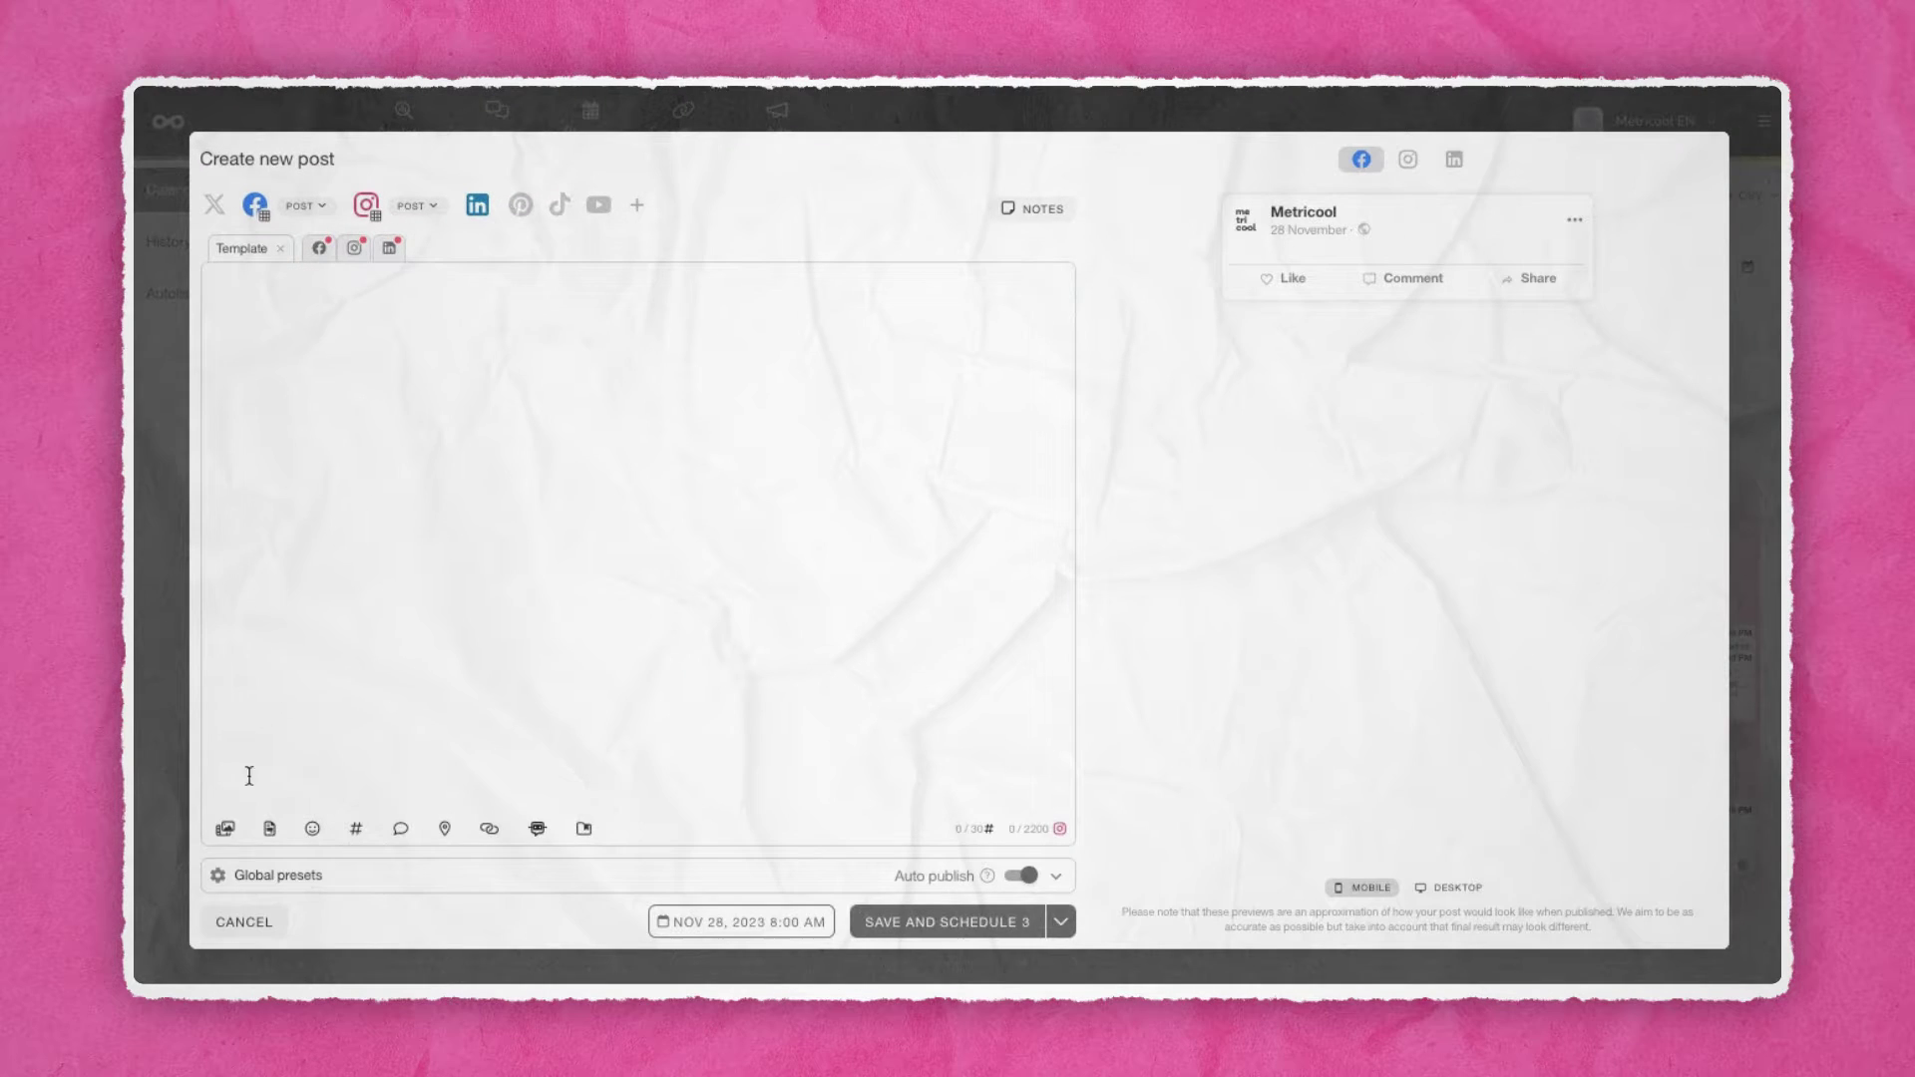
Upload the UK-Social-Media-Calendar-2024 image from the computer's Desktop folder to the post template.
click(225, 829)
click(272, 648)
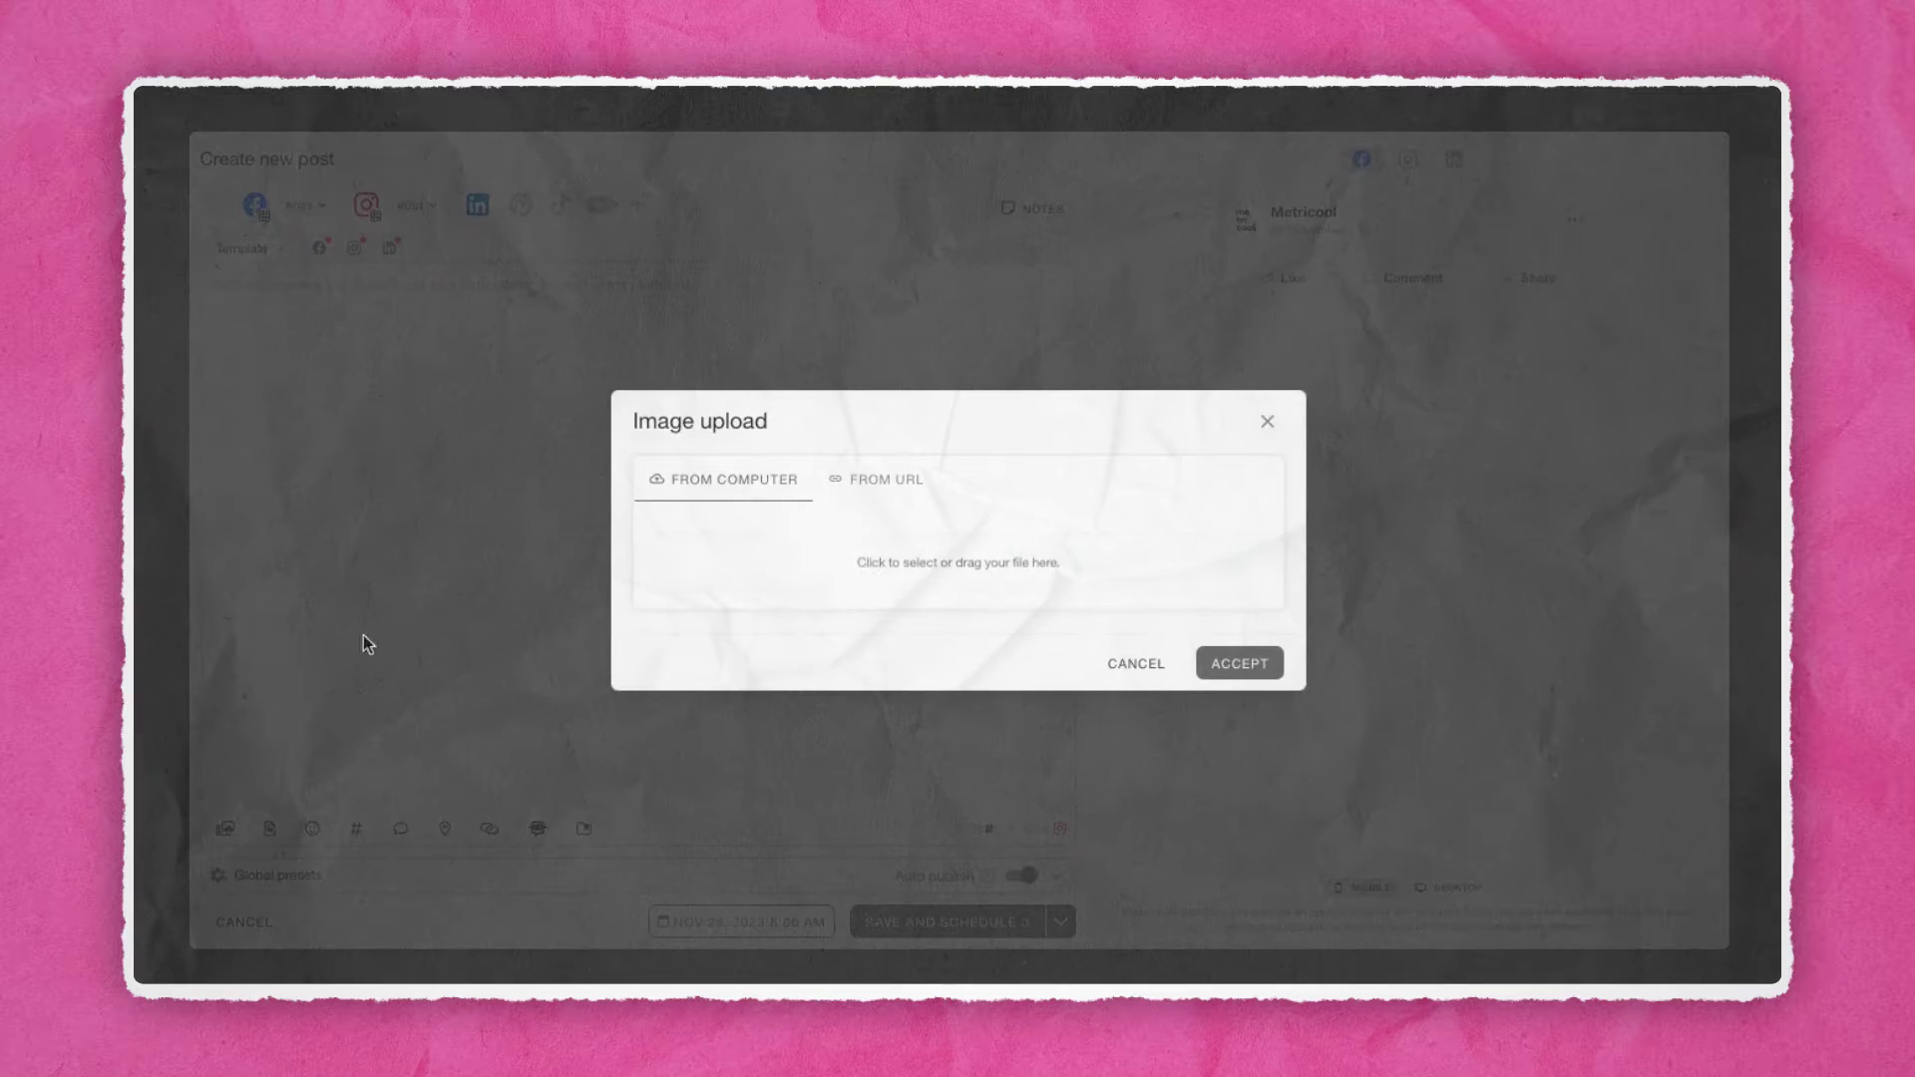
click(867, 560)
click(798, 159)
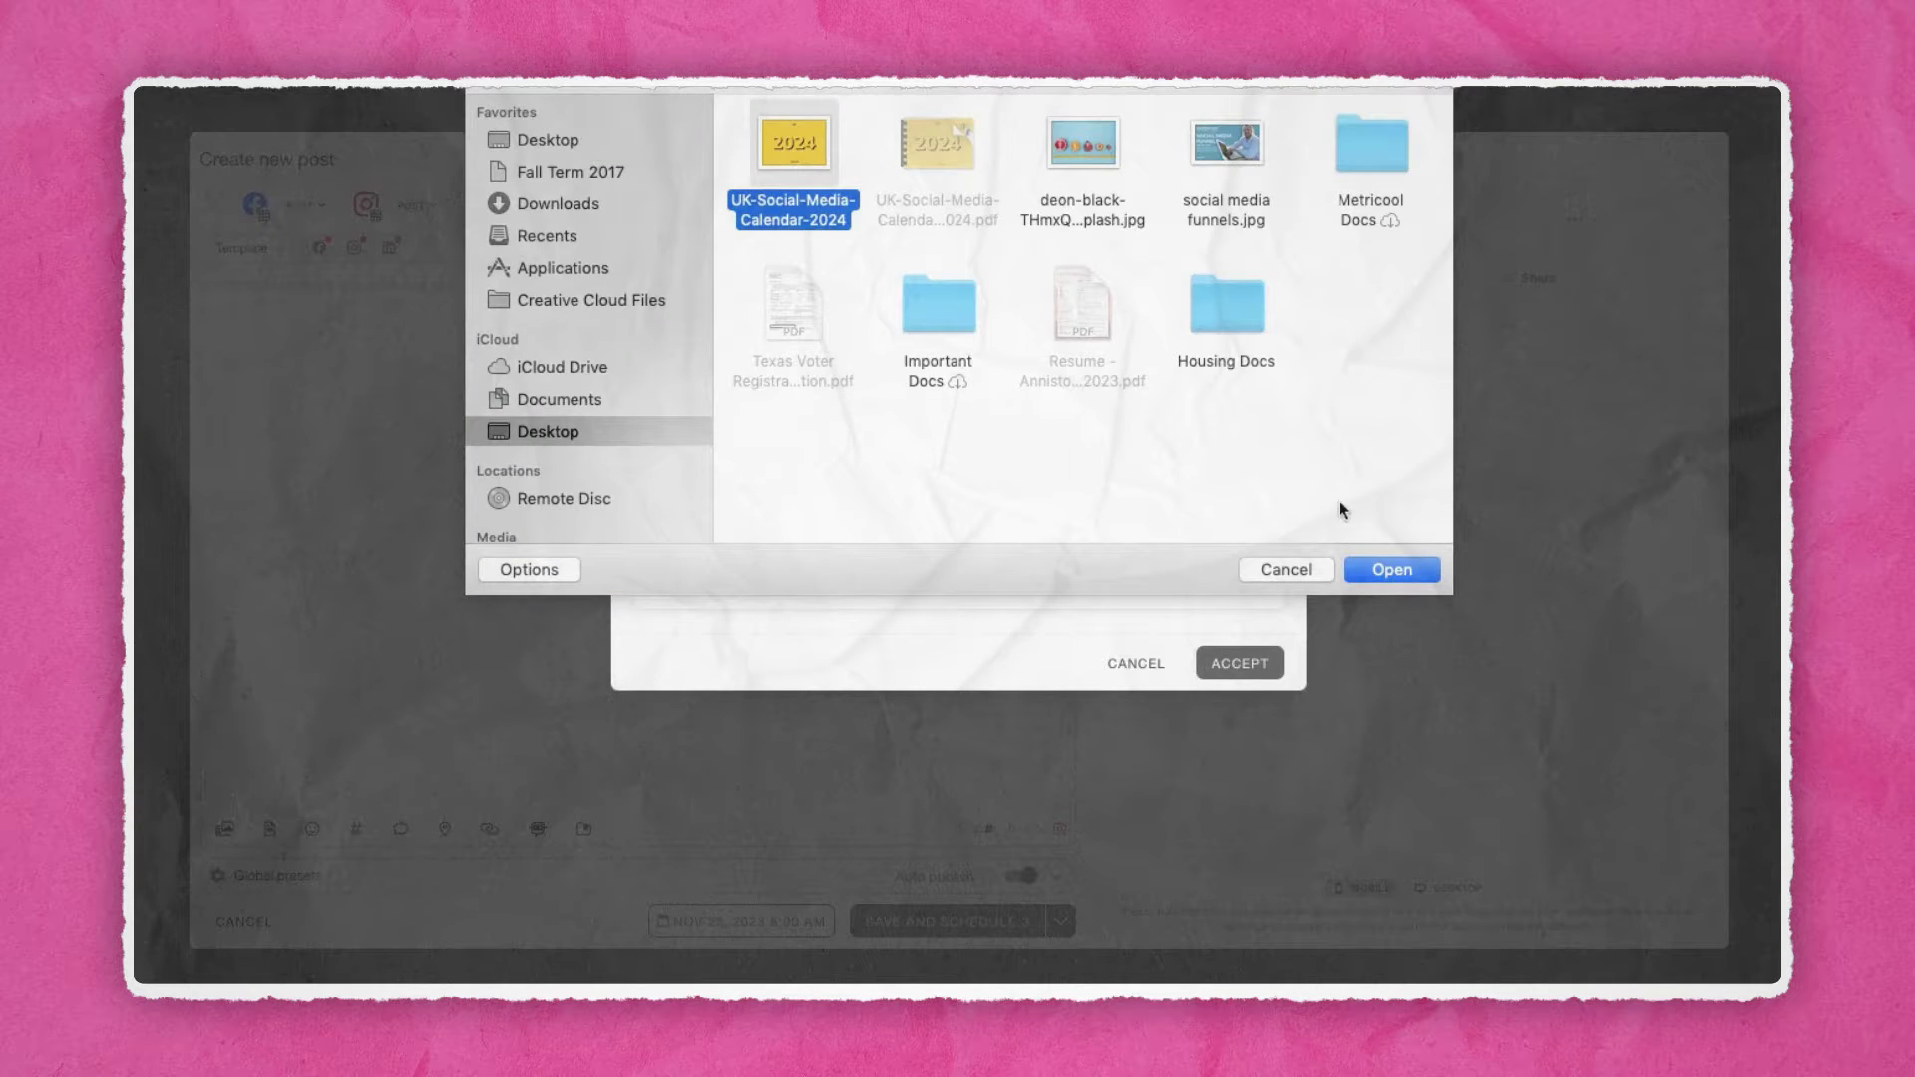
click(1391, 570)
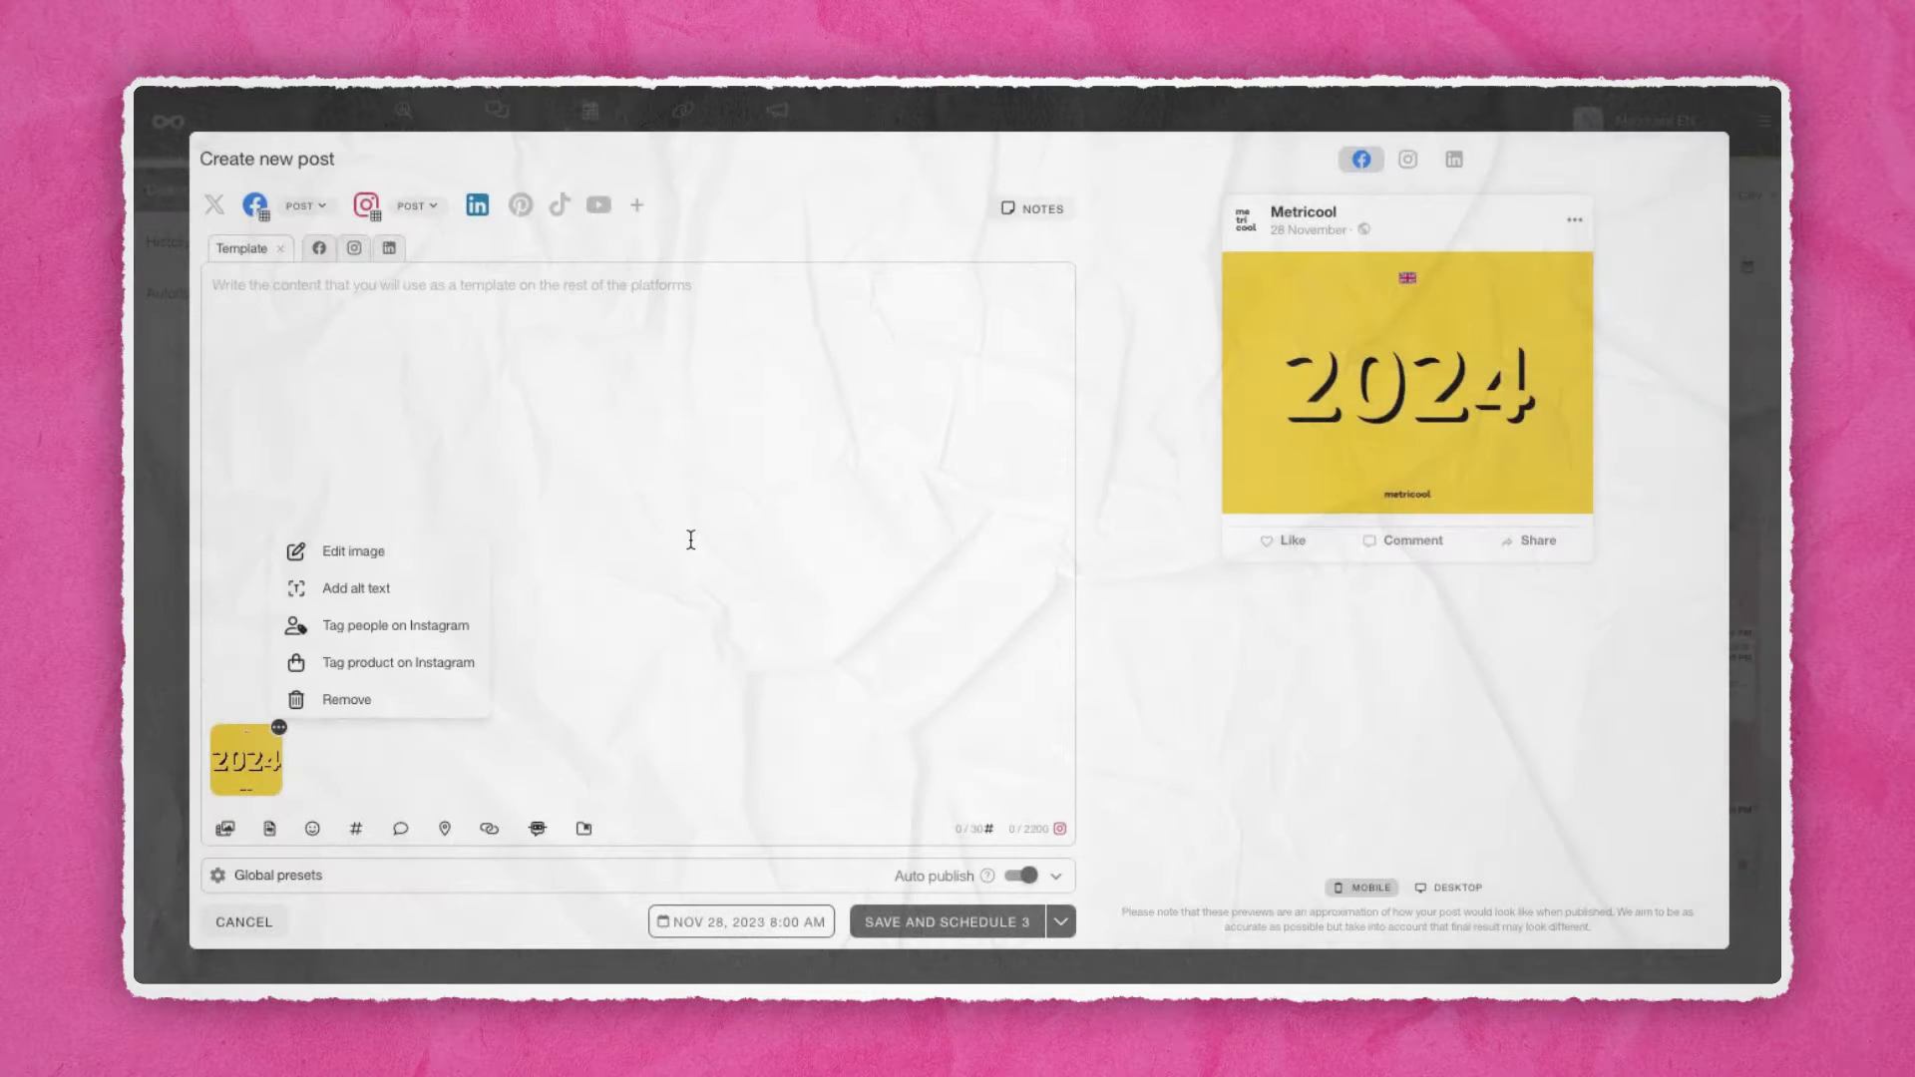
click(510, 319)
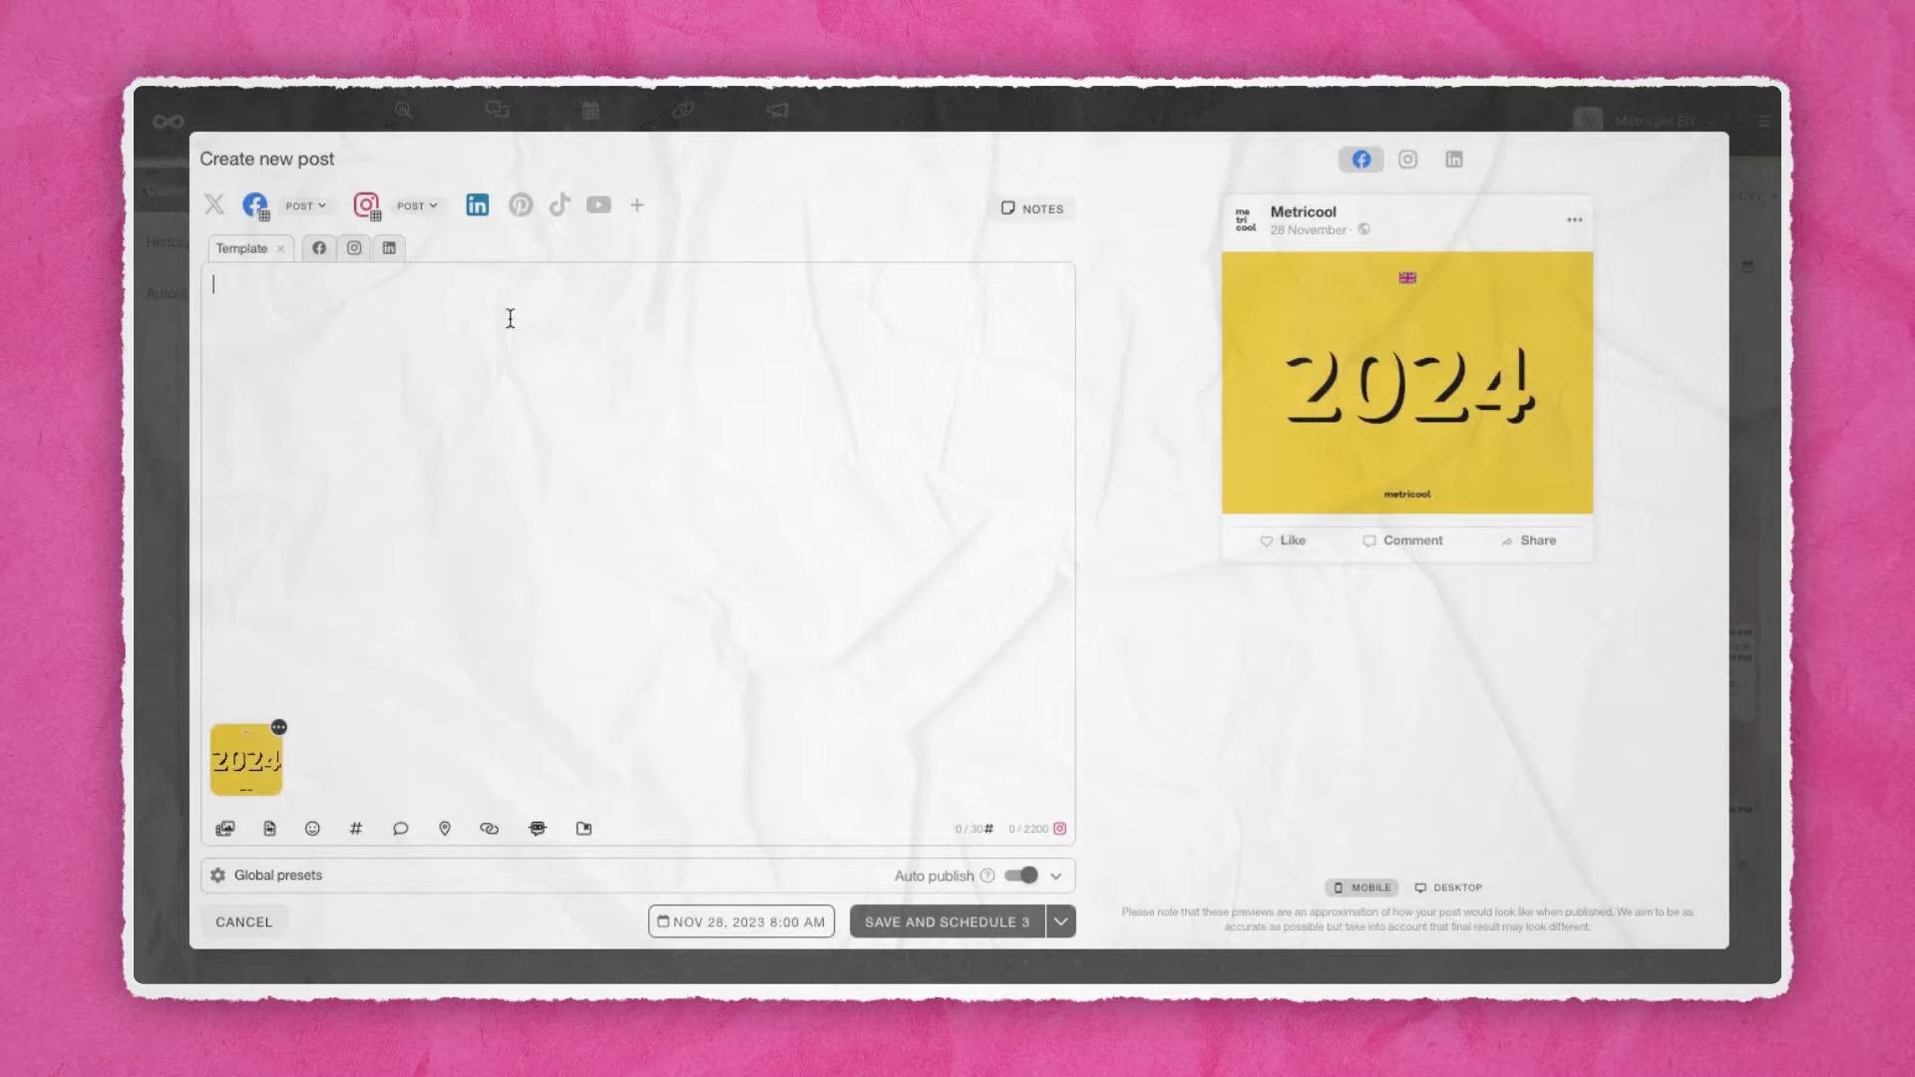
Stop using the template for the Facebook, Instagram and LinkedIn versions to customize each one.
click(318, 247)
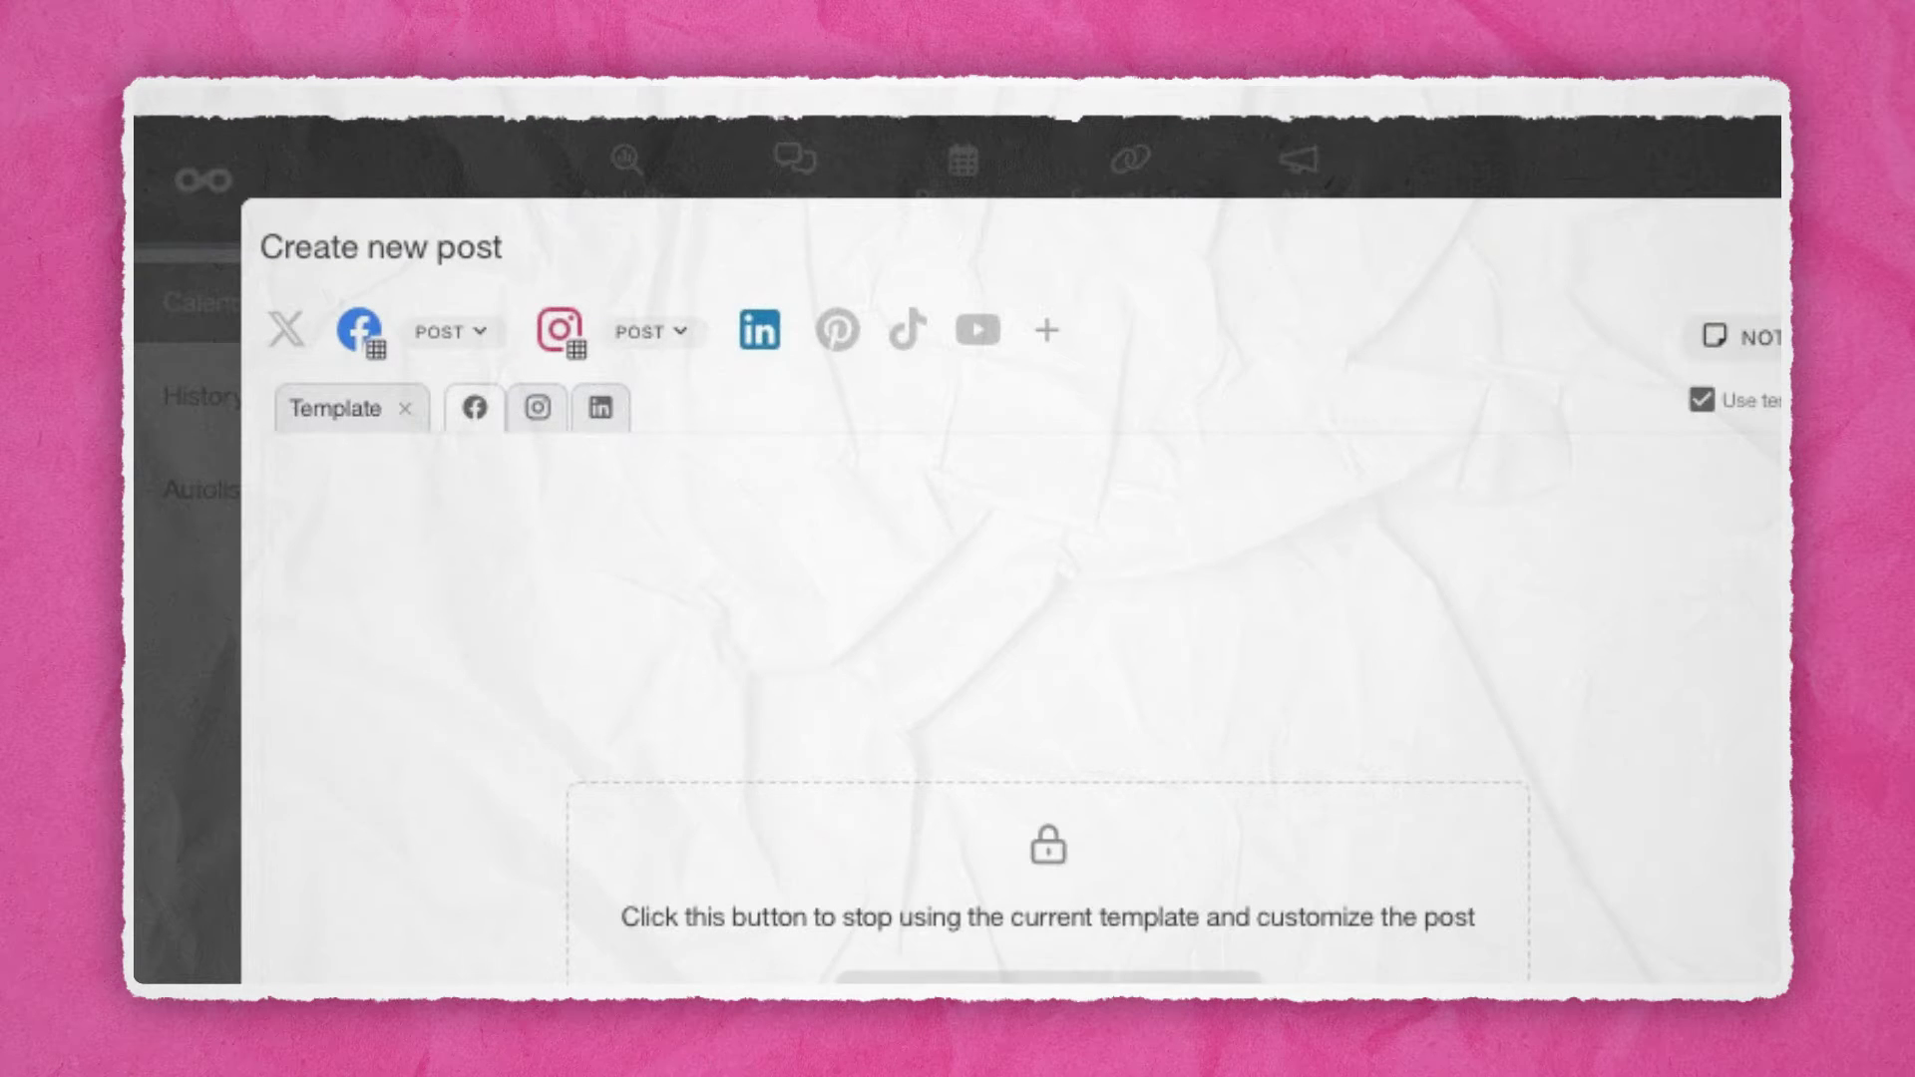
click(538, 408)
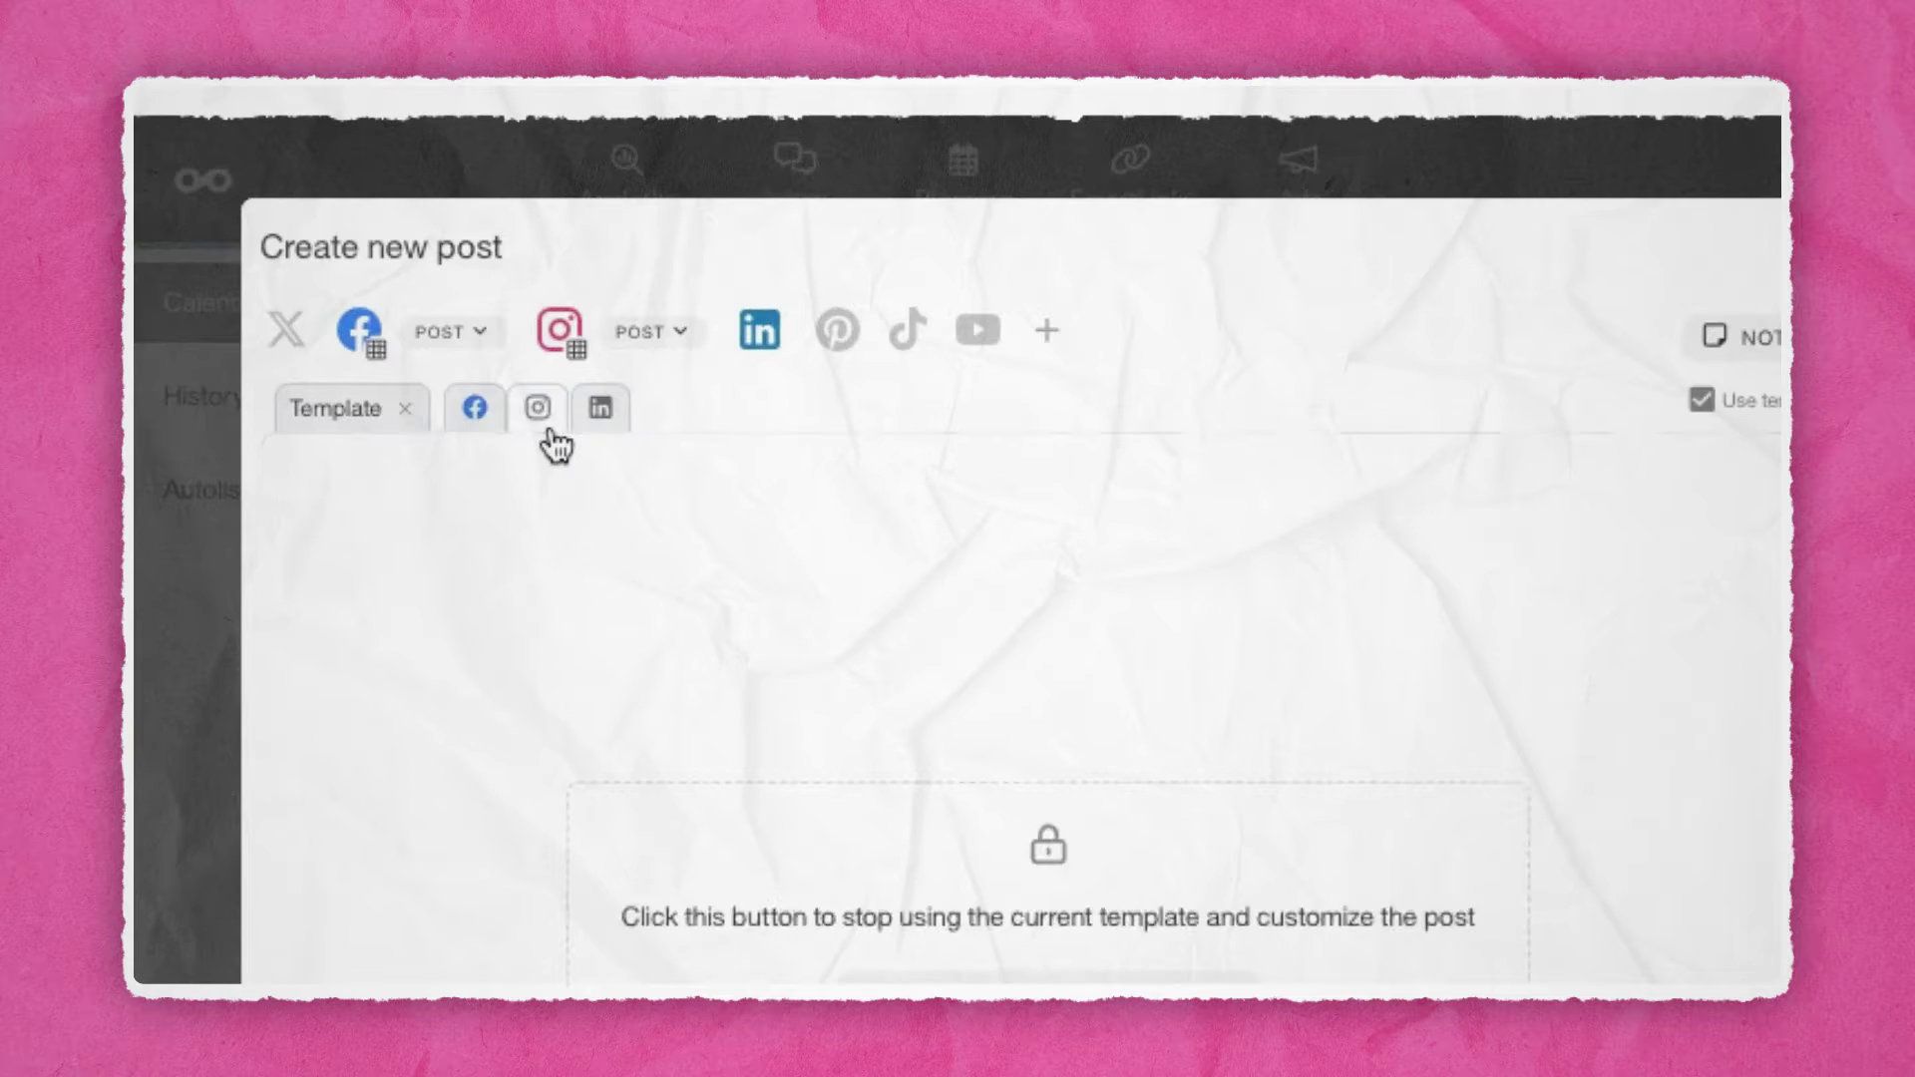
click(684, 705)
click(390, 250)
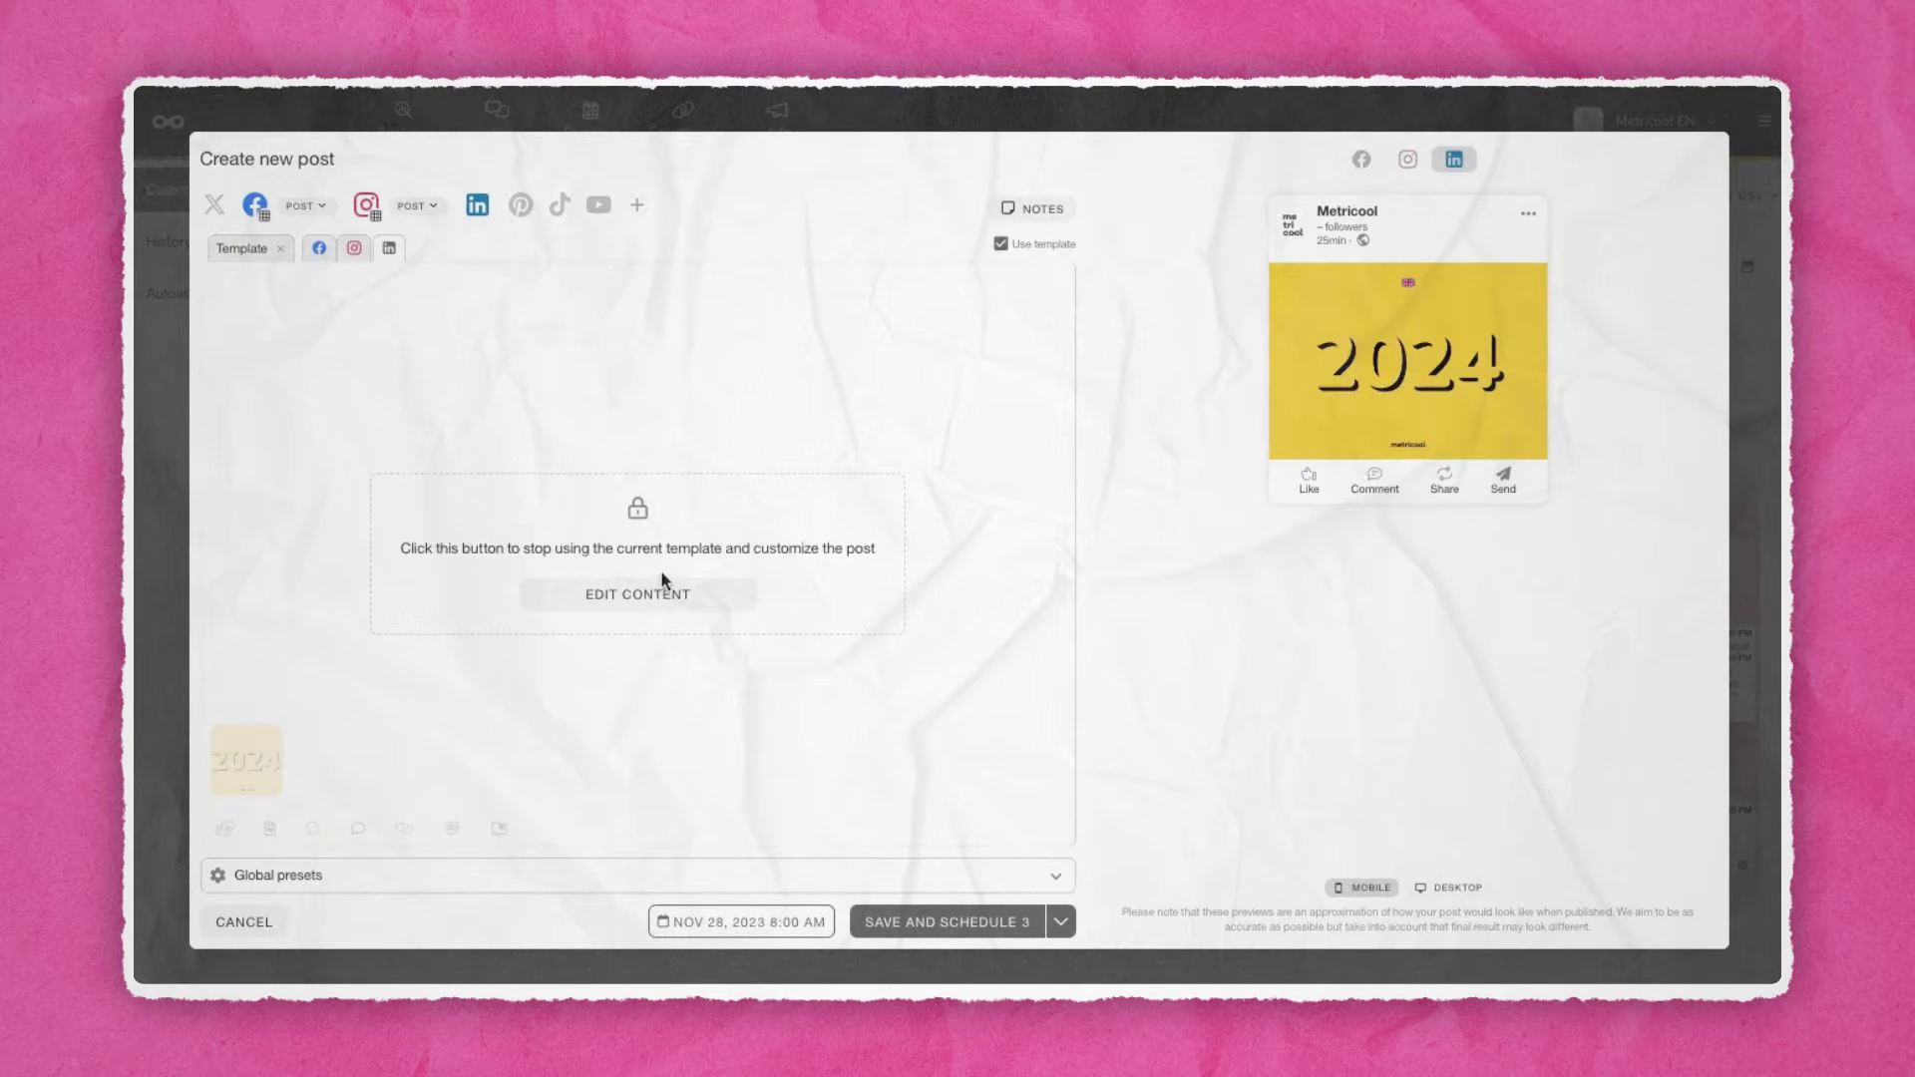
click(669, 600)
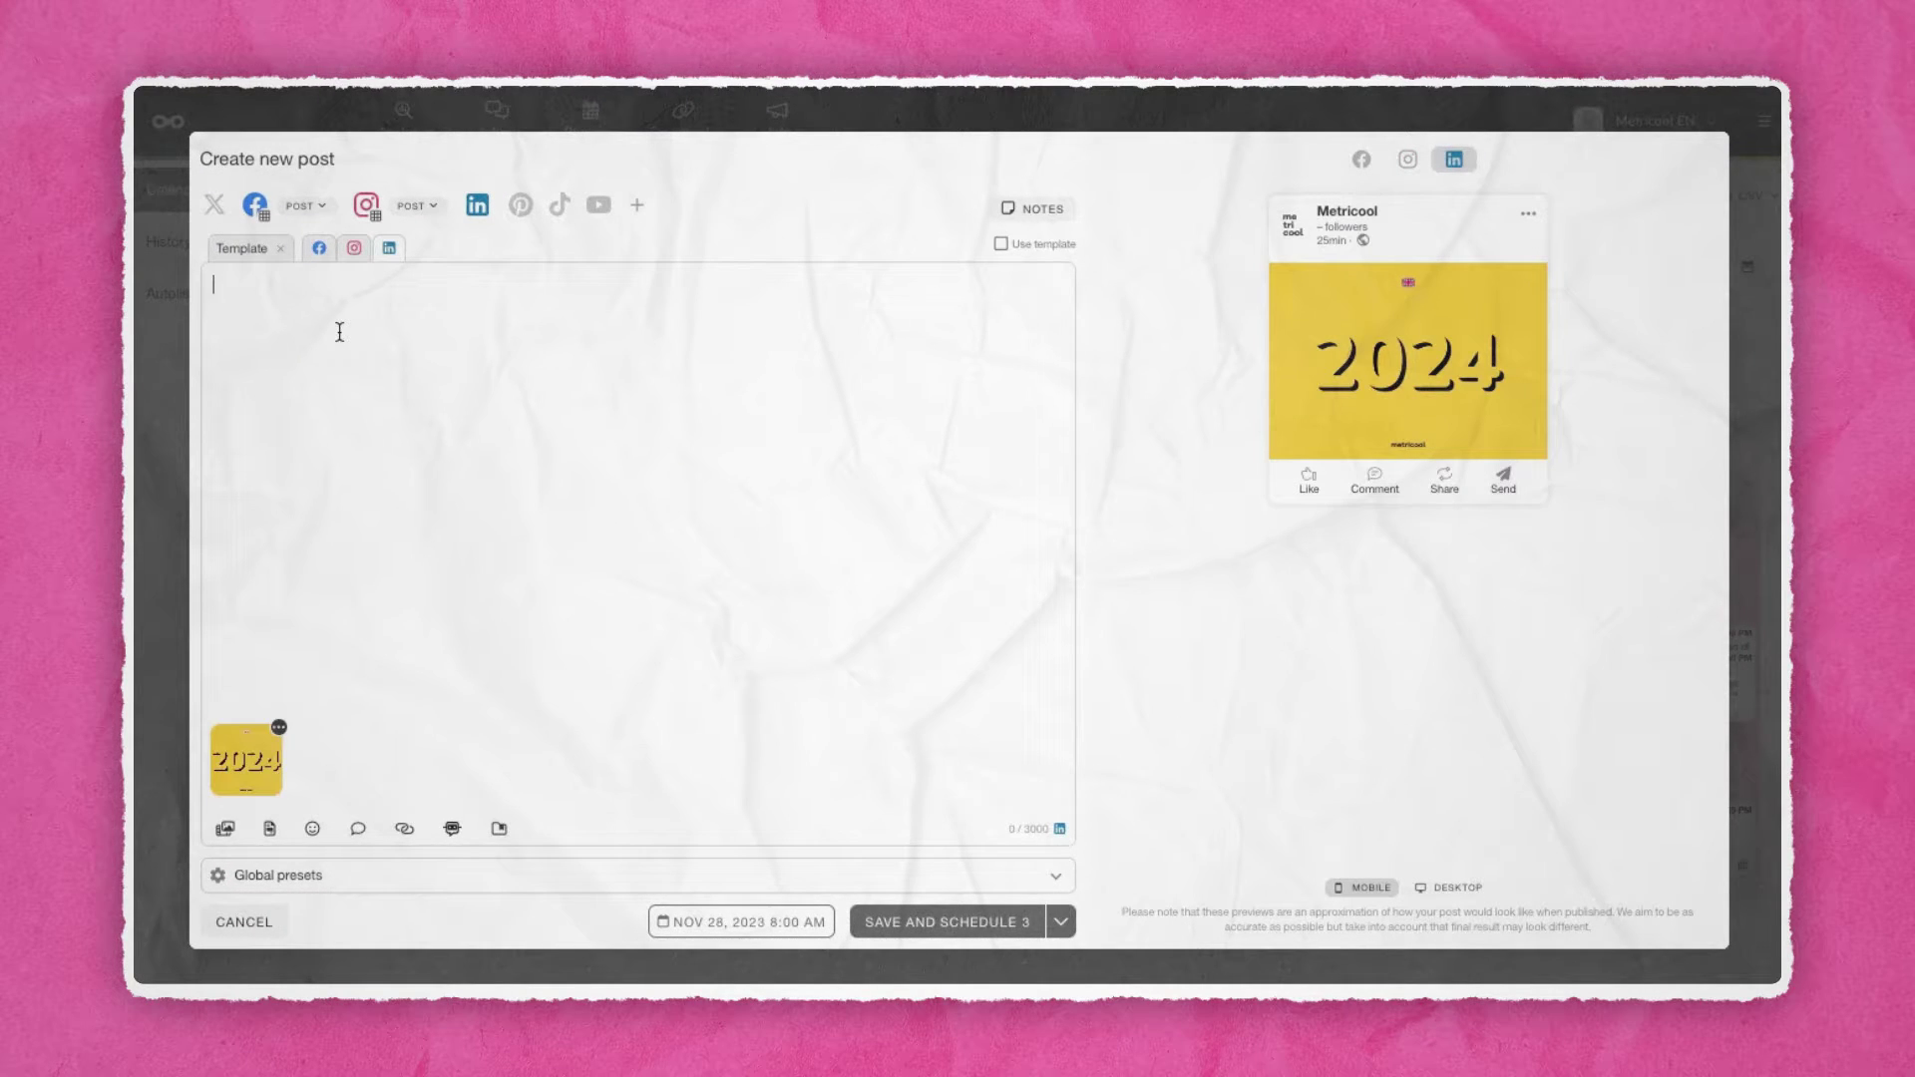
text(Do)
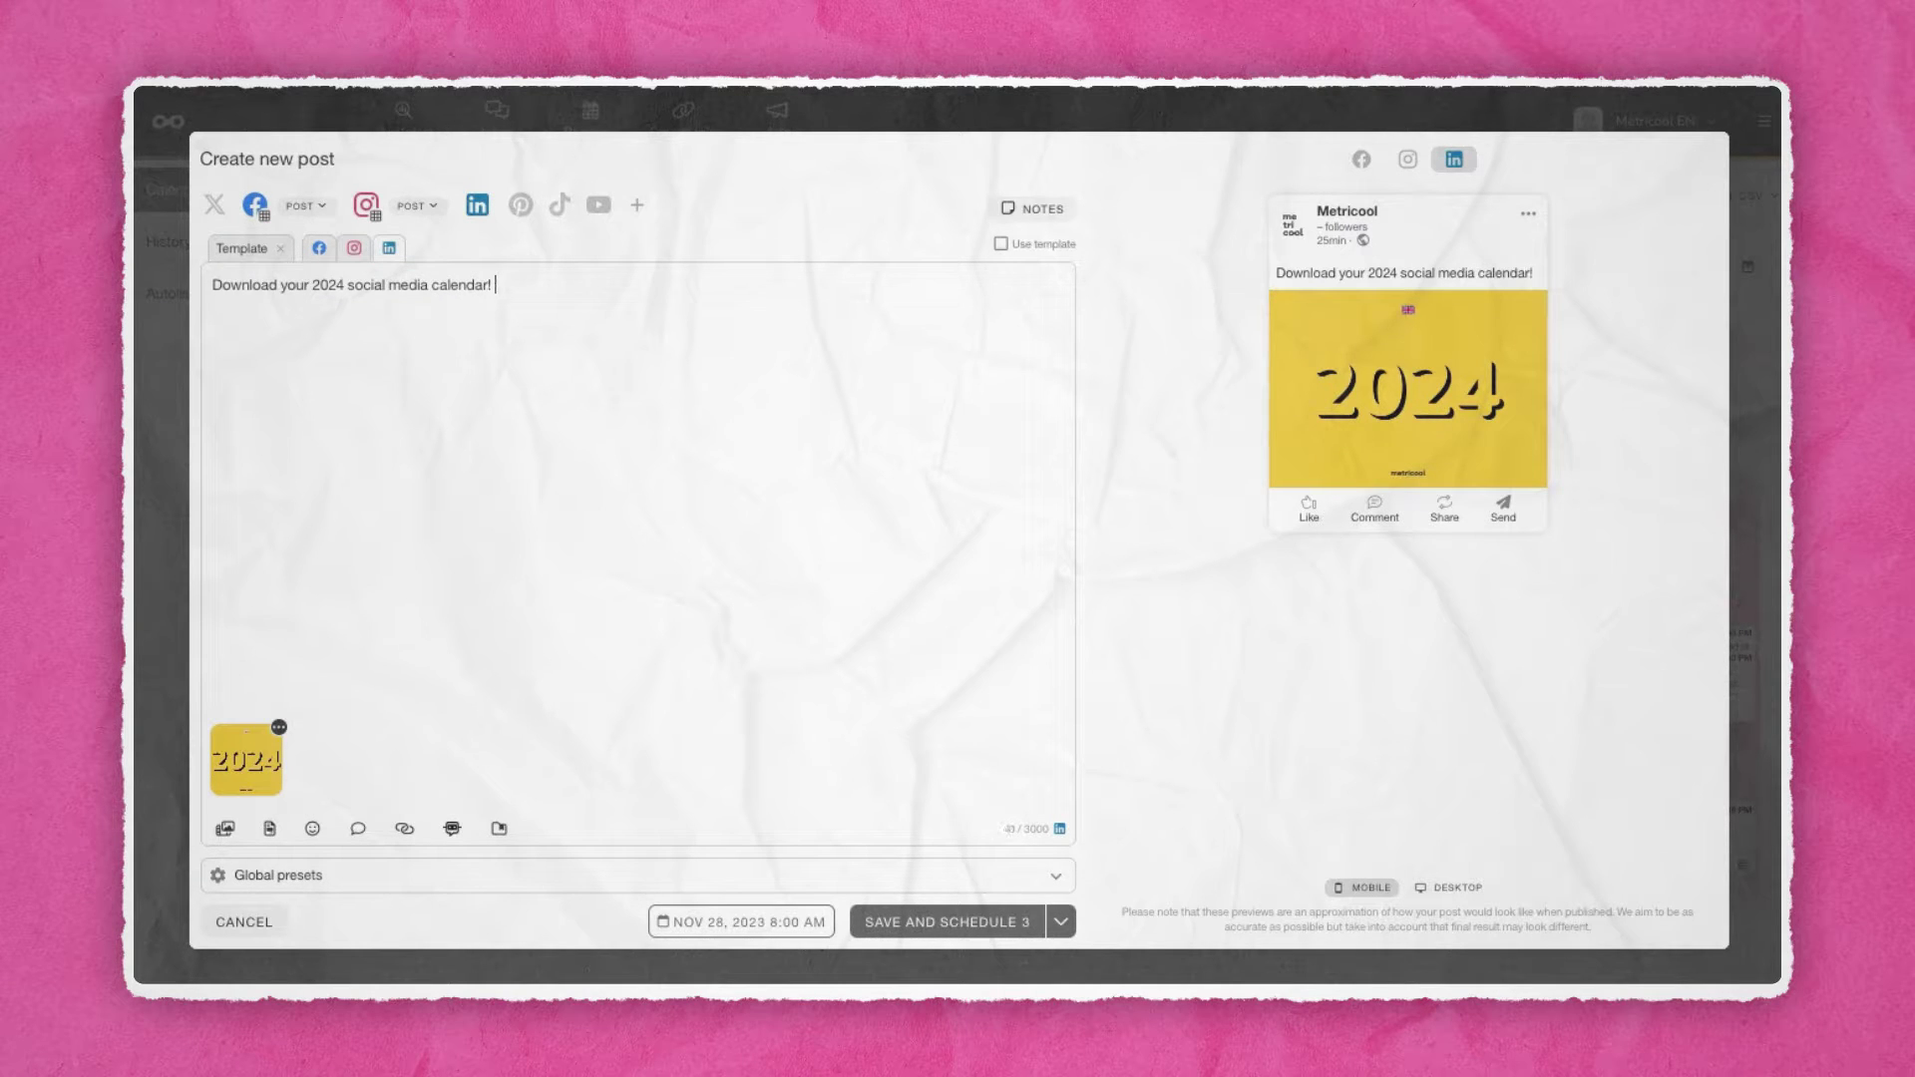
text(https://metricool.com/social-media-calendar-uk/)
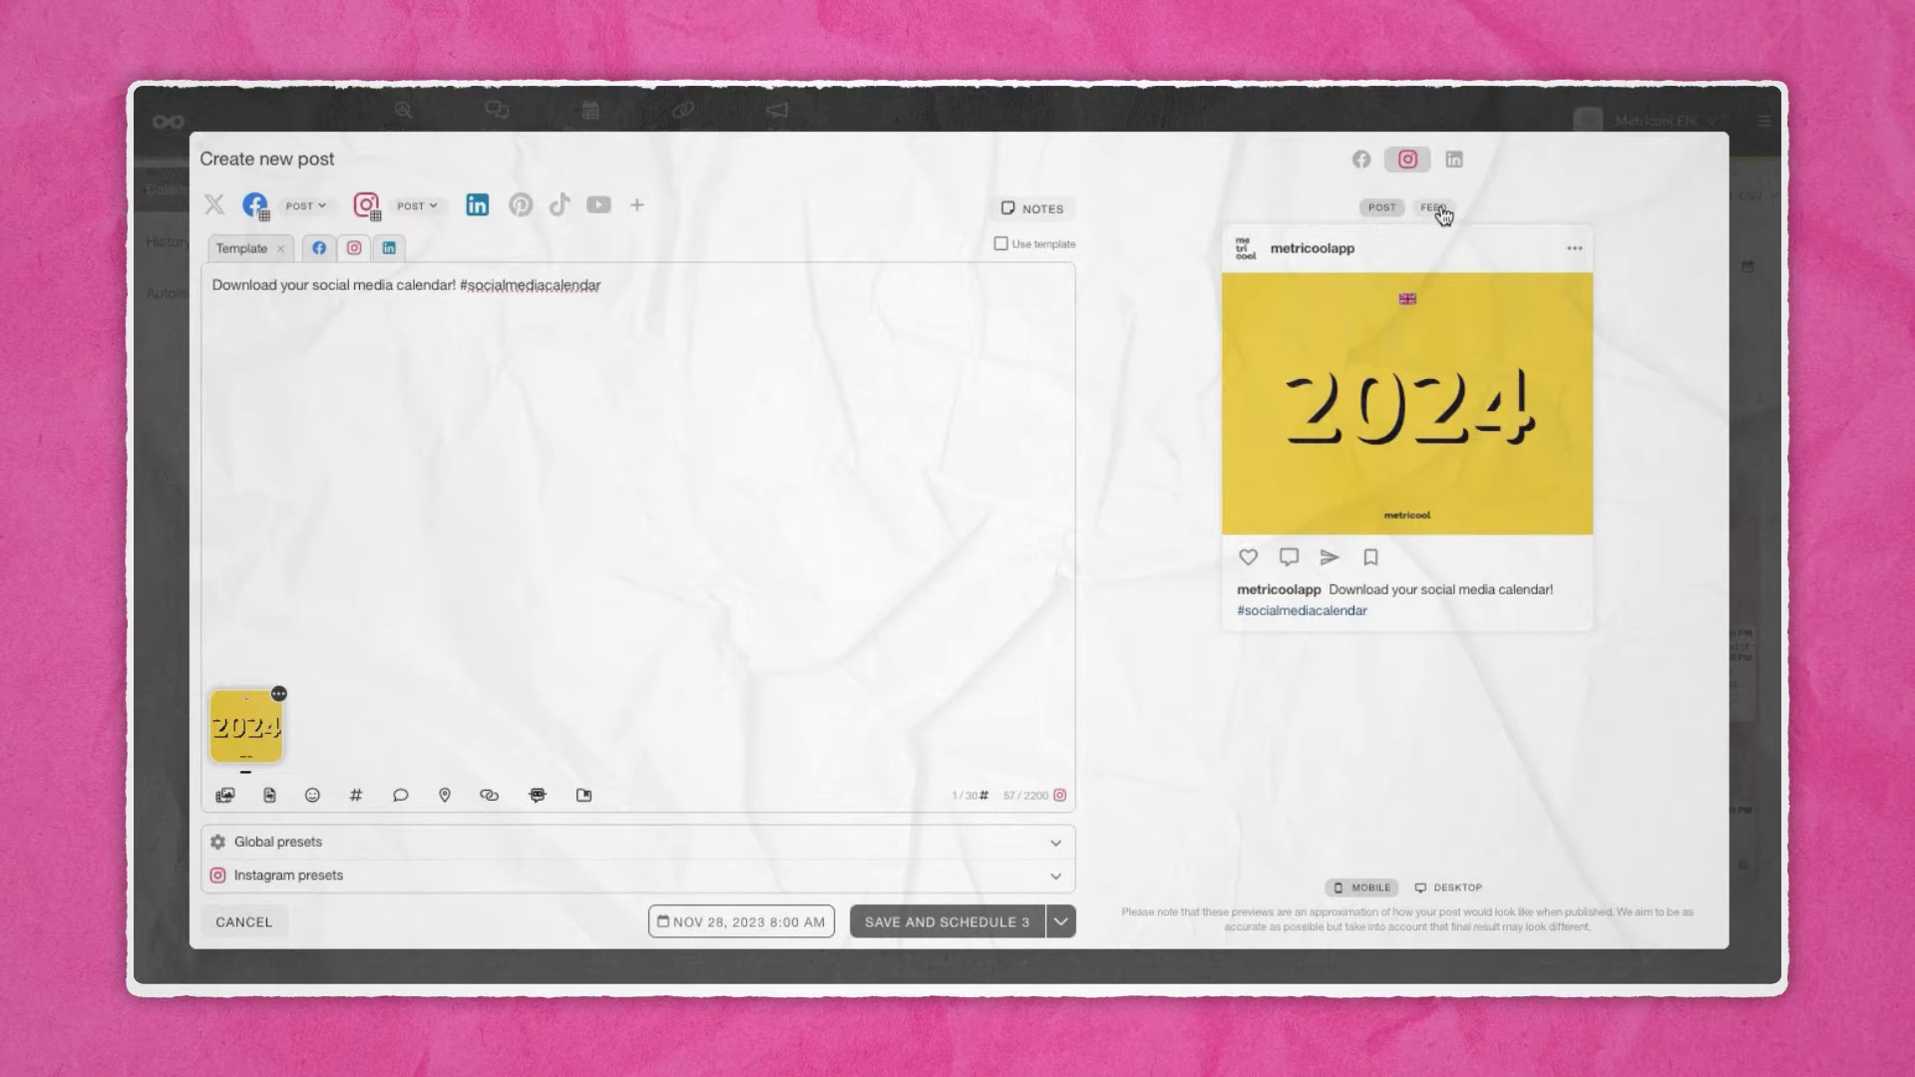
Preview how the Instagram post looks in the profile feed, and return to the single post preview.
click(1436, 209)
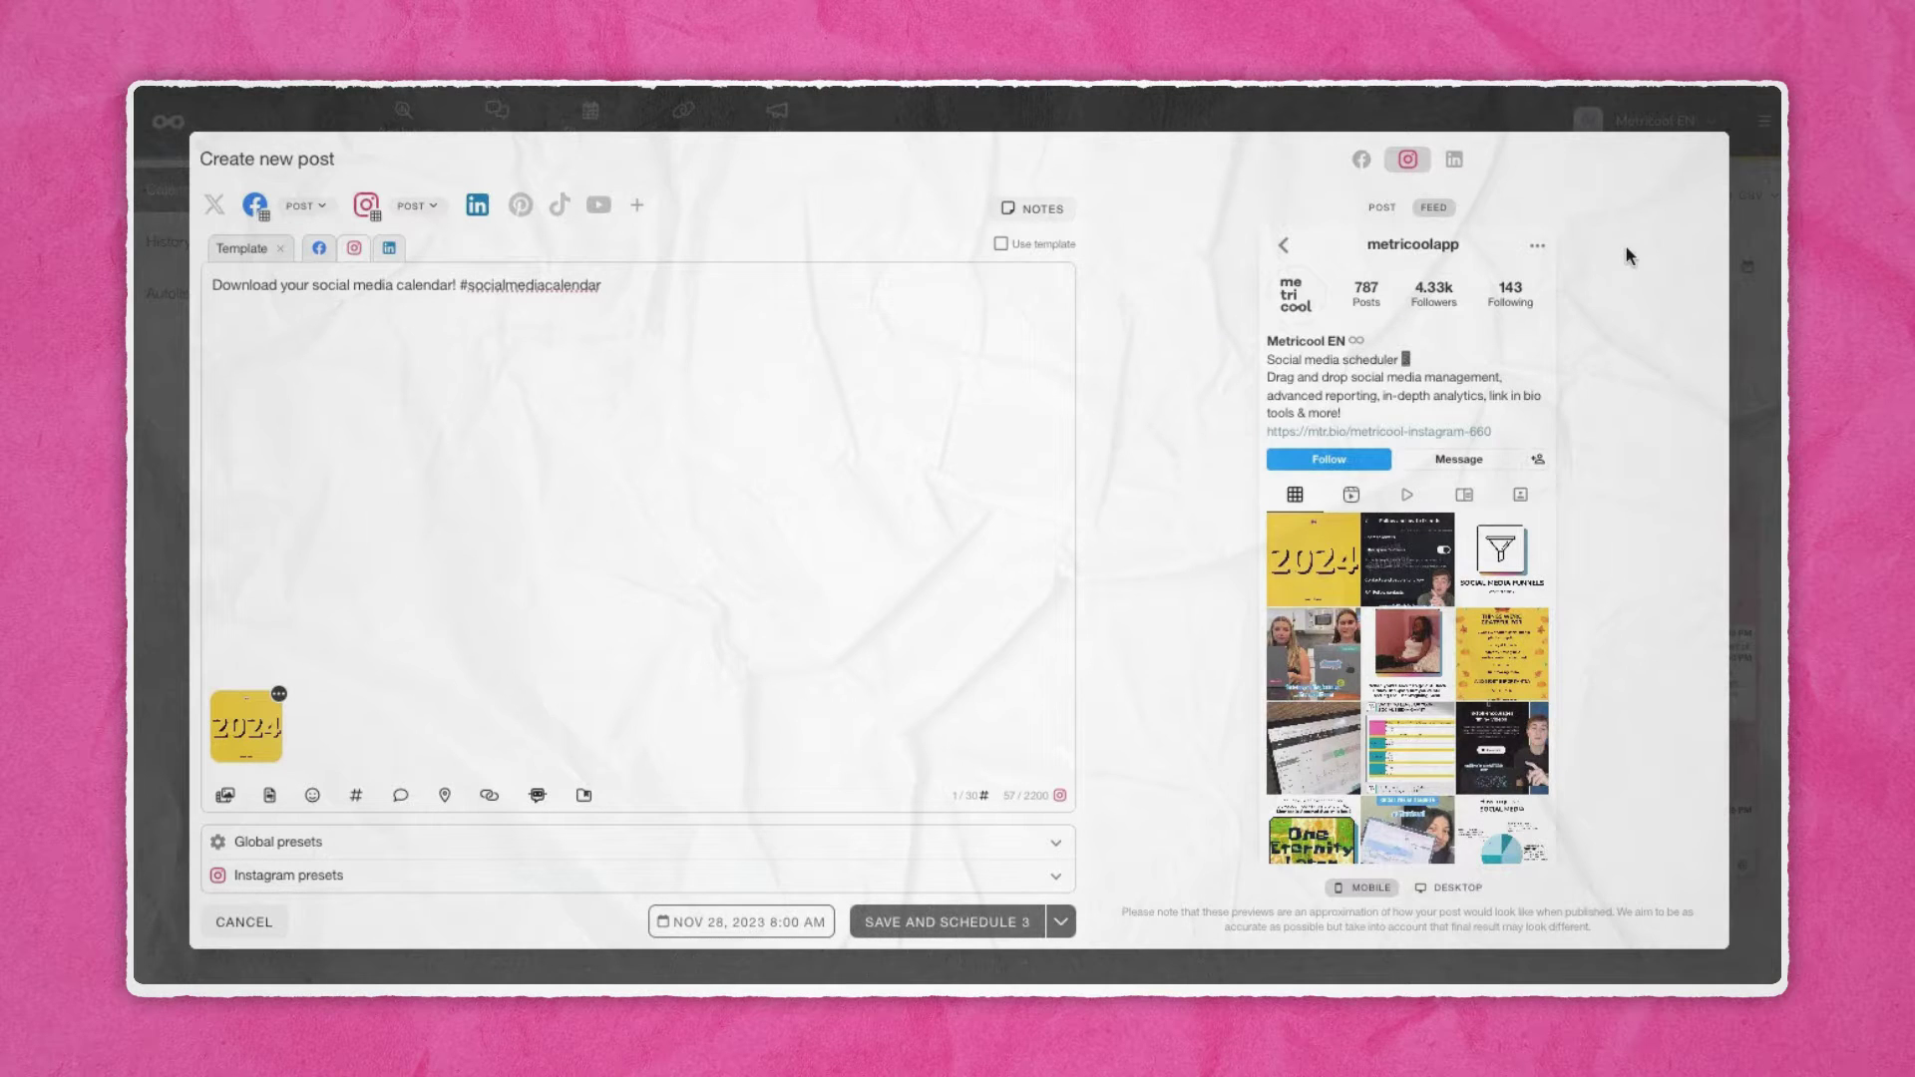
click(1381, 209)
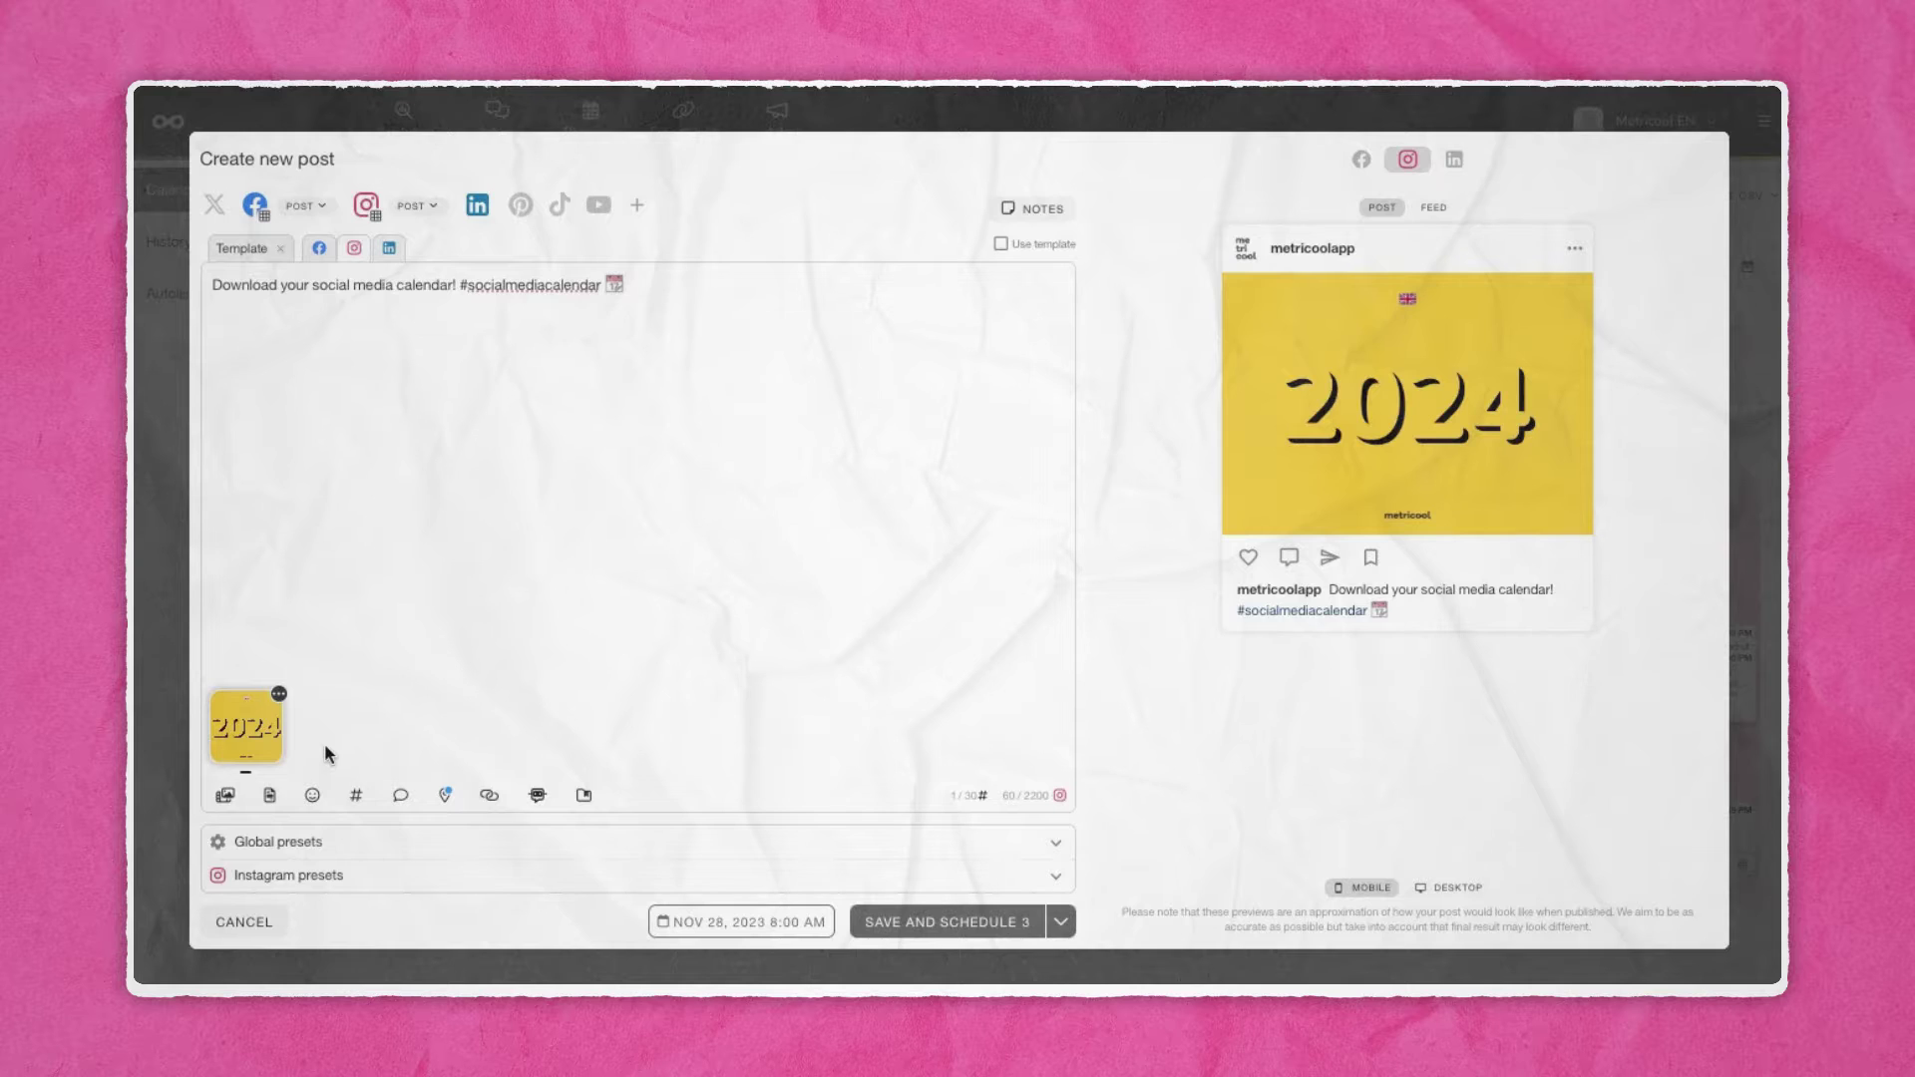
Look at the stock images available for the Instagram post and close the gallery.
click(225, 795)
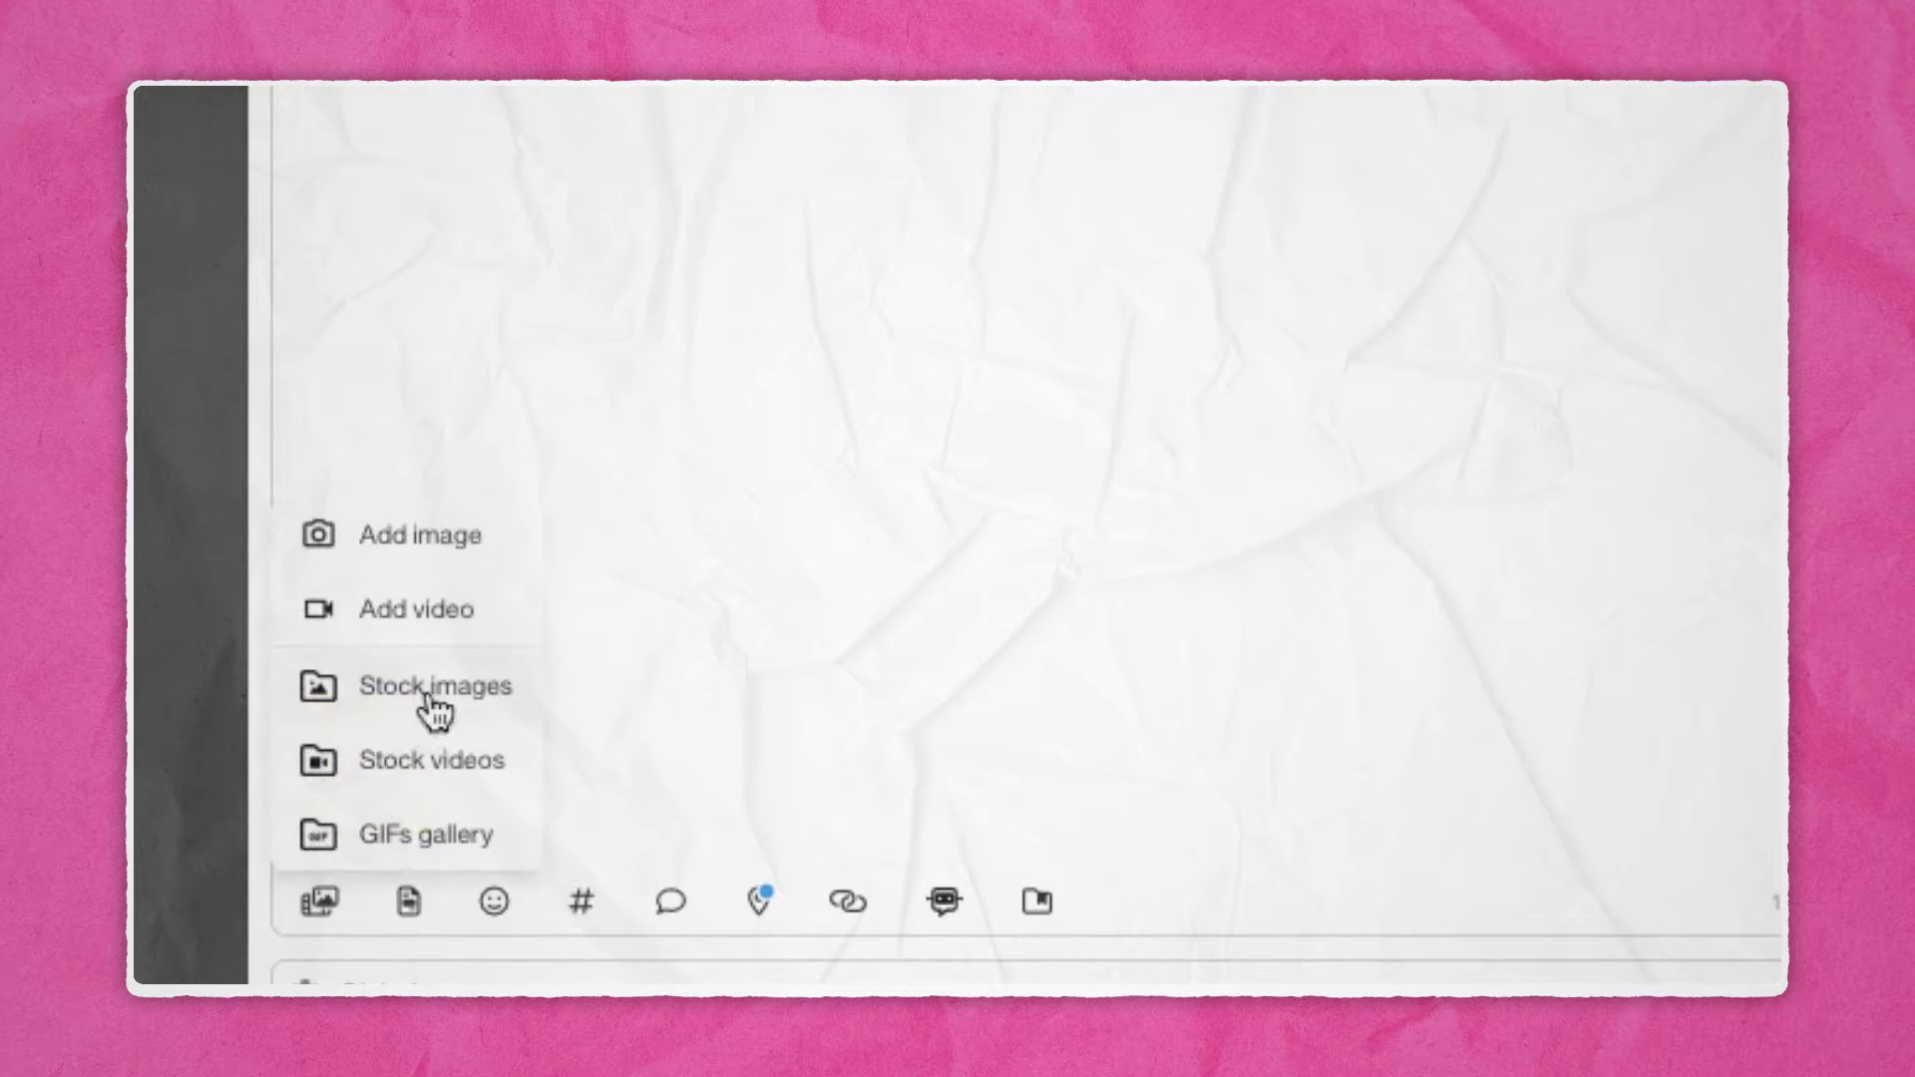
click(434, 688)
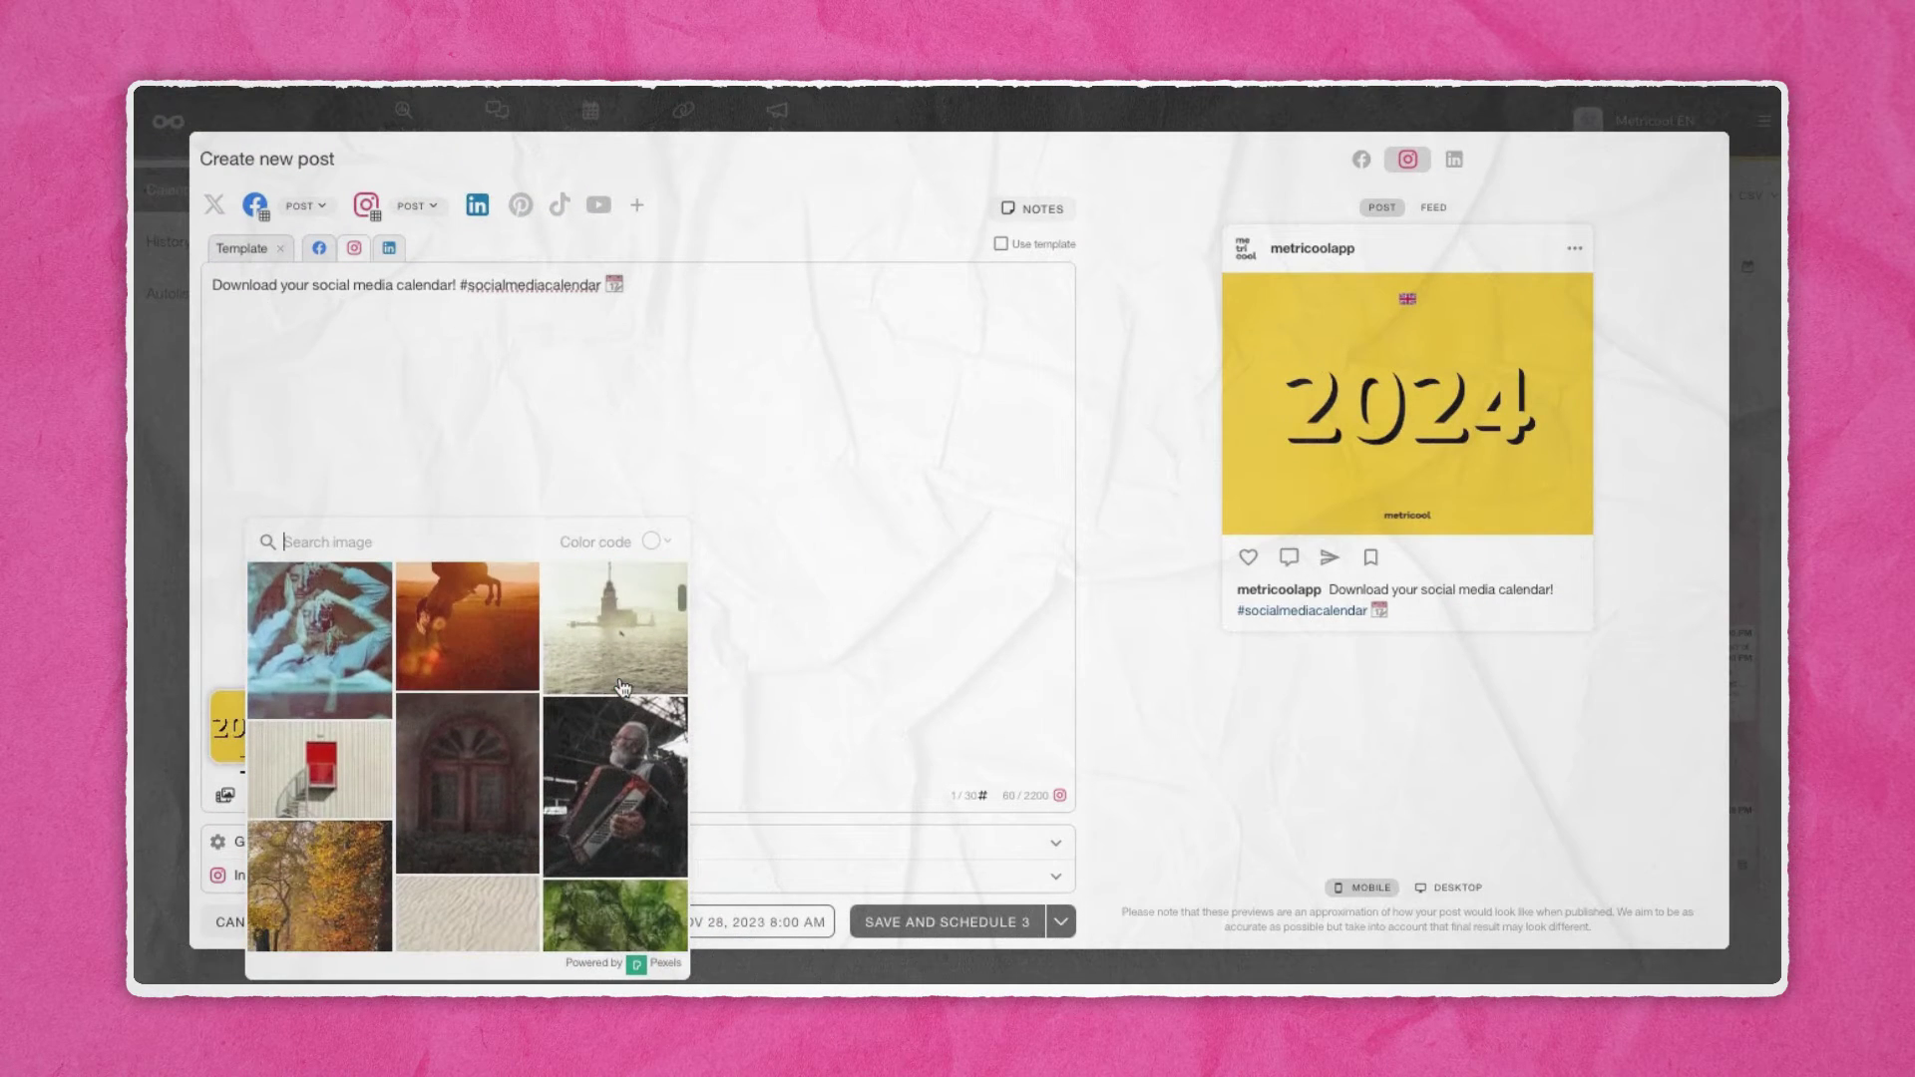
click(557, 483)
Edit the 2024 image: review the crop and aspect ratio options, flip it vertically twice, and save it.
click(284, 687)
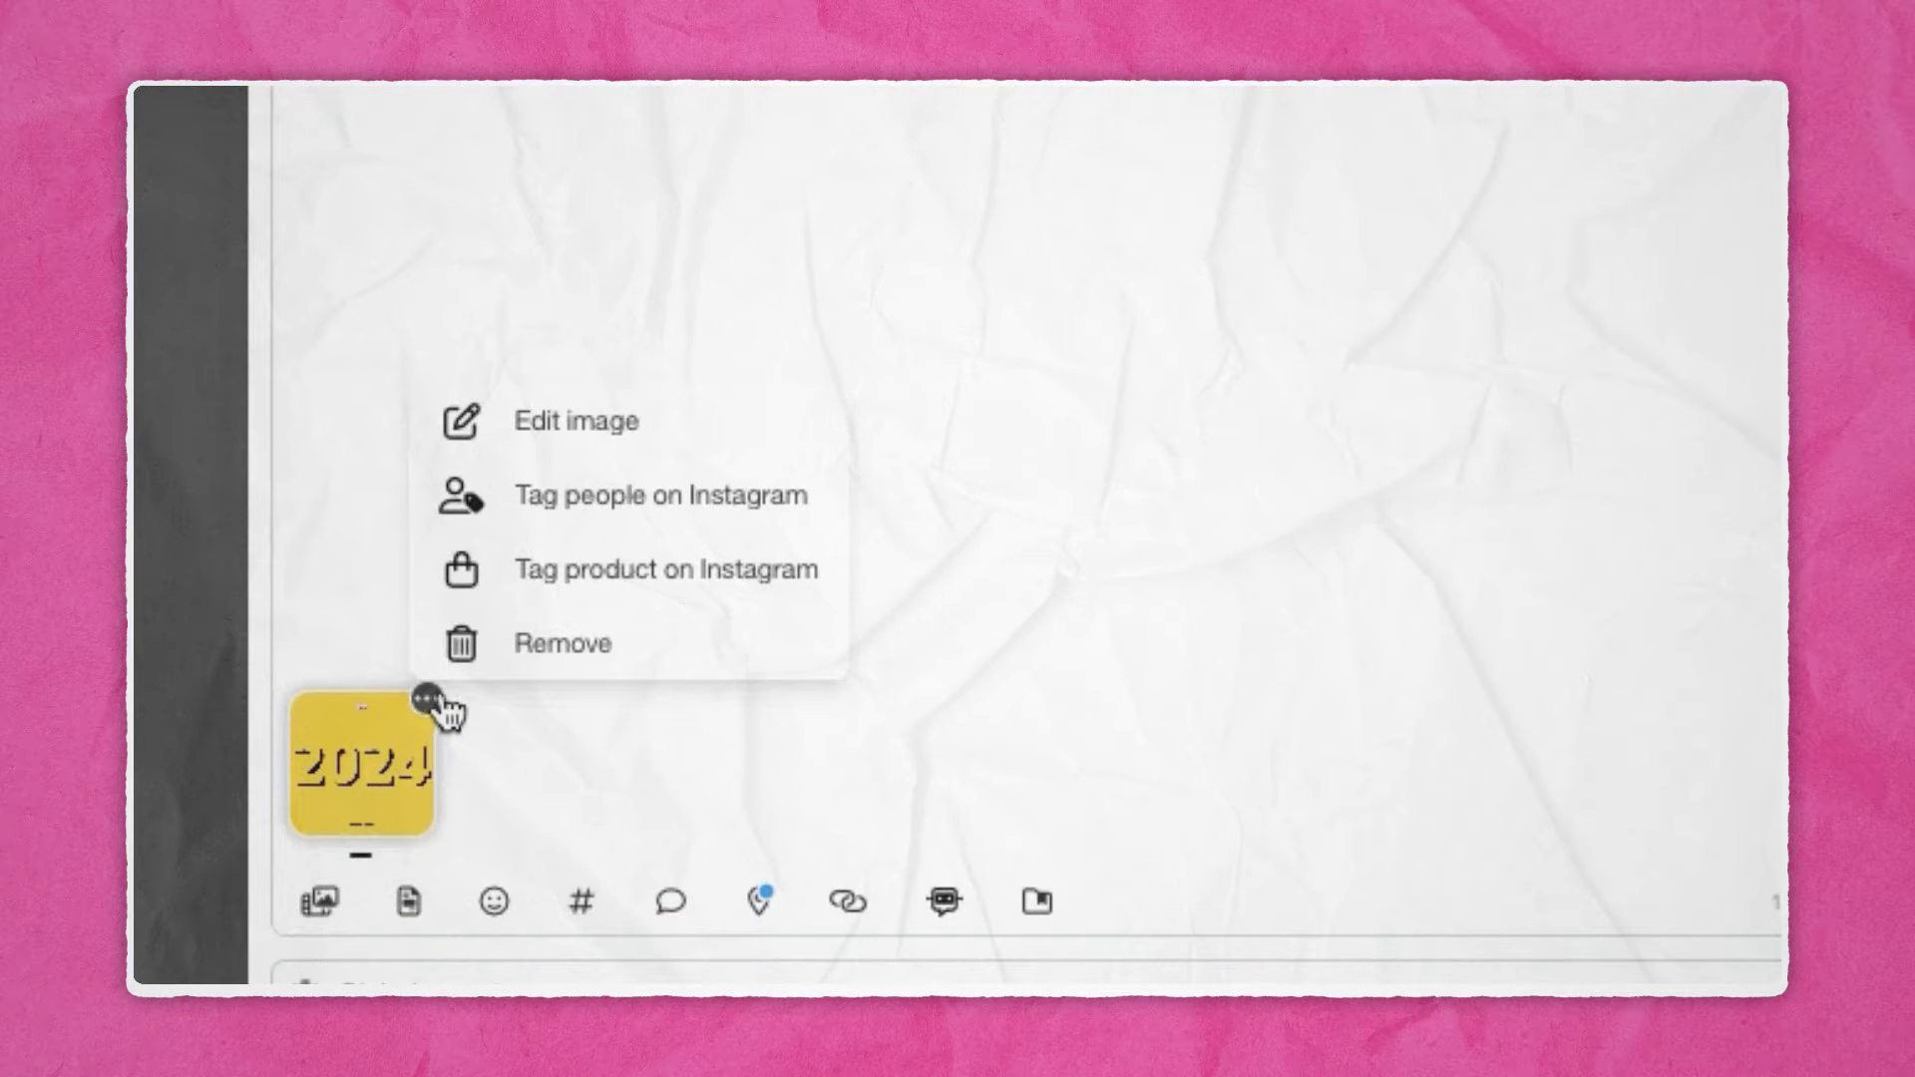
click(558, 420)
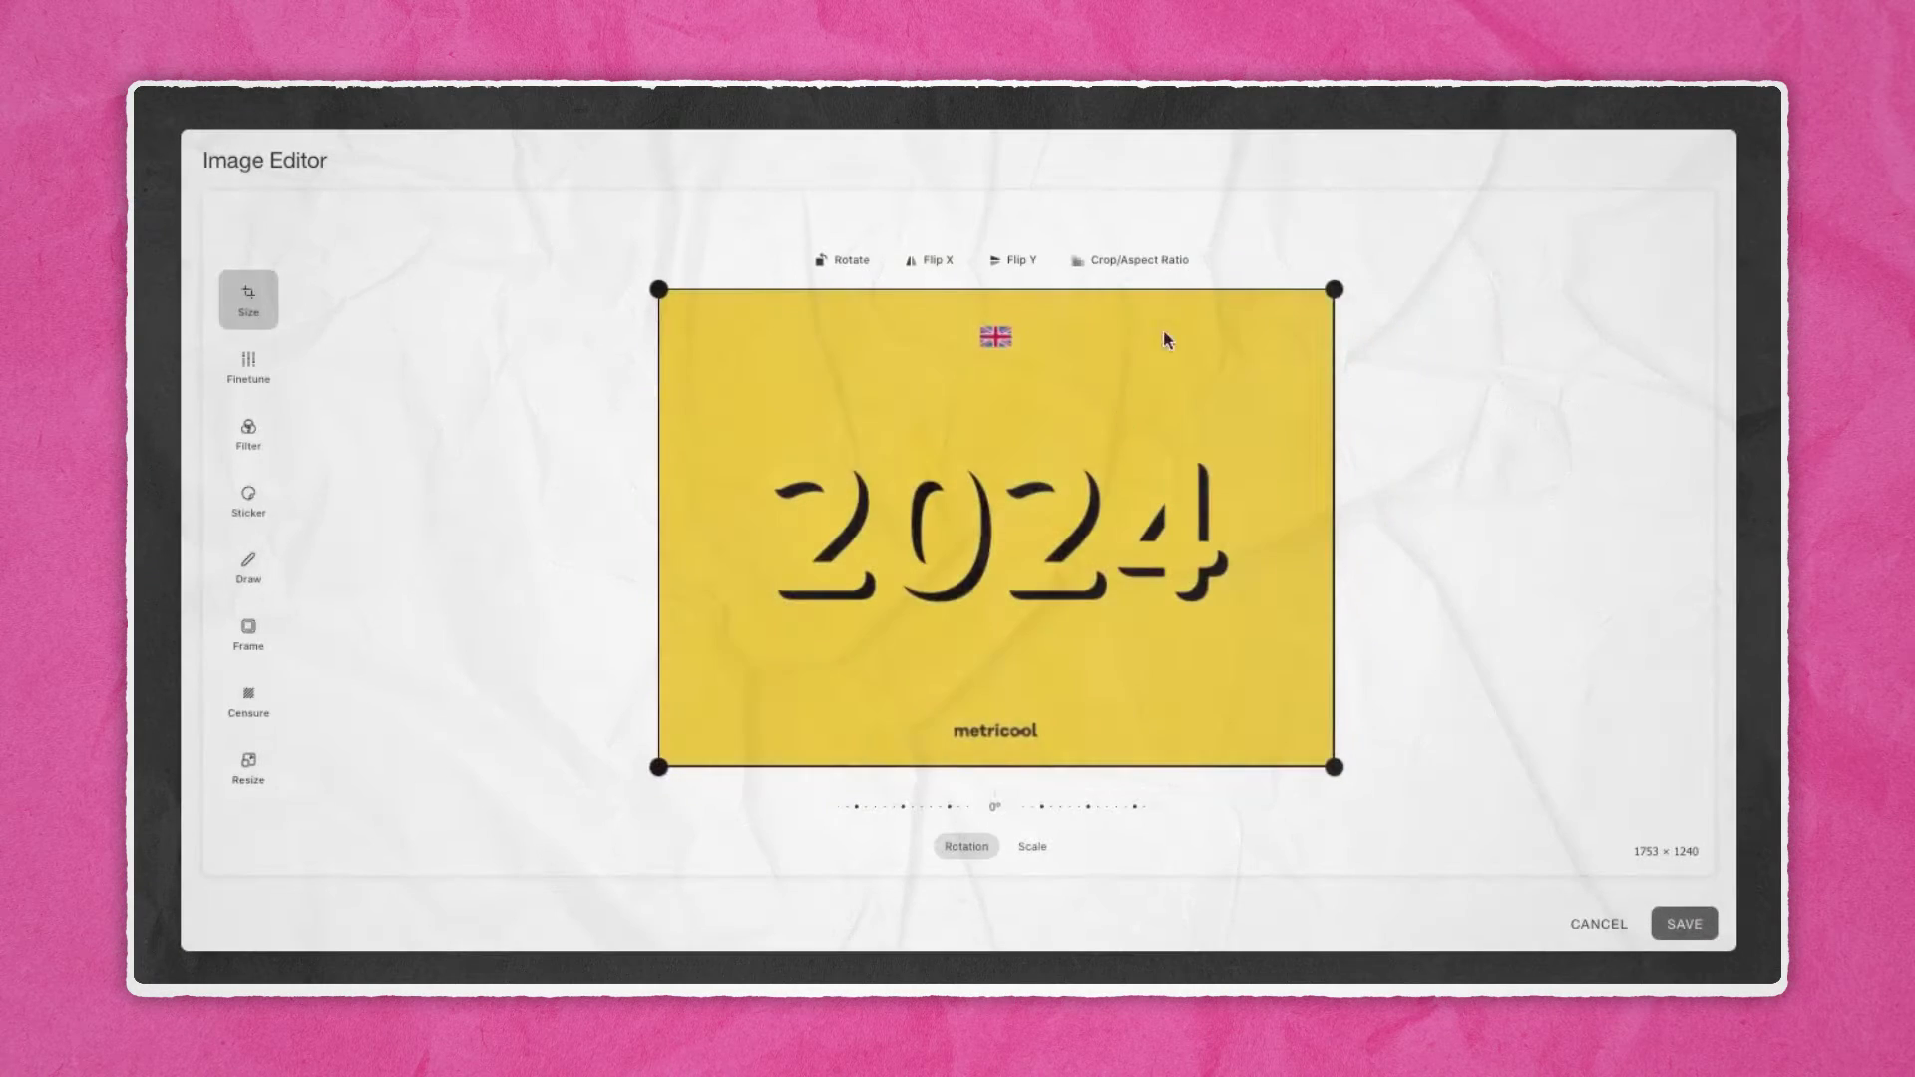
click(1176, 263)
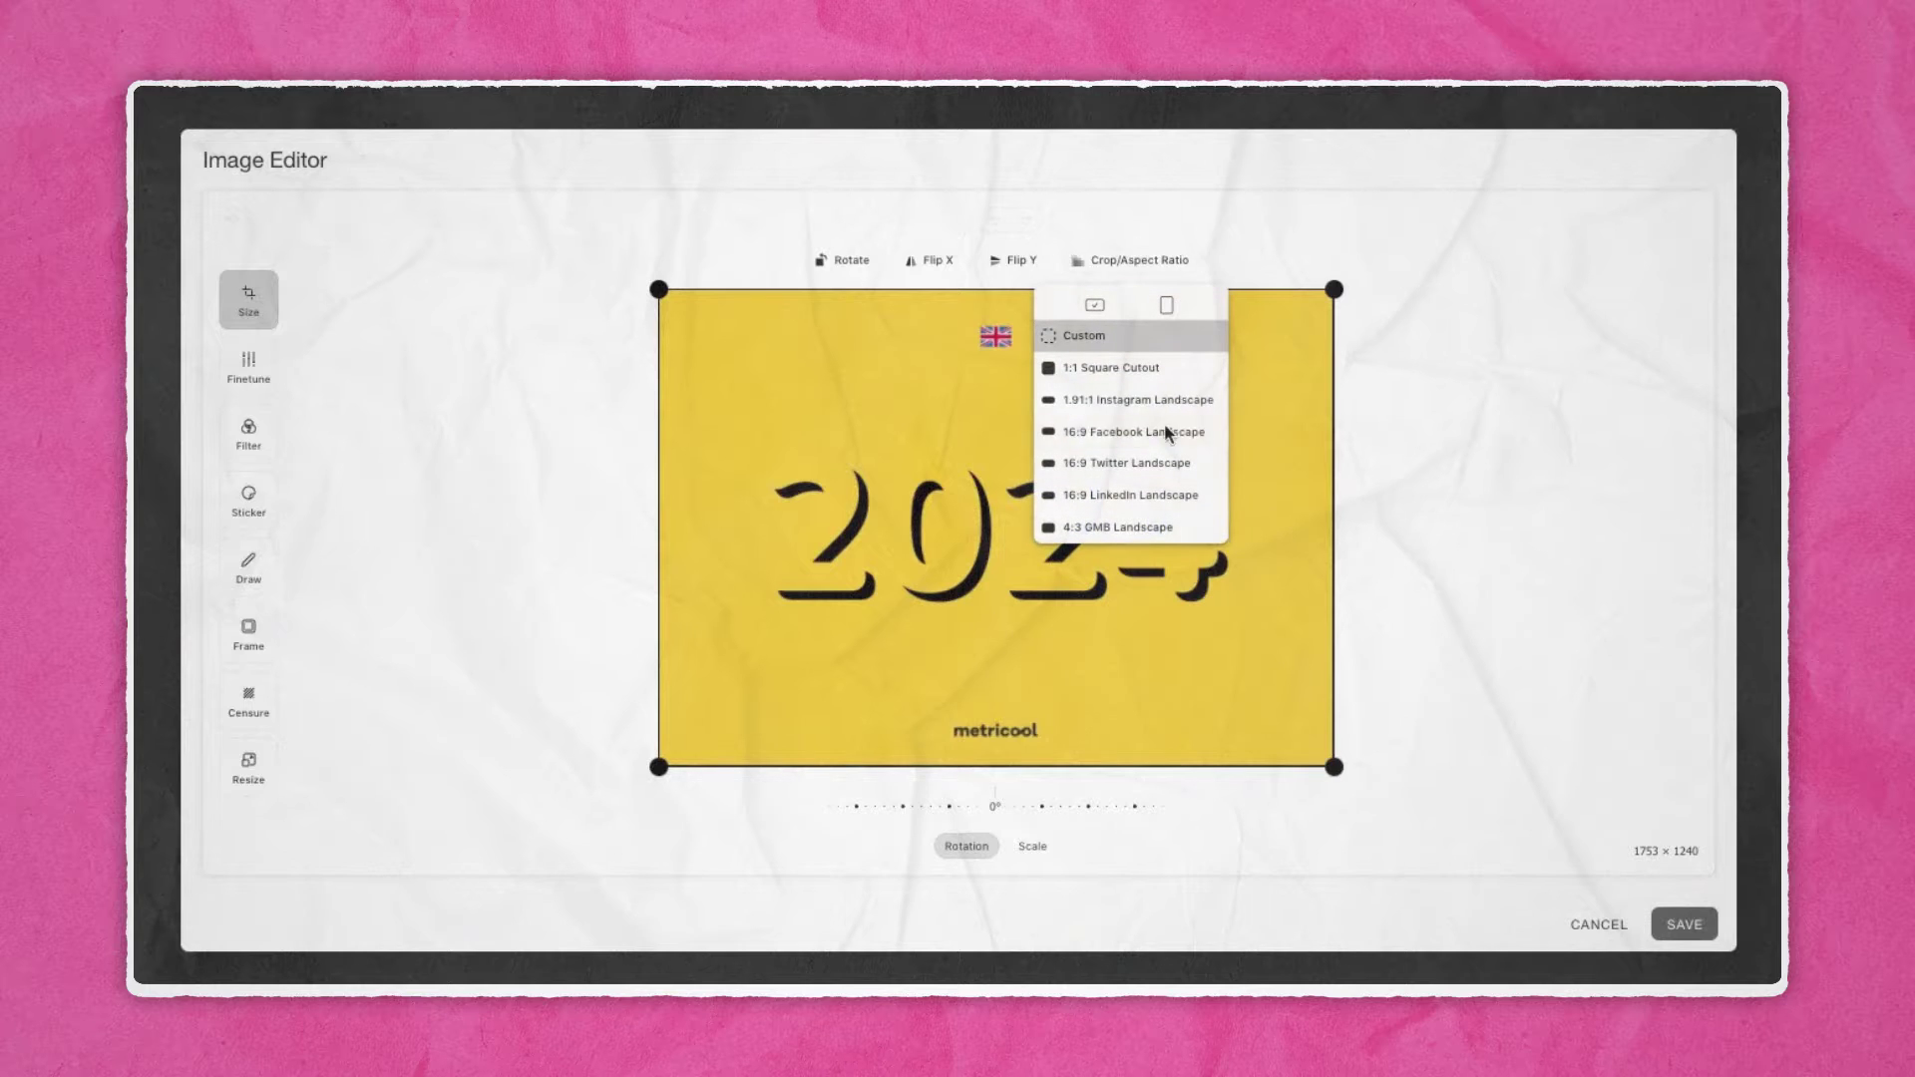
click(1022, 264)
click(1022, 263)
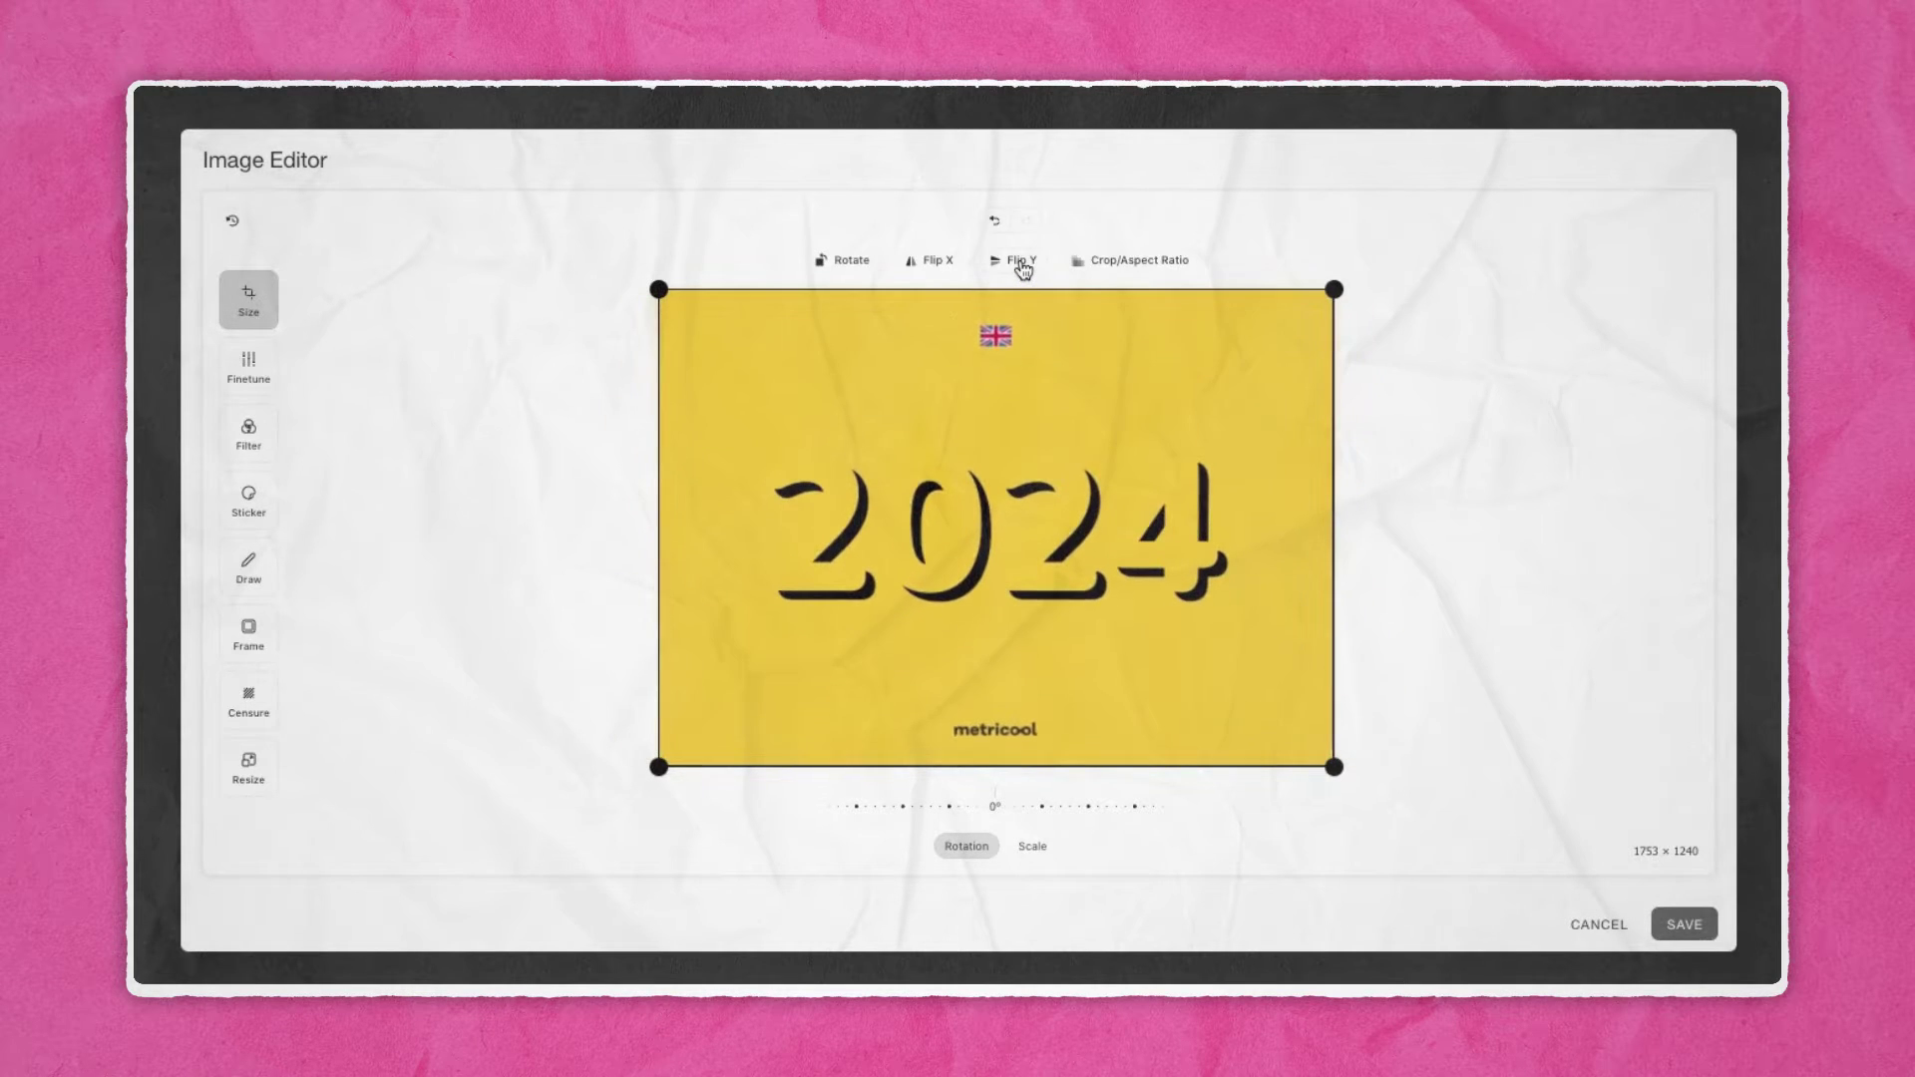
click(1685, 924)
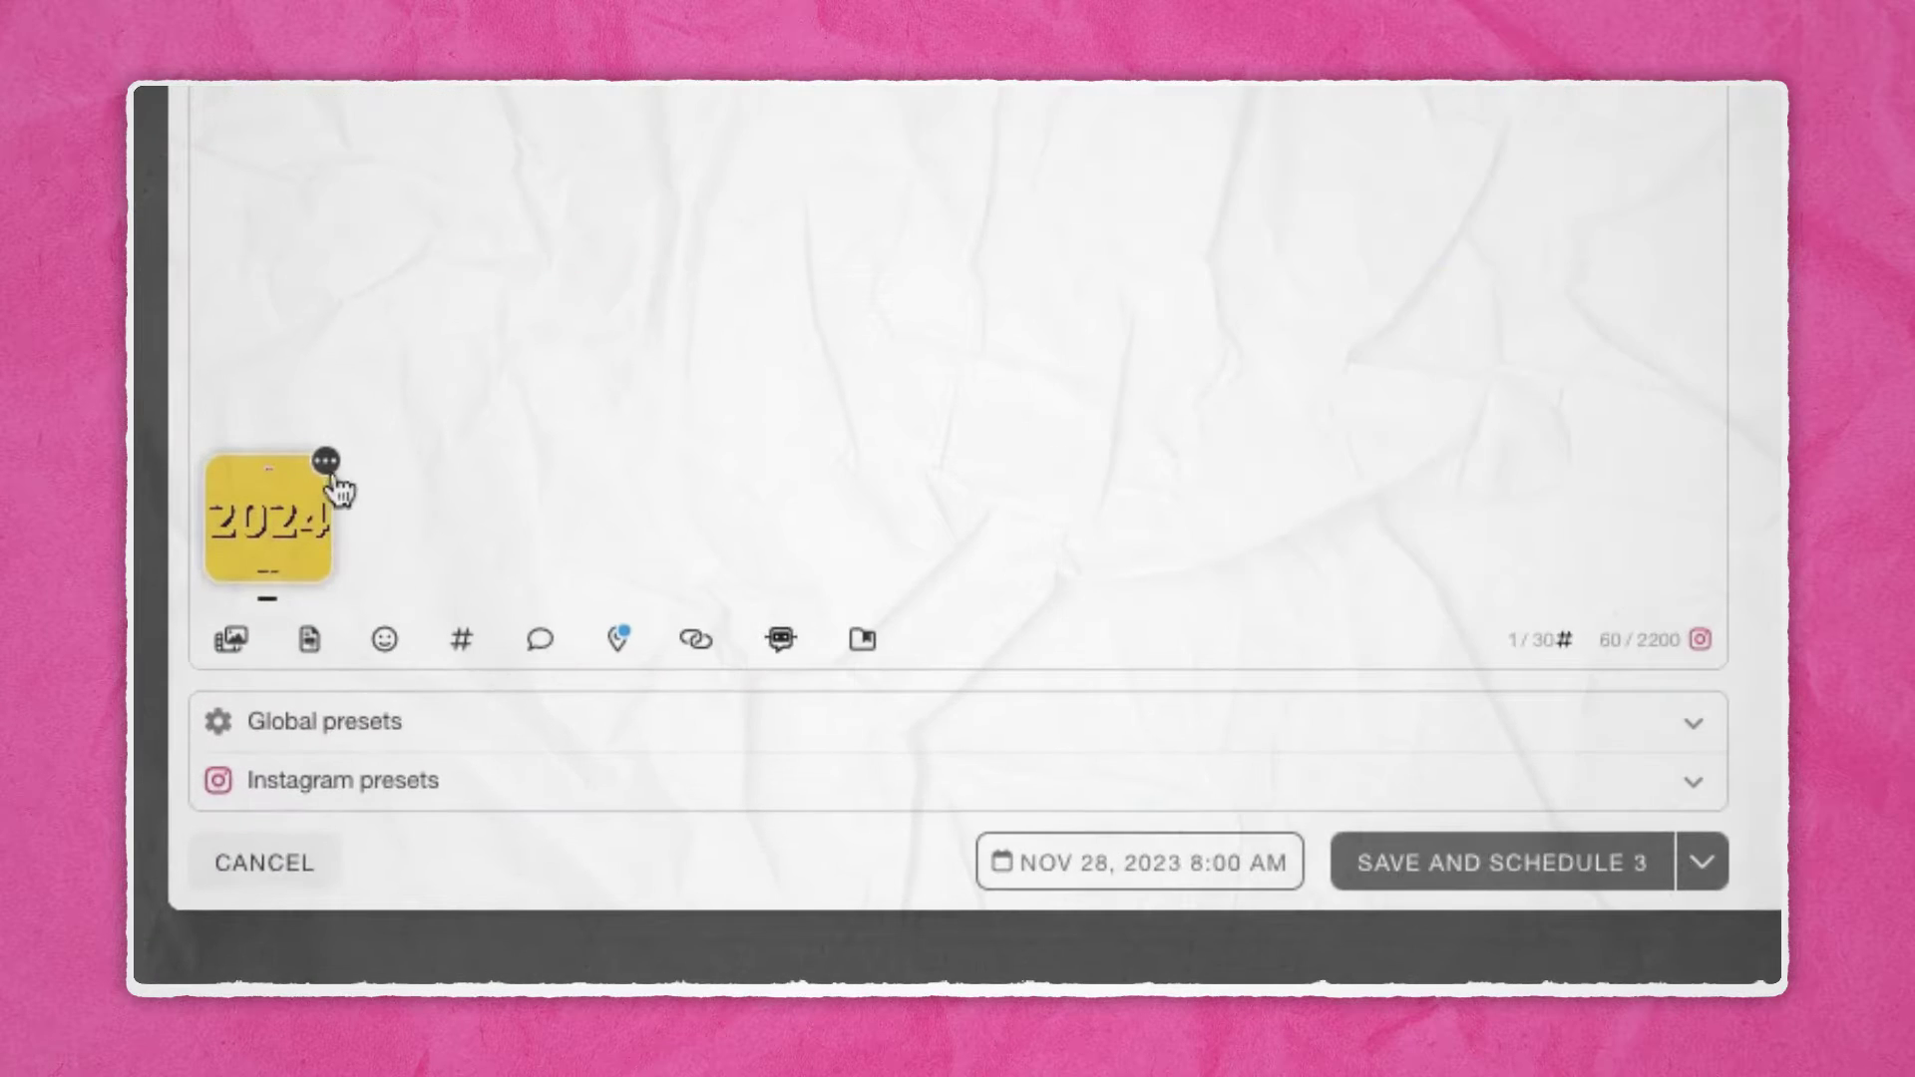
Tag a person's Instagram username at the centre of the 2024 image and save the tag.
click(328, 464)
click(542, 291)
click(746, 561)
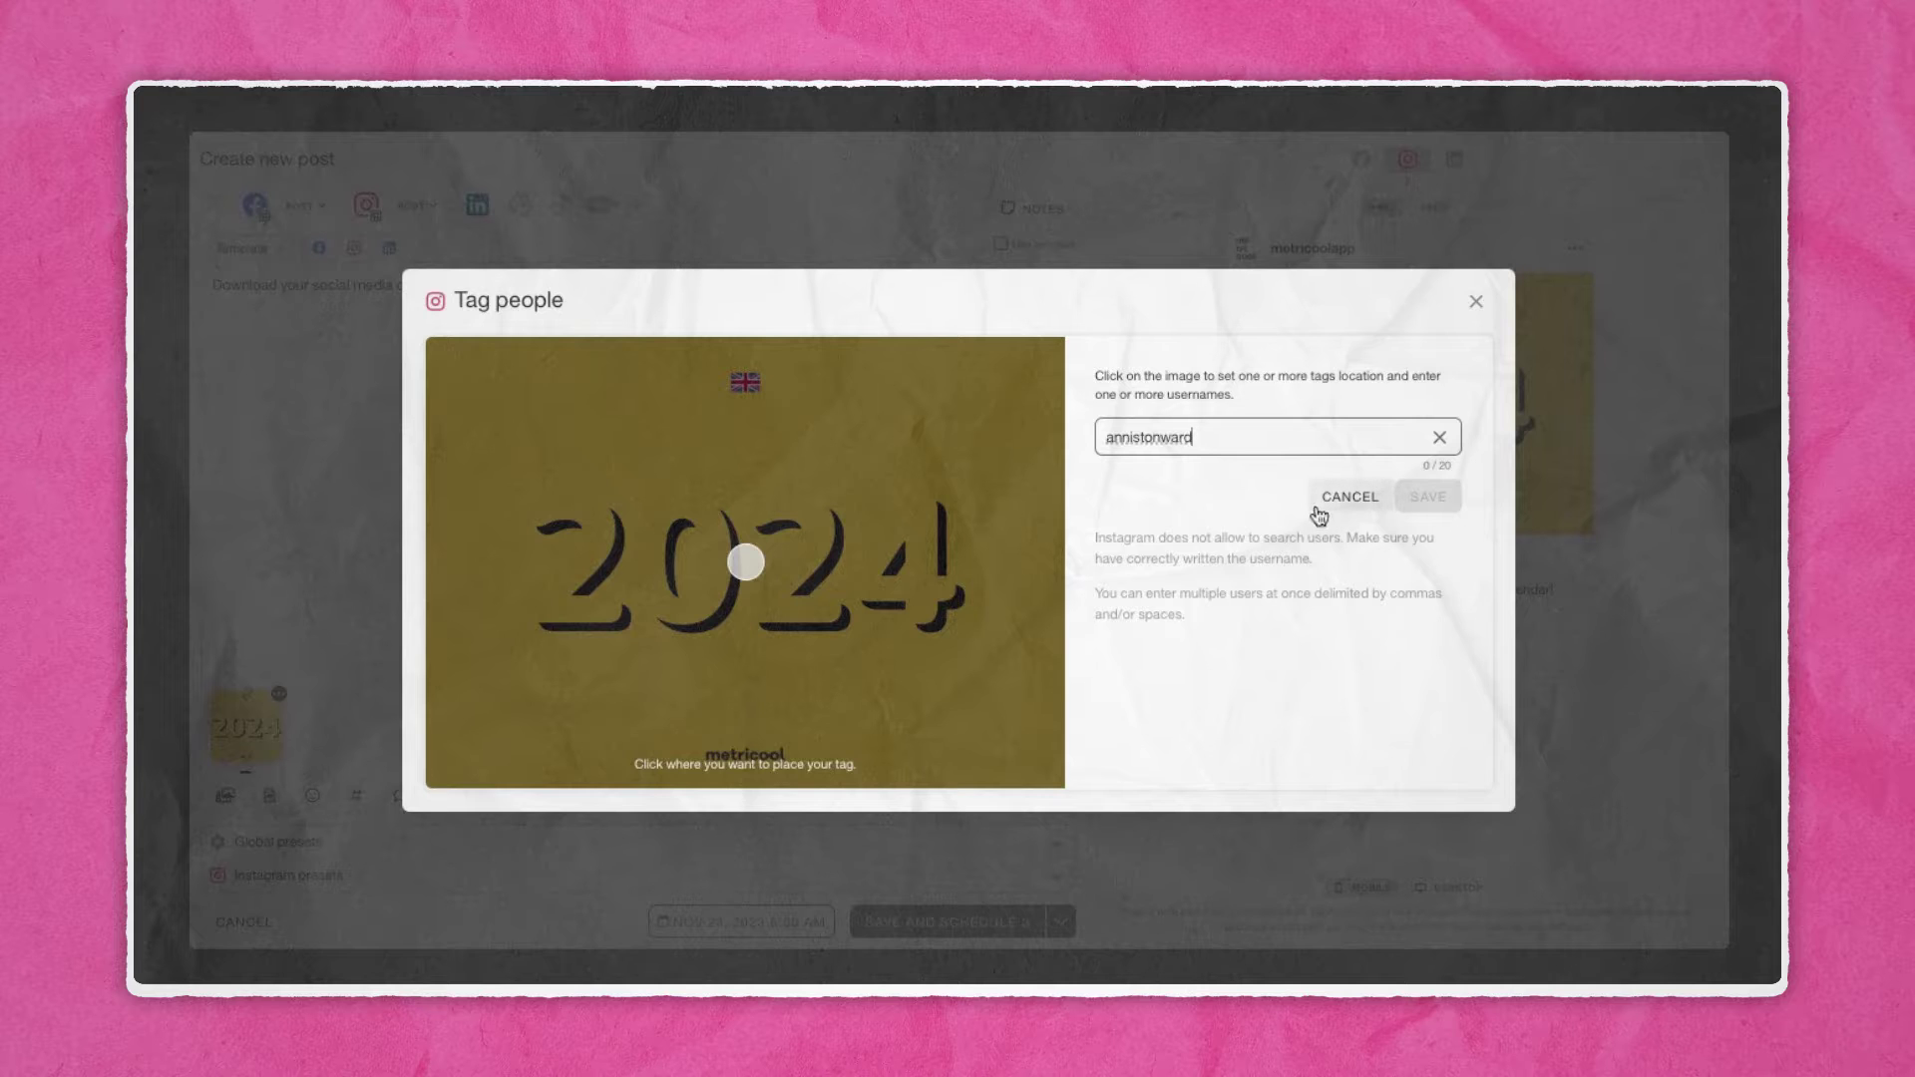
key(Return)
click(1428, 497)
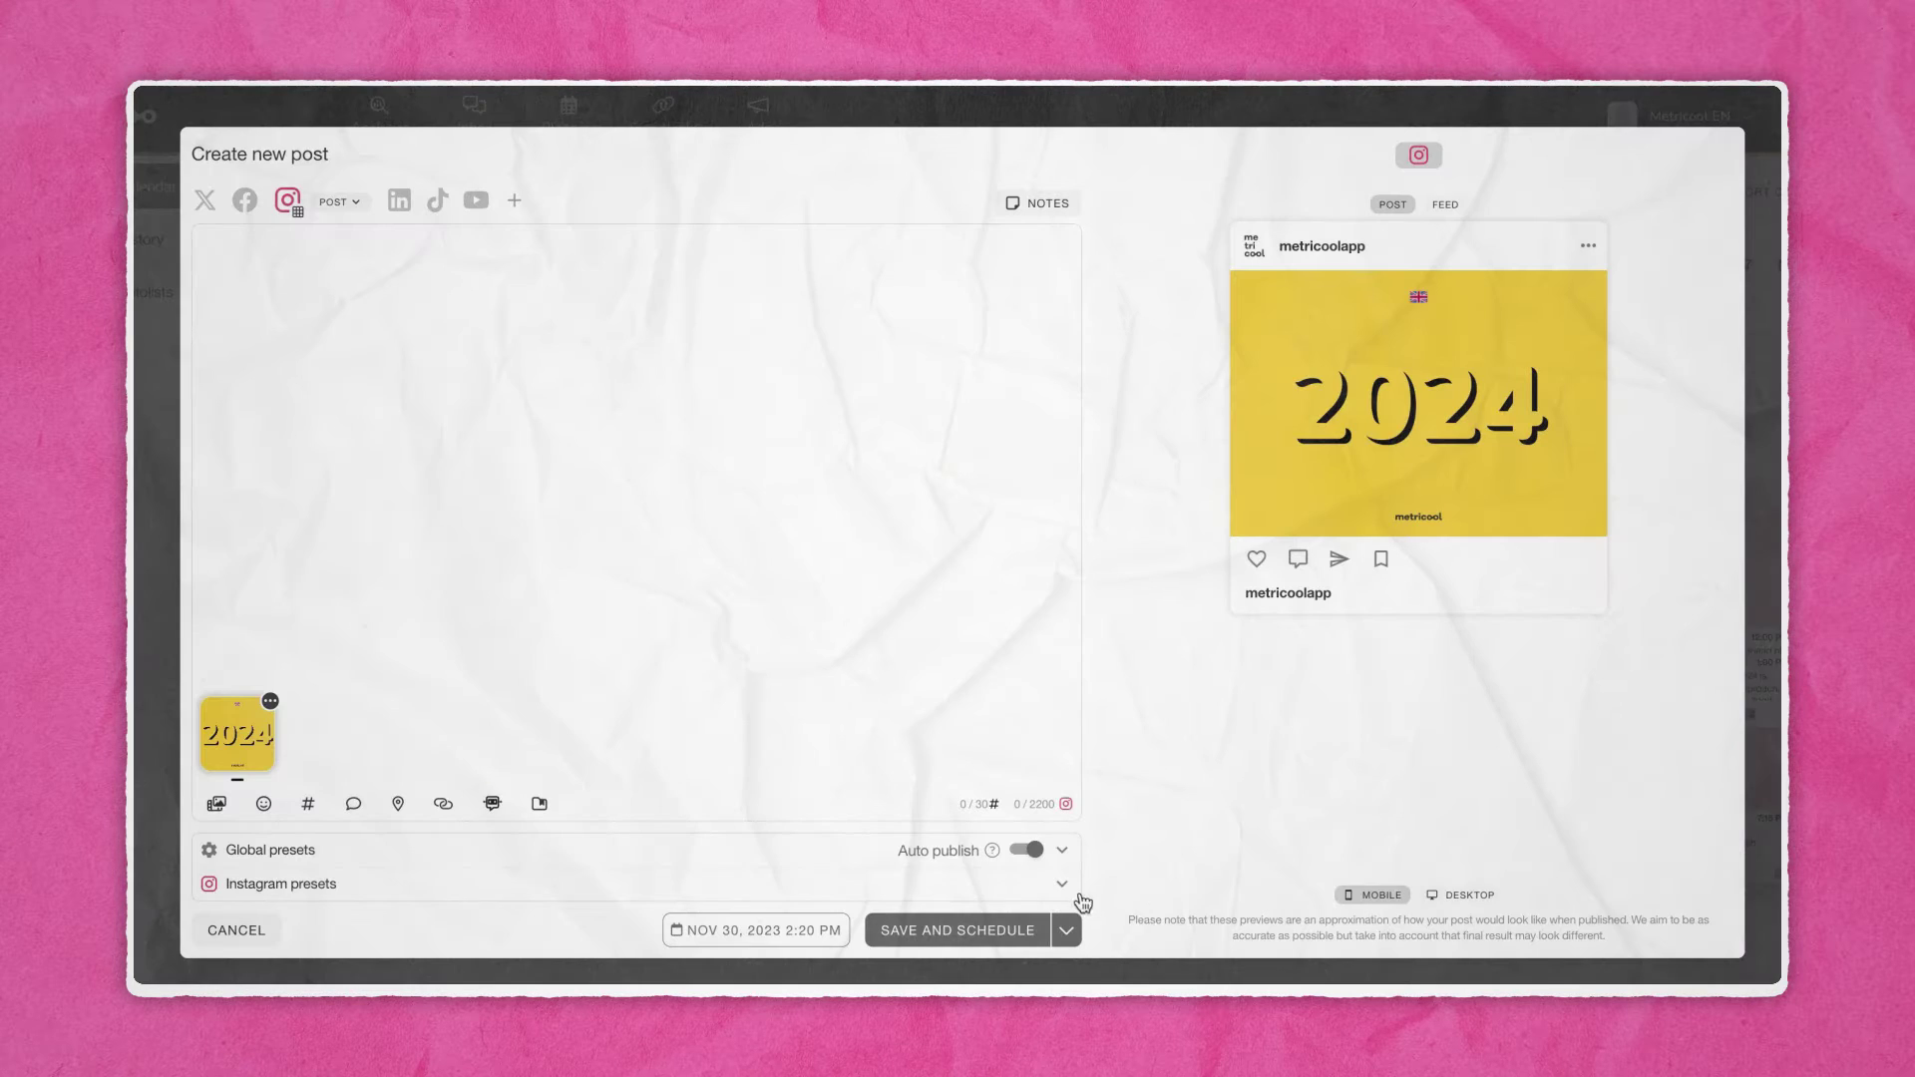
Add a collaborator to the Instagram post by entering the collaborator's username in the Instagram presets.
click(1063, 885)
click(423, 868)
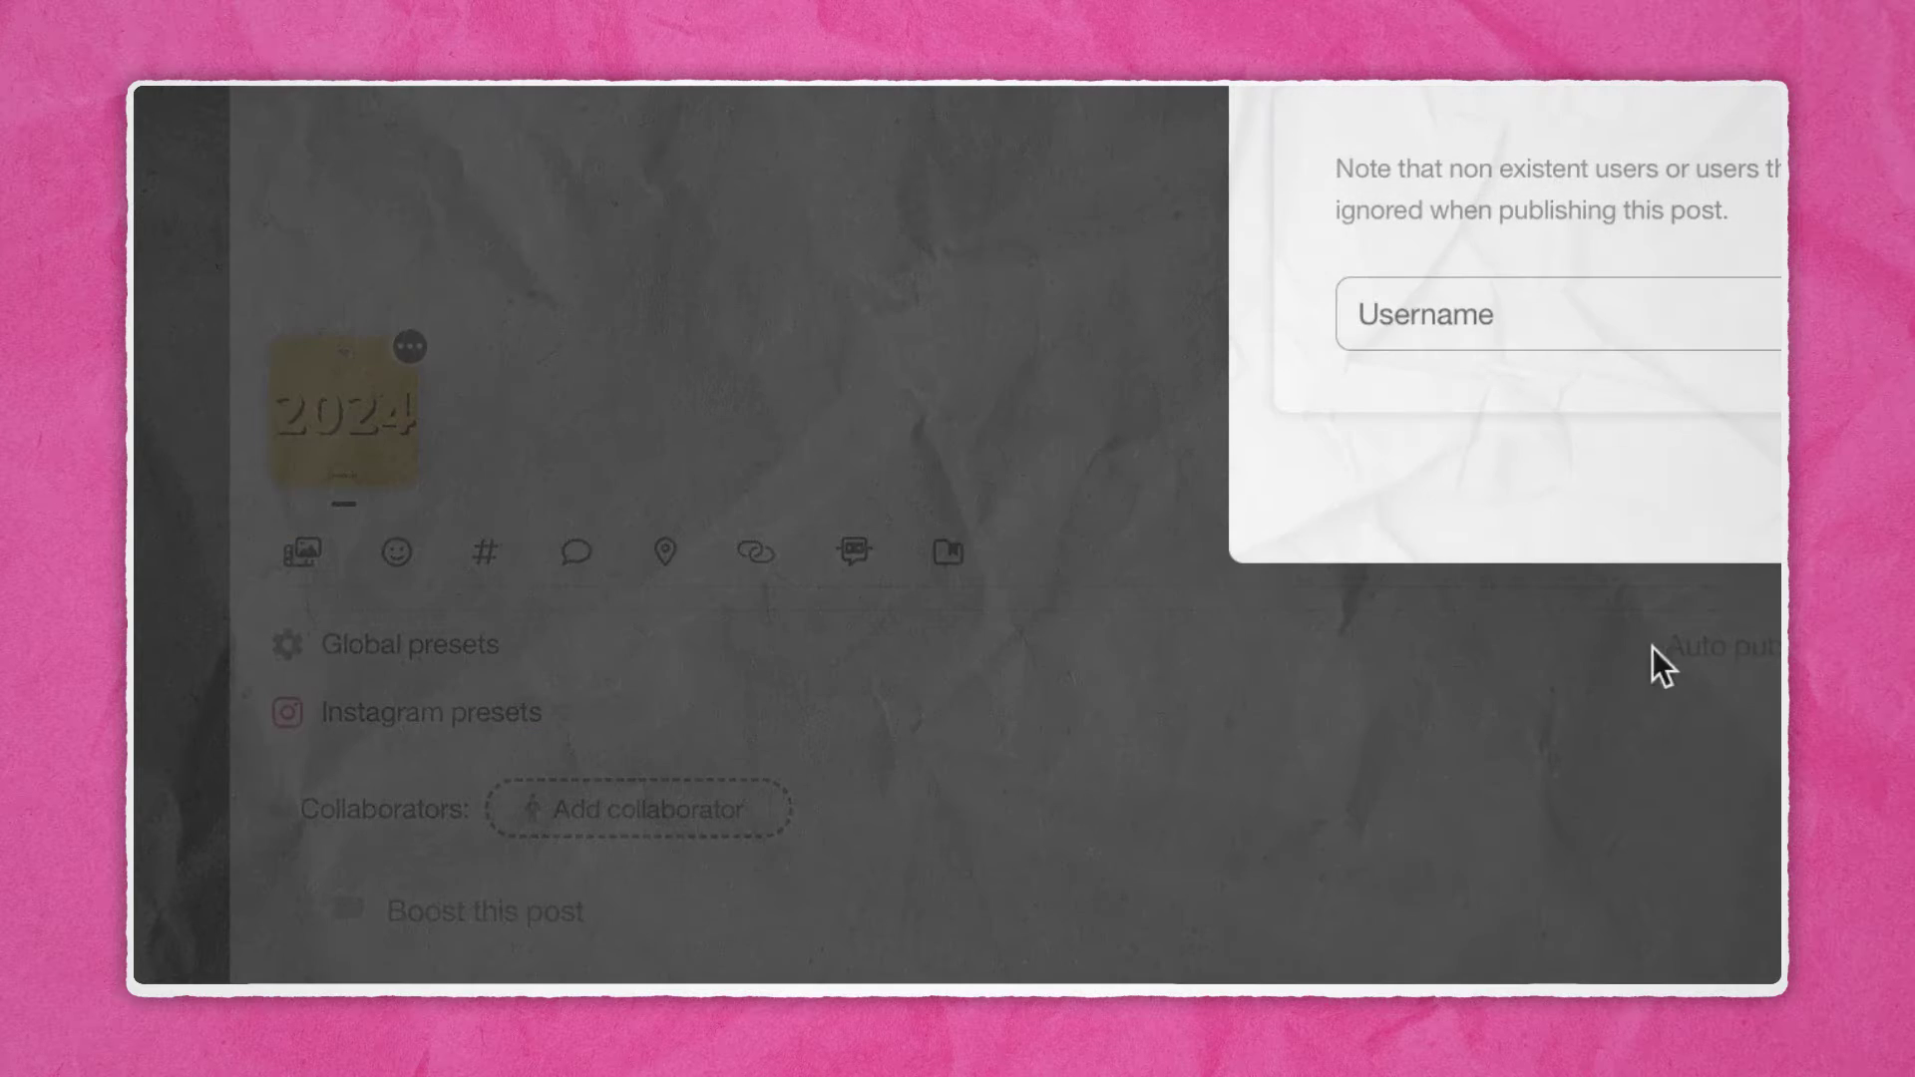
click(1676, 326)
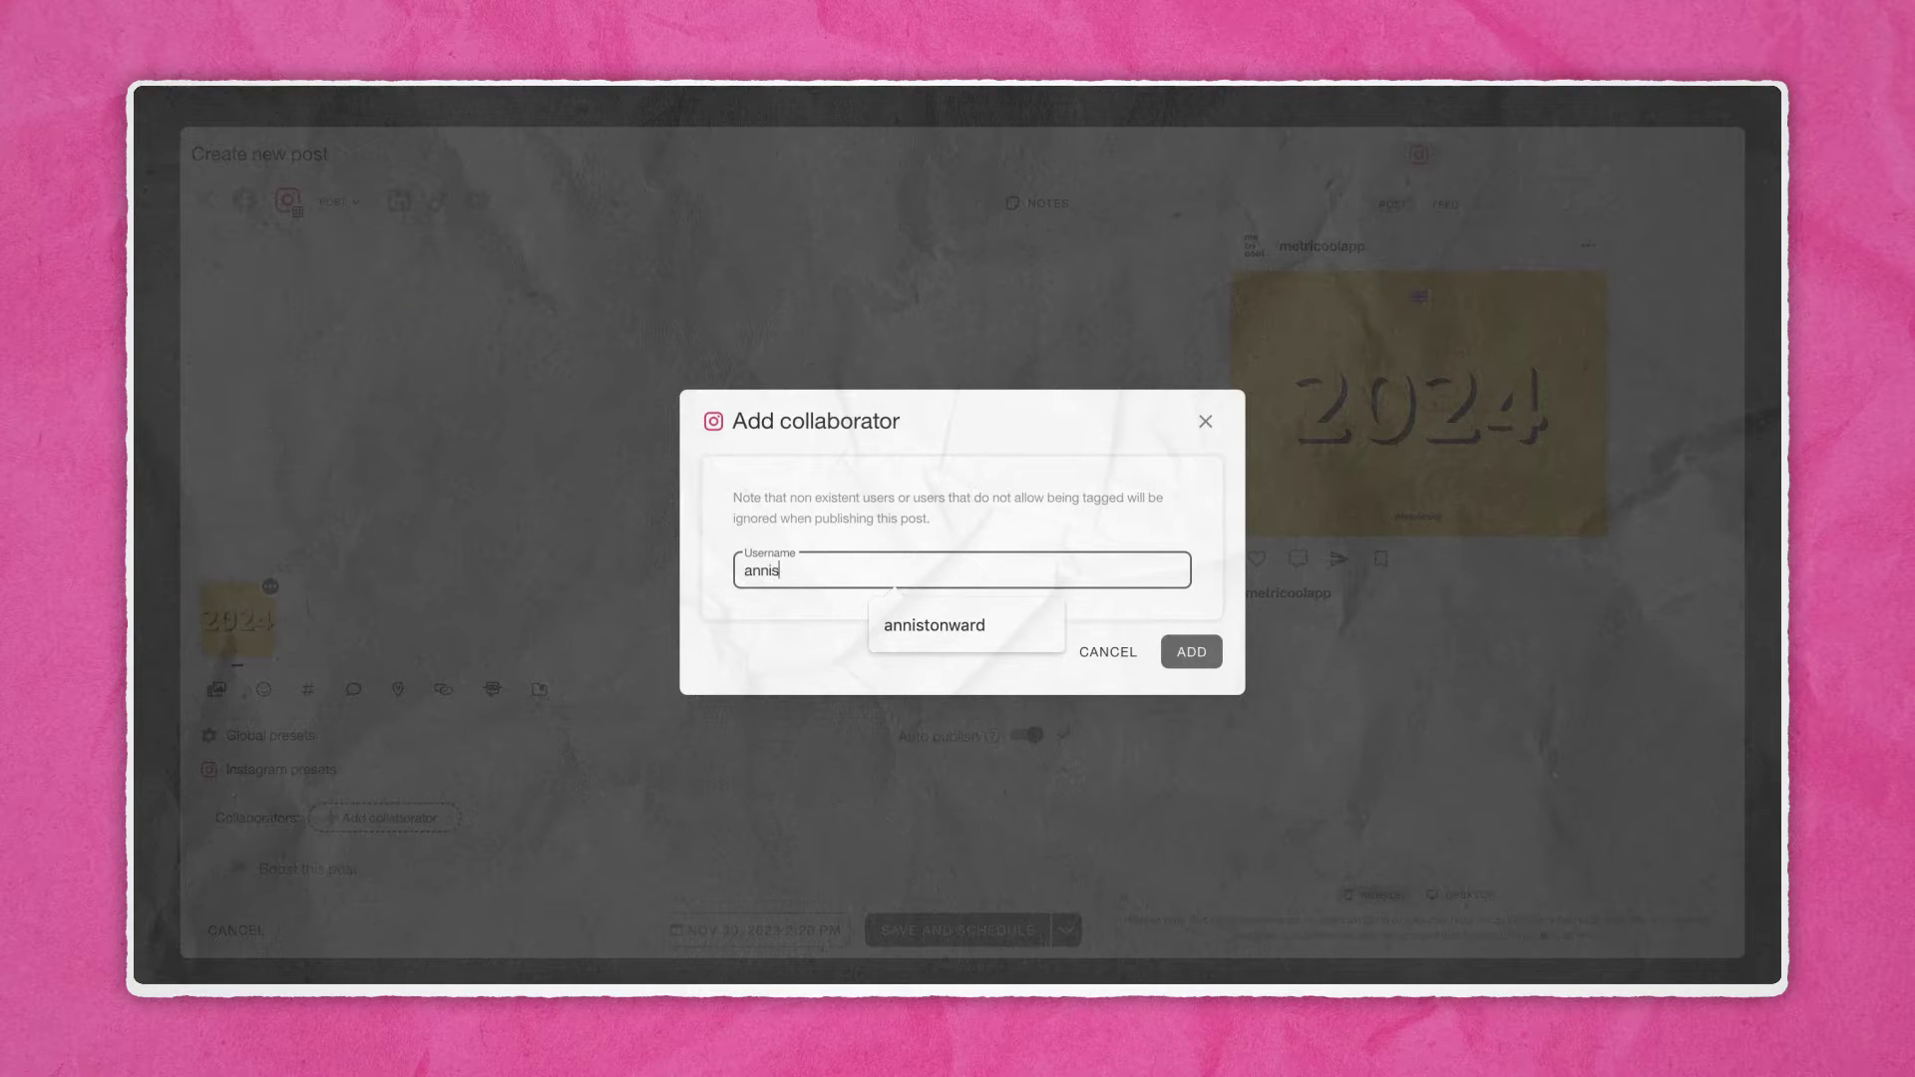
click(1190, 652)
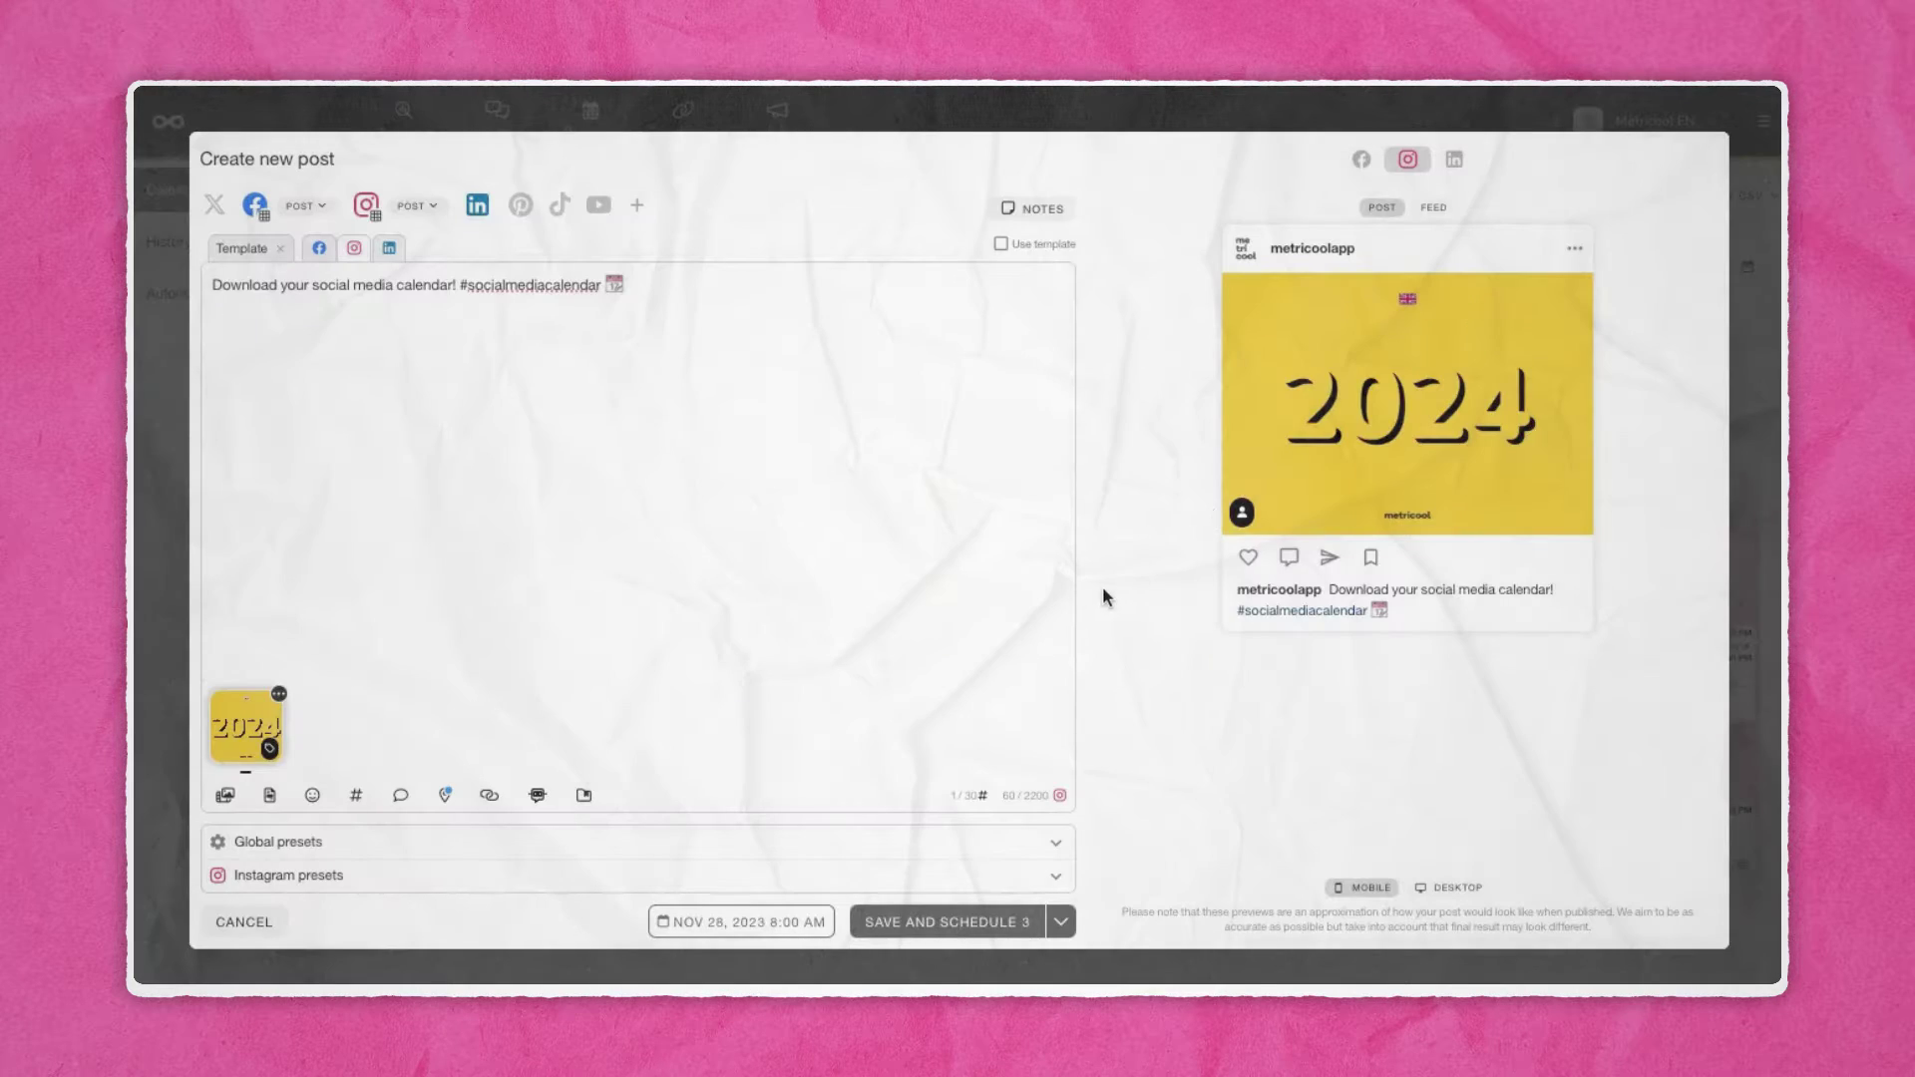
Examine the location setting of the Instagram post and browse its suggested Austin locations.
click(445, 795)
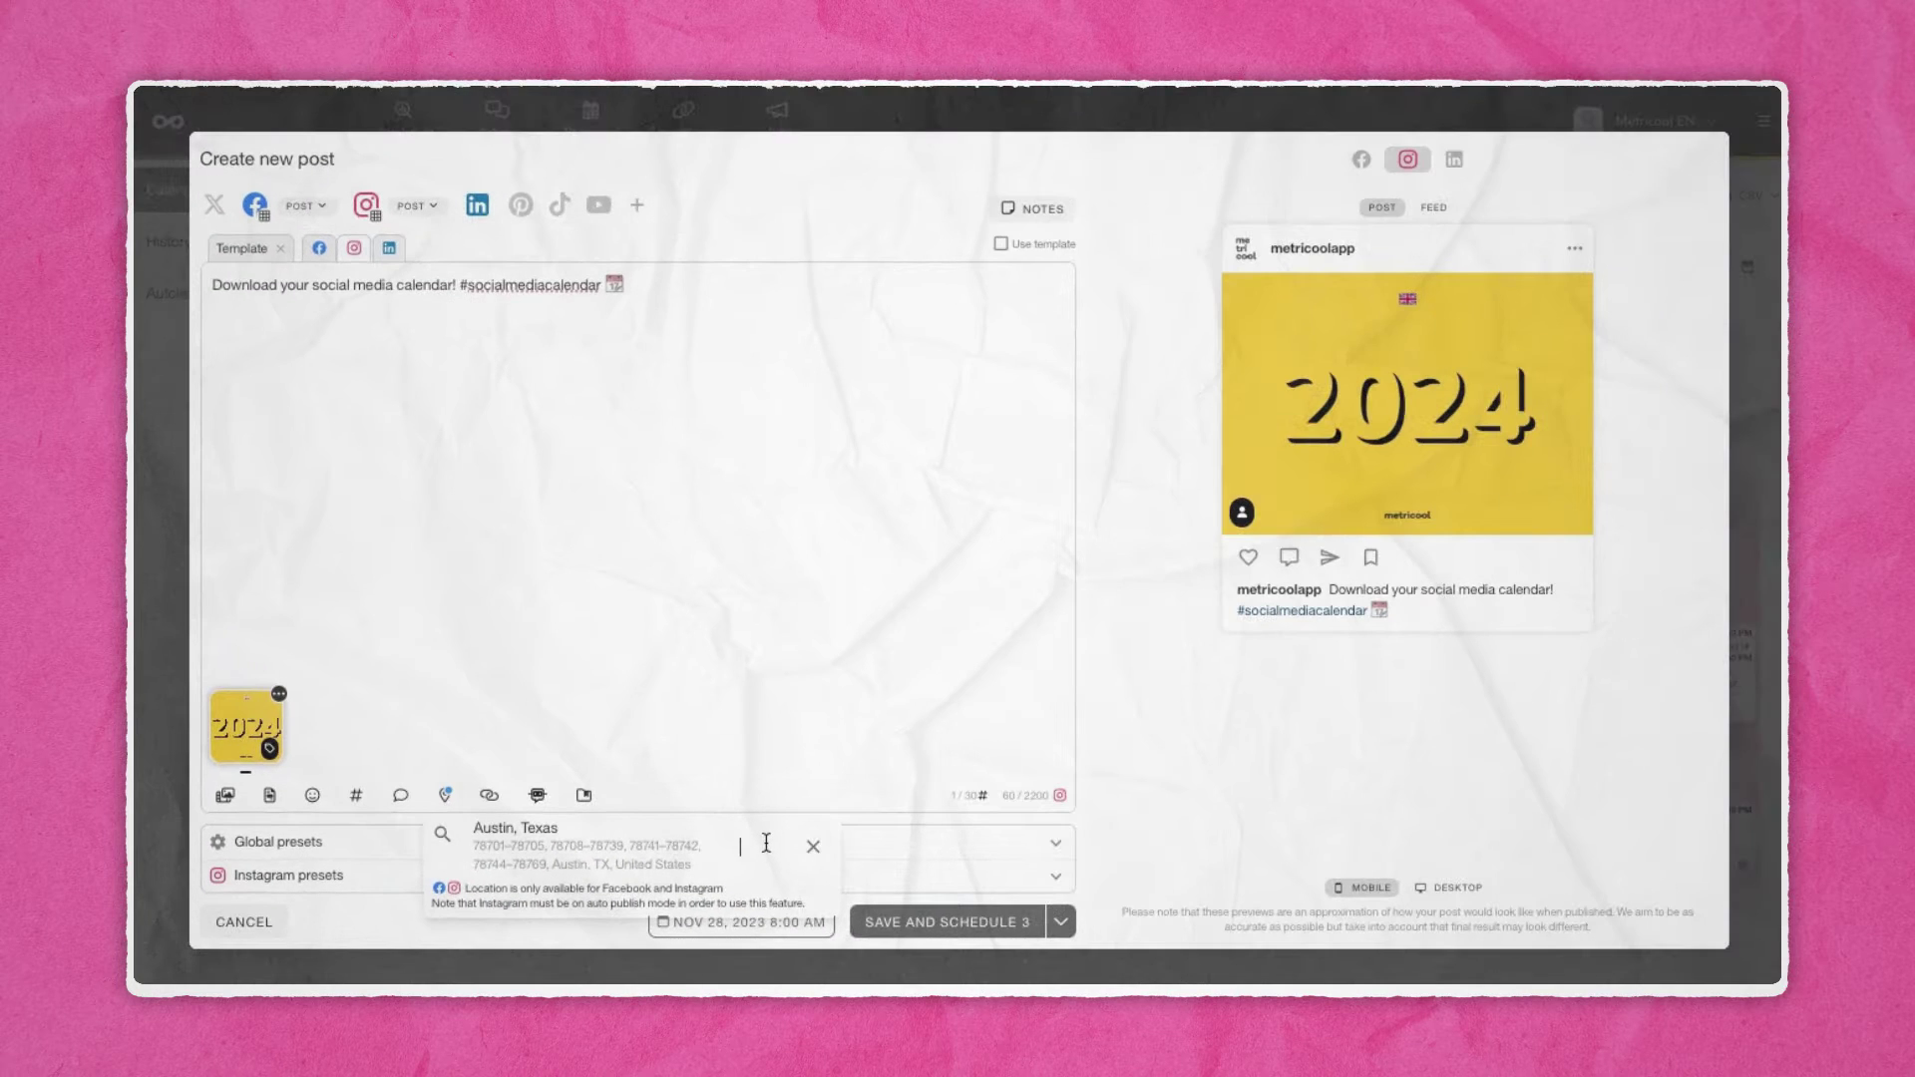
click(763, 843)
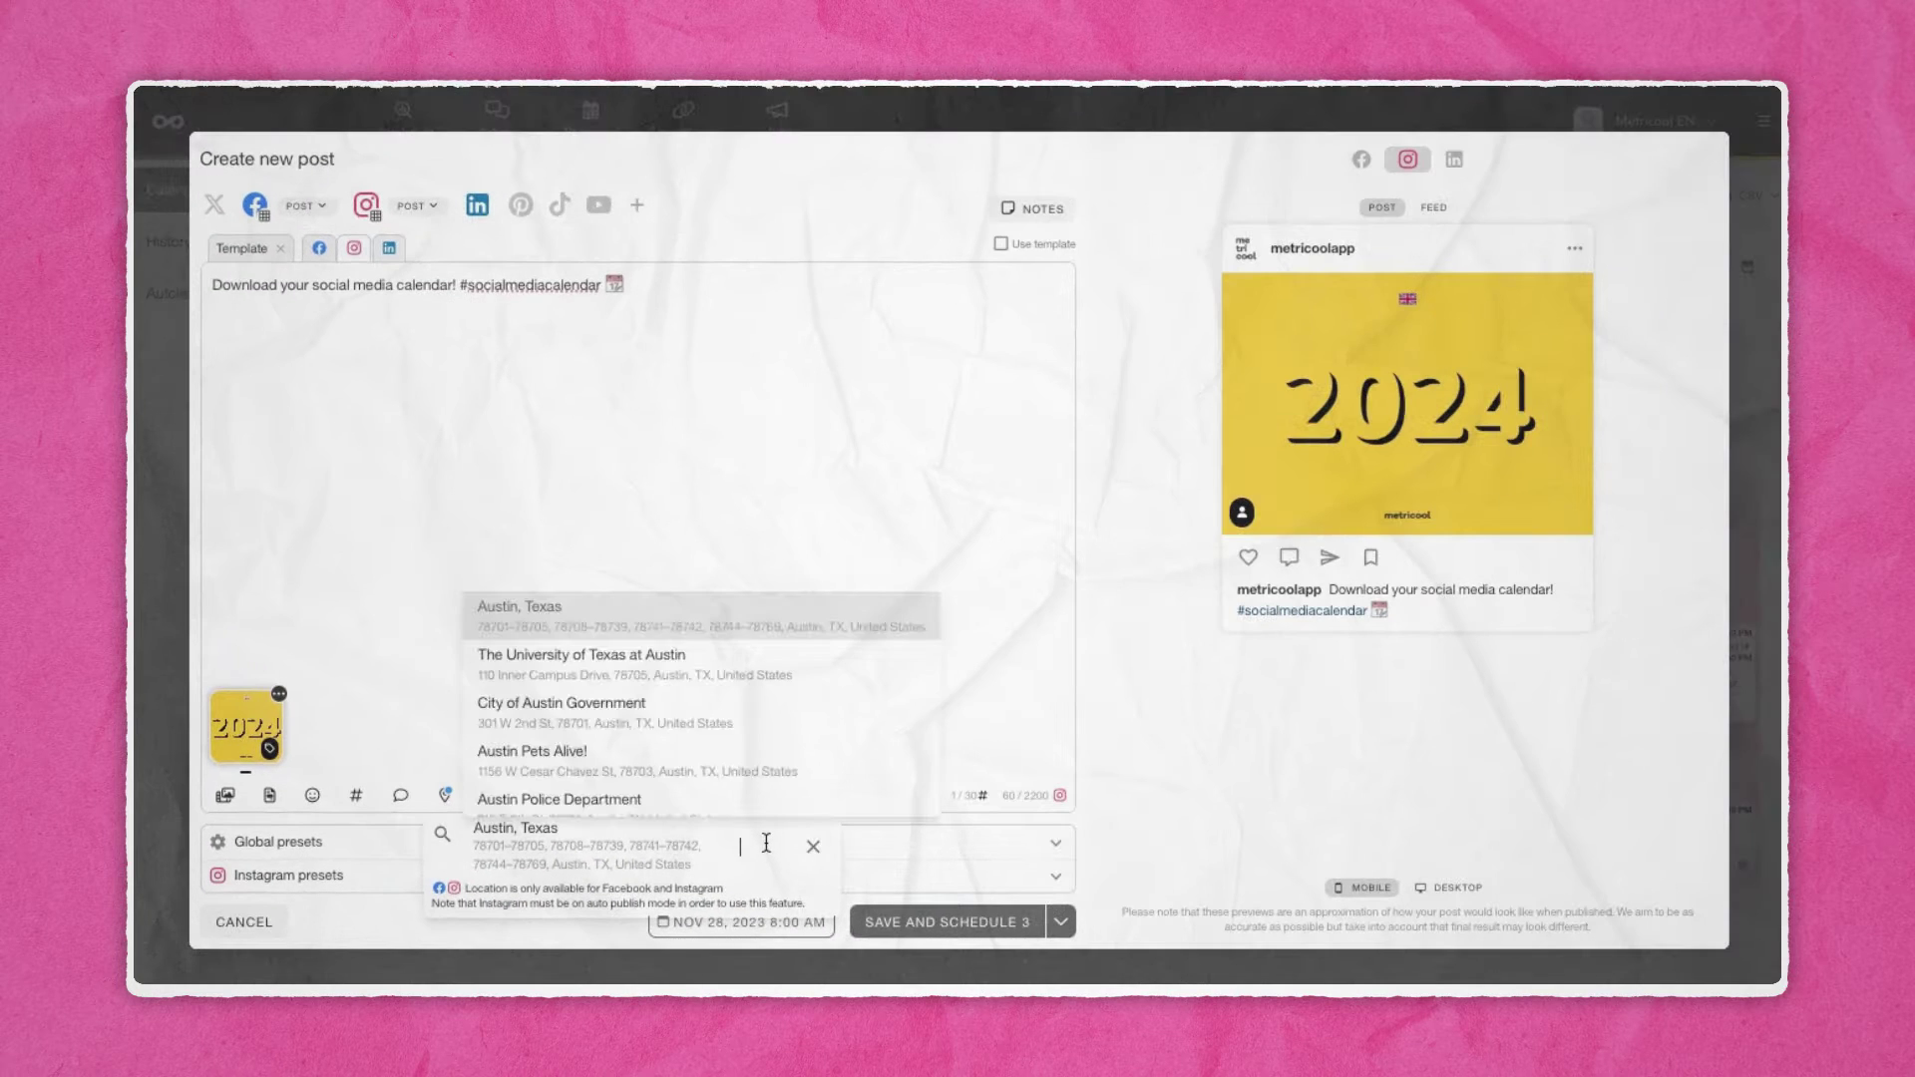
scroll(688, 689, down, 5)
scroll(688, 688, up, 4)
Search the Instagram hashtags for "socialmedia" and add #socialmedia to the caption.
click(356, 795)
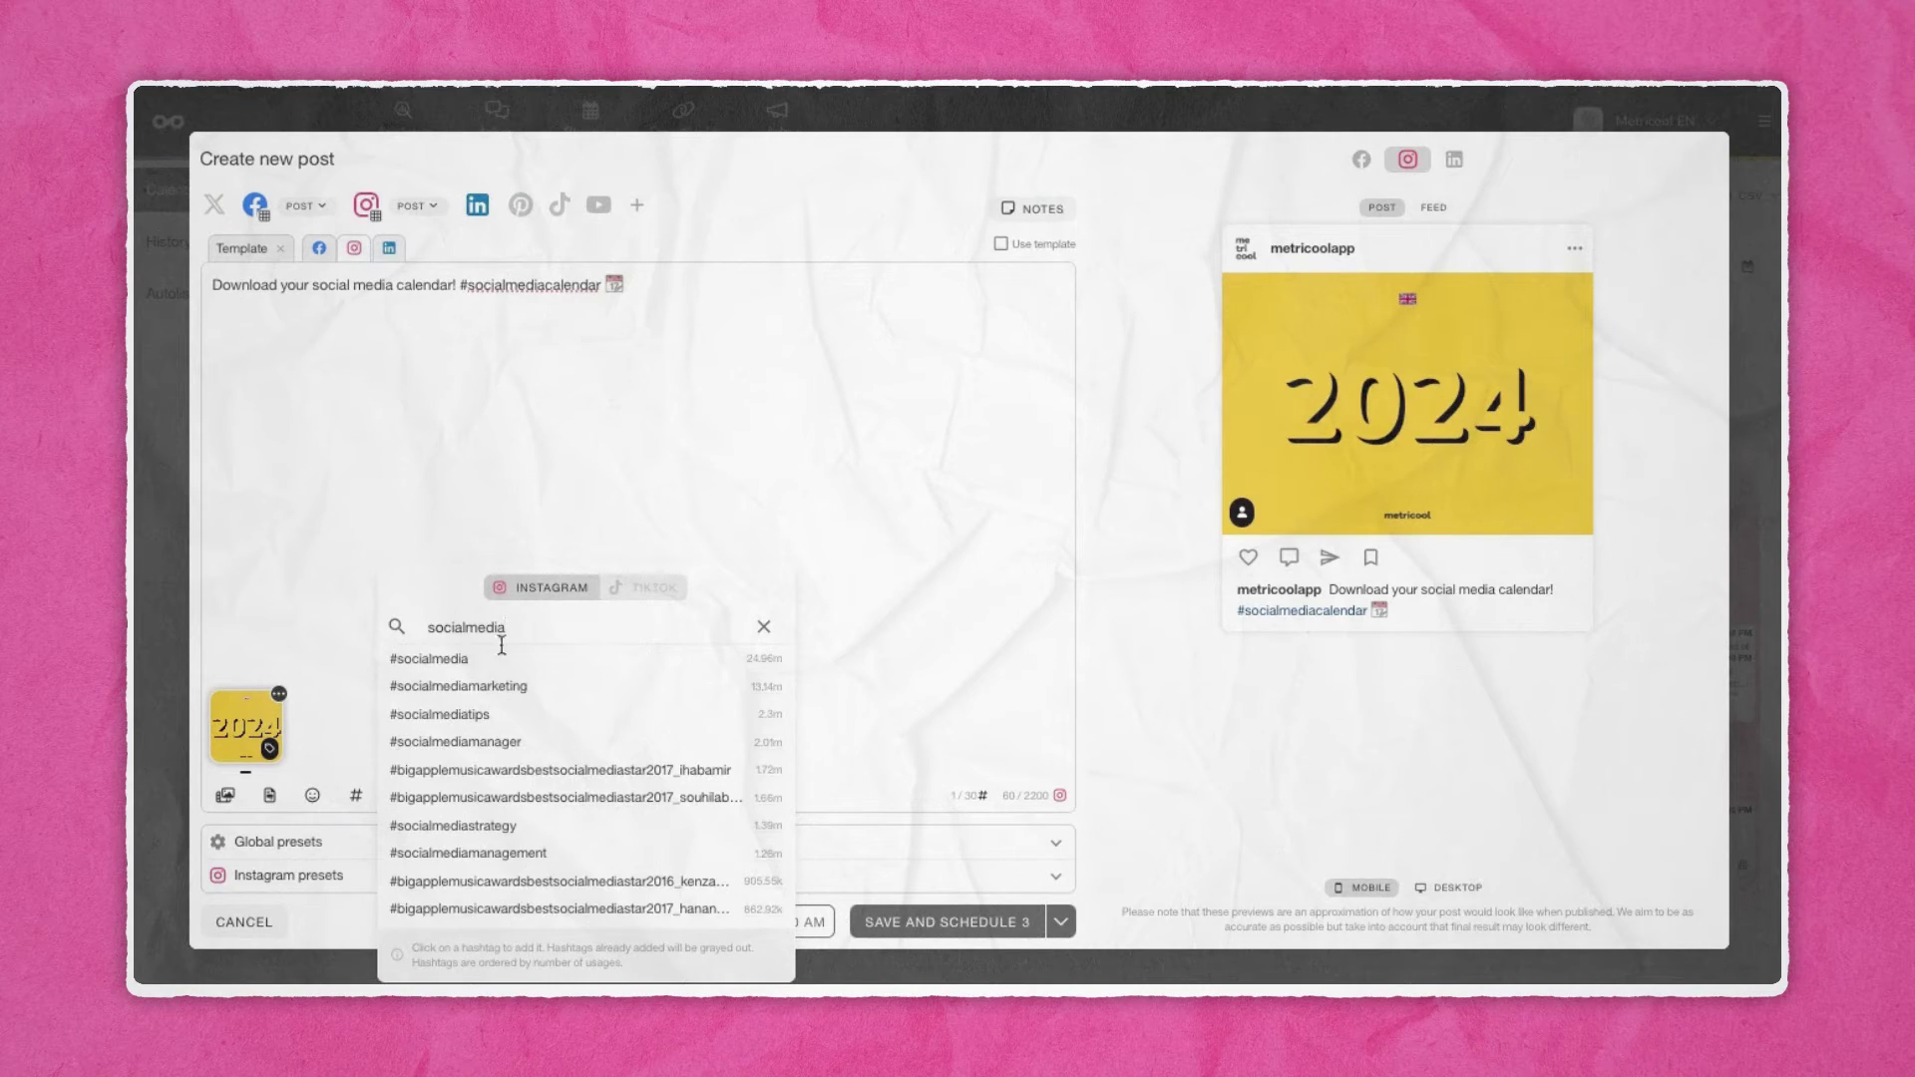
click(505, 667)
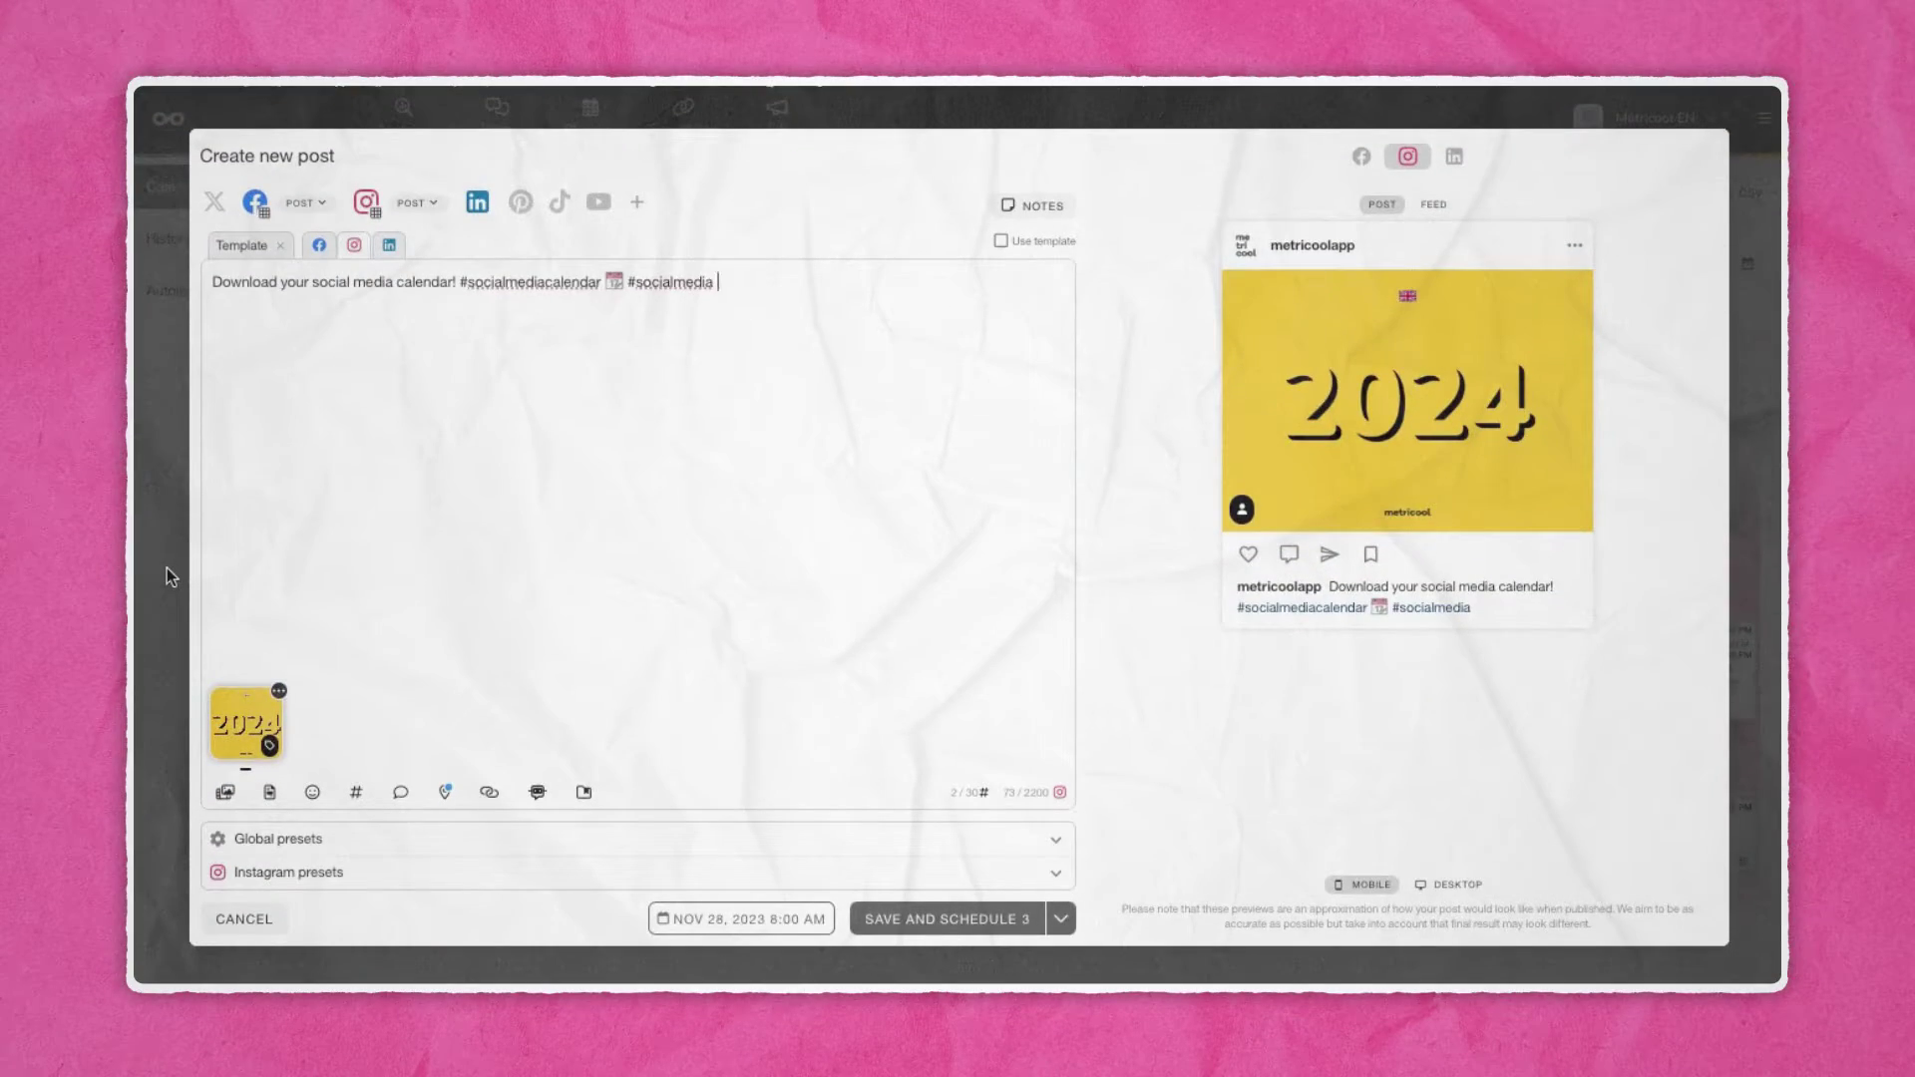
Add the first comment "Let us know what you think!" to the Instagram post.
click(402, 792)
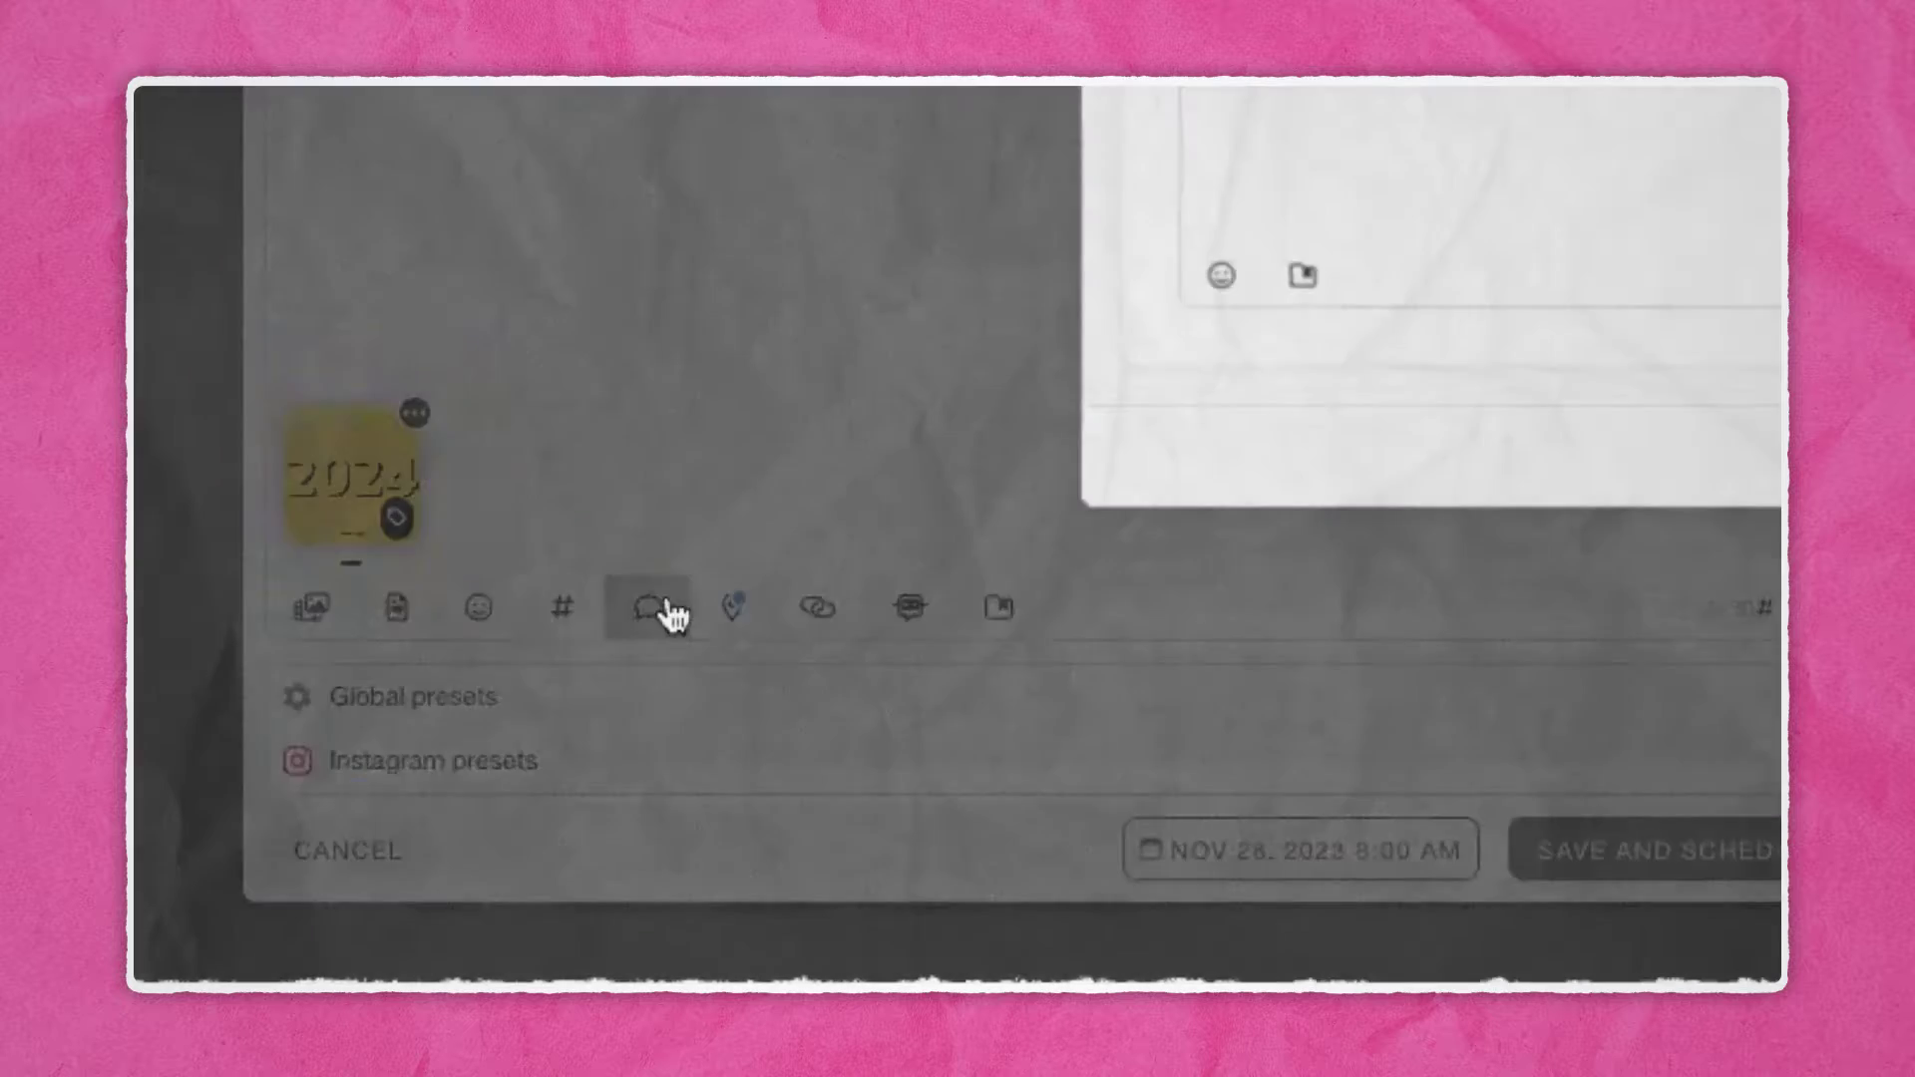
click(844, 547)
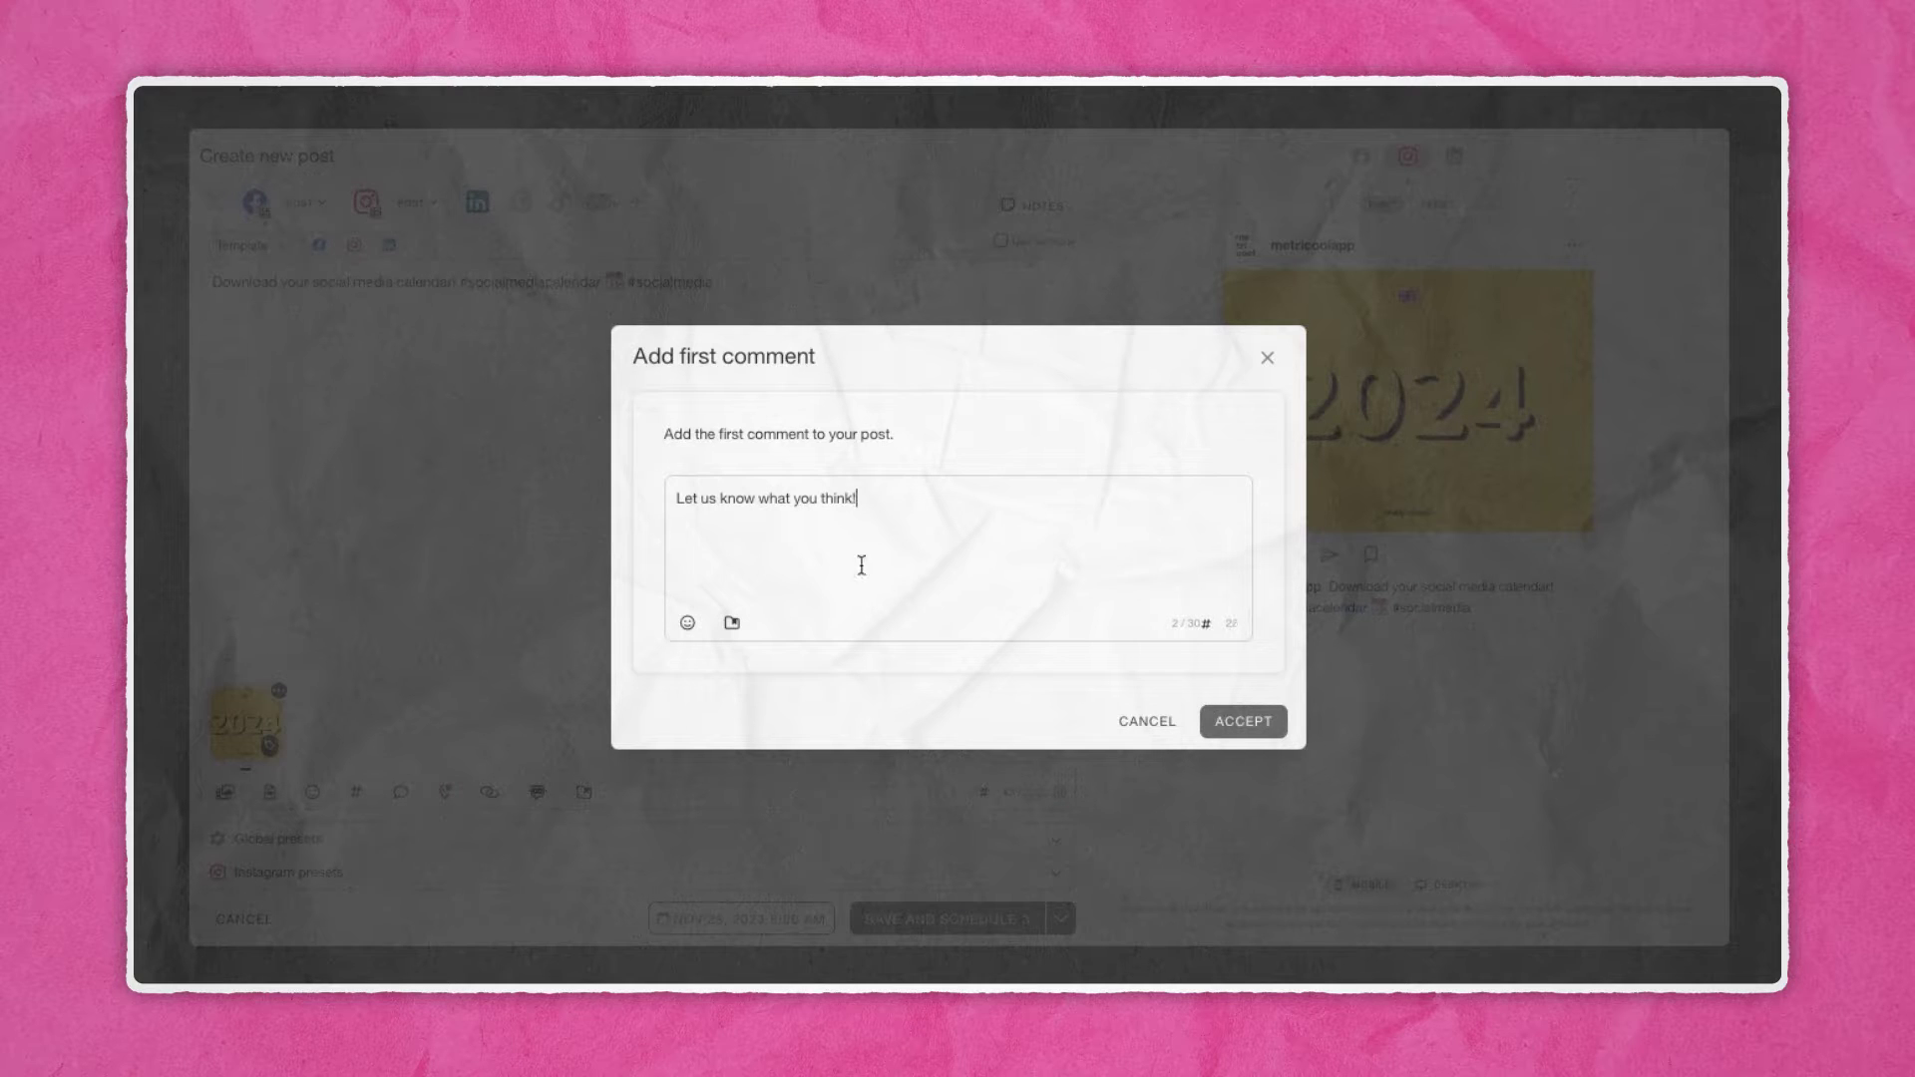
click(1245, 720)
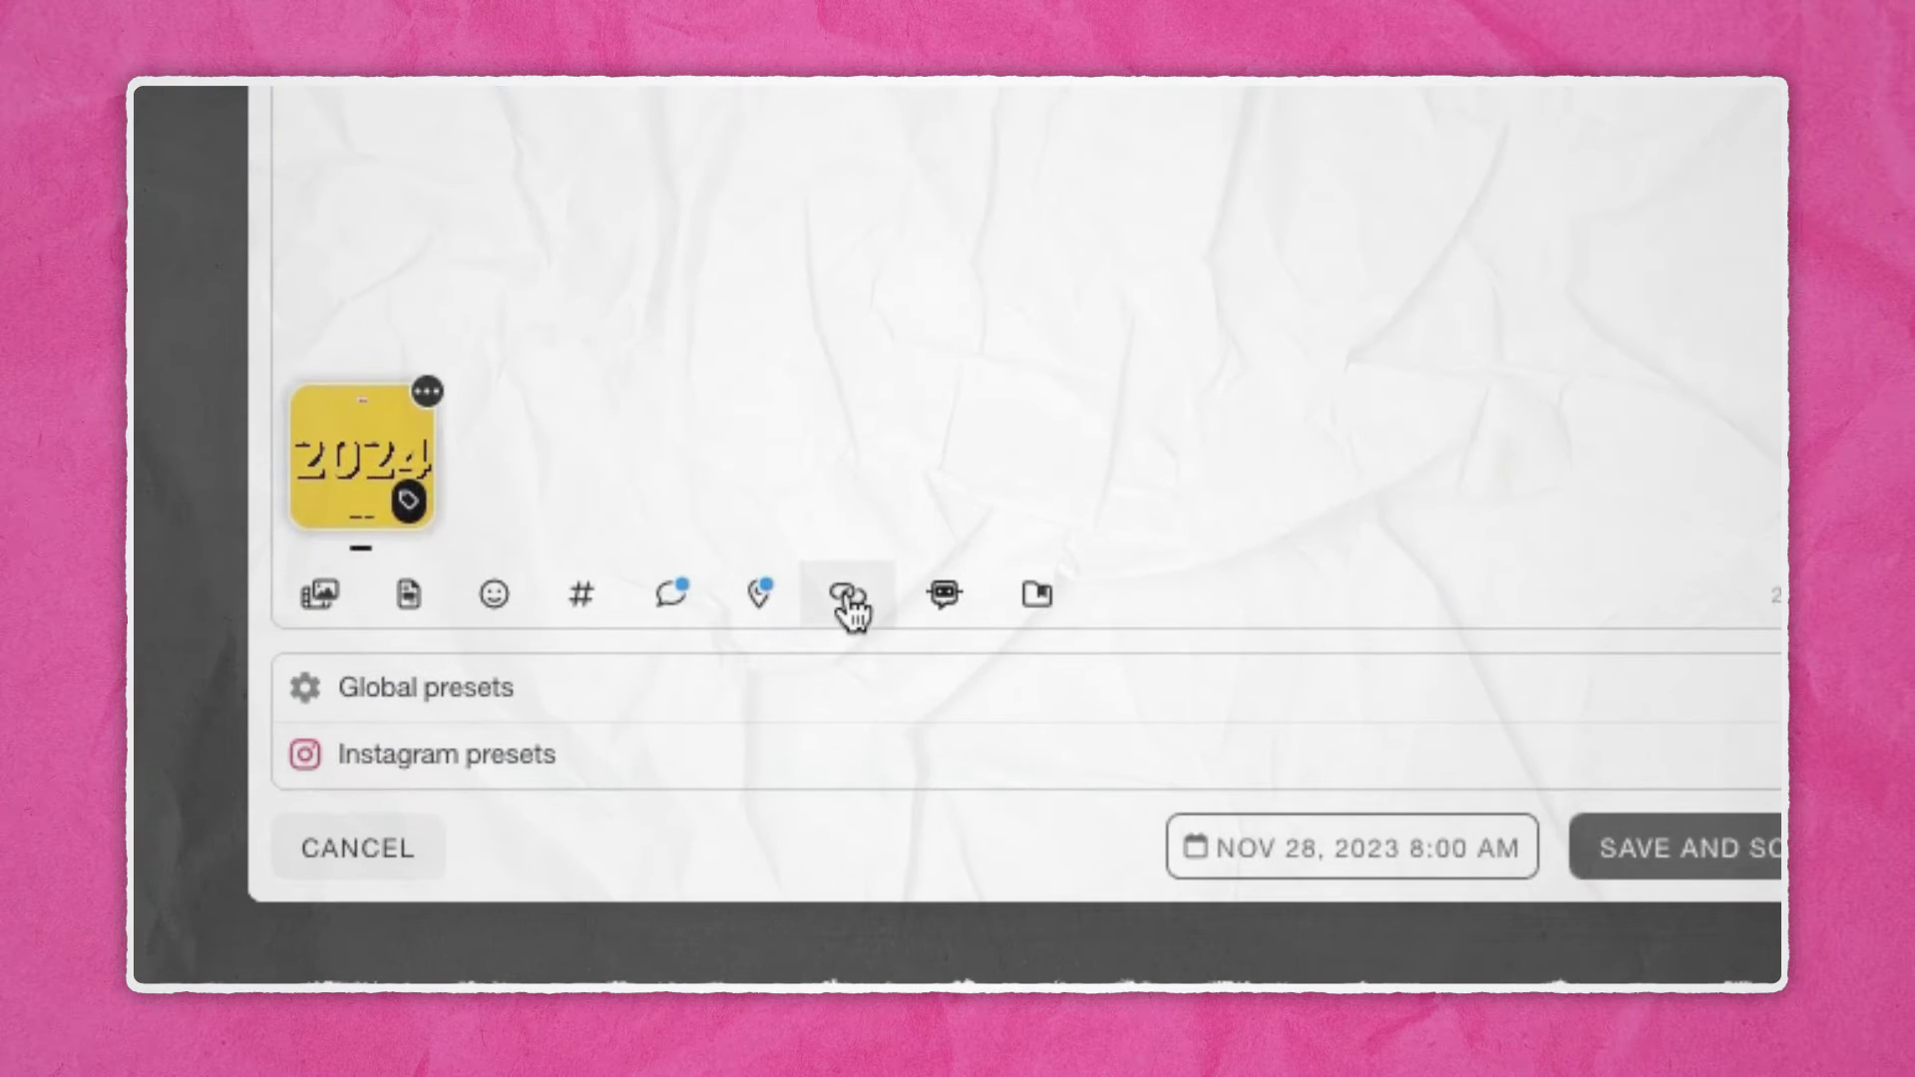
click(488, 792)
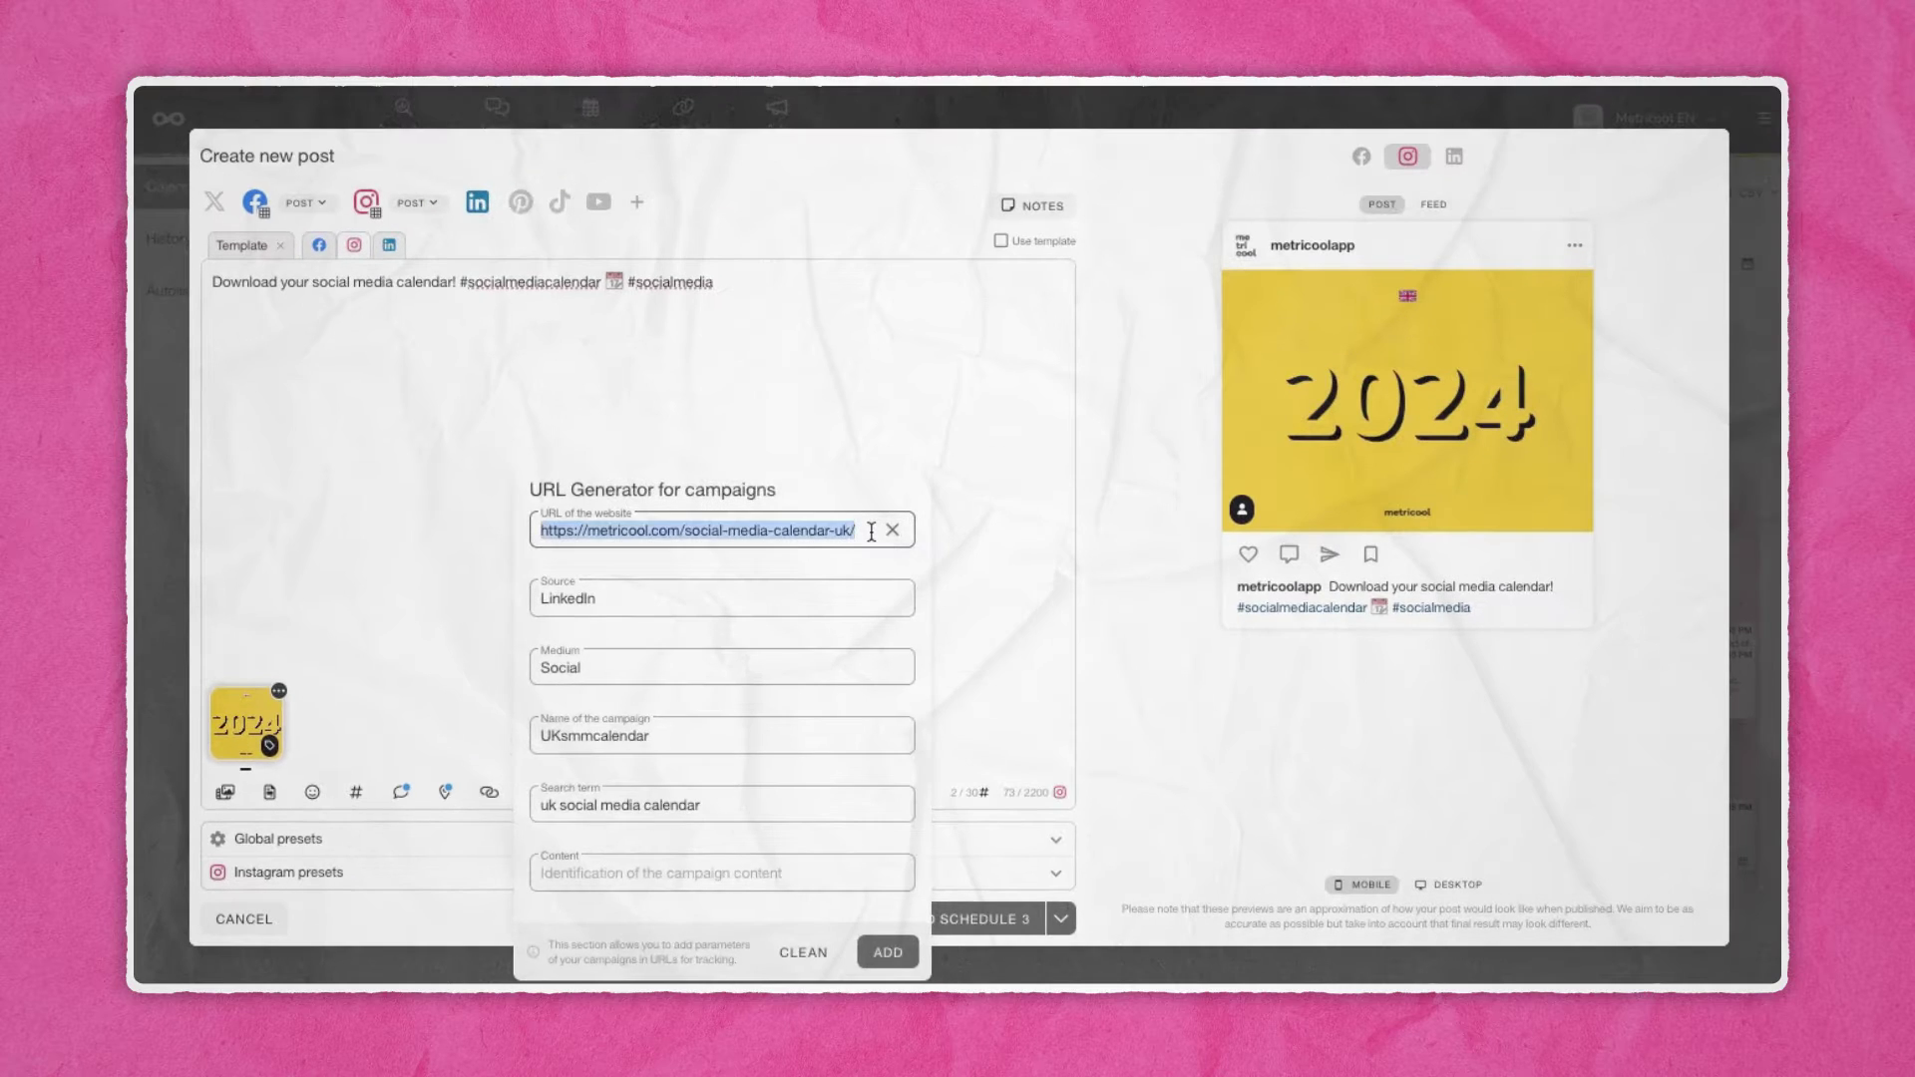
click(523, 609)
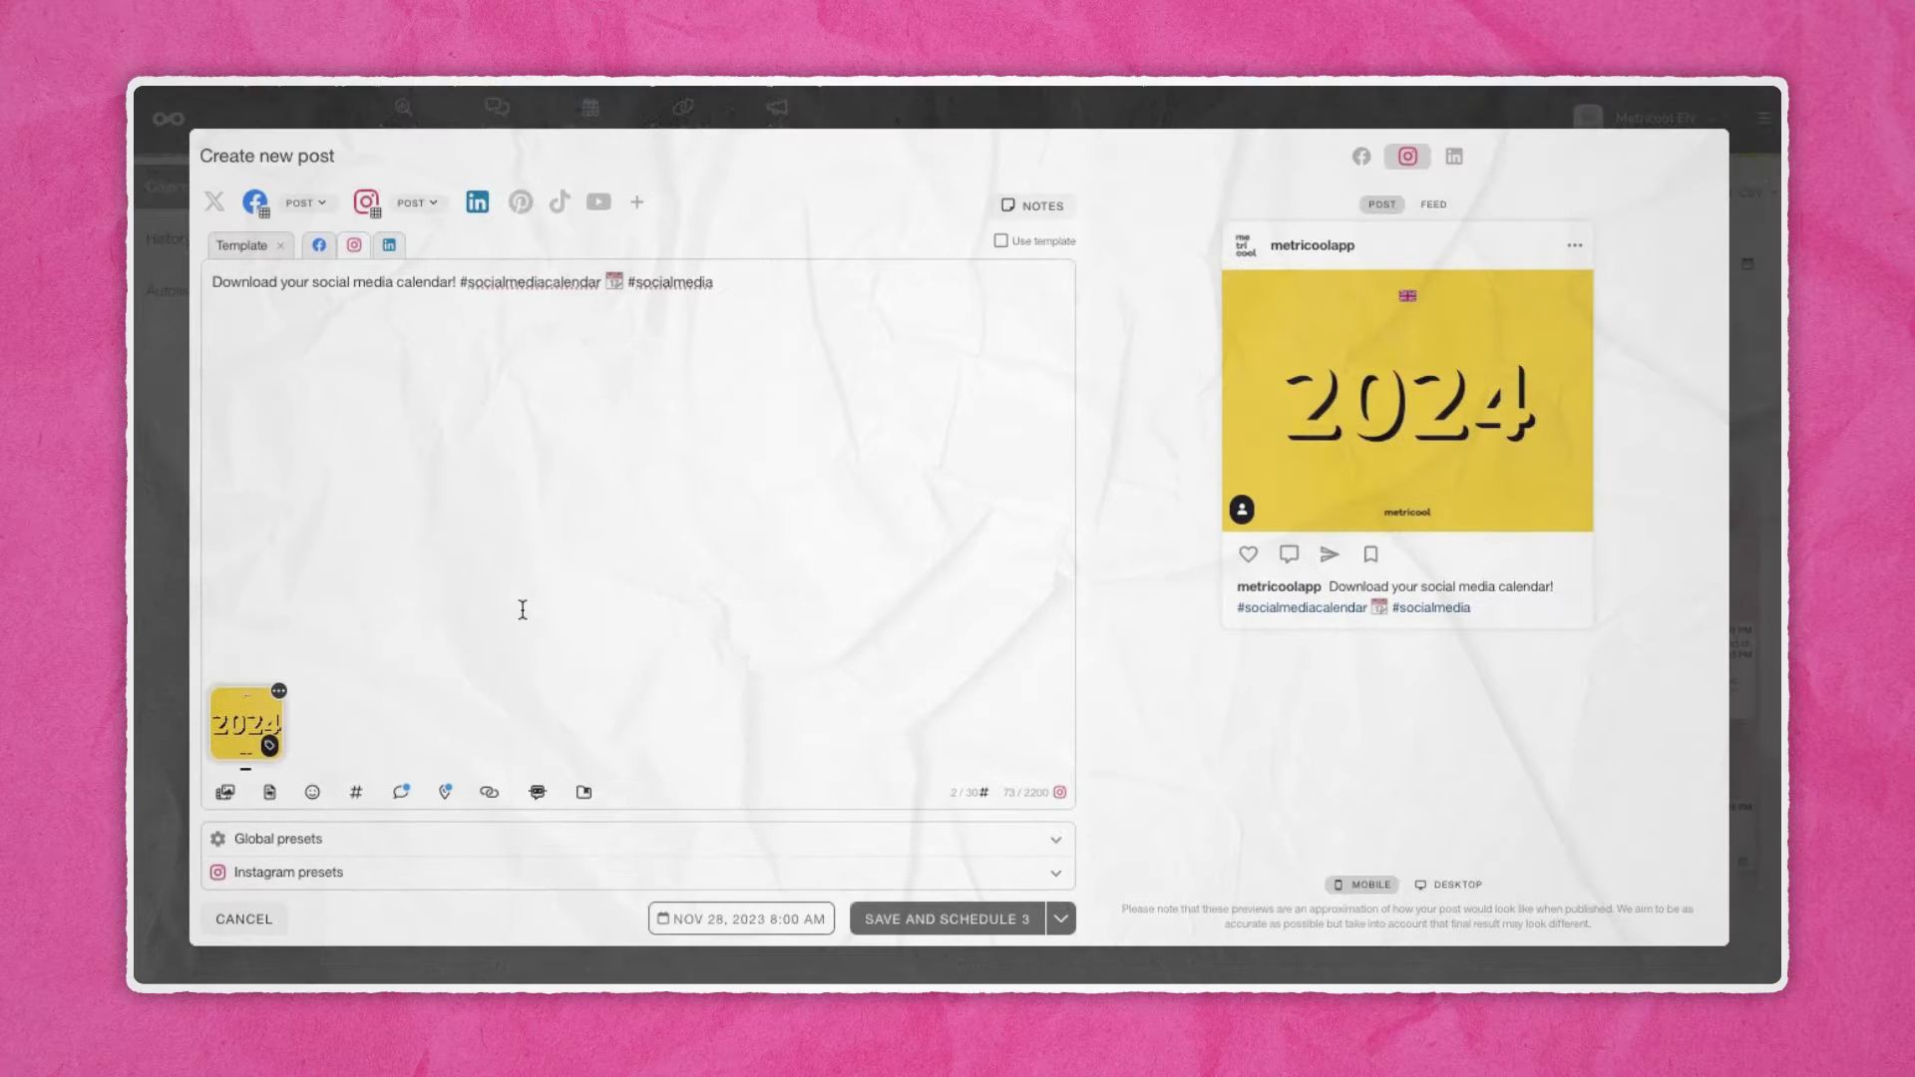
click(489, 792)
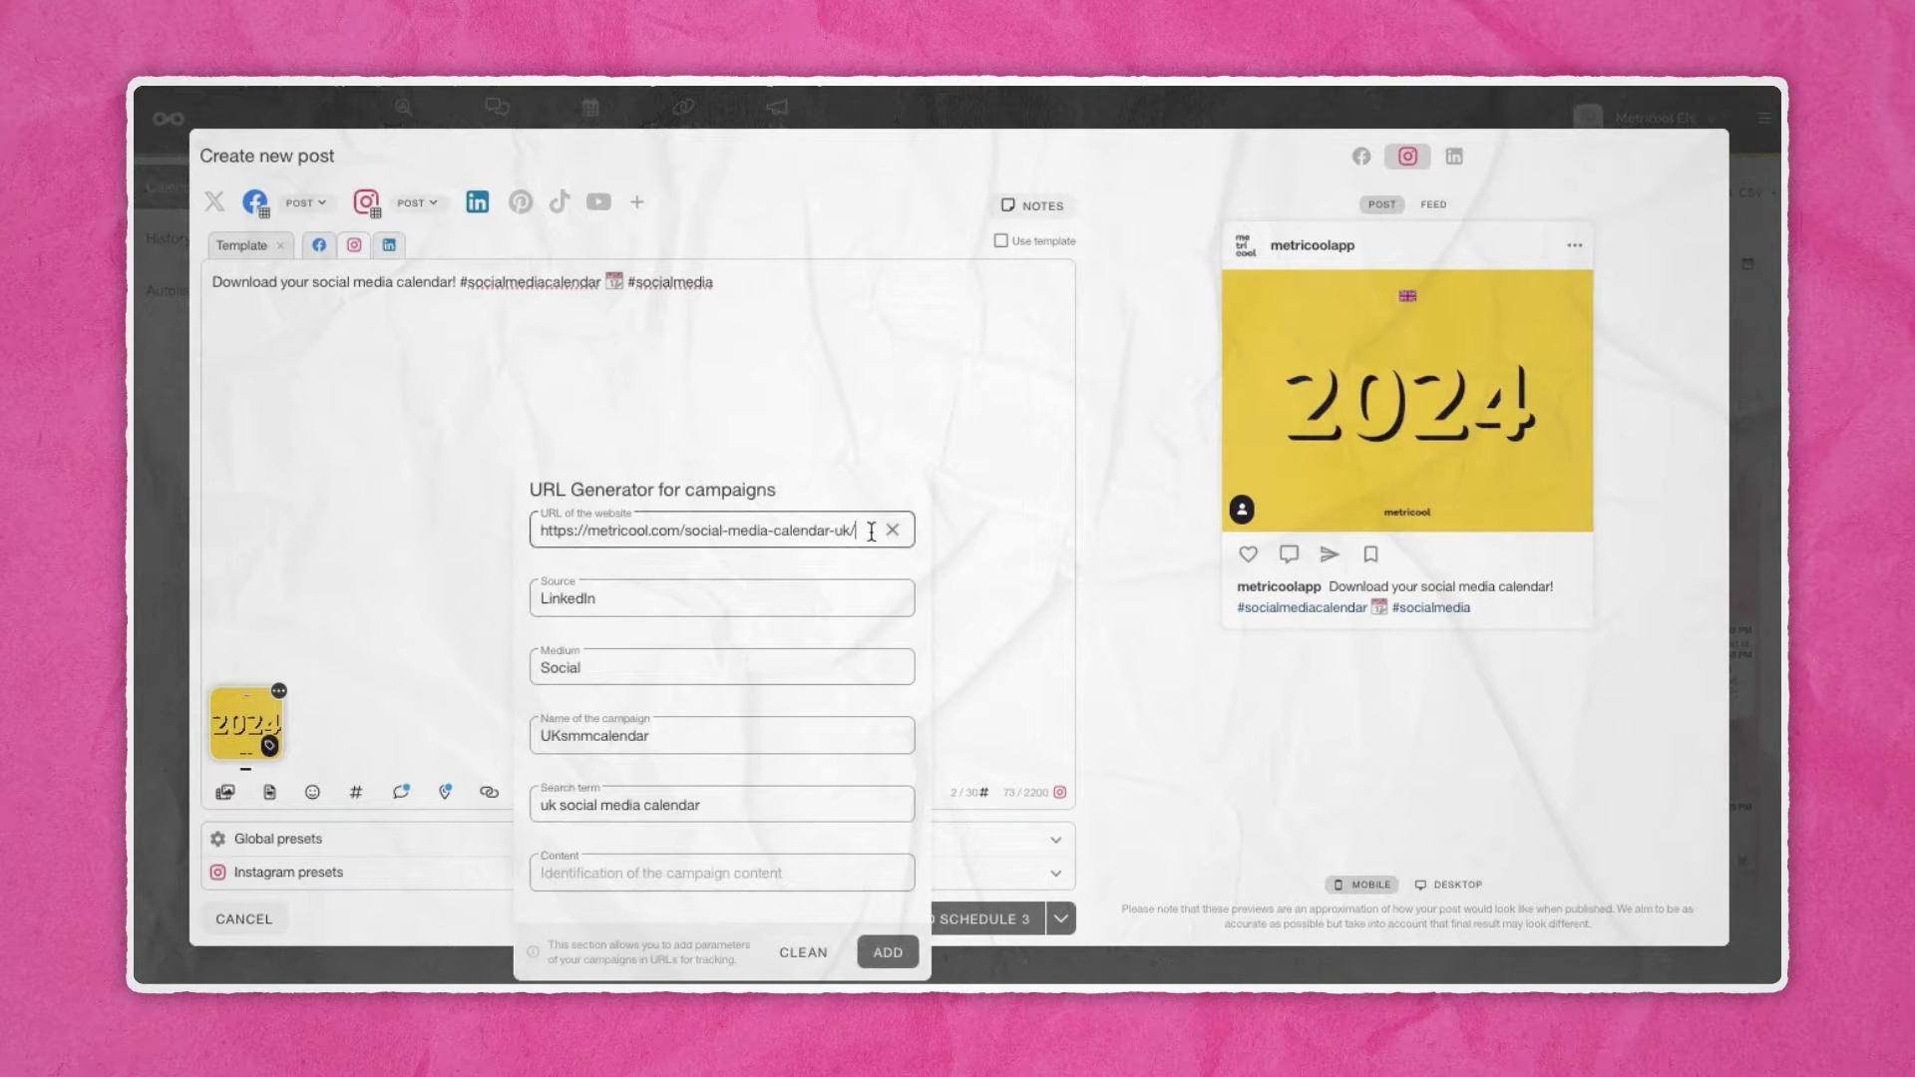
key(ctrl+a)
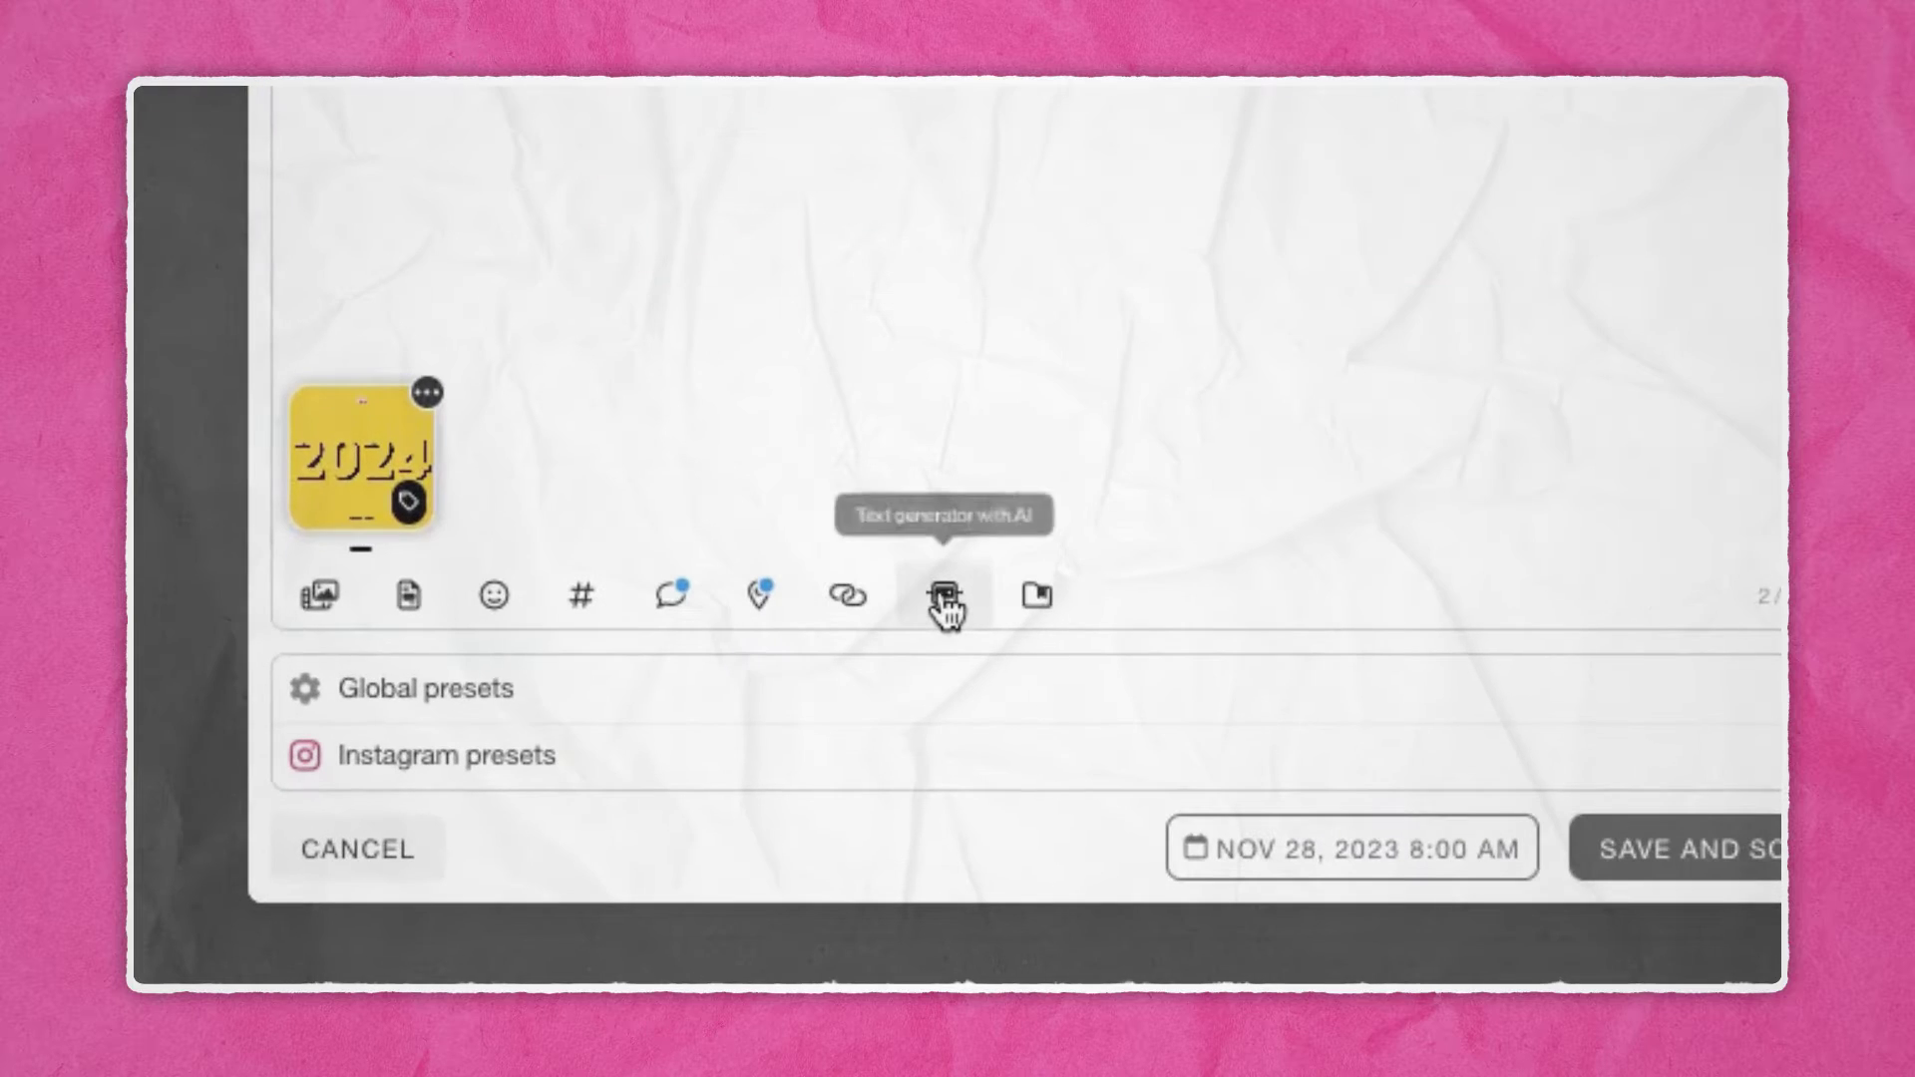
Generate medium-length English post texts with the AI text generator in an Educational tone and review the suggested versions.
click(532, 792)
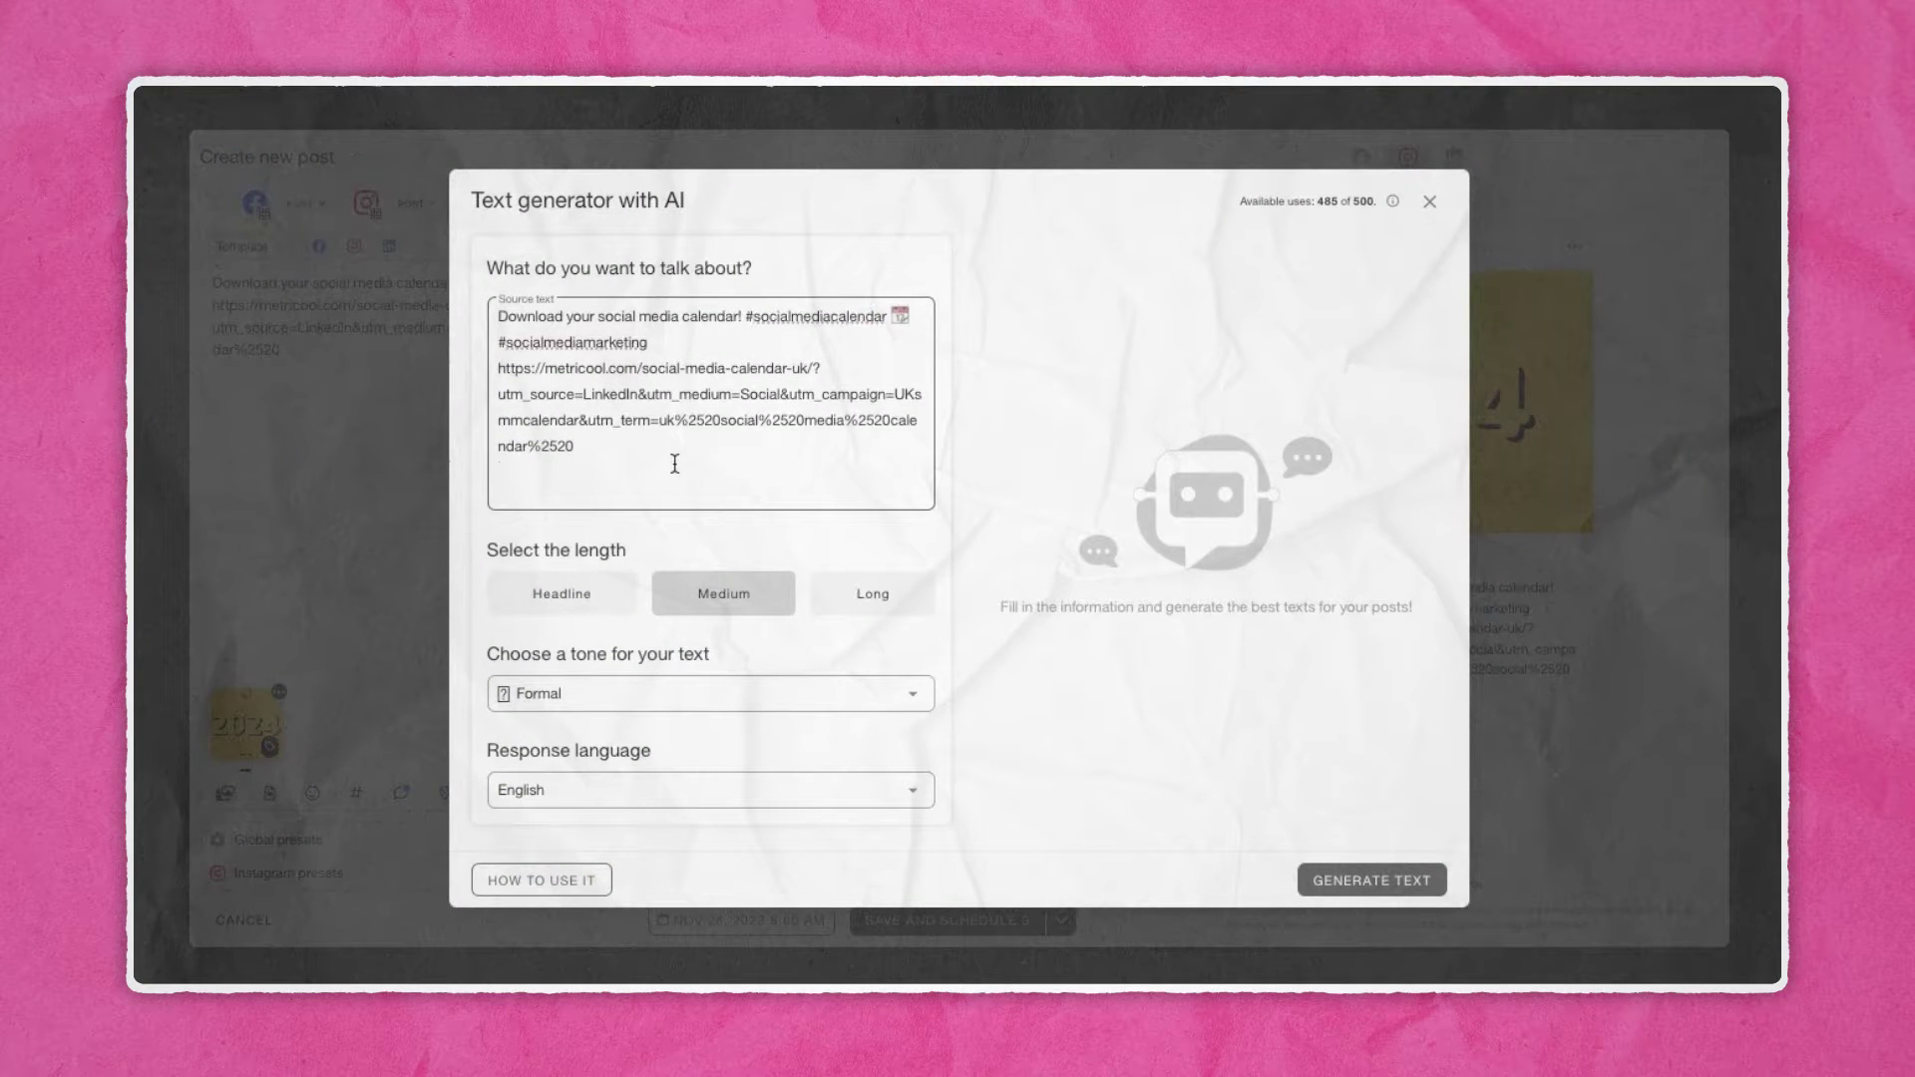
click(656, 700)
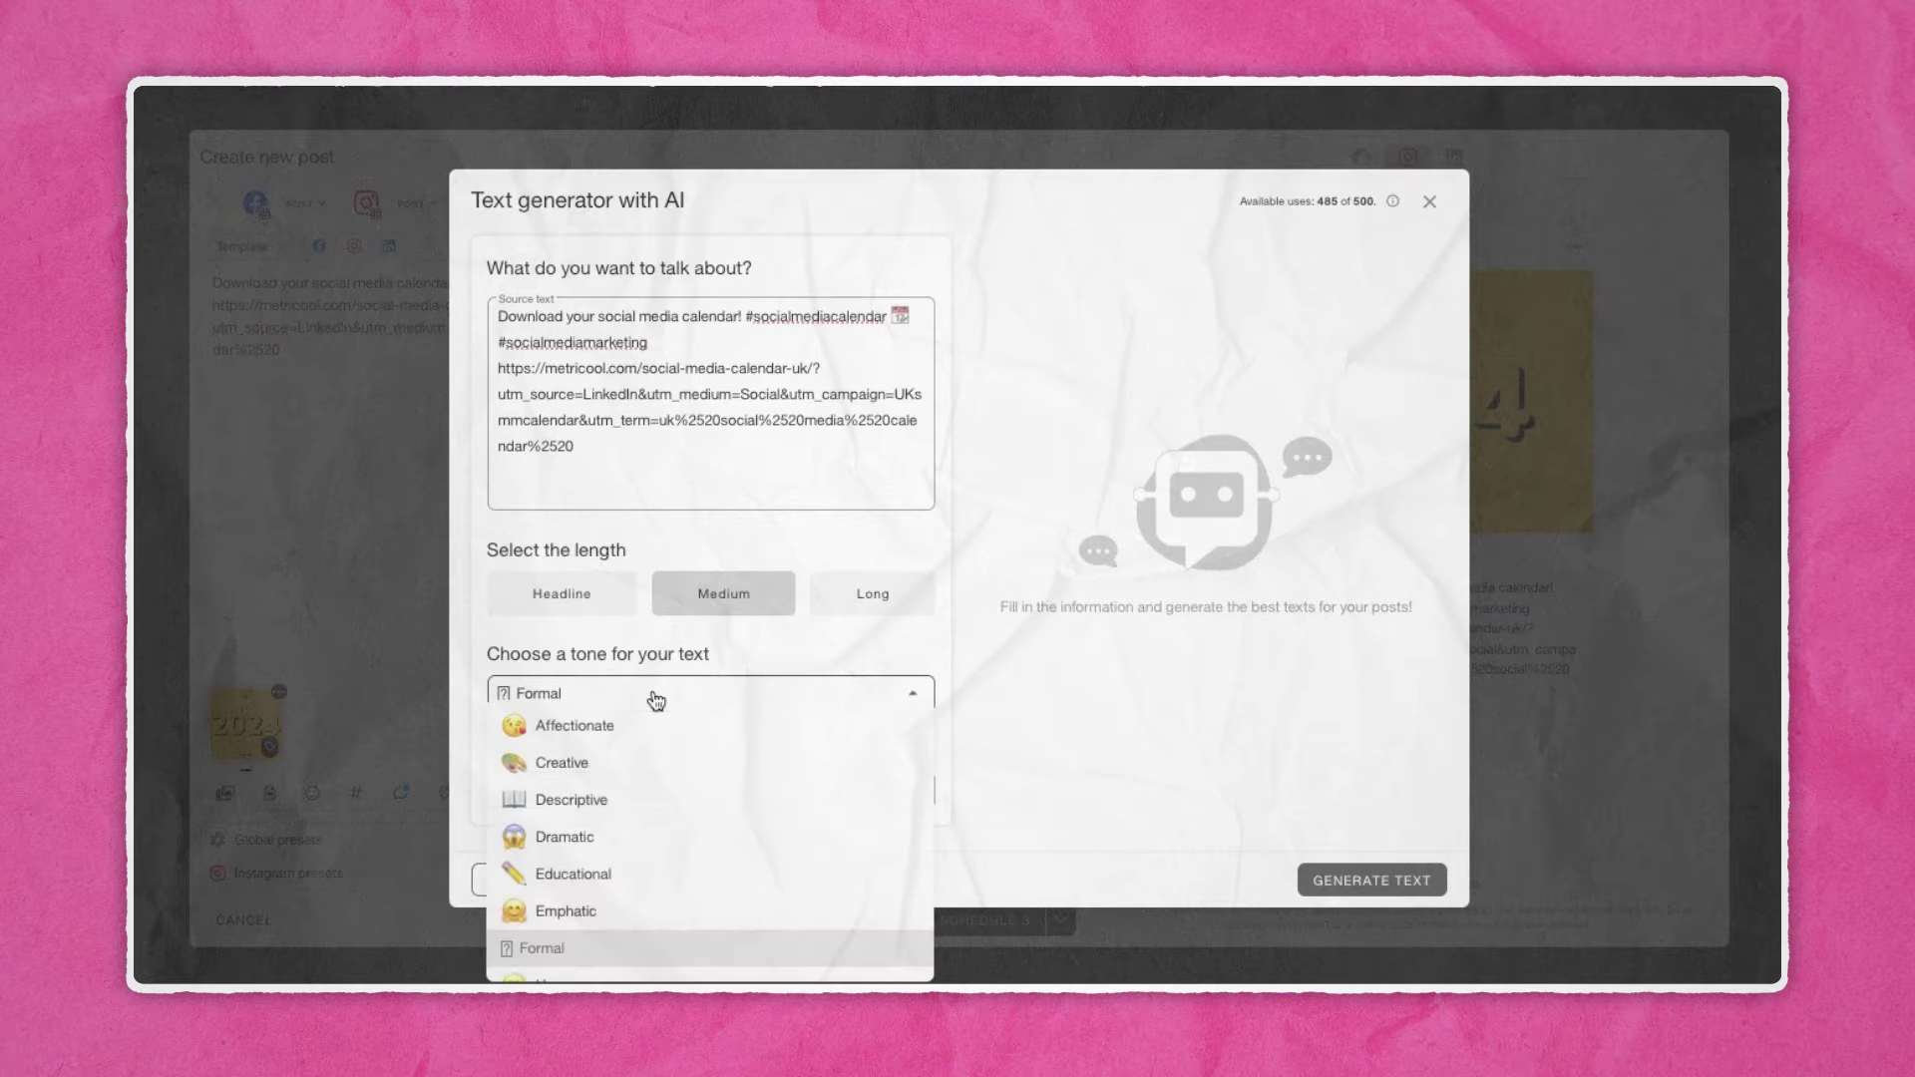
scroll(660, 795, down, 5)
scroll(660, 794, up, 2)
scroll(660, 795, up, 1)
click(632, 791)
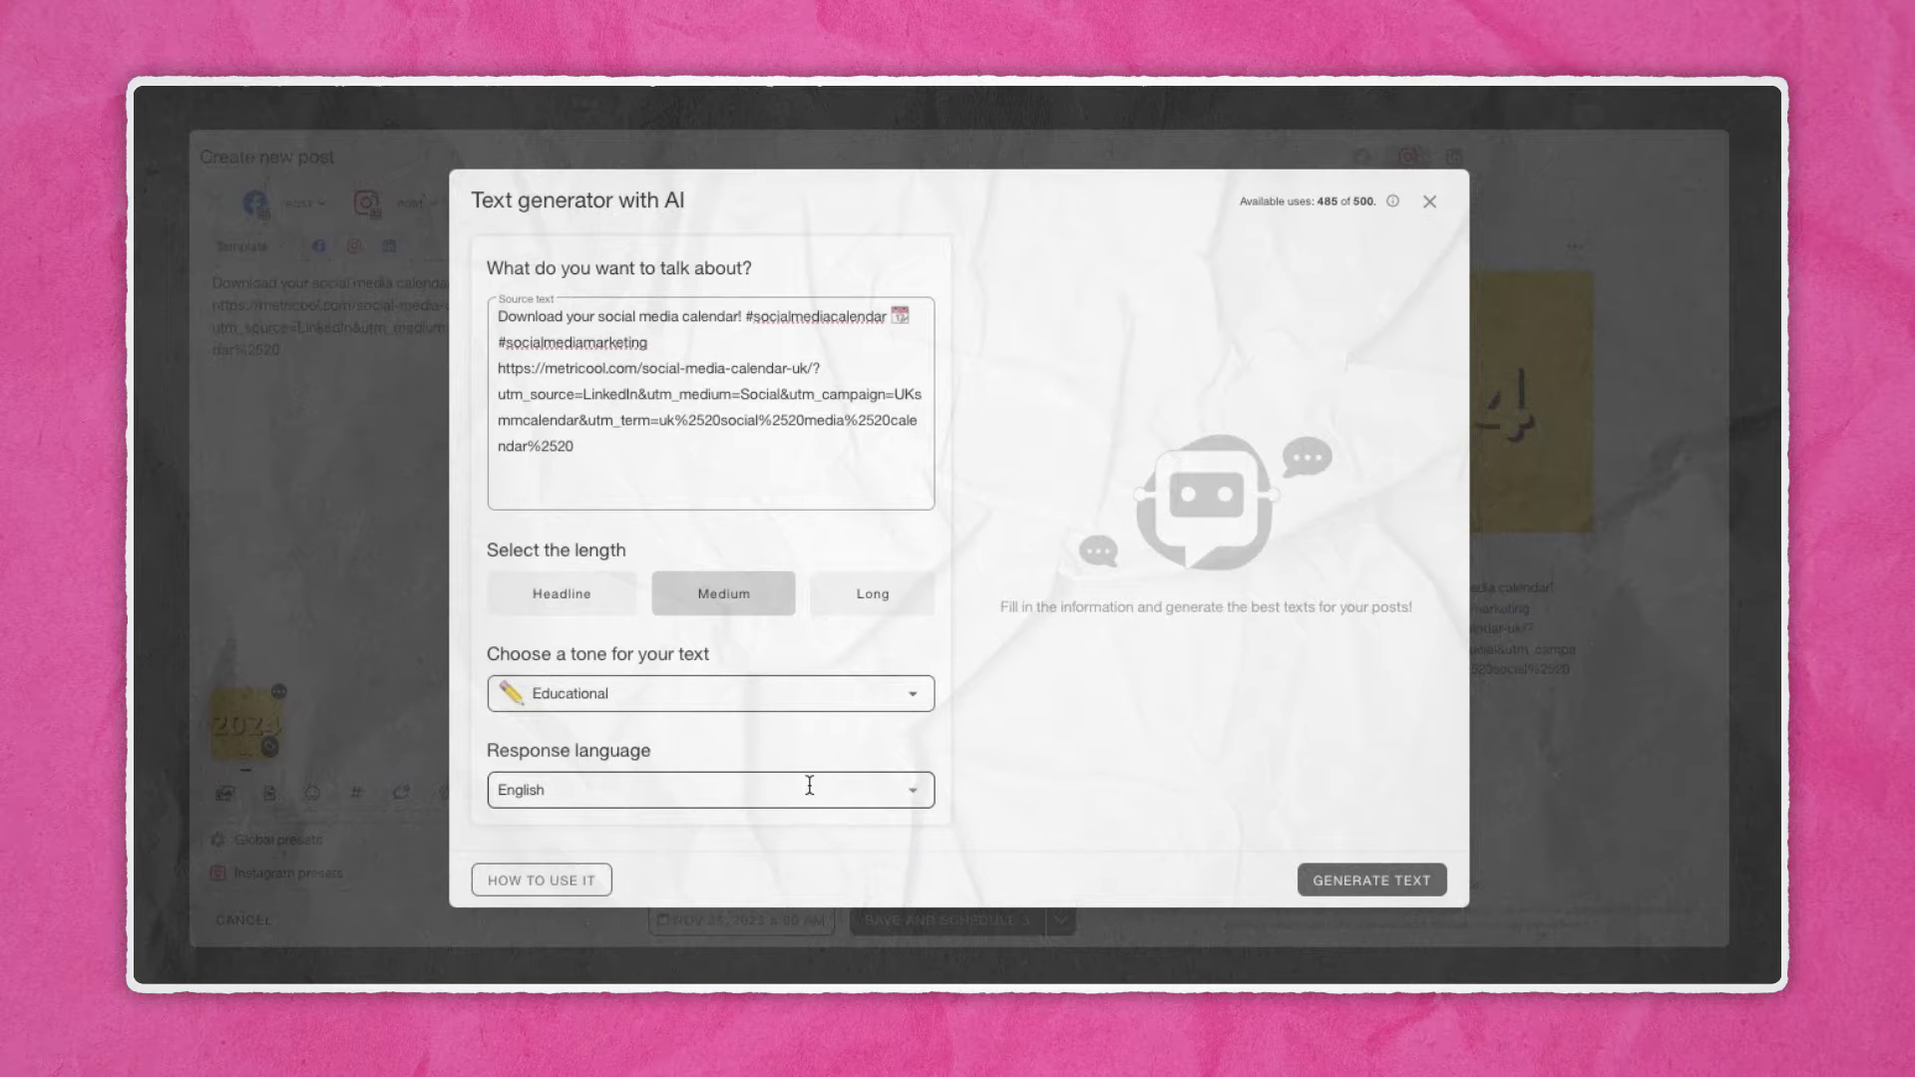
click(1348, 866)
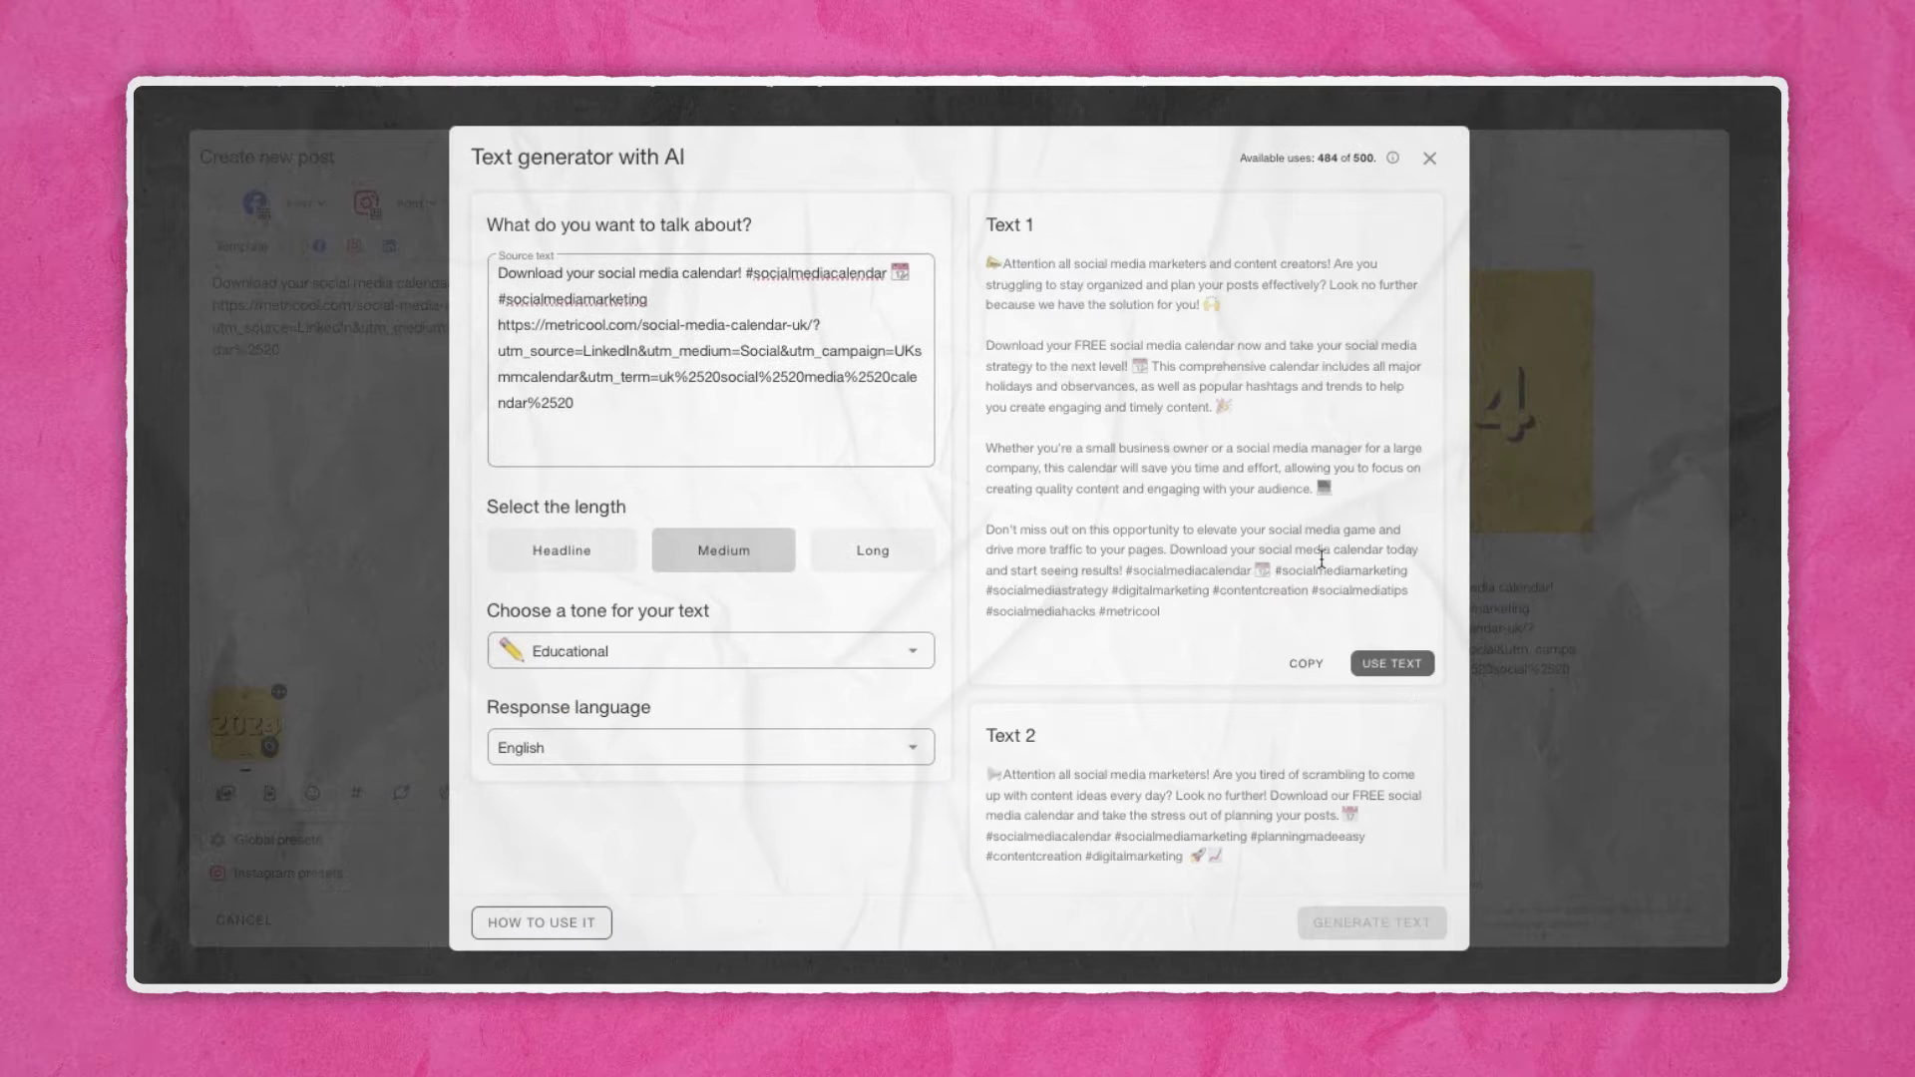
scroll(1309, 520, down, 3)
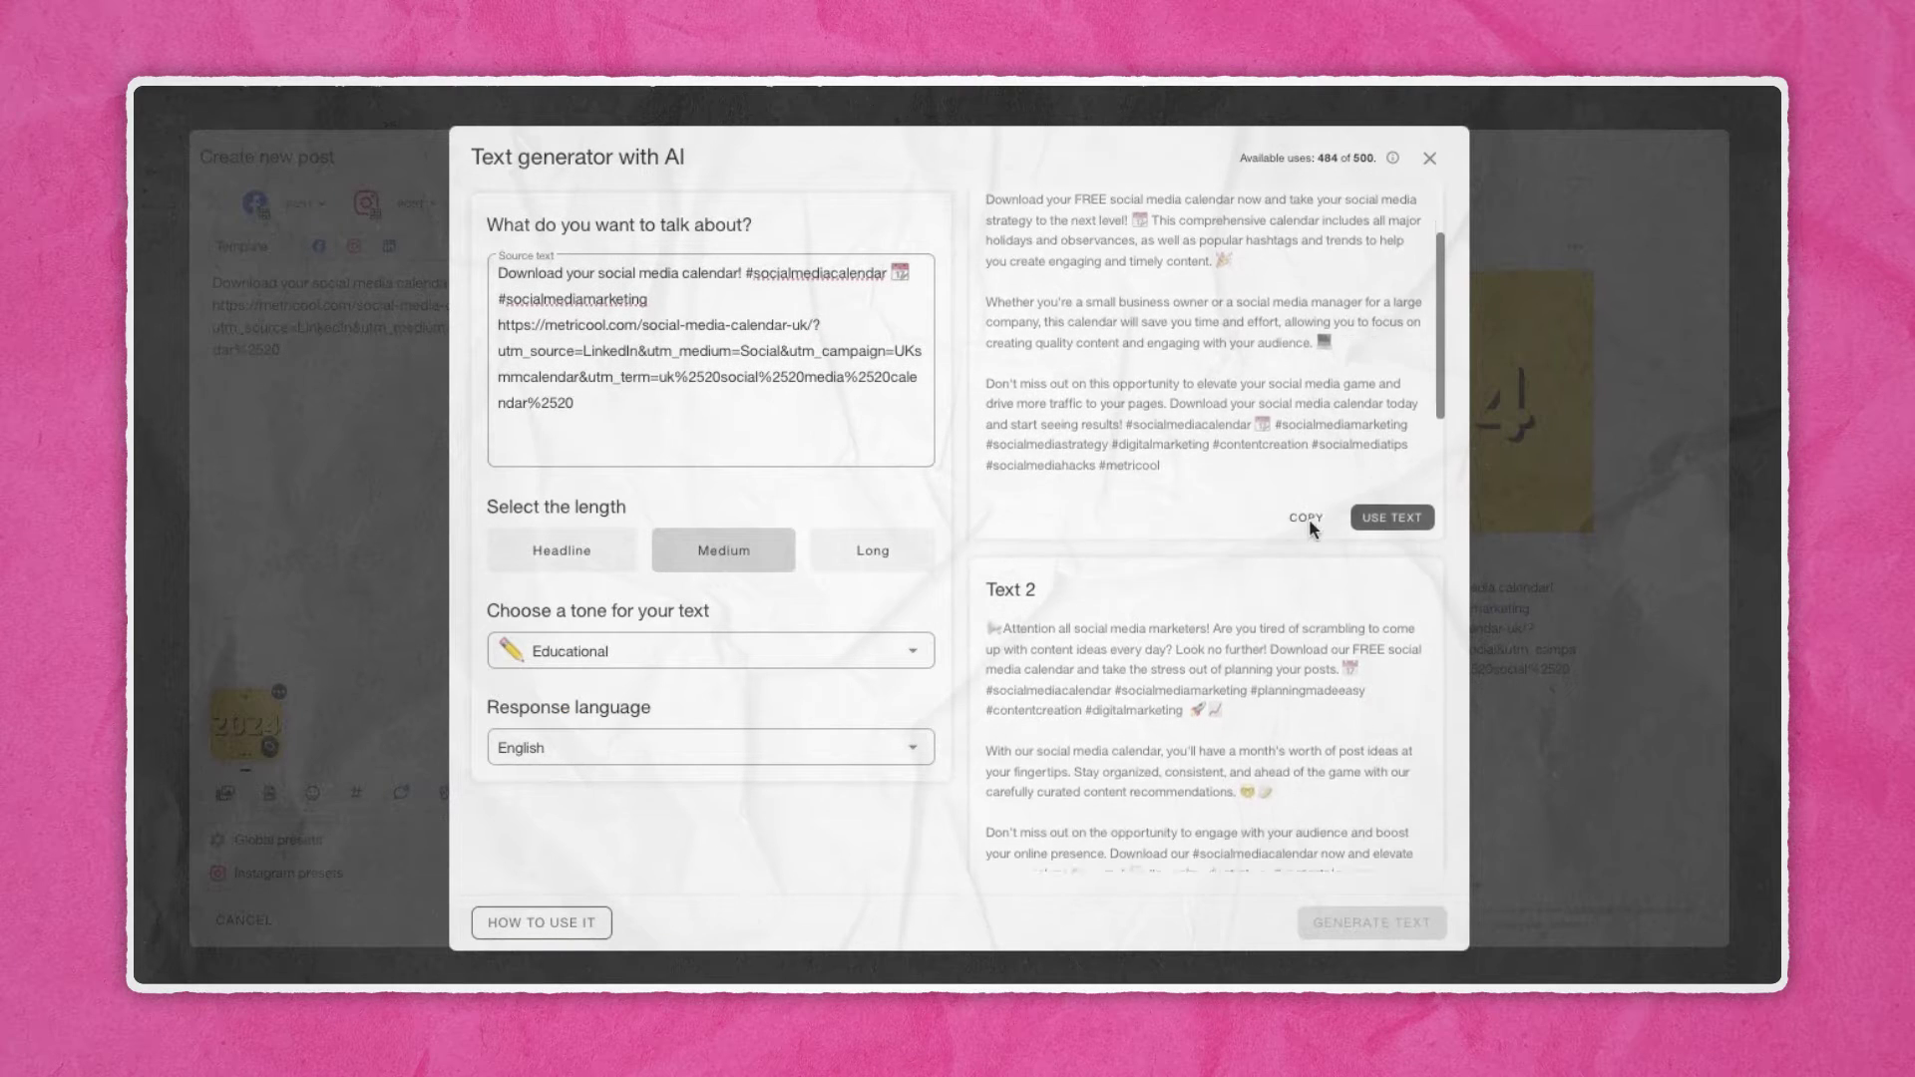
scroll(1308, 519, down, 5)
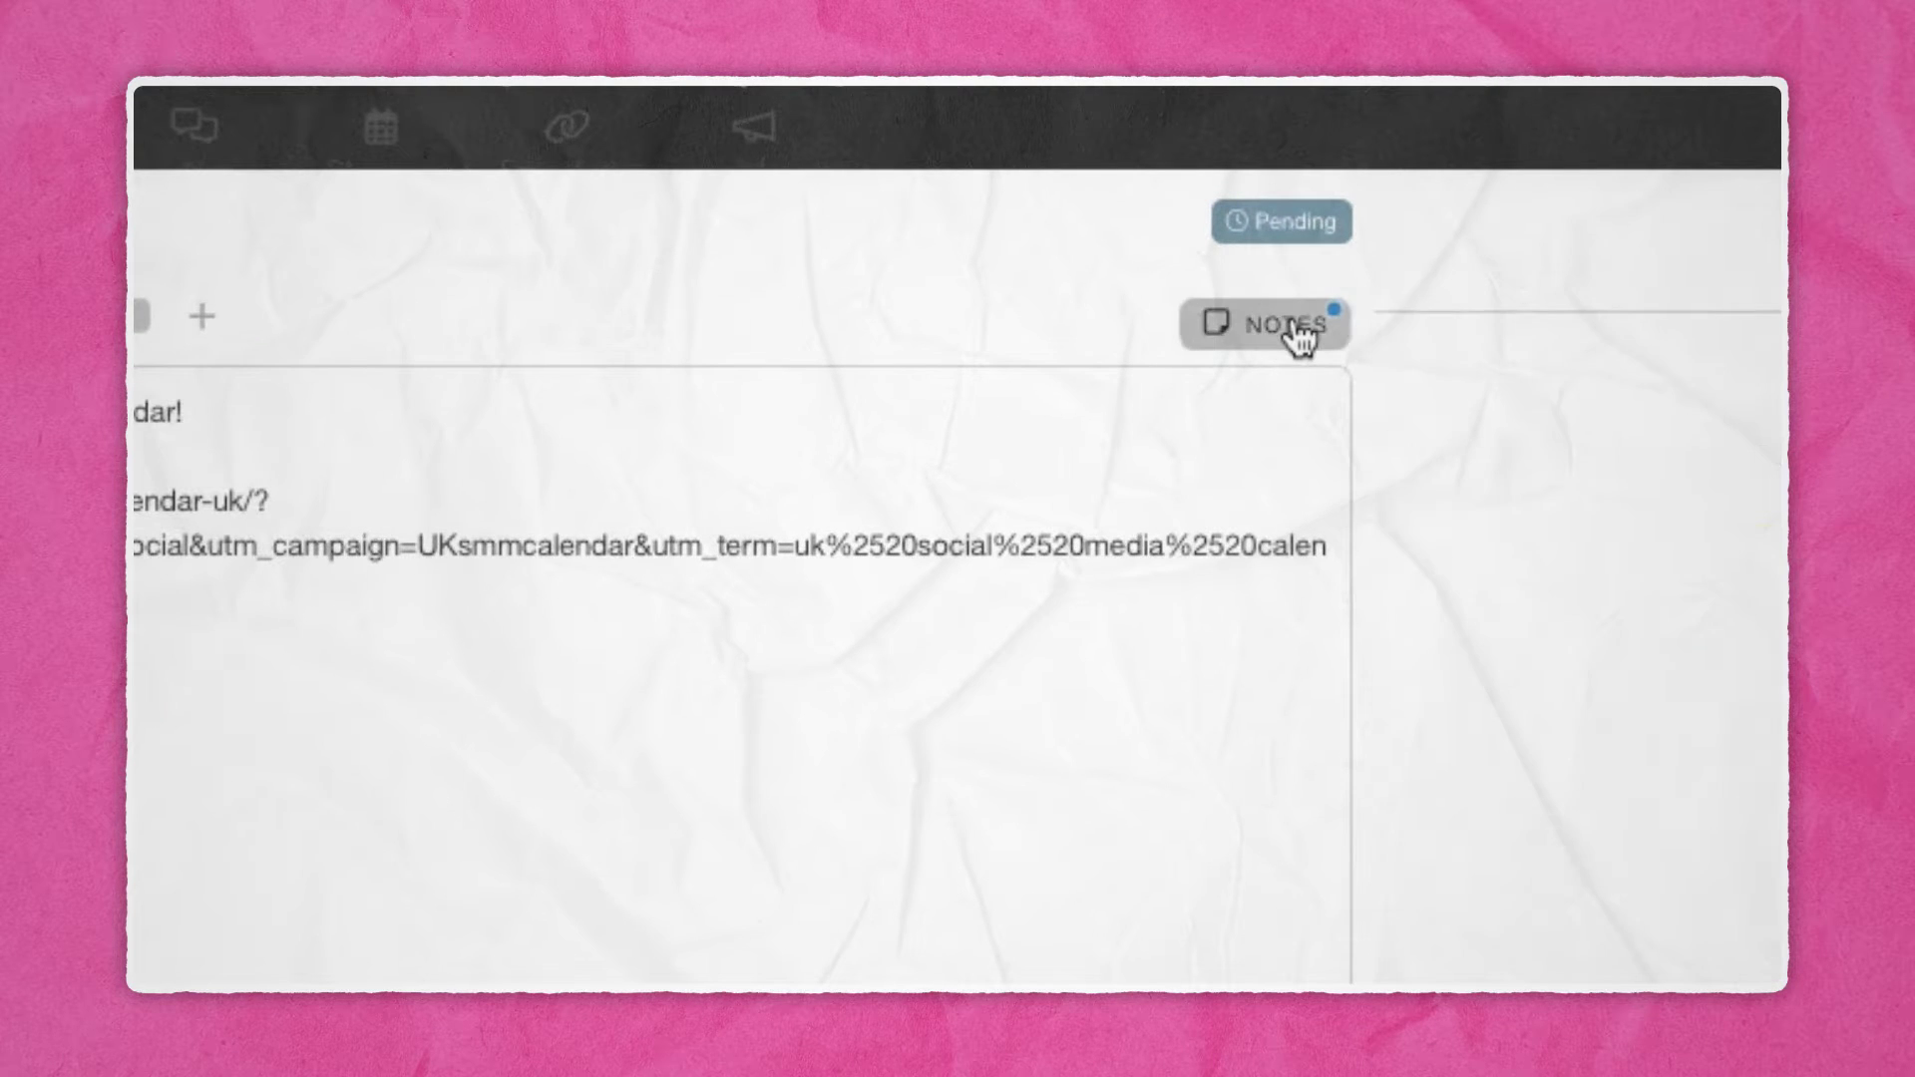
Check the post notes of the pending LinkedIn post.
click(1294, 330)
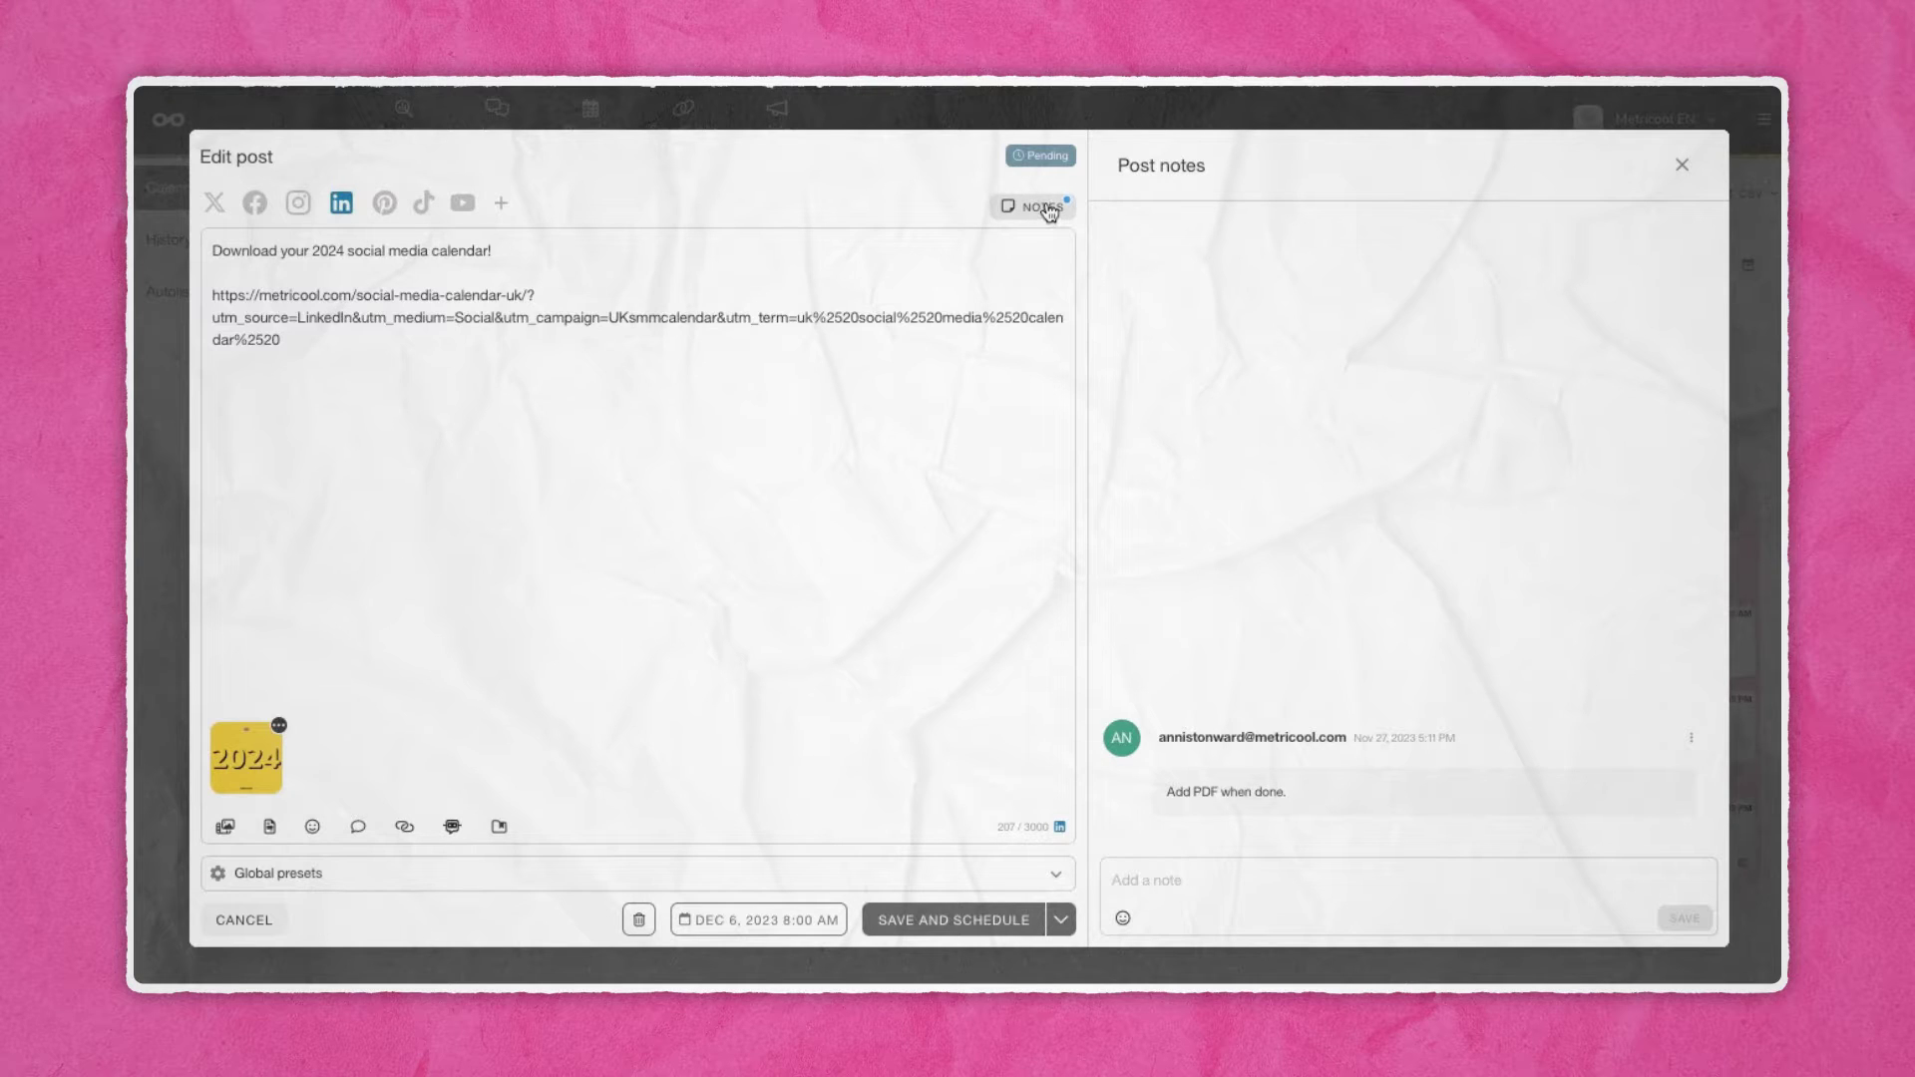
click(1047, 209)
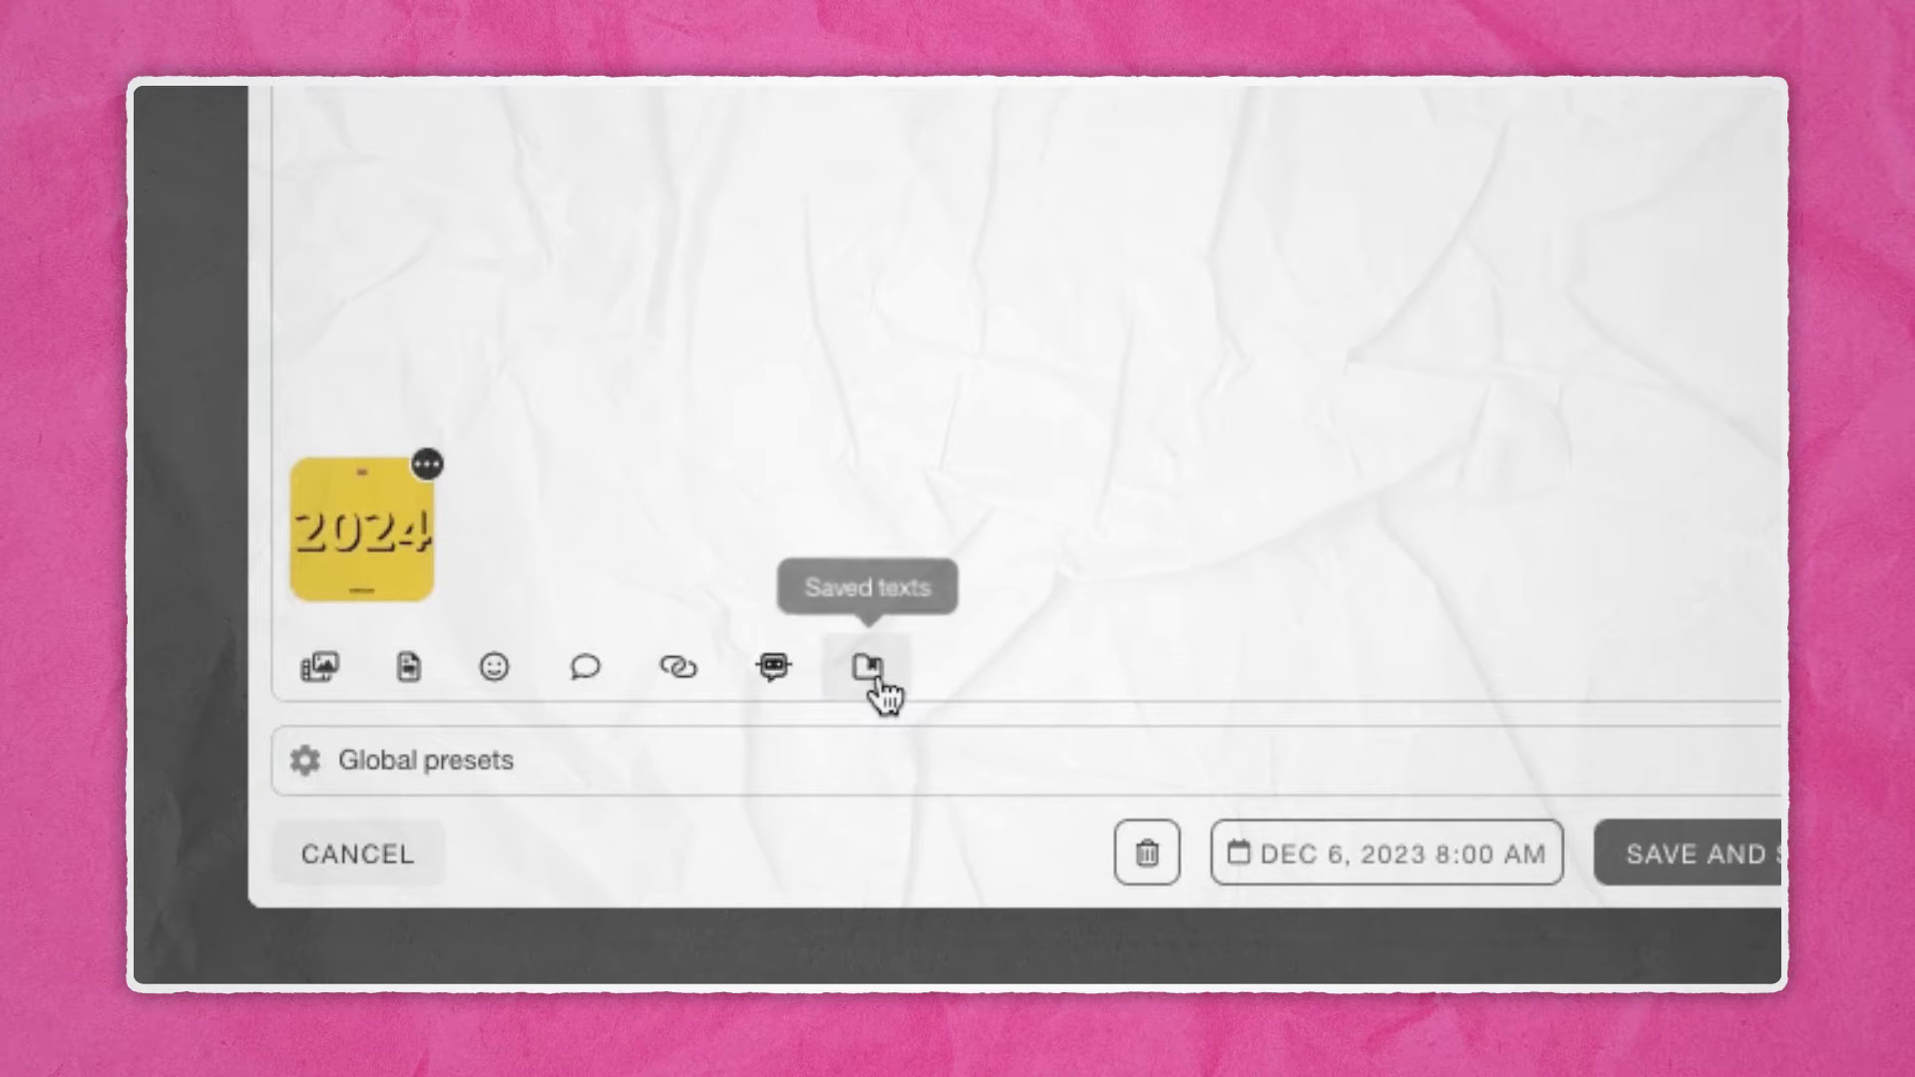
Insert the saved text "Social Media Manager Hashtags" into the LinkedIn caption and schedule the post for Dec 6, 2023 8:00 AM.
click(872, 675)
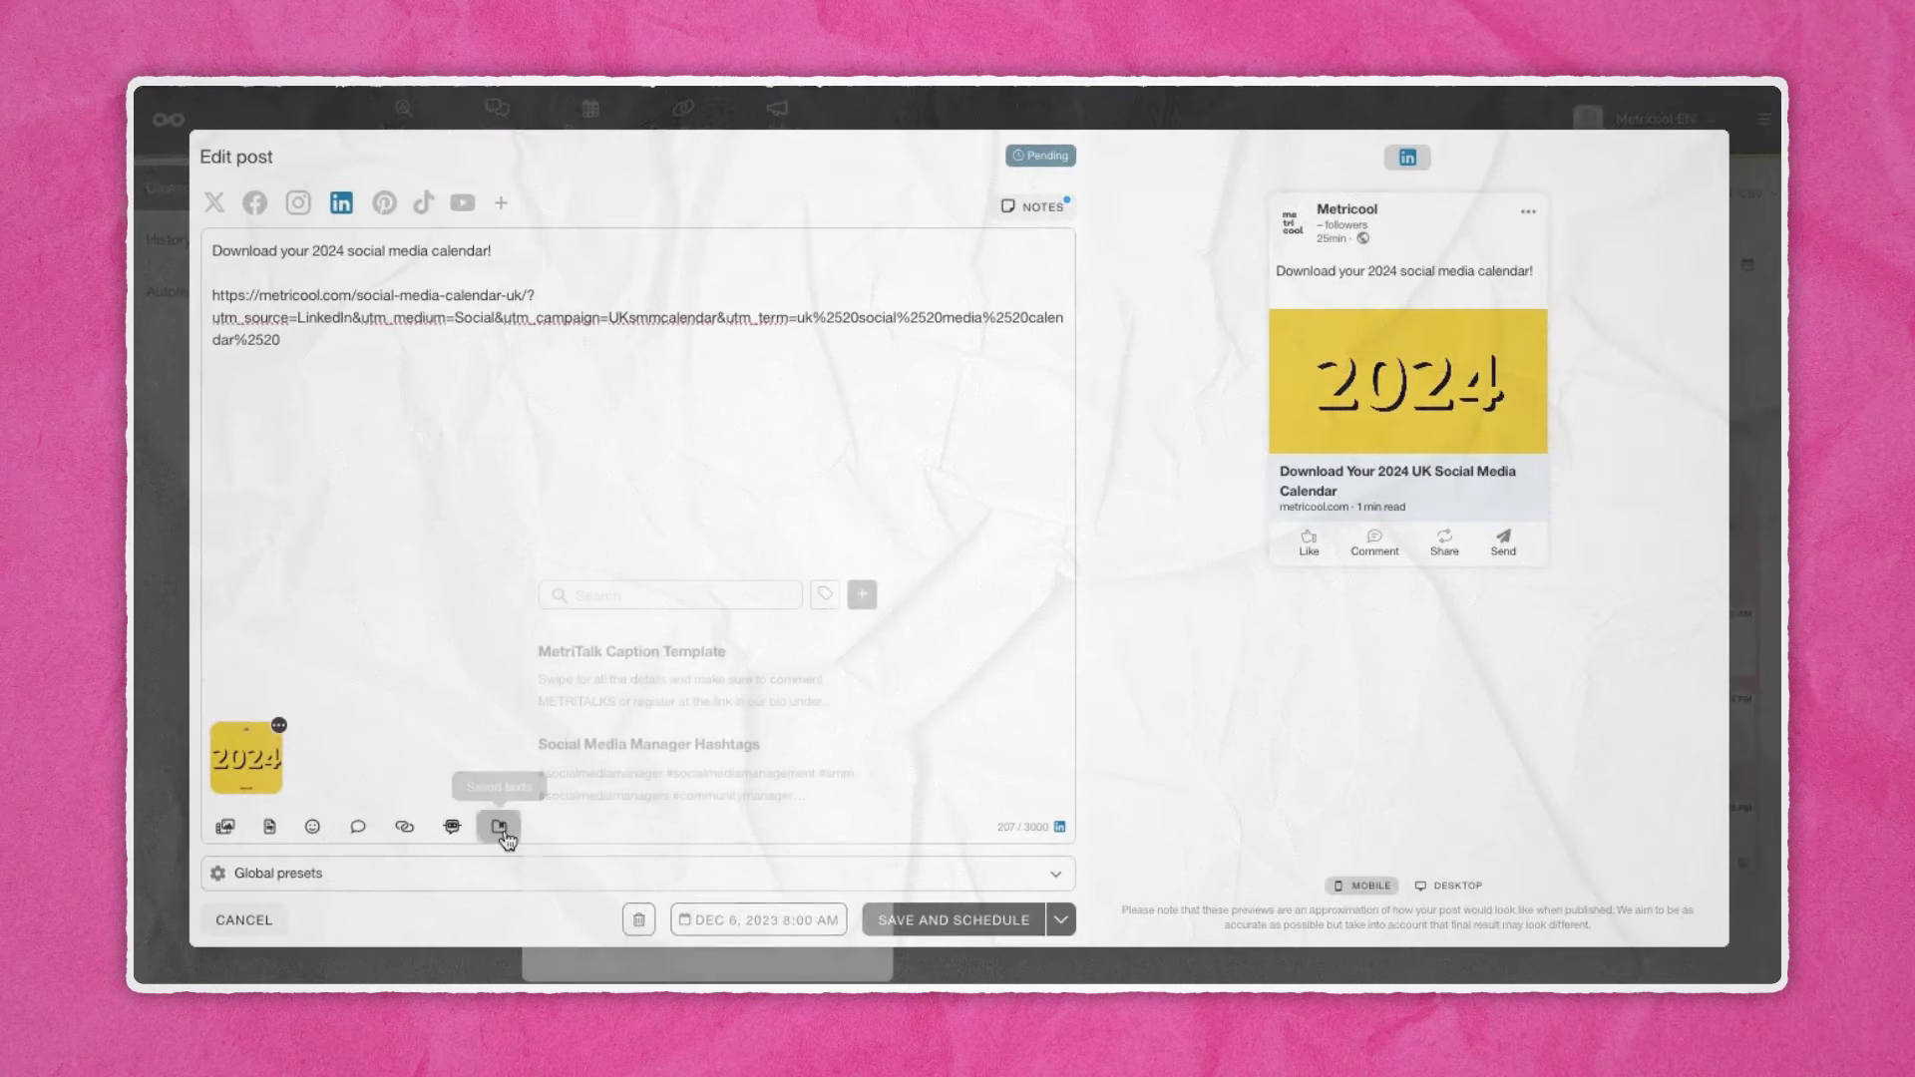
click(780, 768)
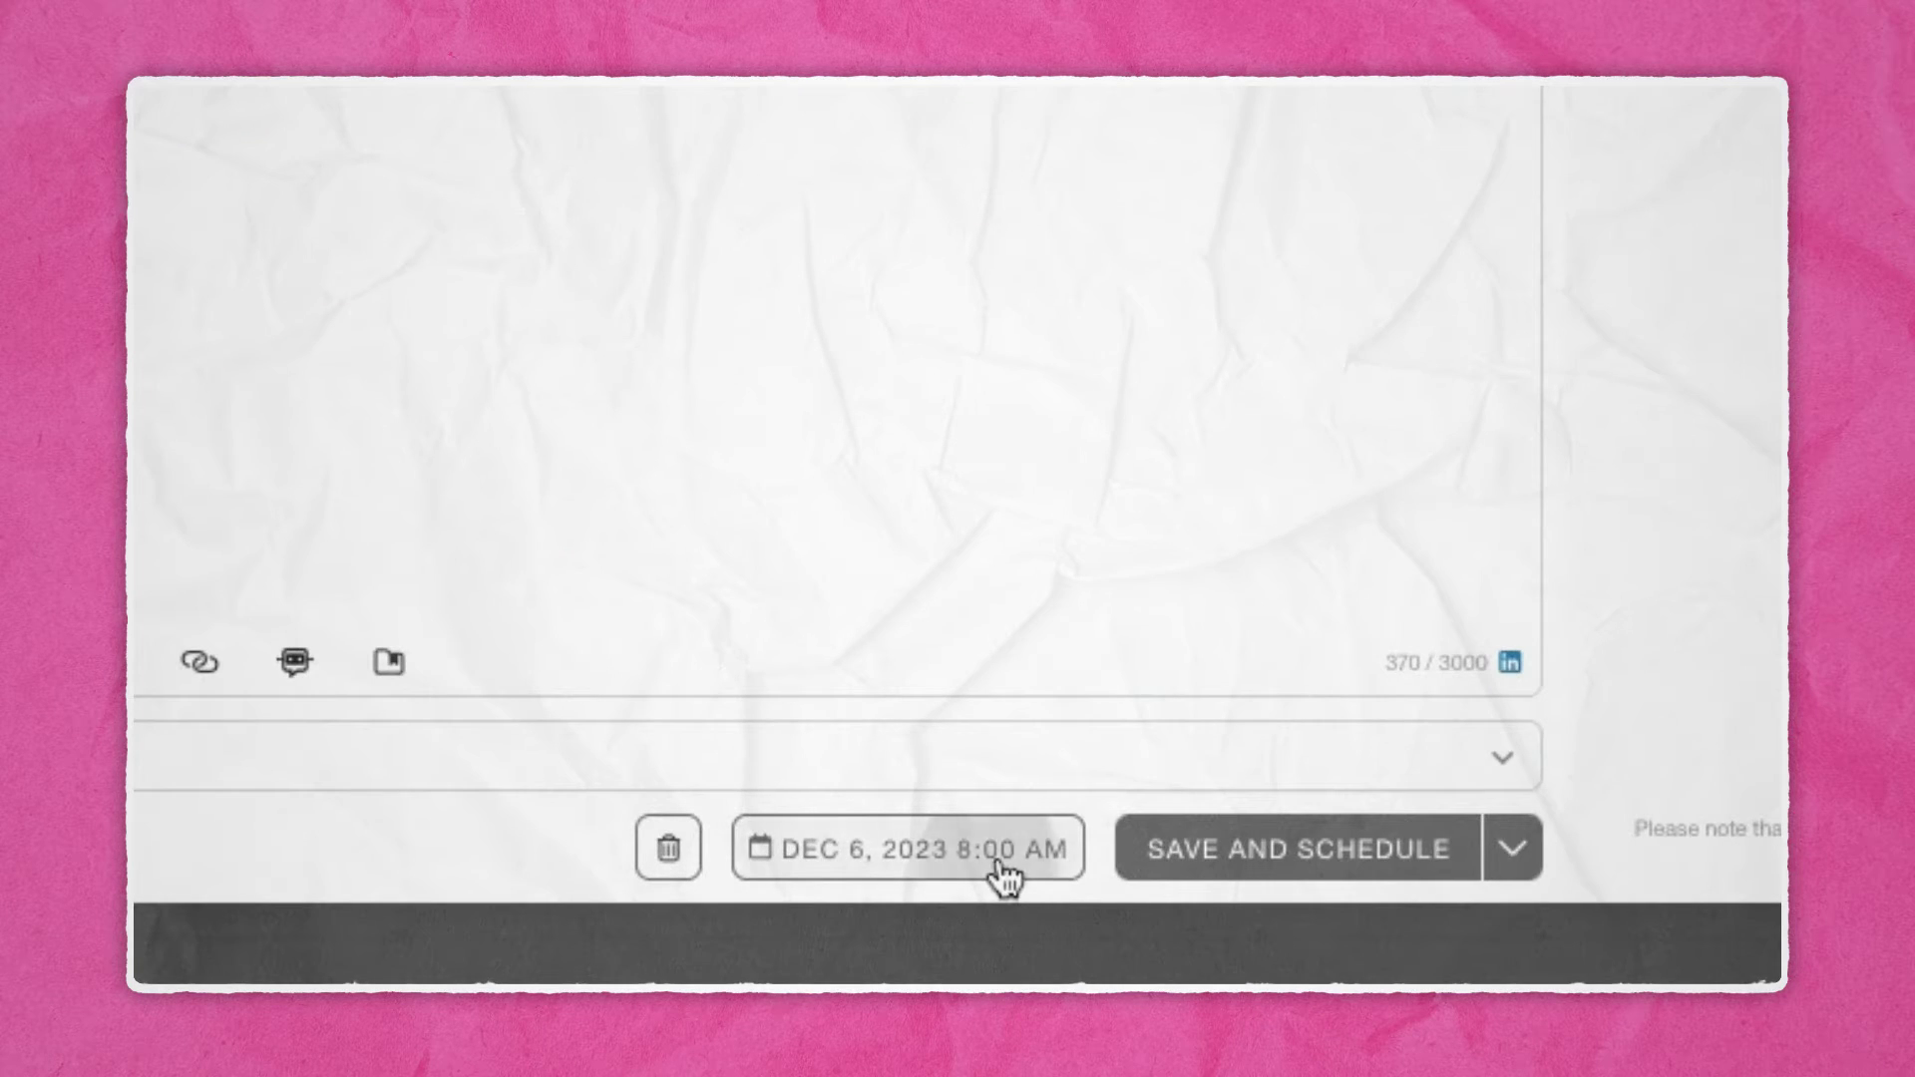
click(1005, 878)
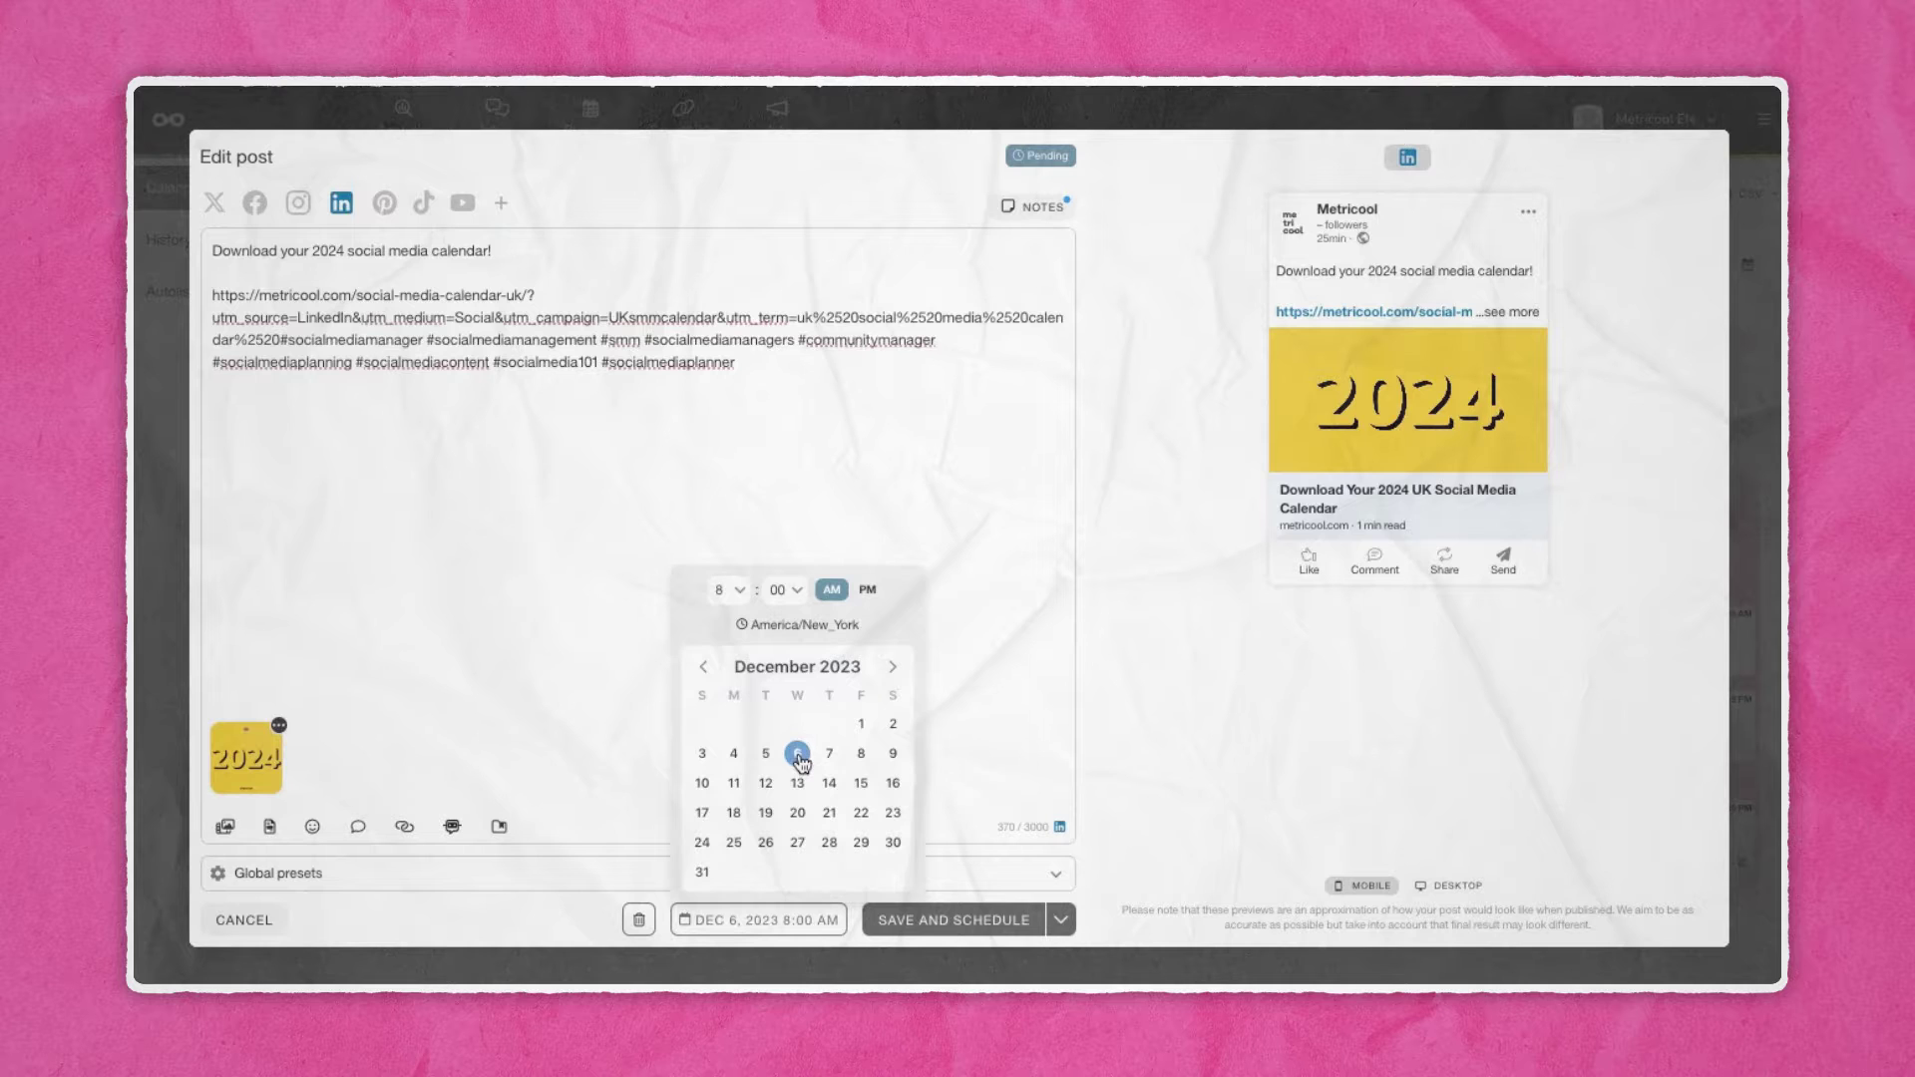
click(950, 926)
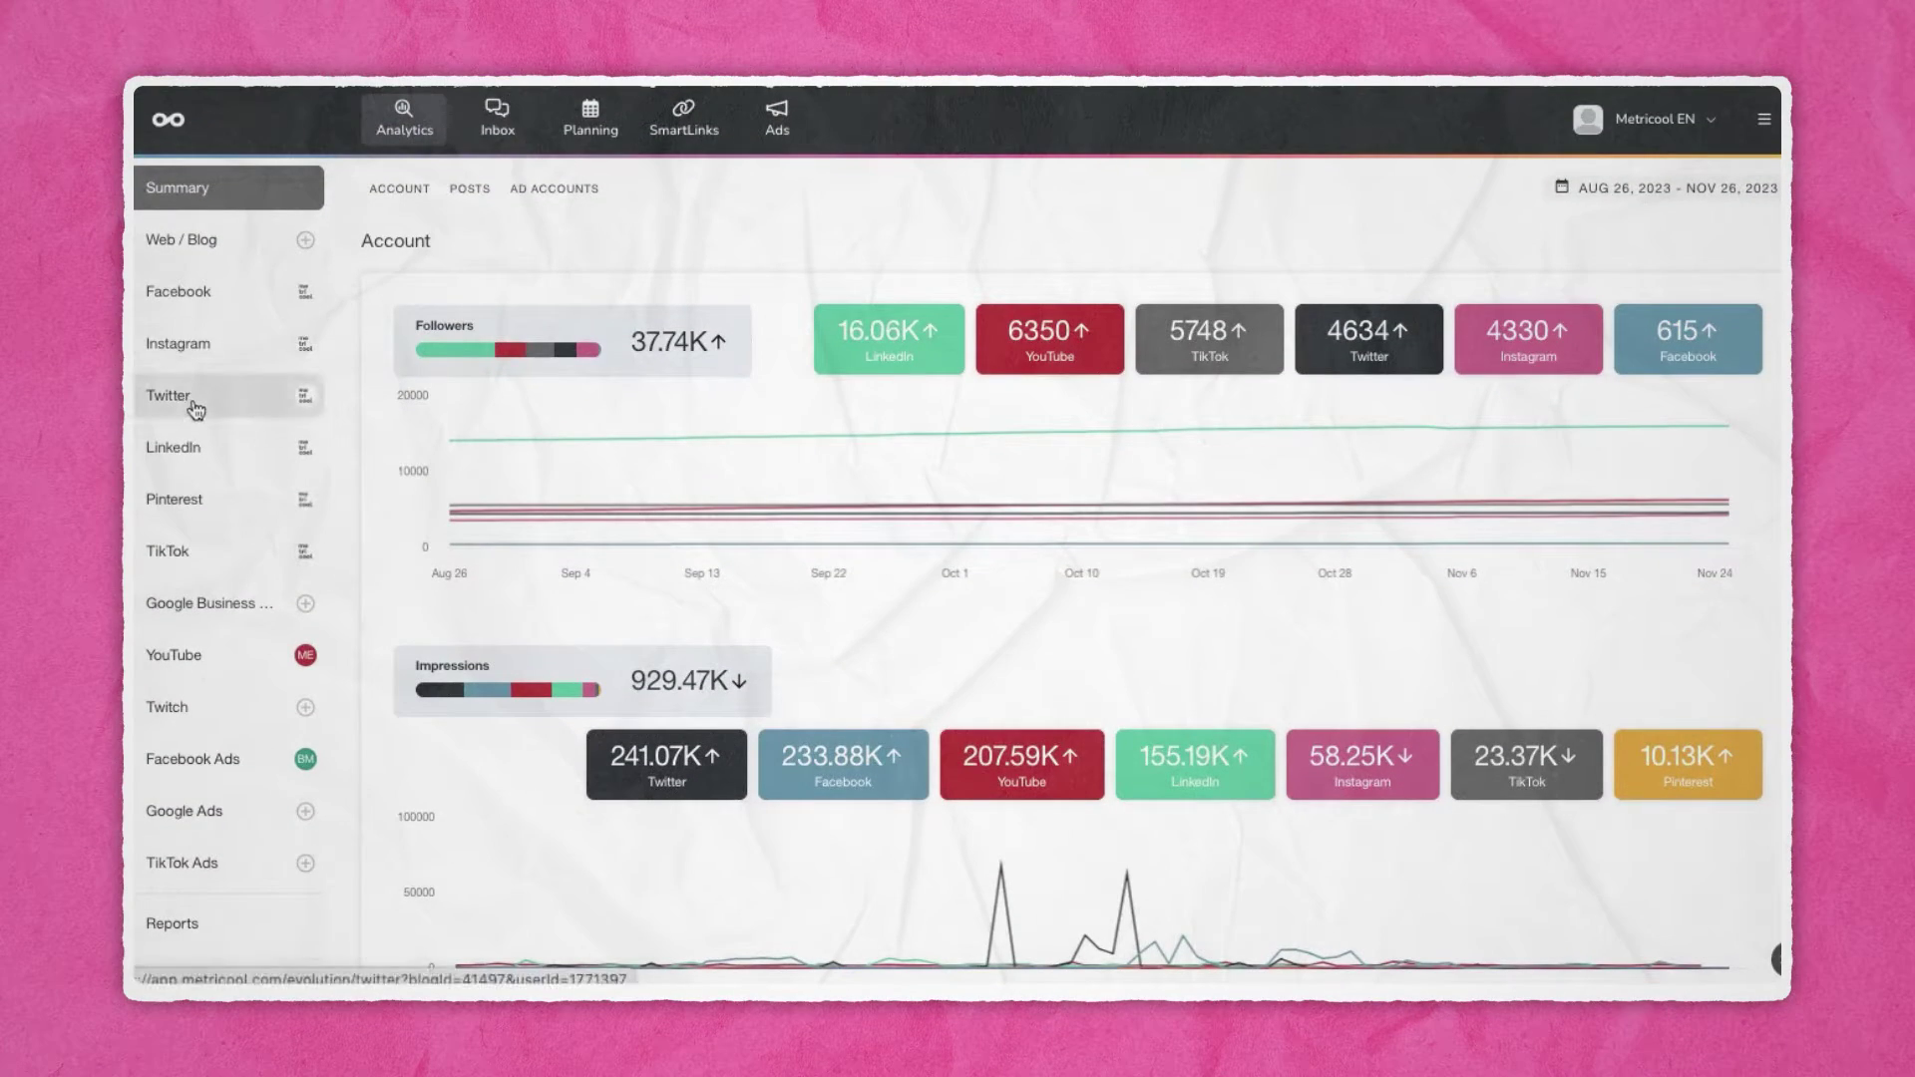
Review the summary analytics of all connected accounts and the page overview of the Facebook analytics.
scroll(779, 503, down, 5)
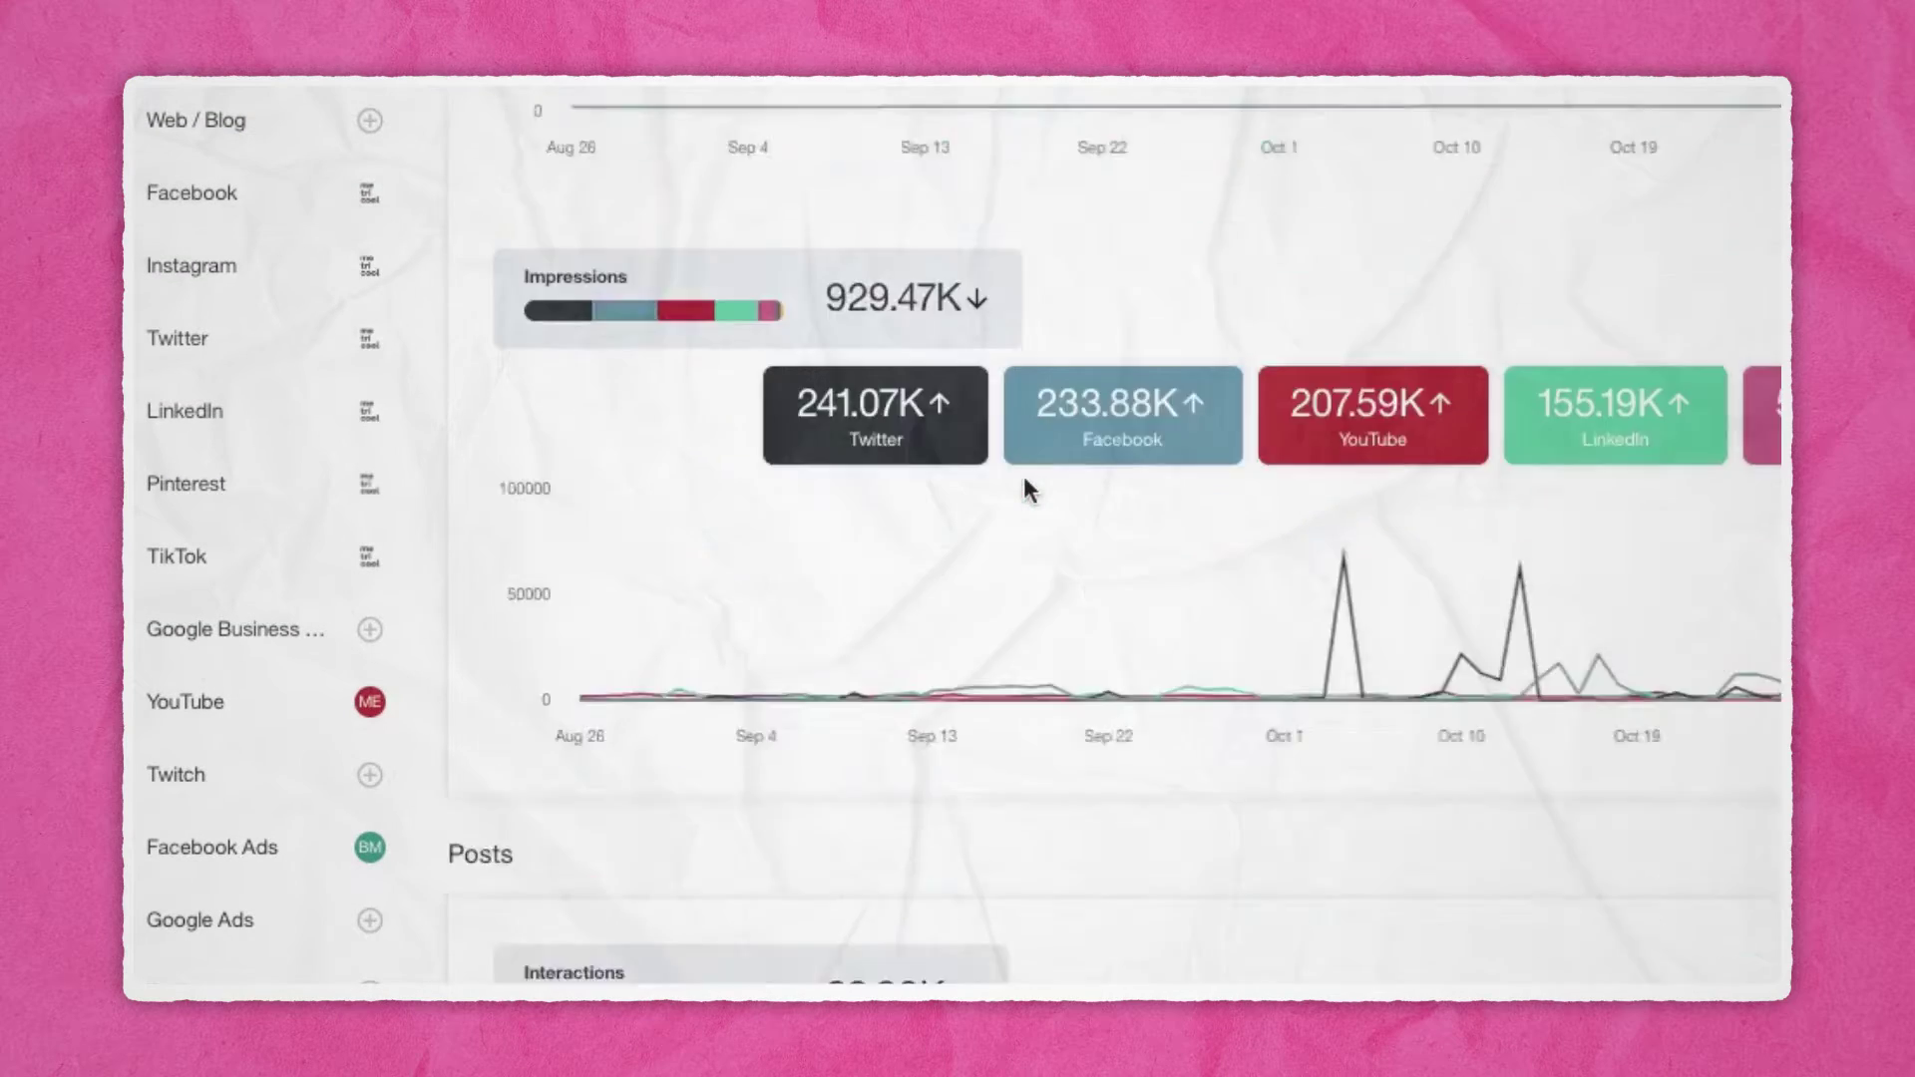
scroll(1023, 475, down, 10)
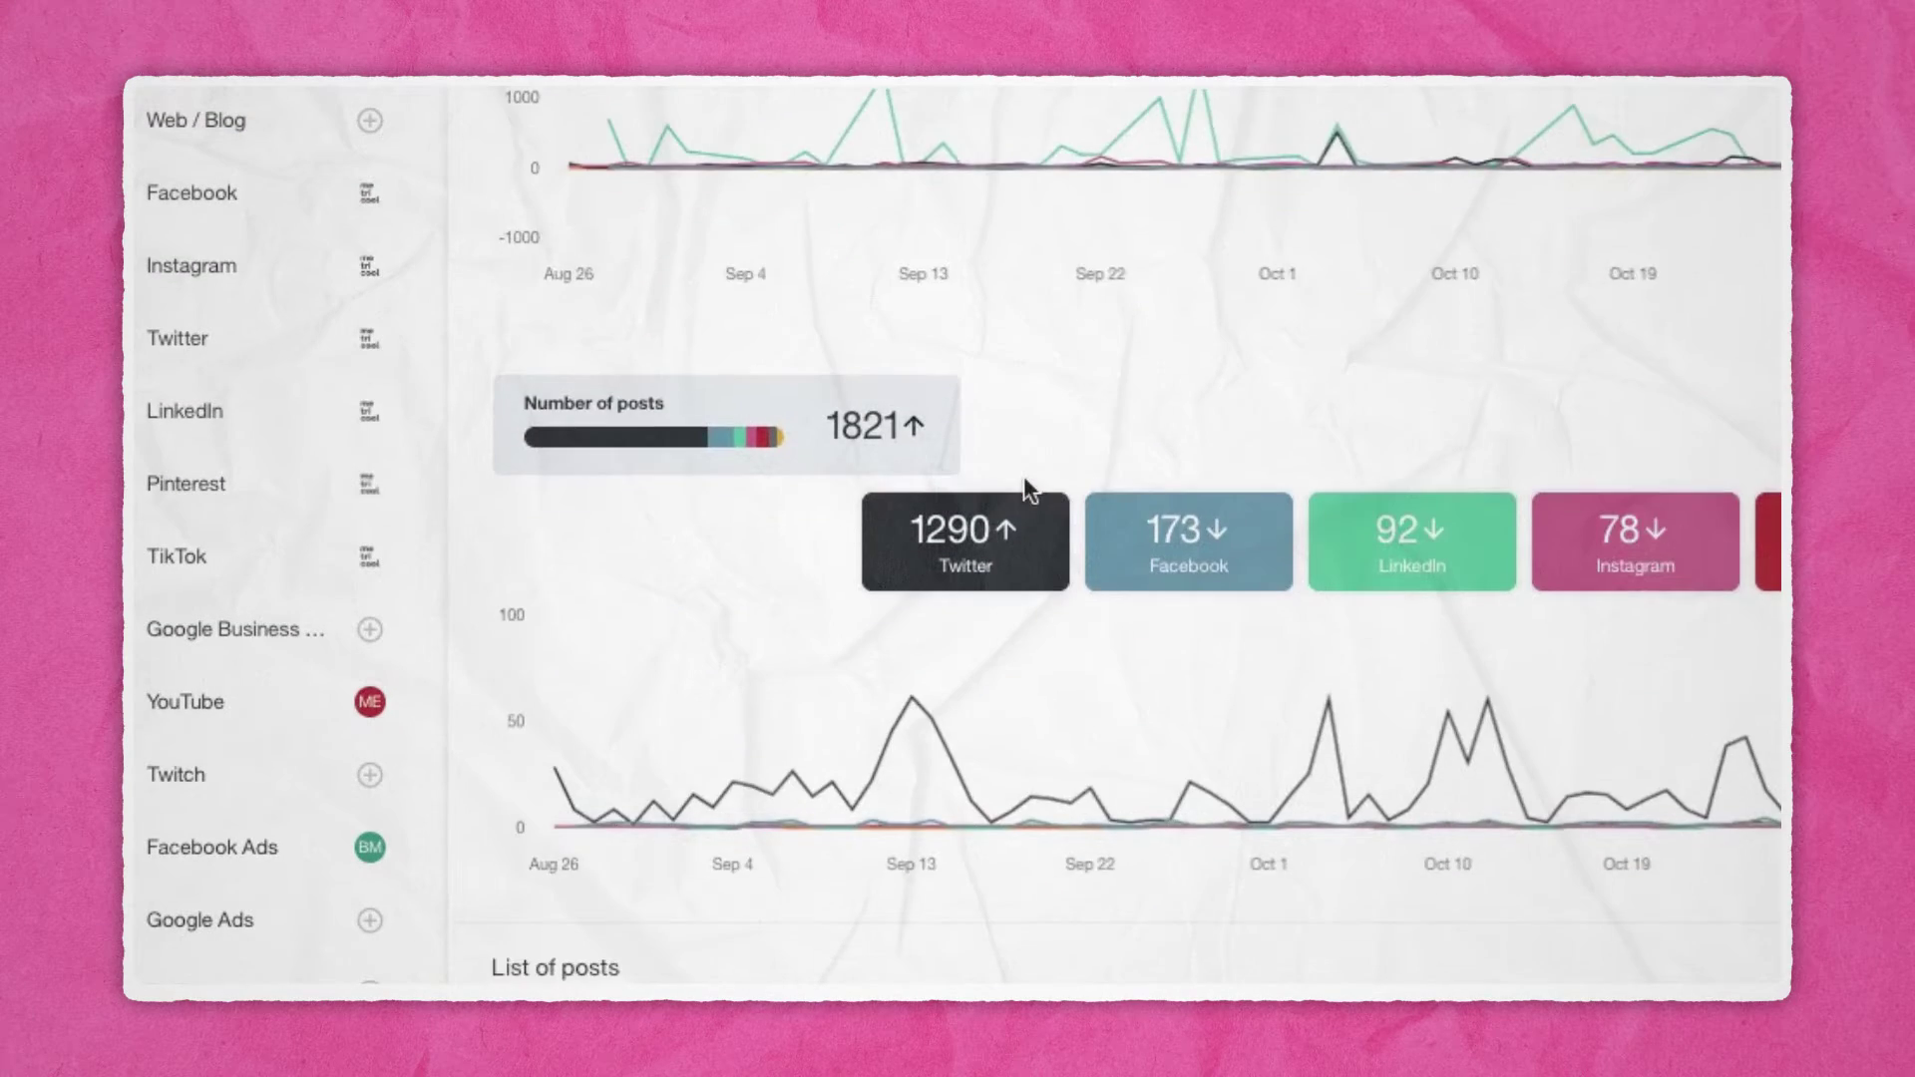
click(270, 207)
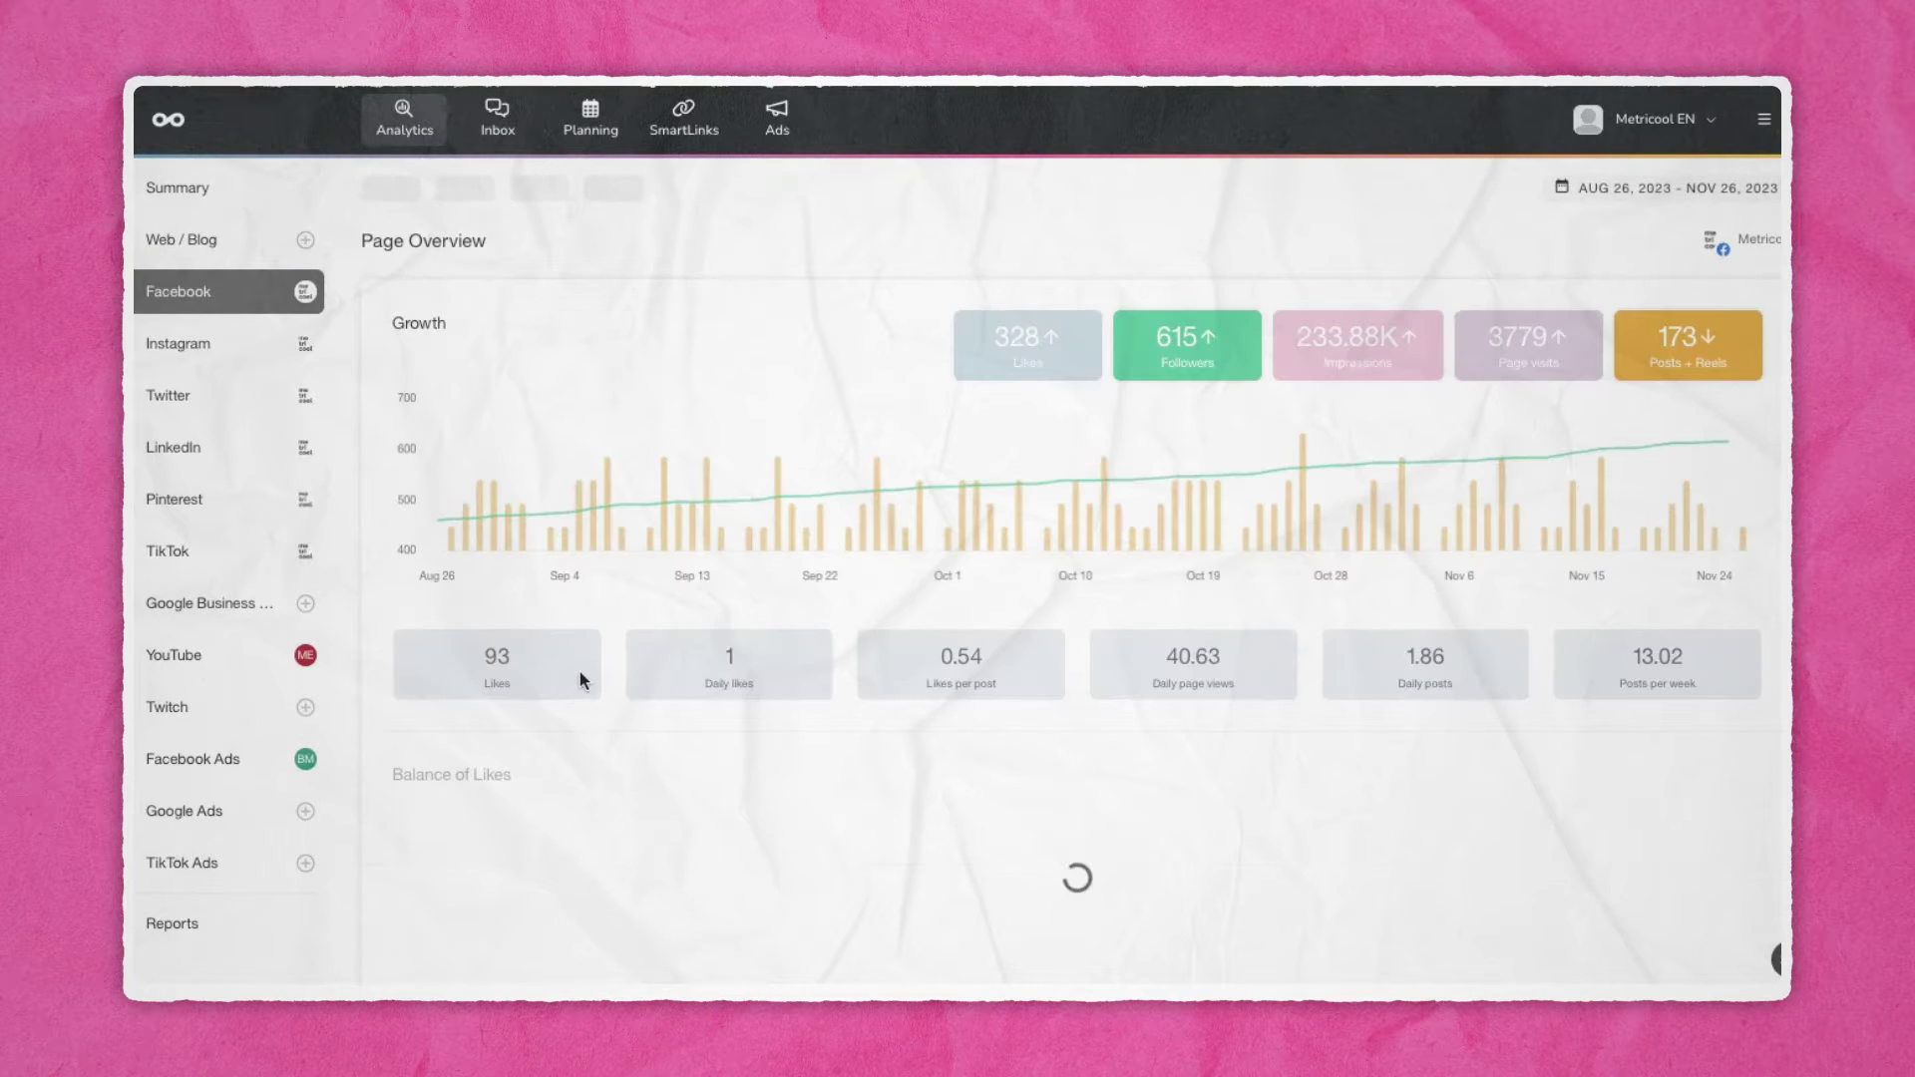
scroll(581, 682, down, 1)
scroll(579, 673, down, 5)
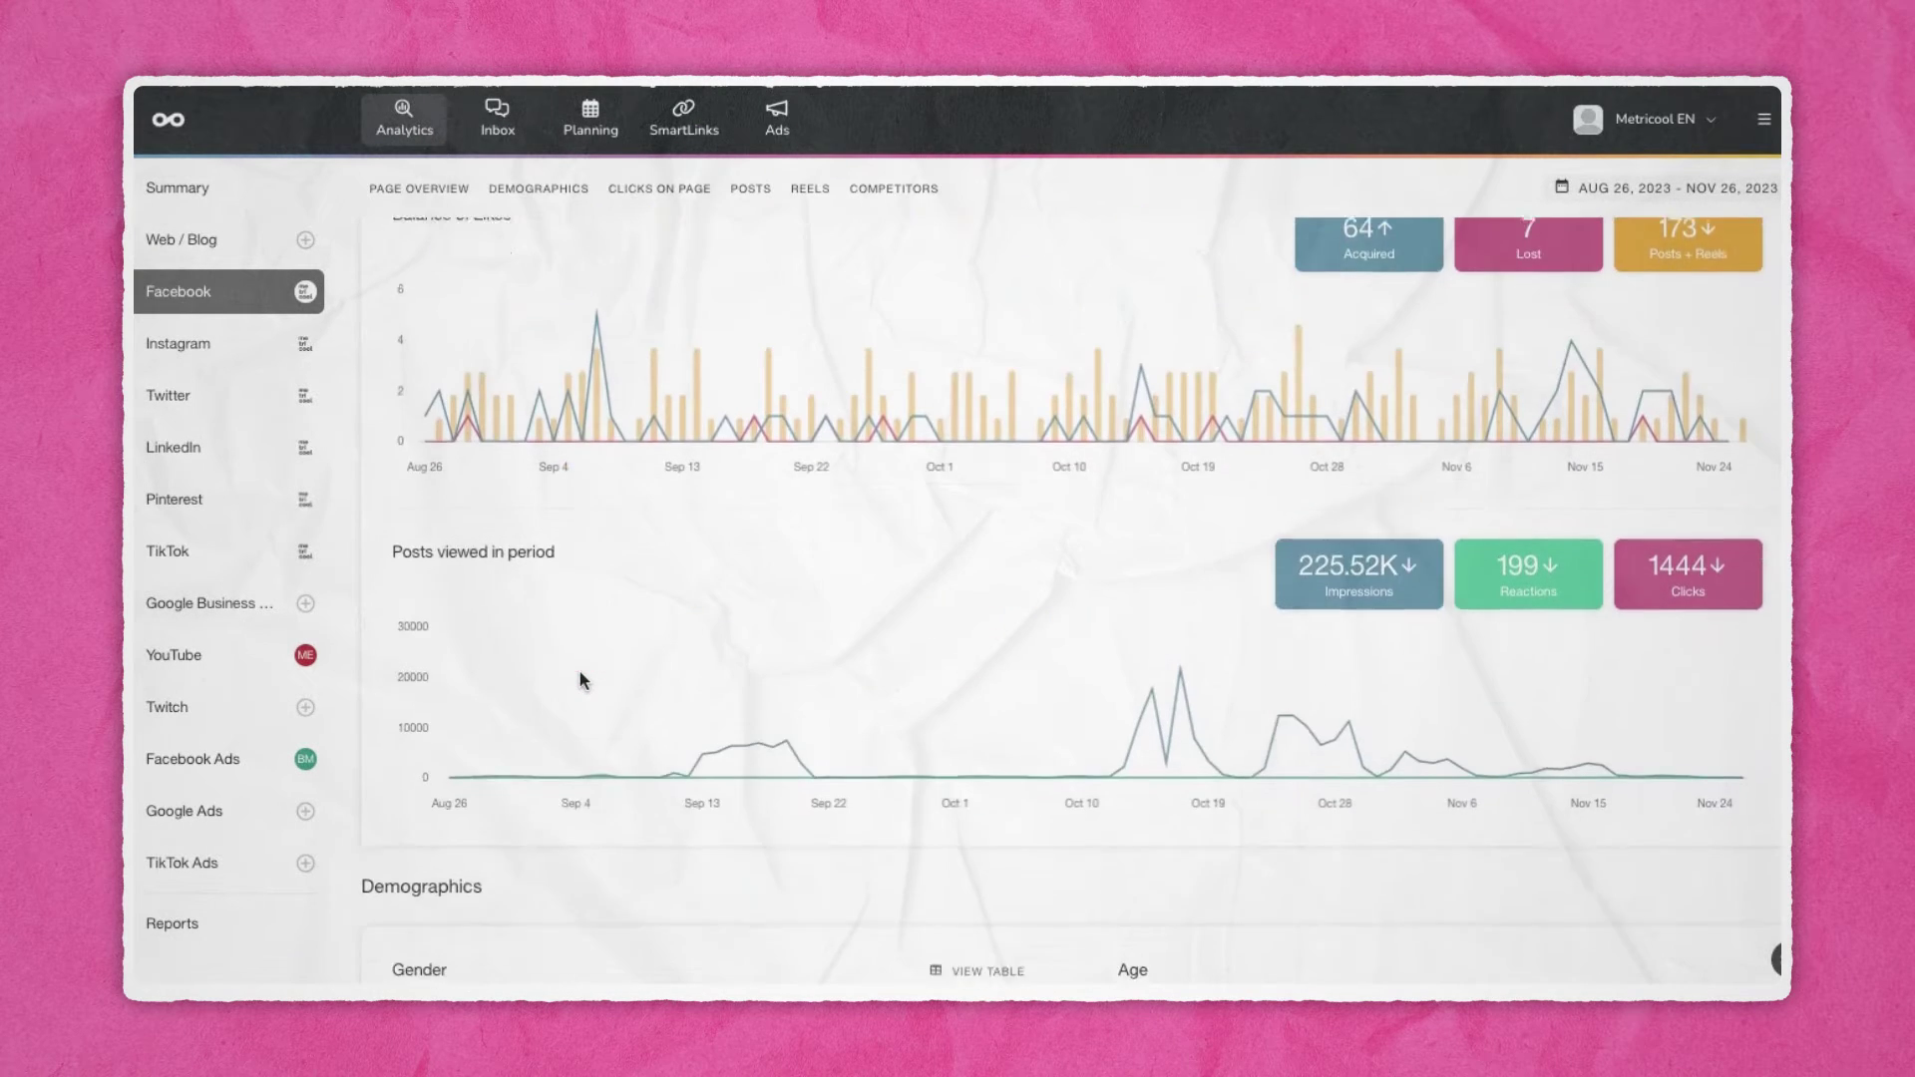
Examine the Reels and Stories performance in the Instagram analytics.
click(282, 351)
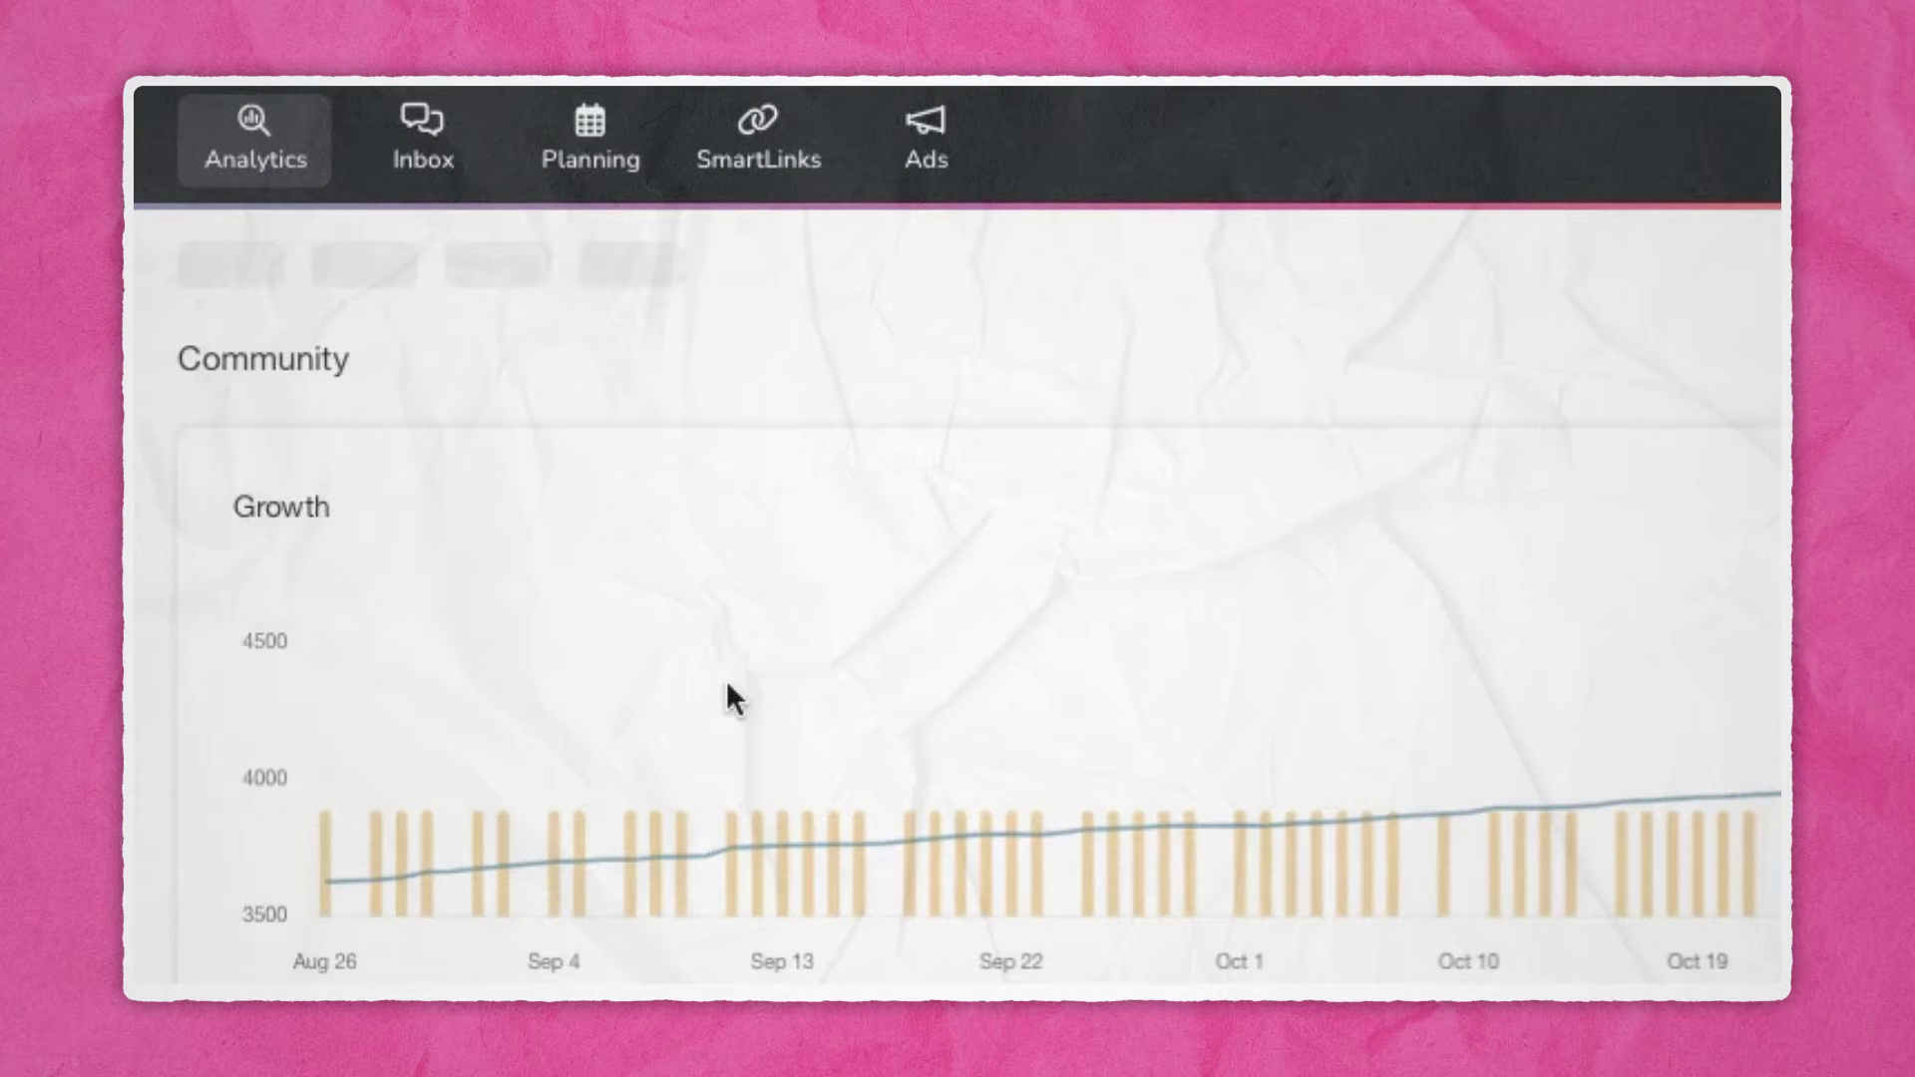
click(896, 267)
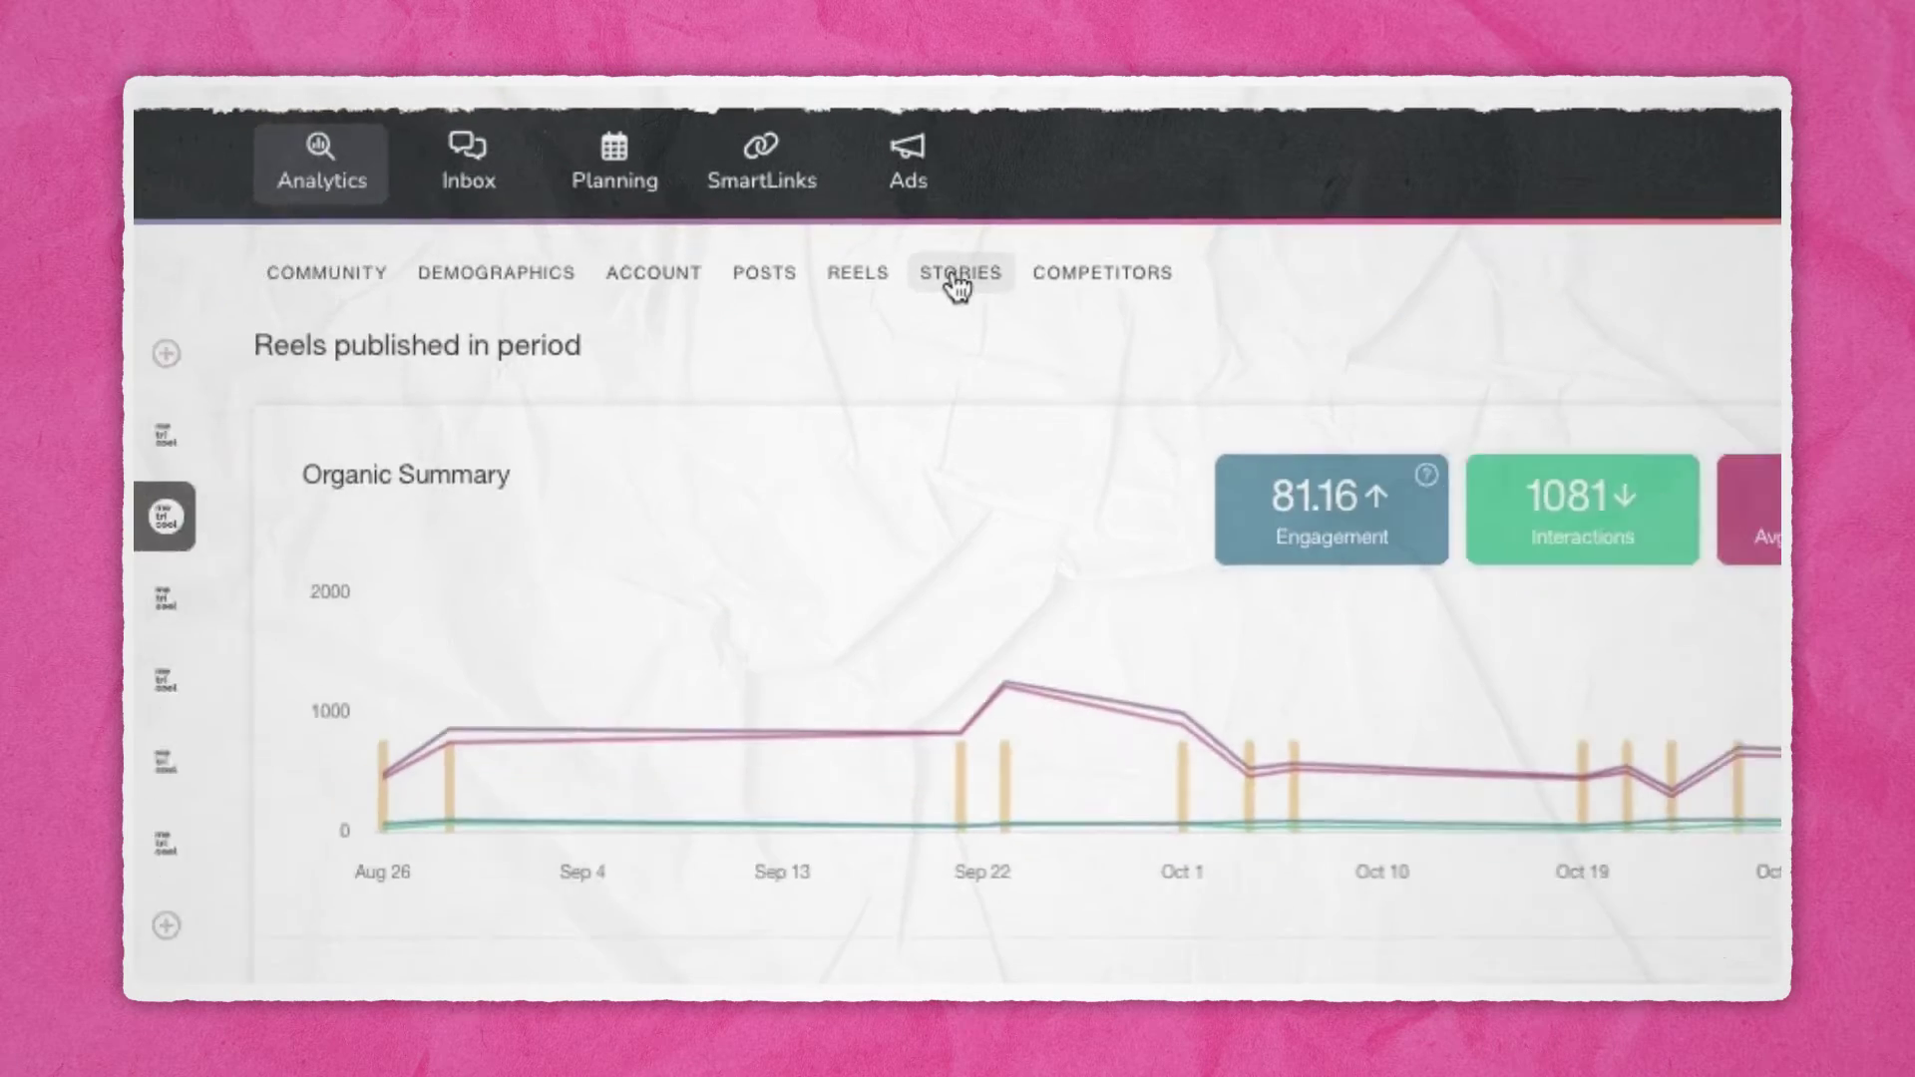
click(808, 195)
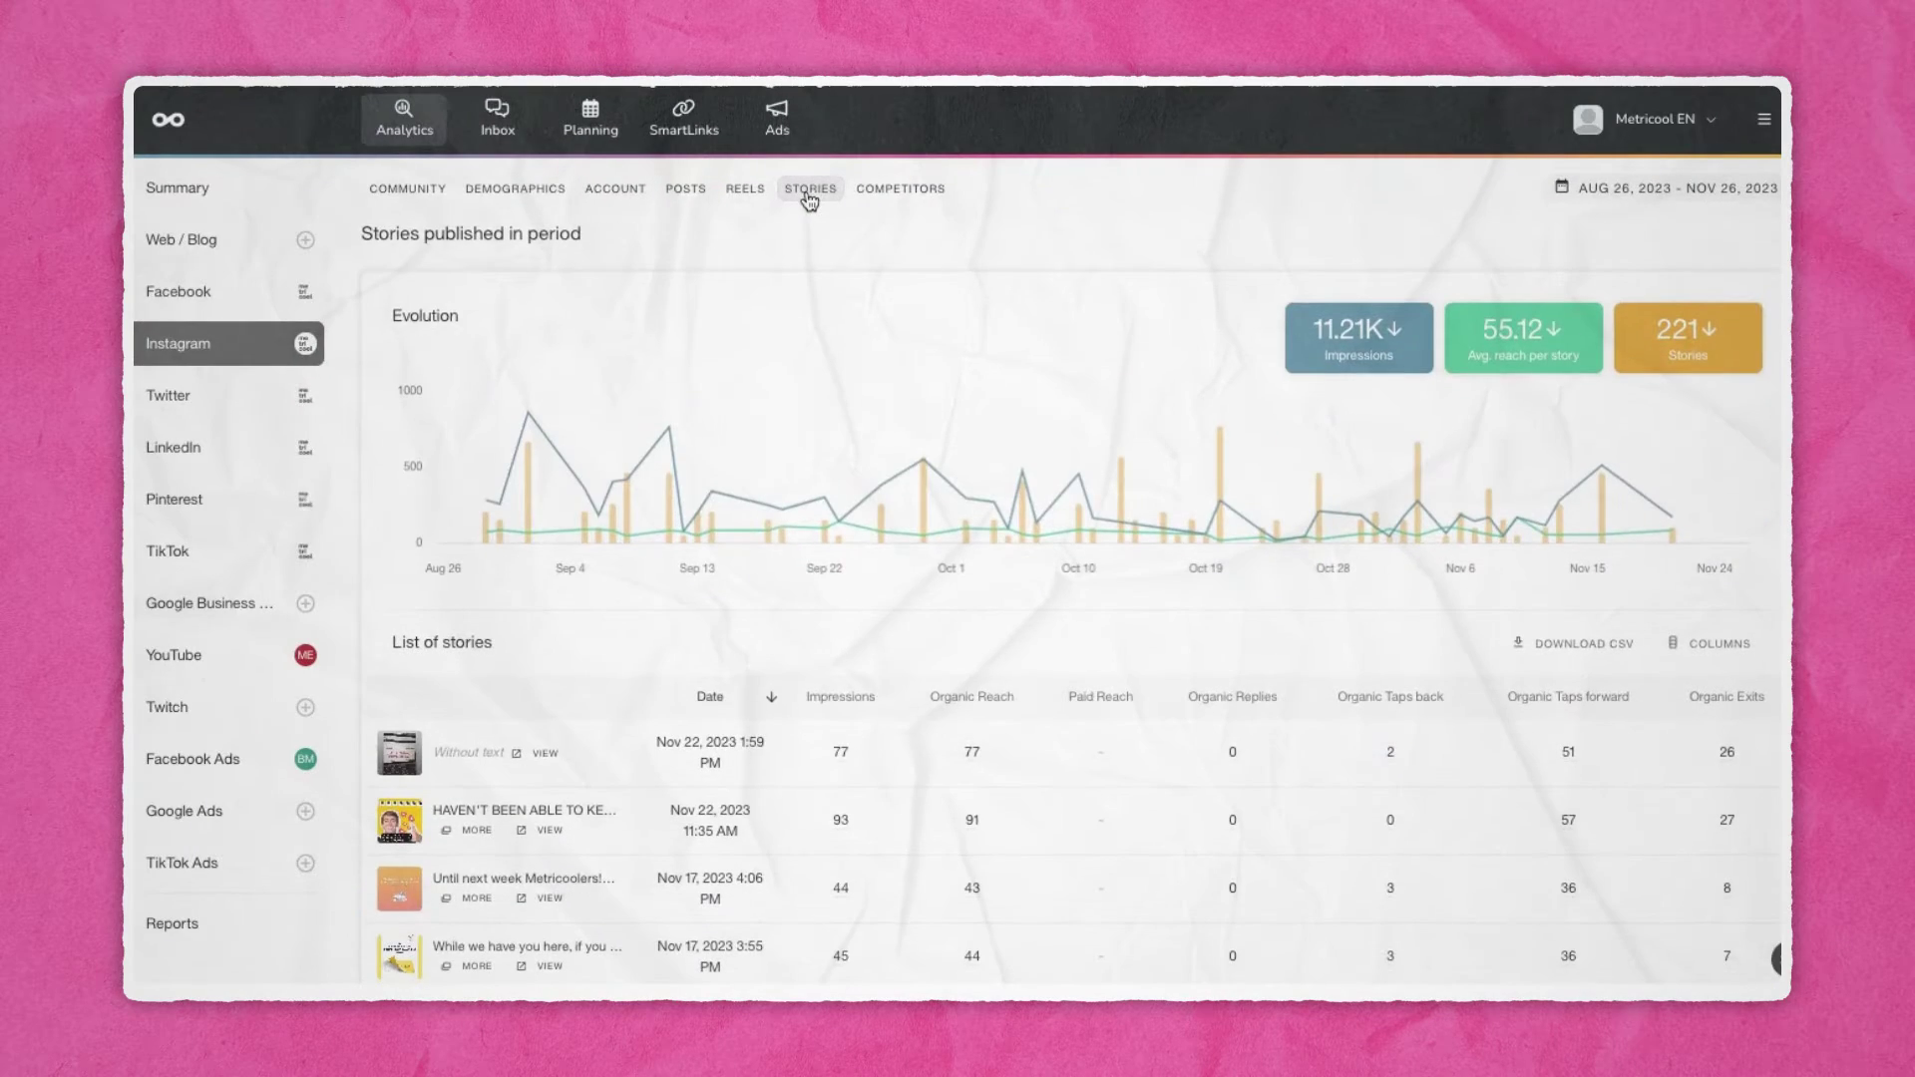
Review the list of published videos in the YouTube analytics and set the date range to the previous month.
click(239, 657)
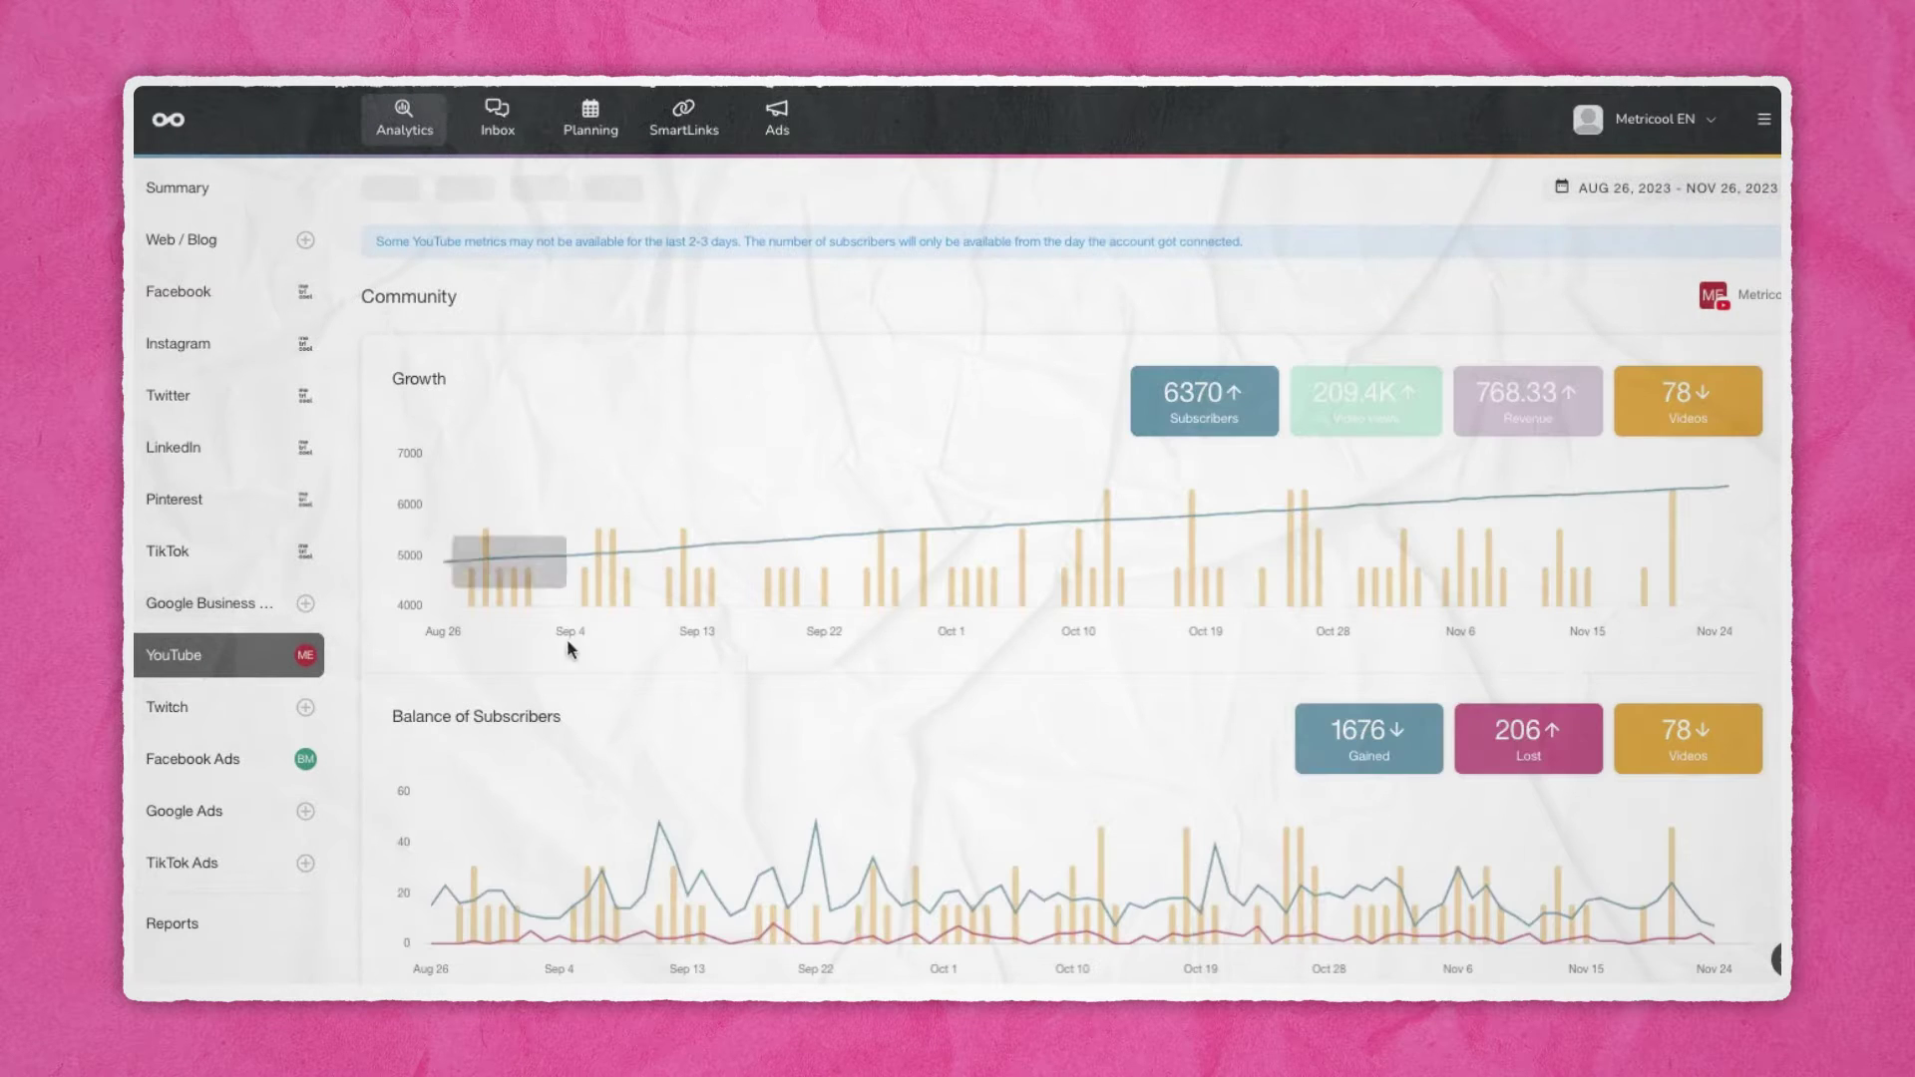
click(795, 196)
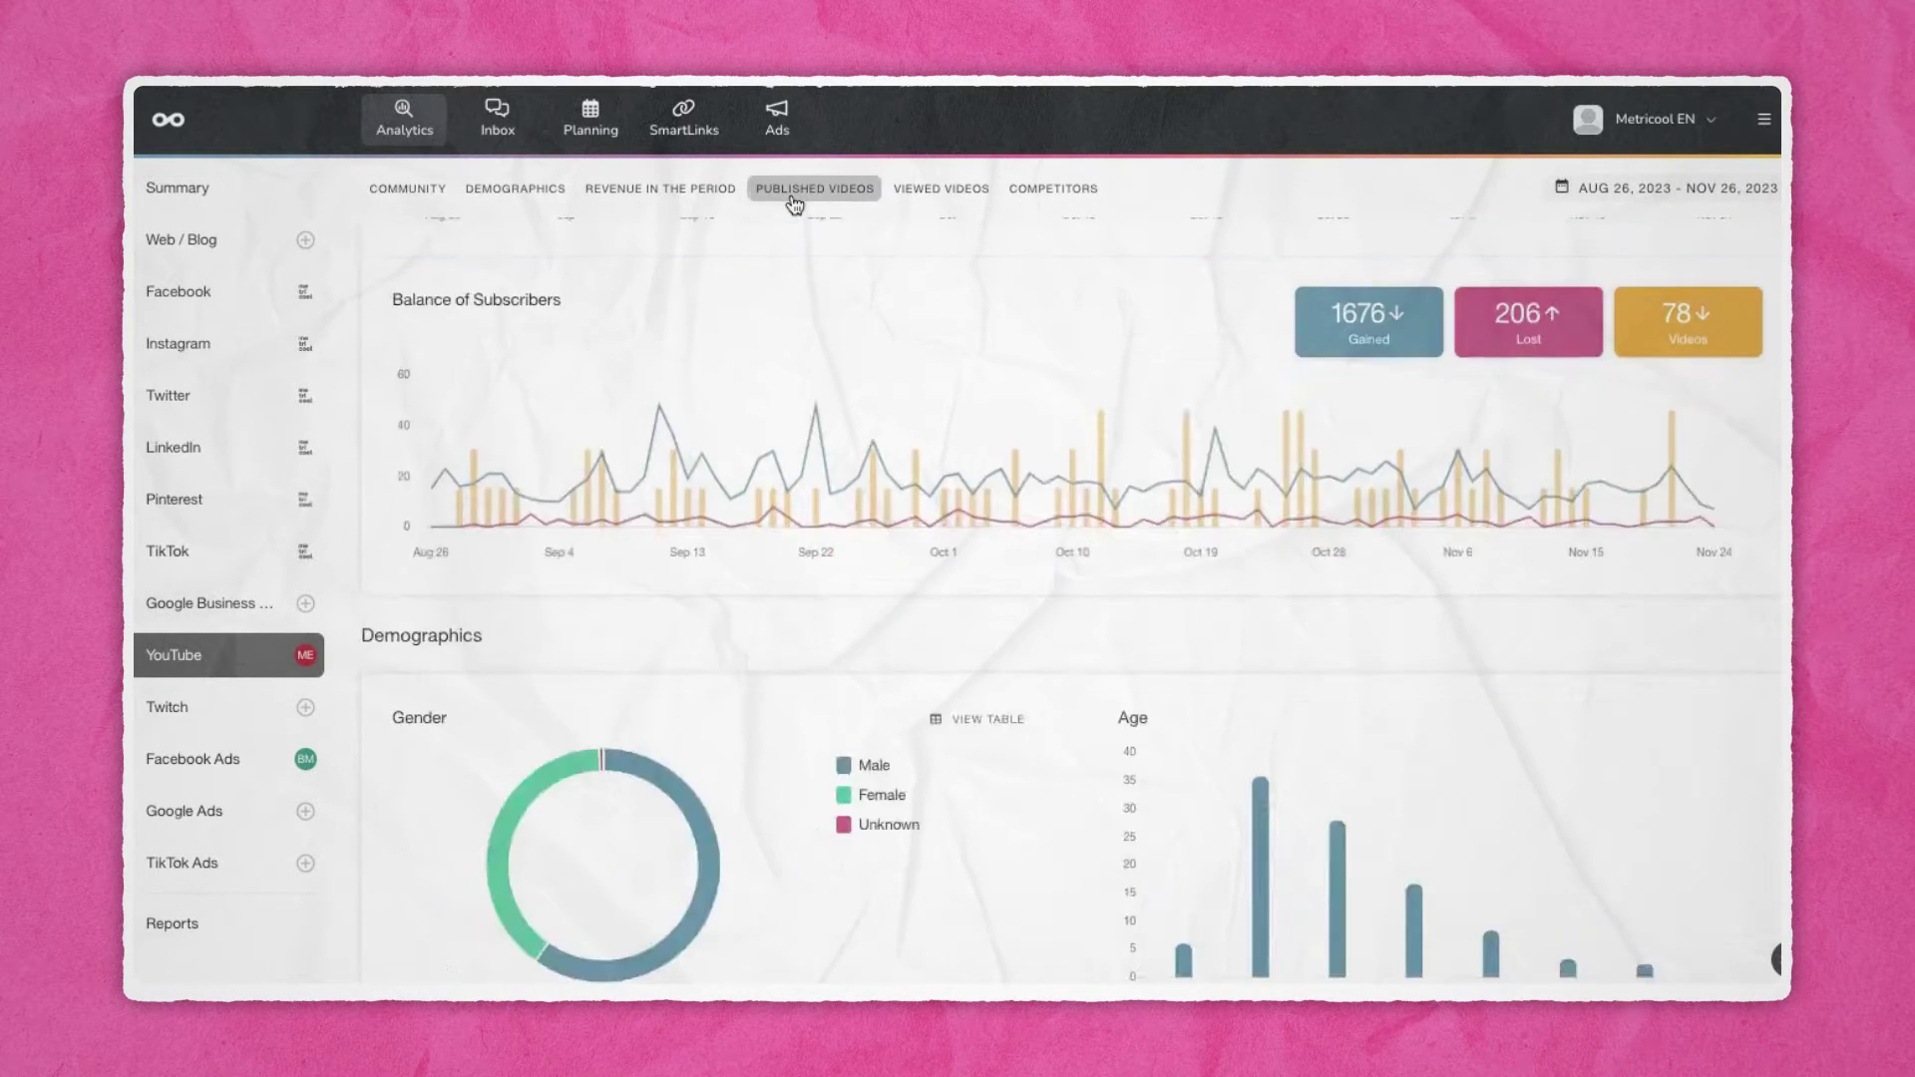
scroll(739, 482, down, 3)
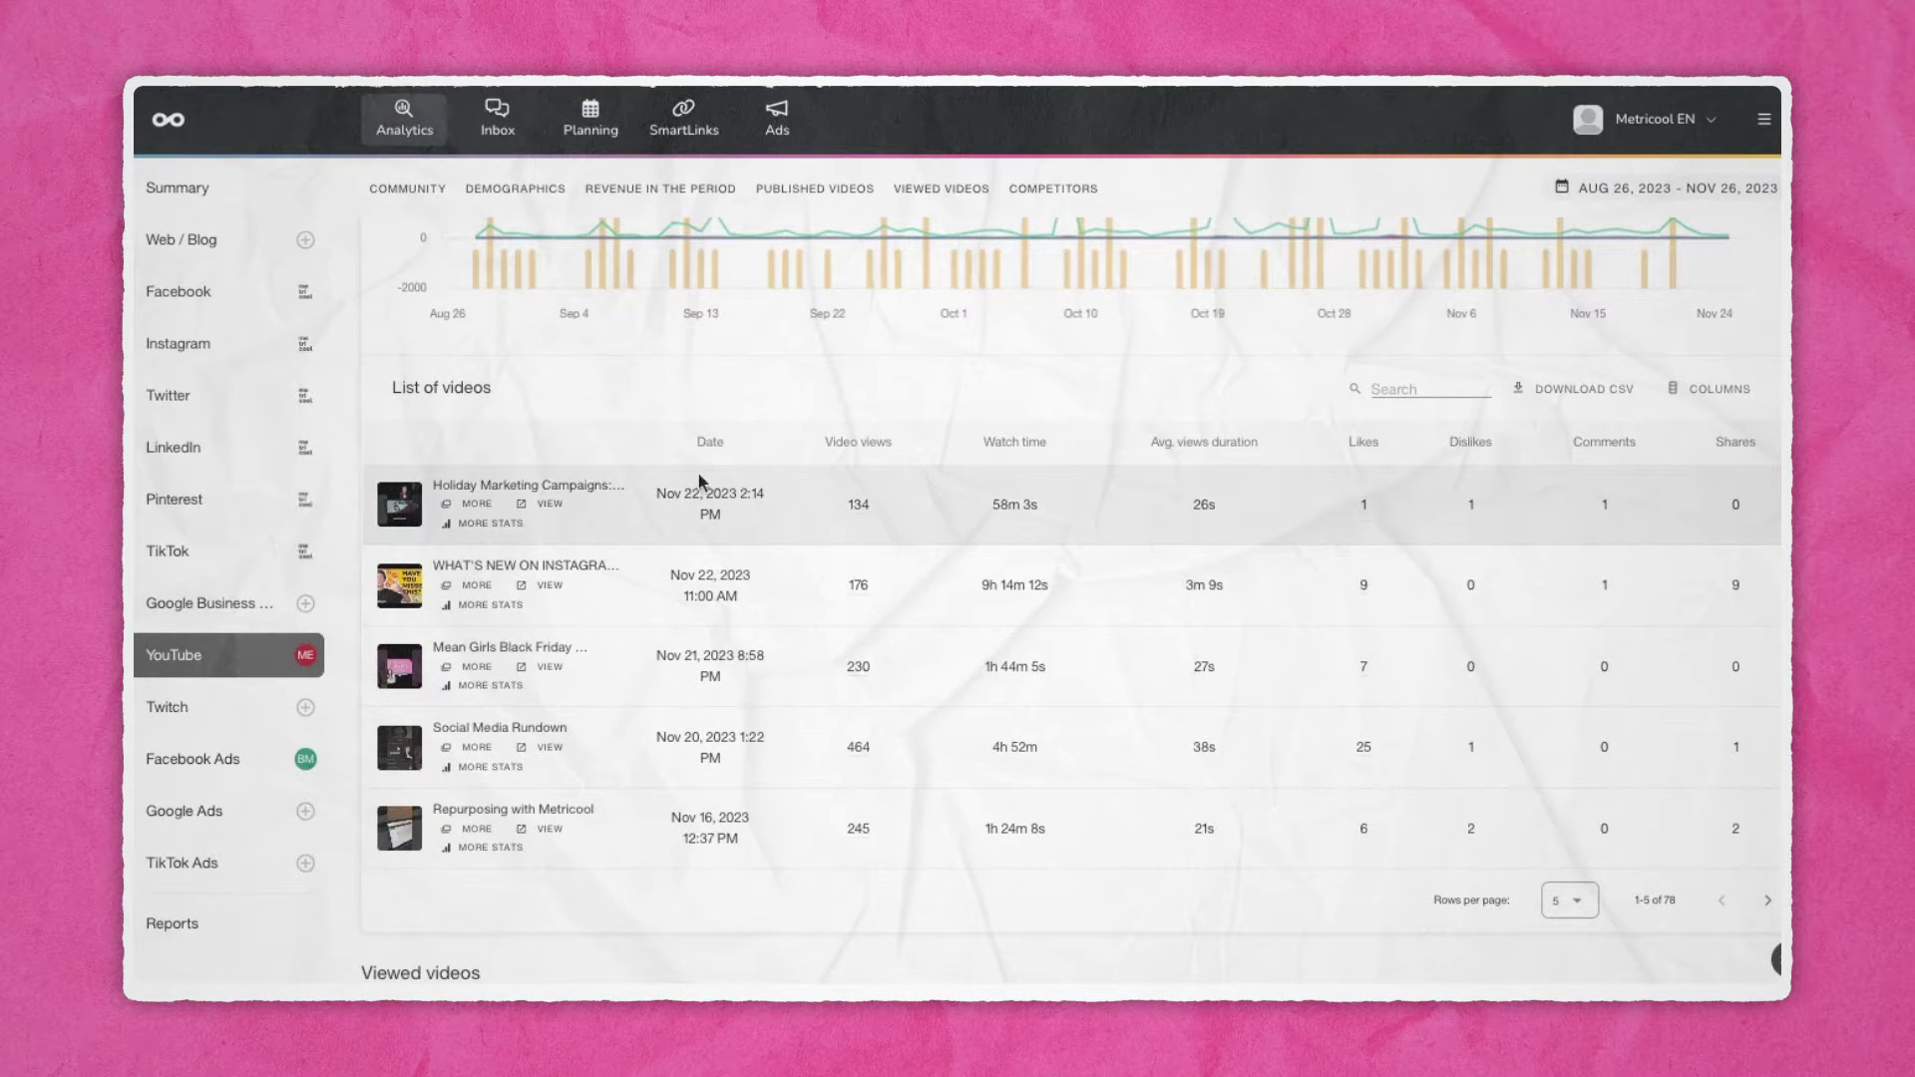
click(1631, 249)
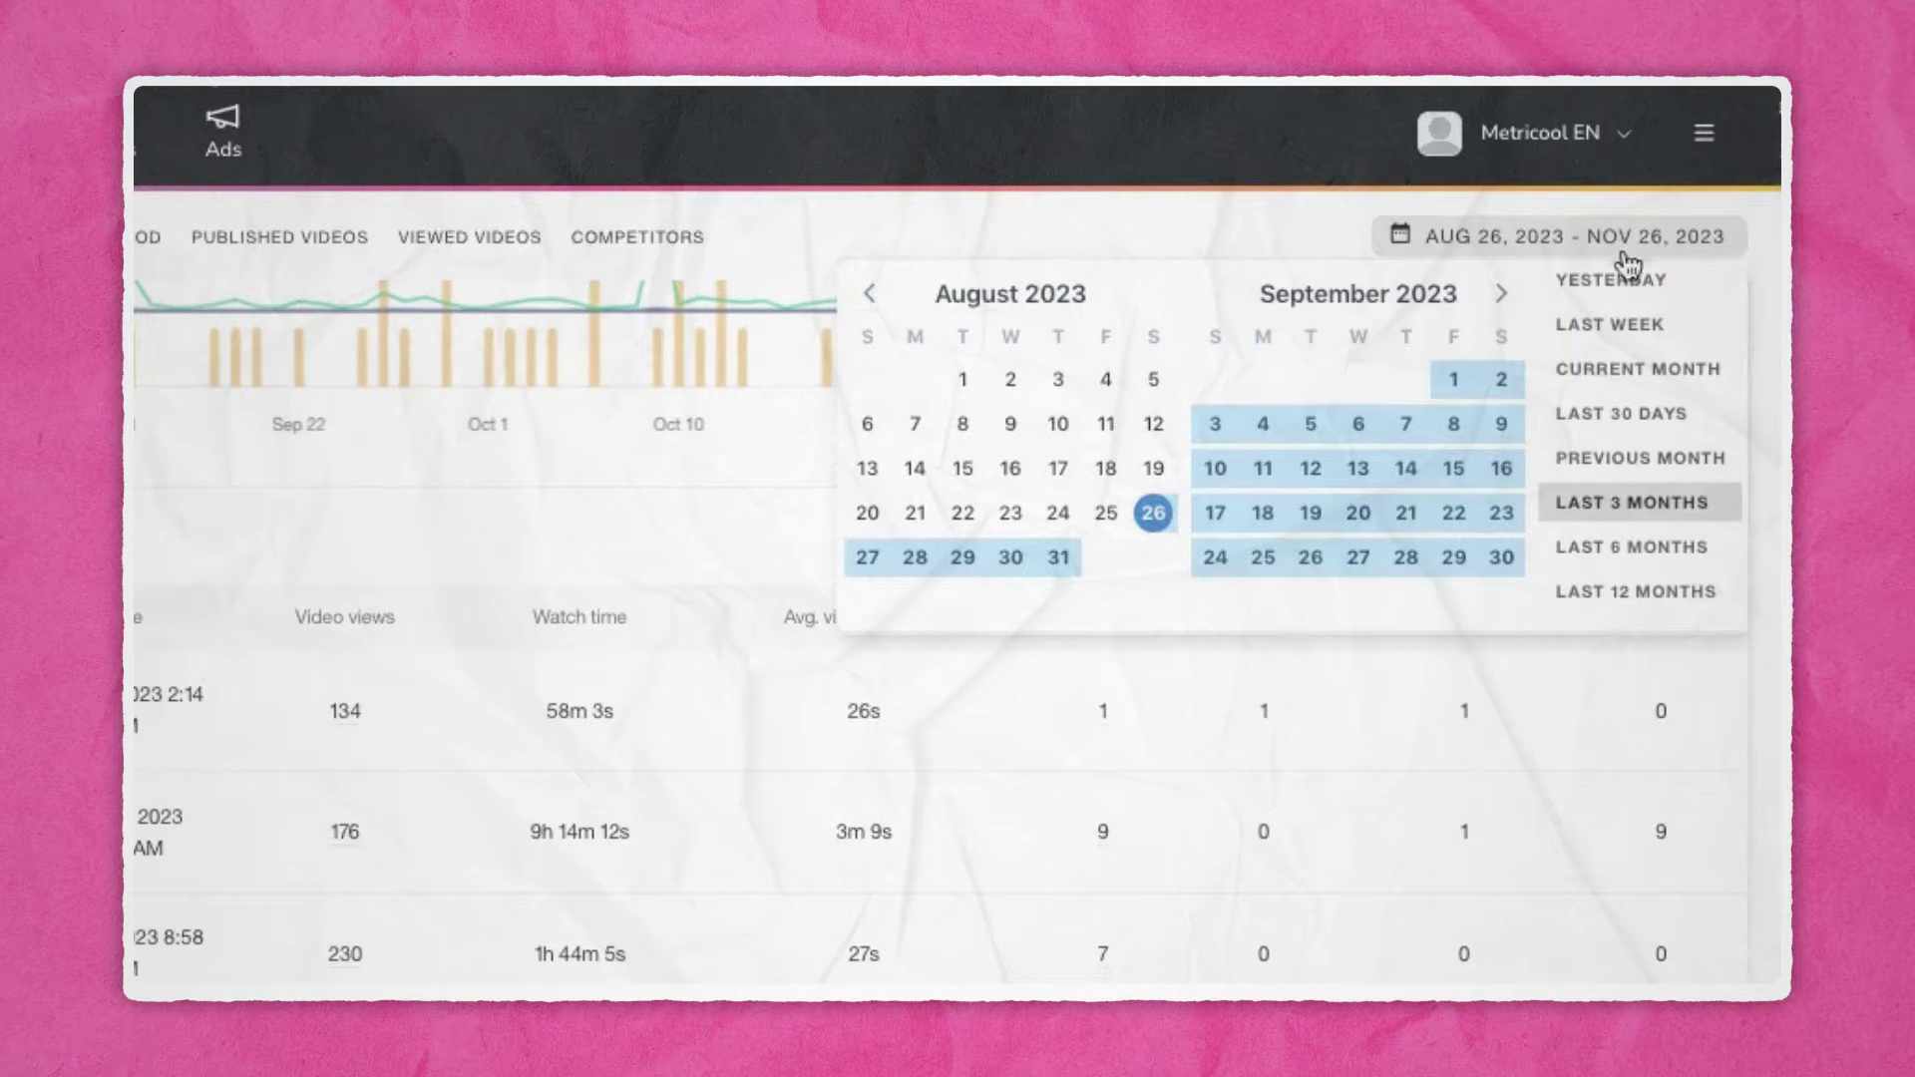
click(1660, 461)
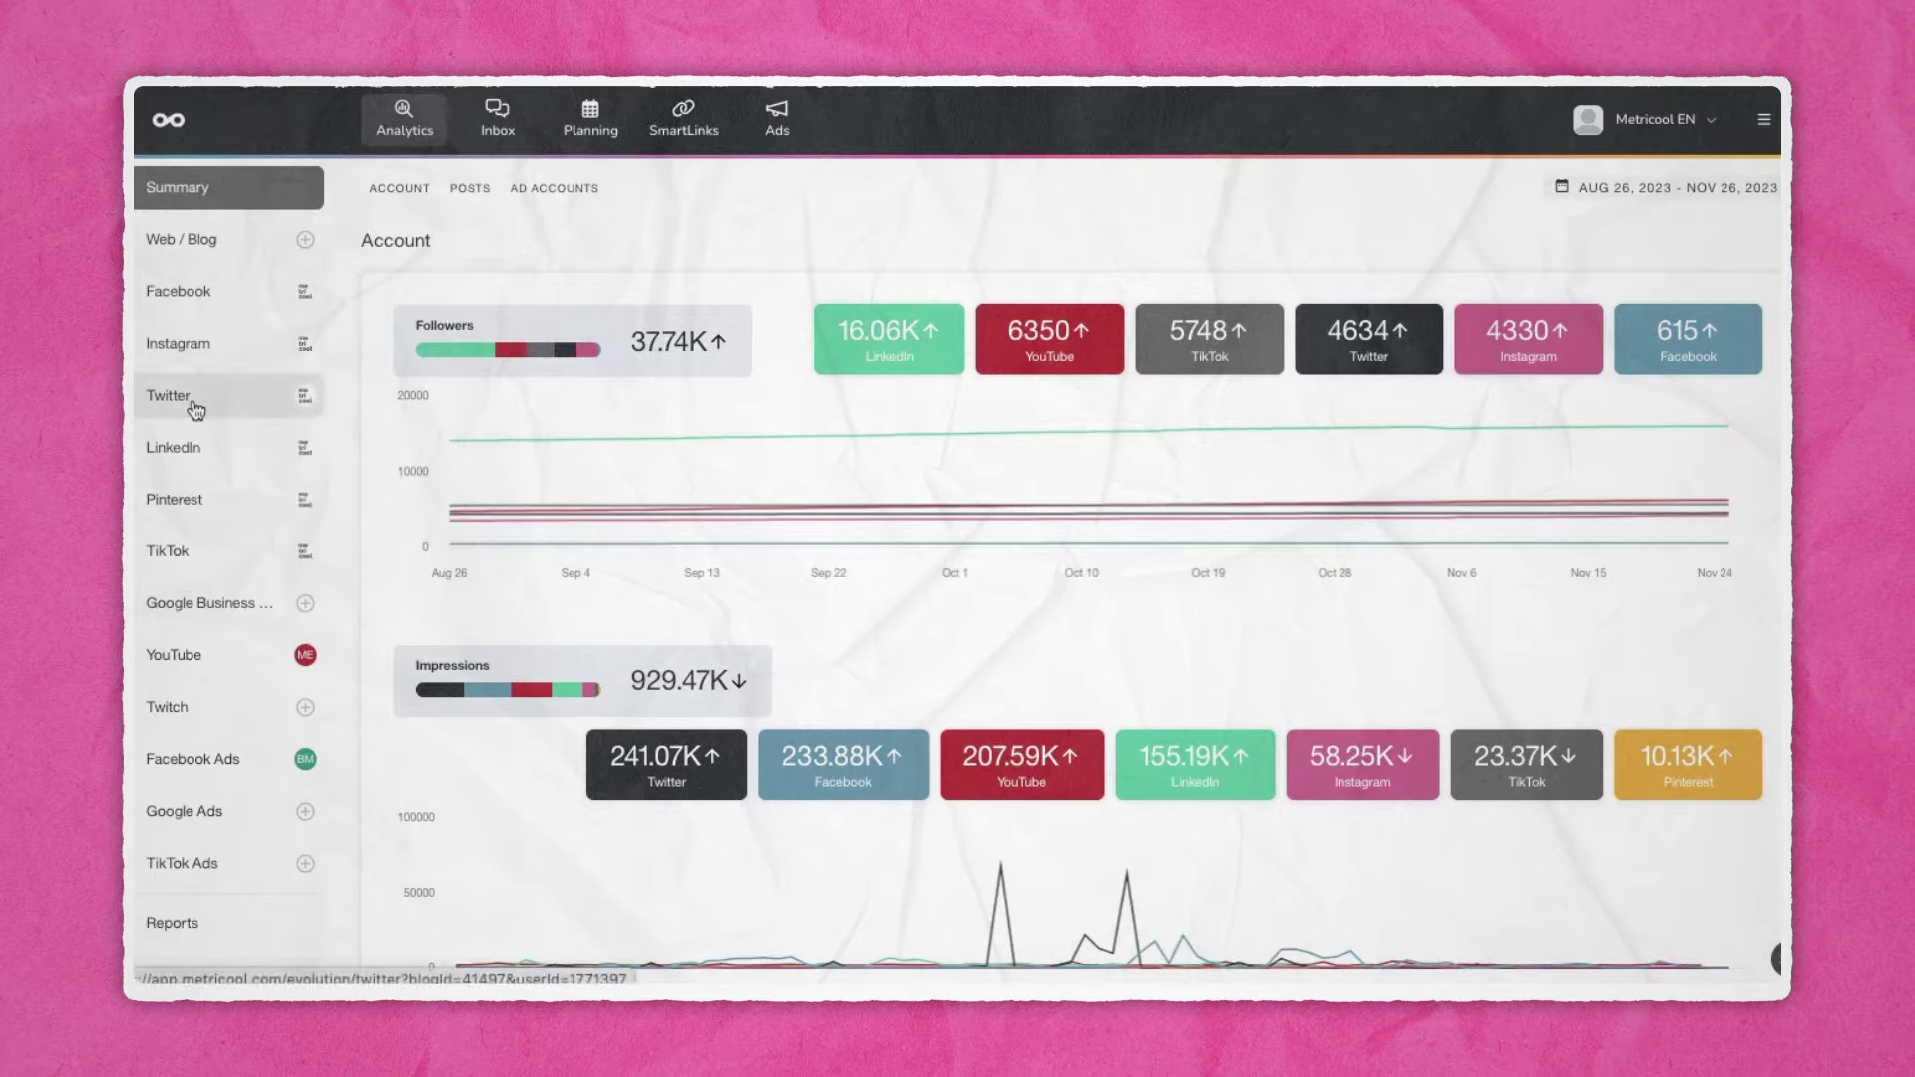
Examine impressions, interactions and number of posts in the summary analytics, plus the balance of likes and viewed posts for Facebook.
scroll(758, 479, down, 4)
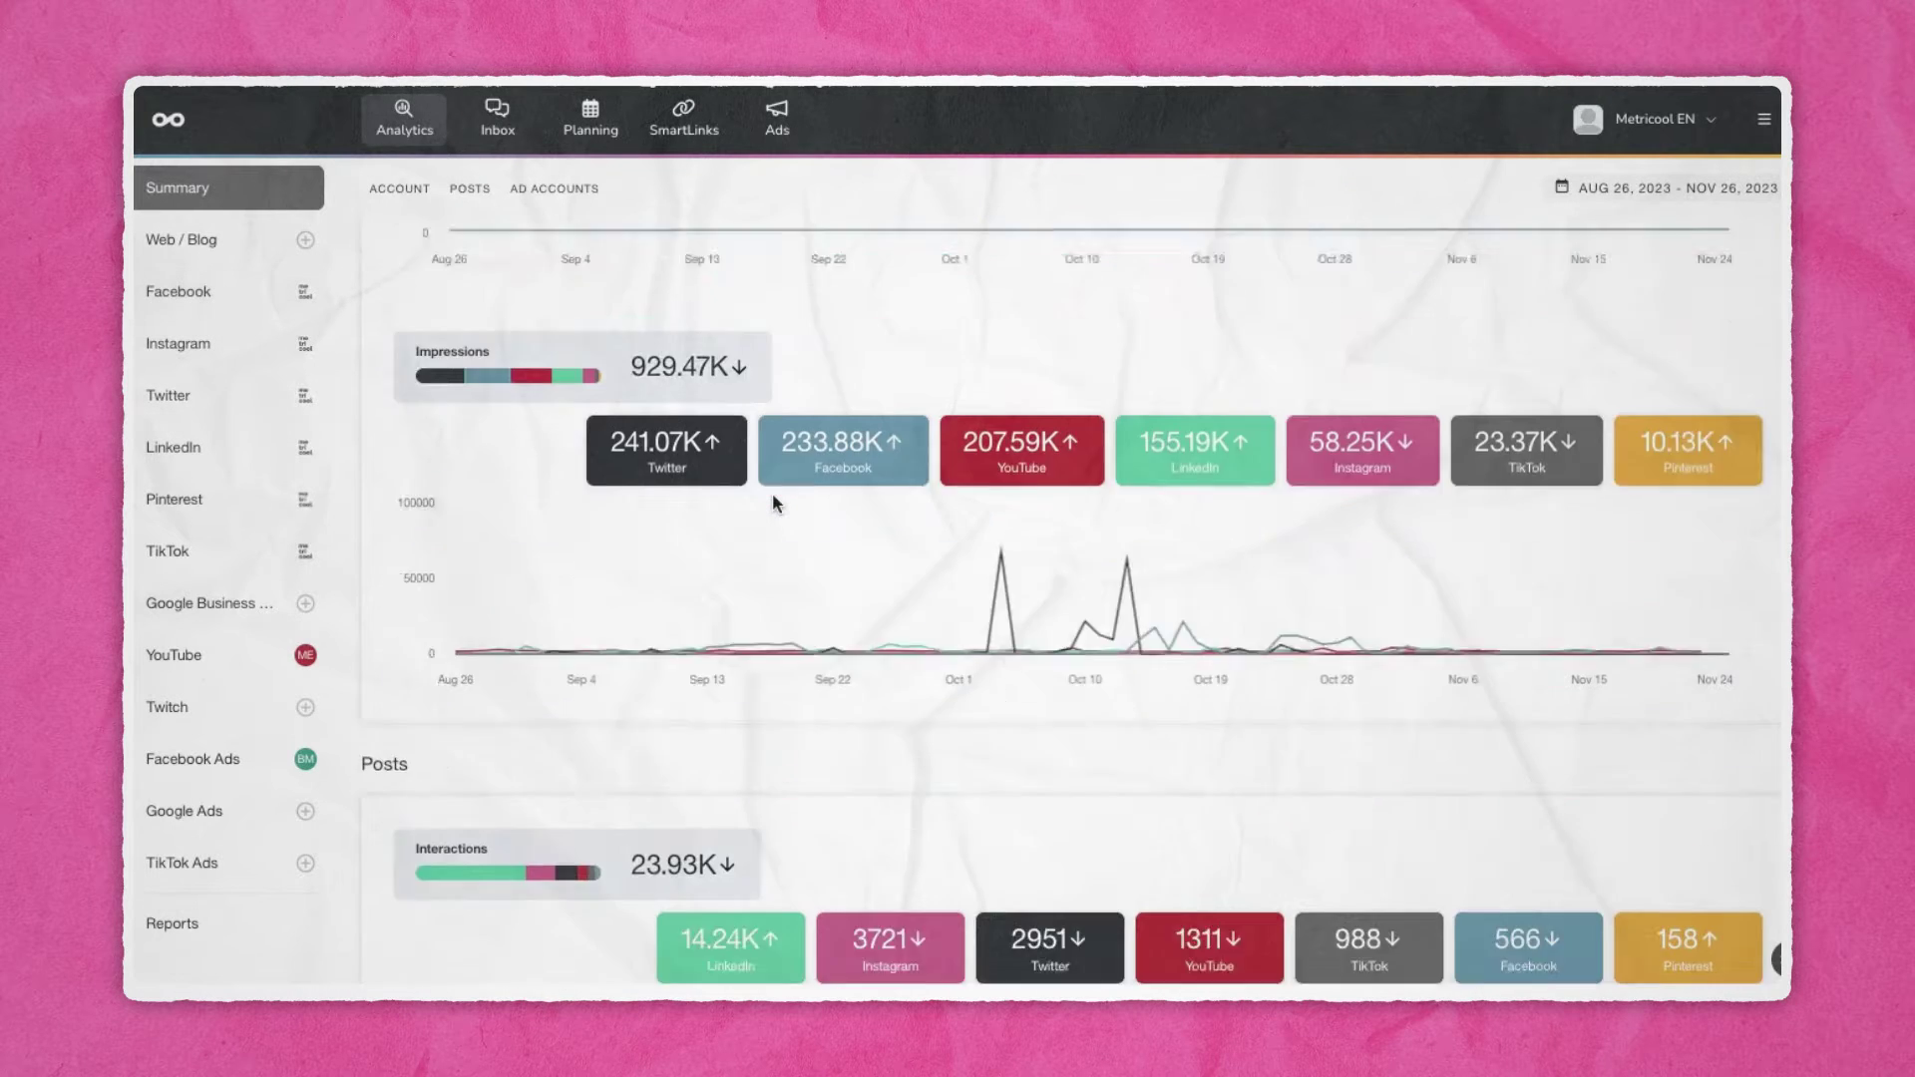
scroll(775, 502, down, 7)
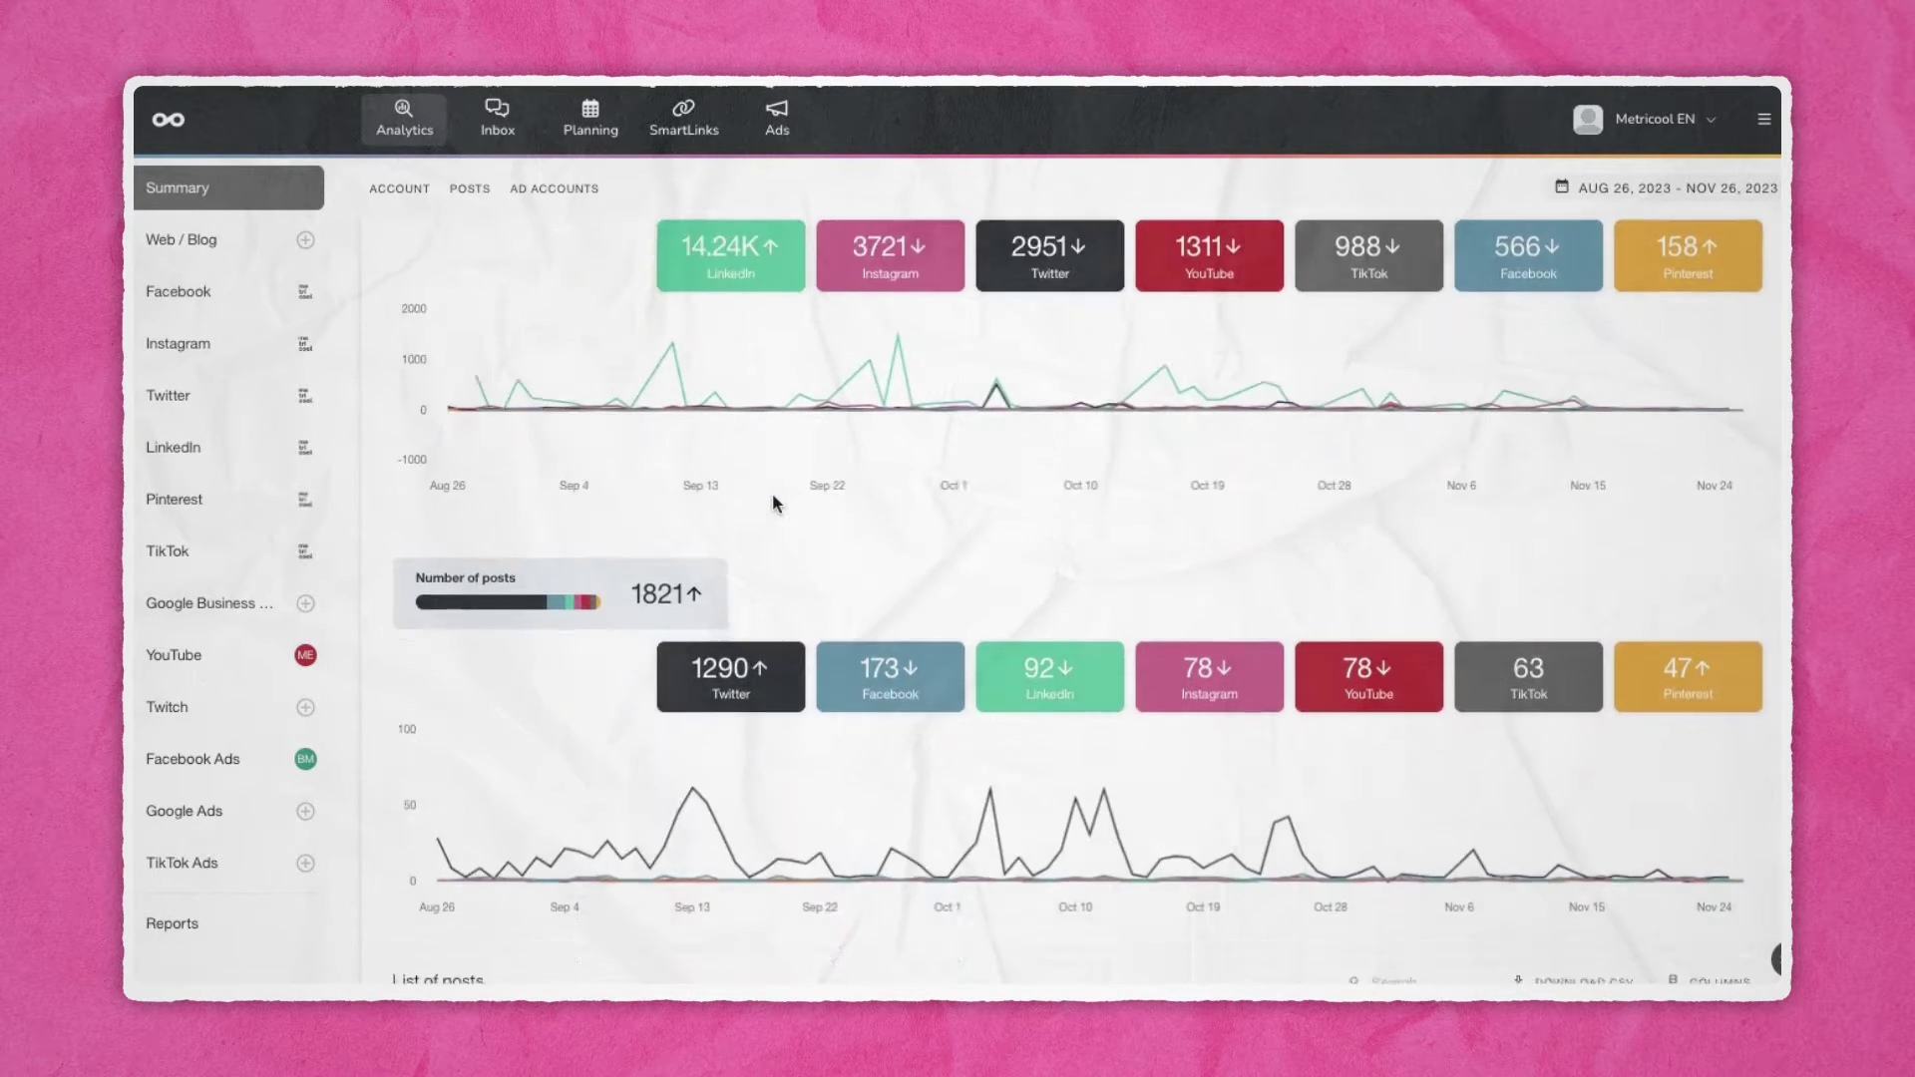
click(236, 303)
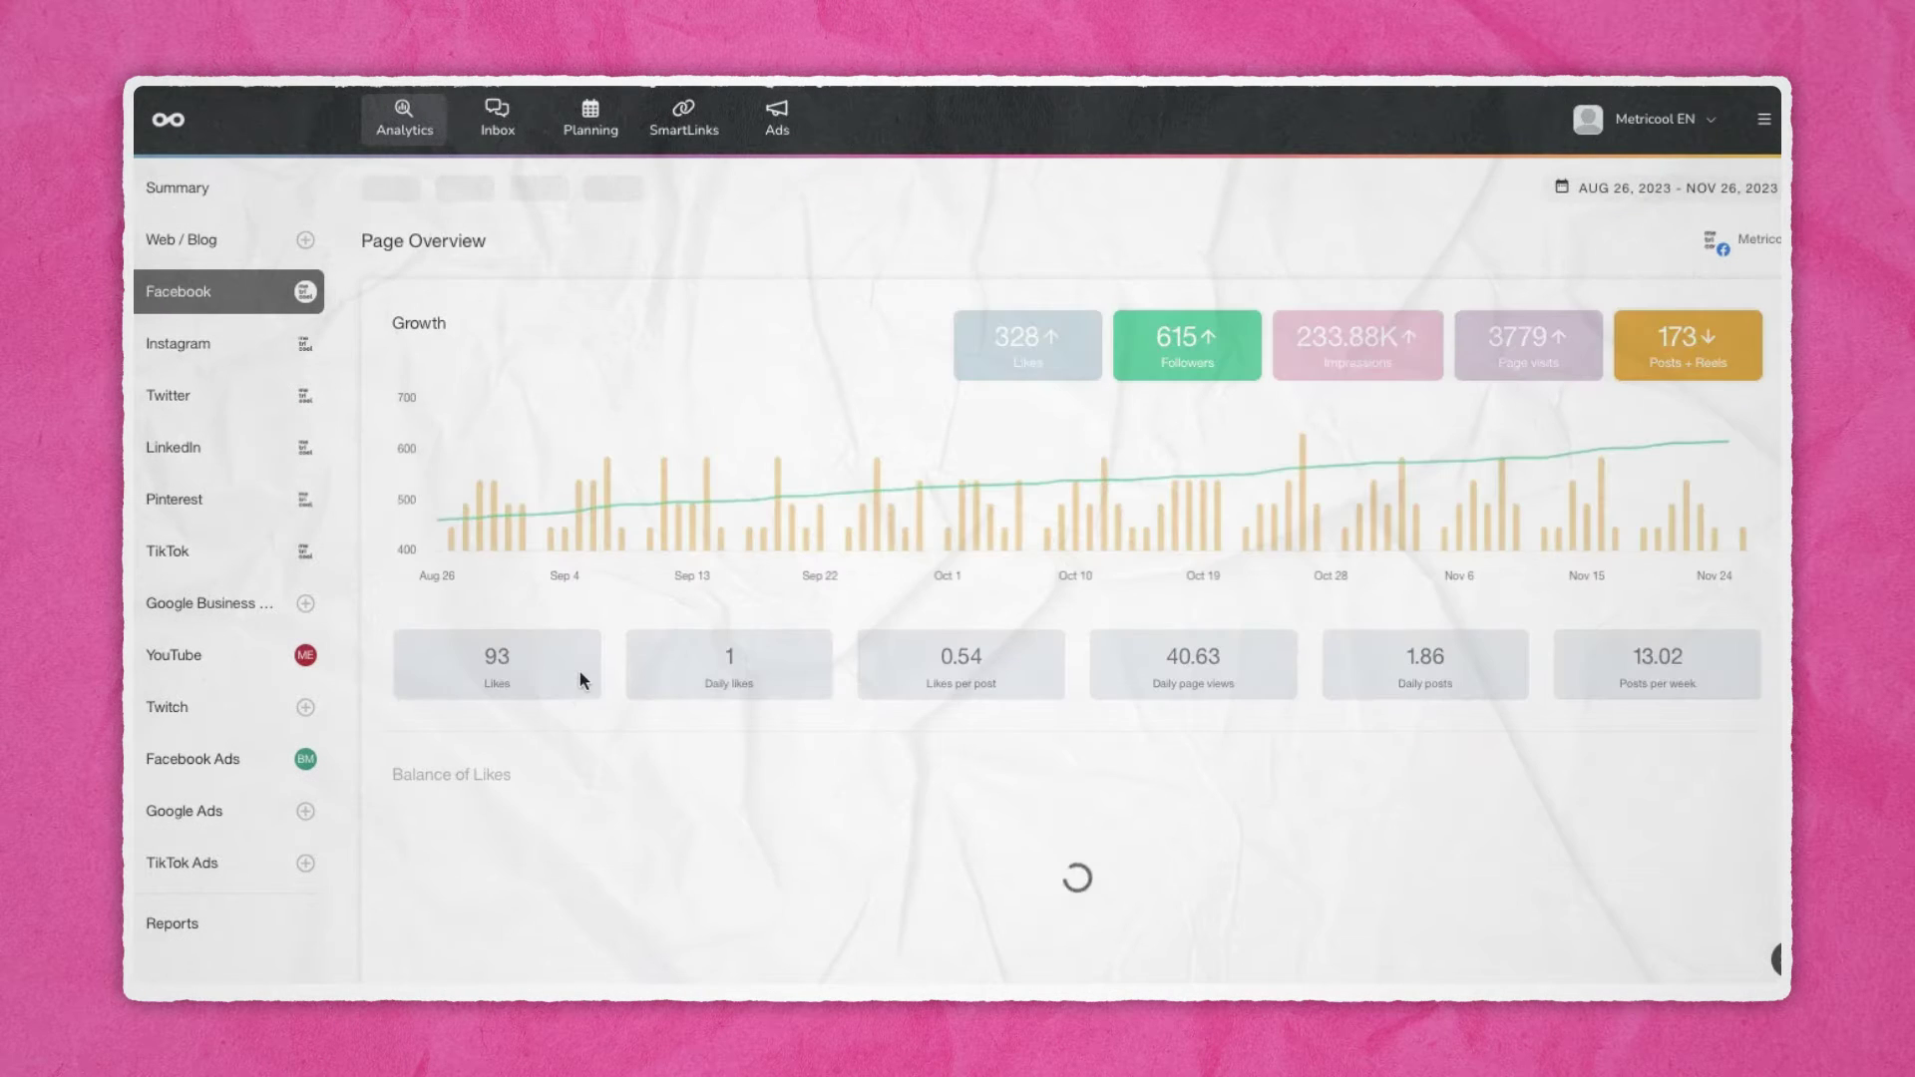
scroll(582, 682, down, 1)
scroll(578, 678, down, 5)
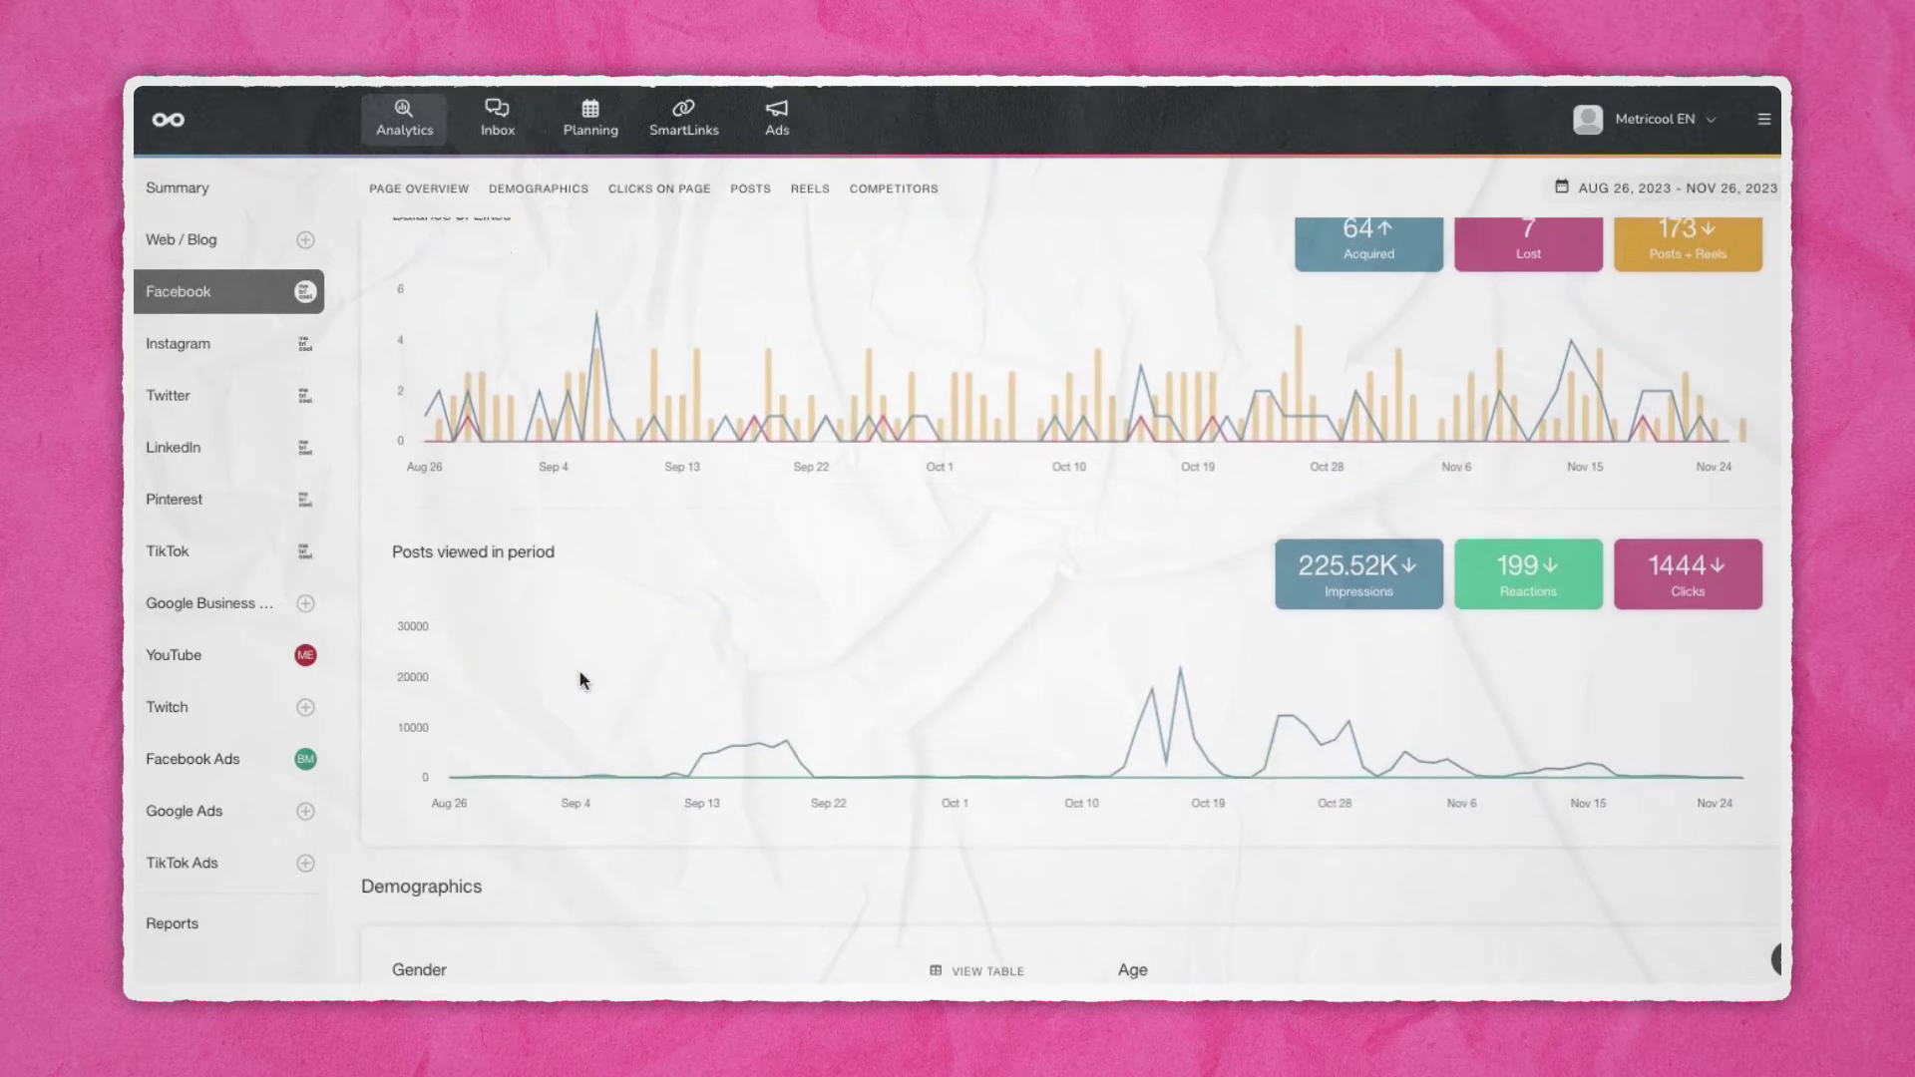
click(218, 351)
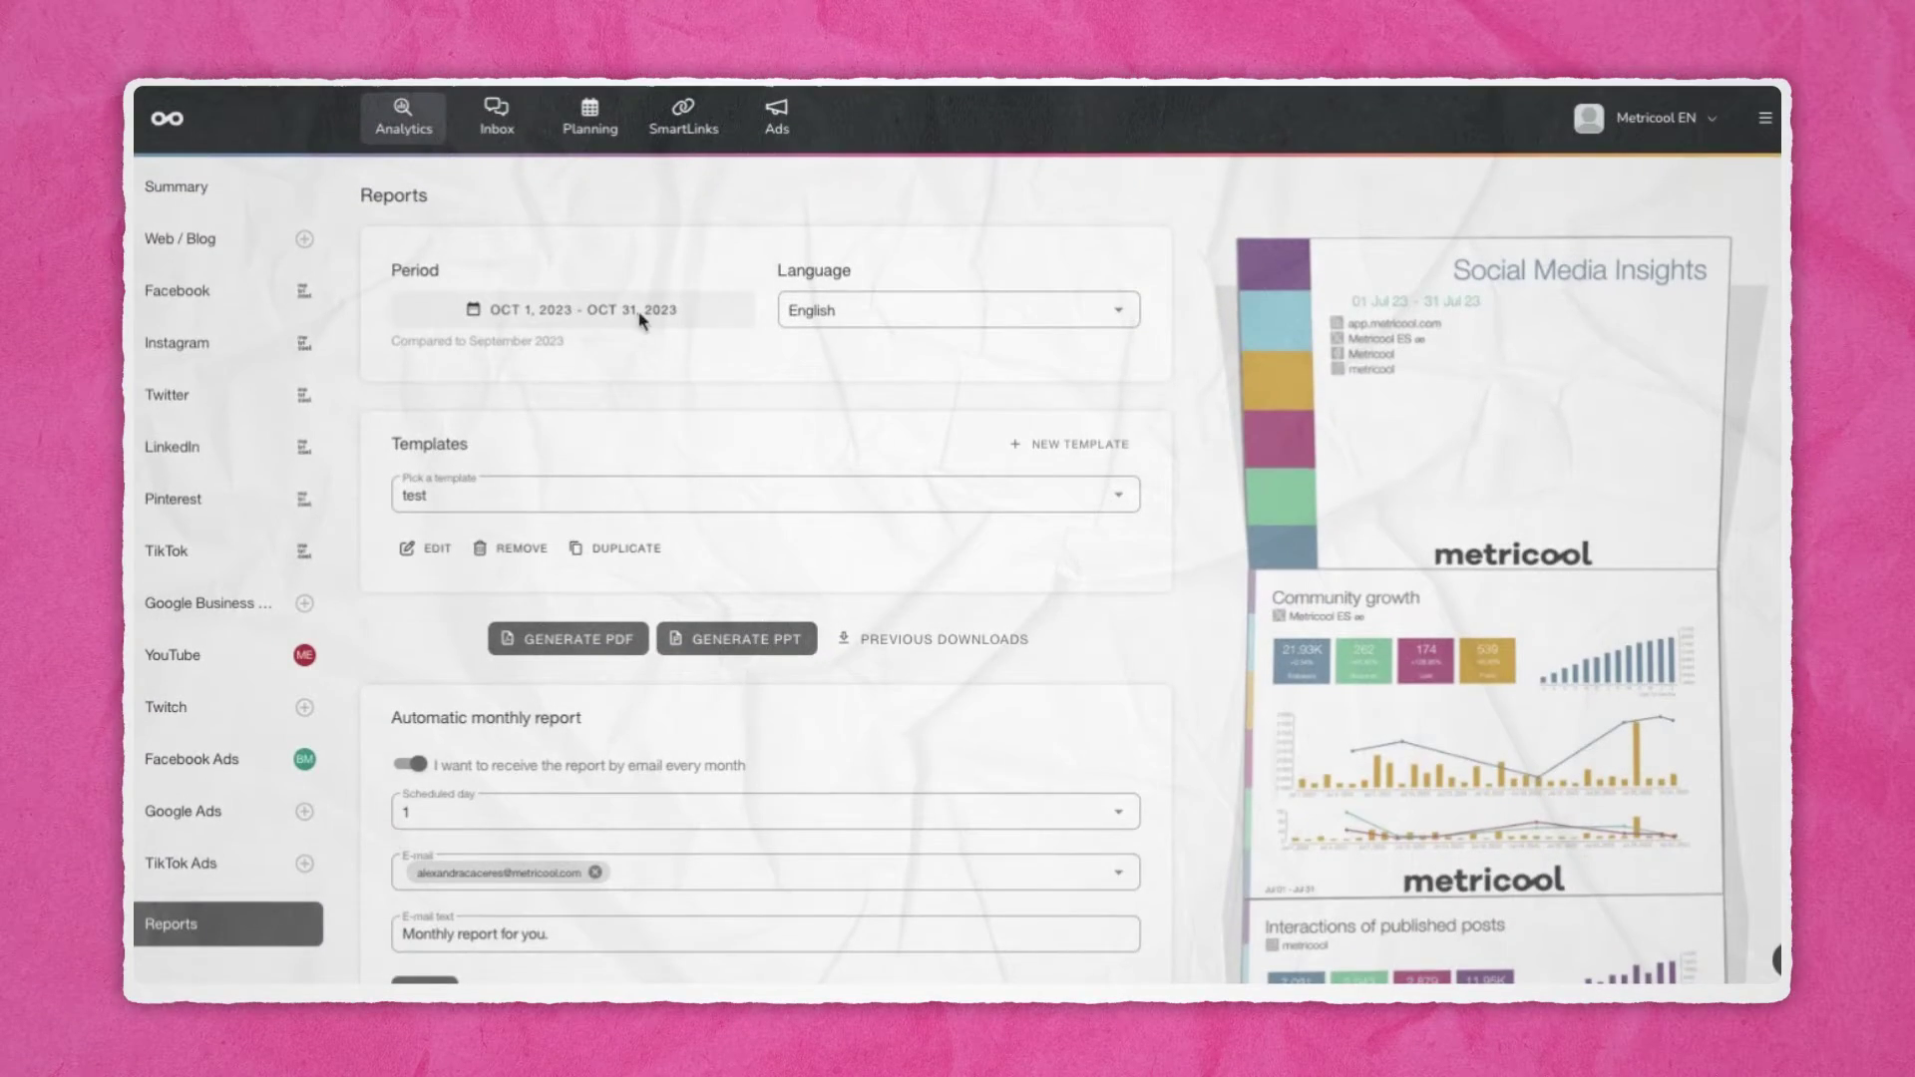
Set the period of the social media report to October 2023.
click(641, 321)
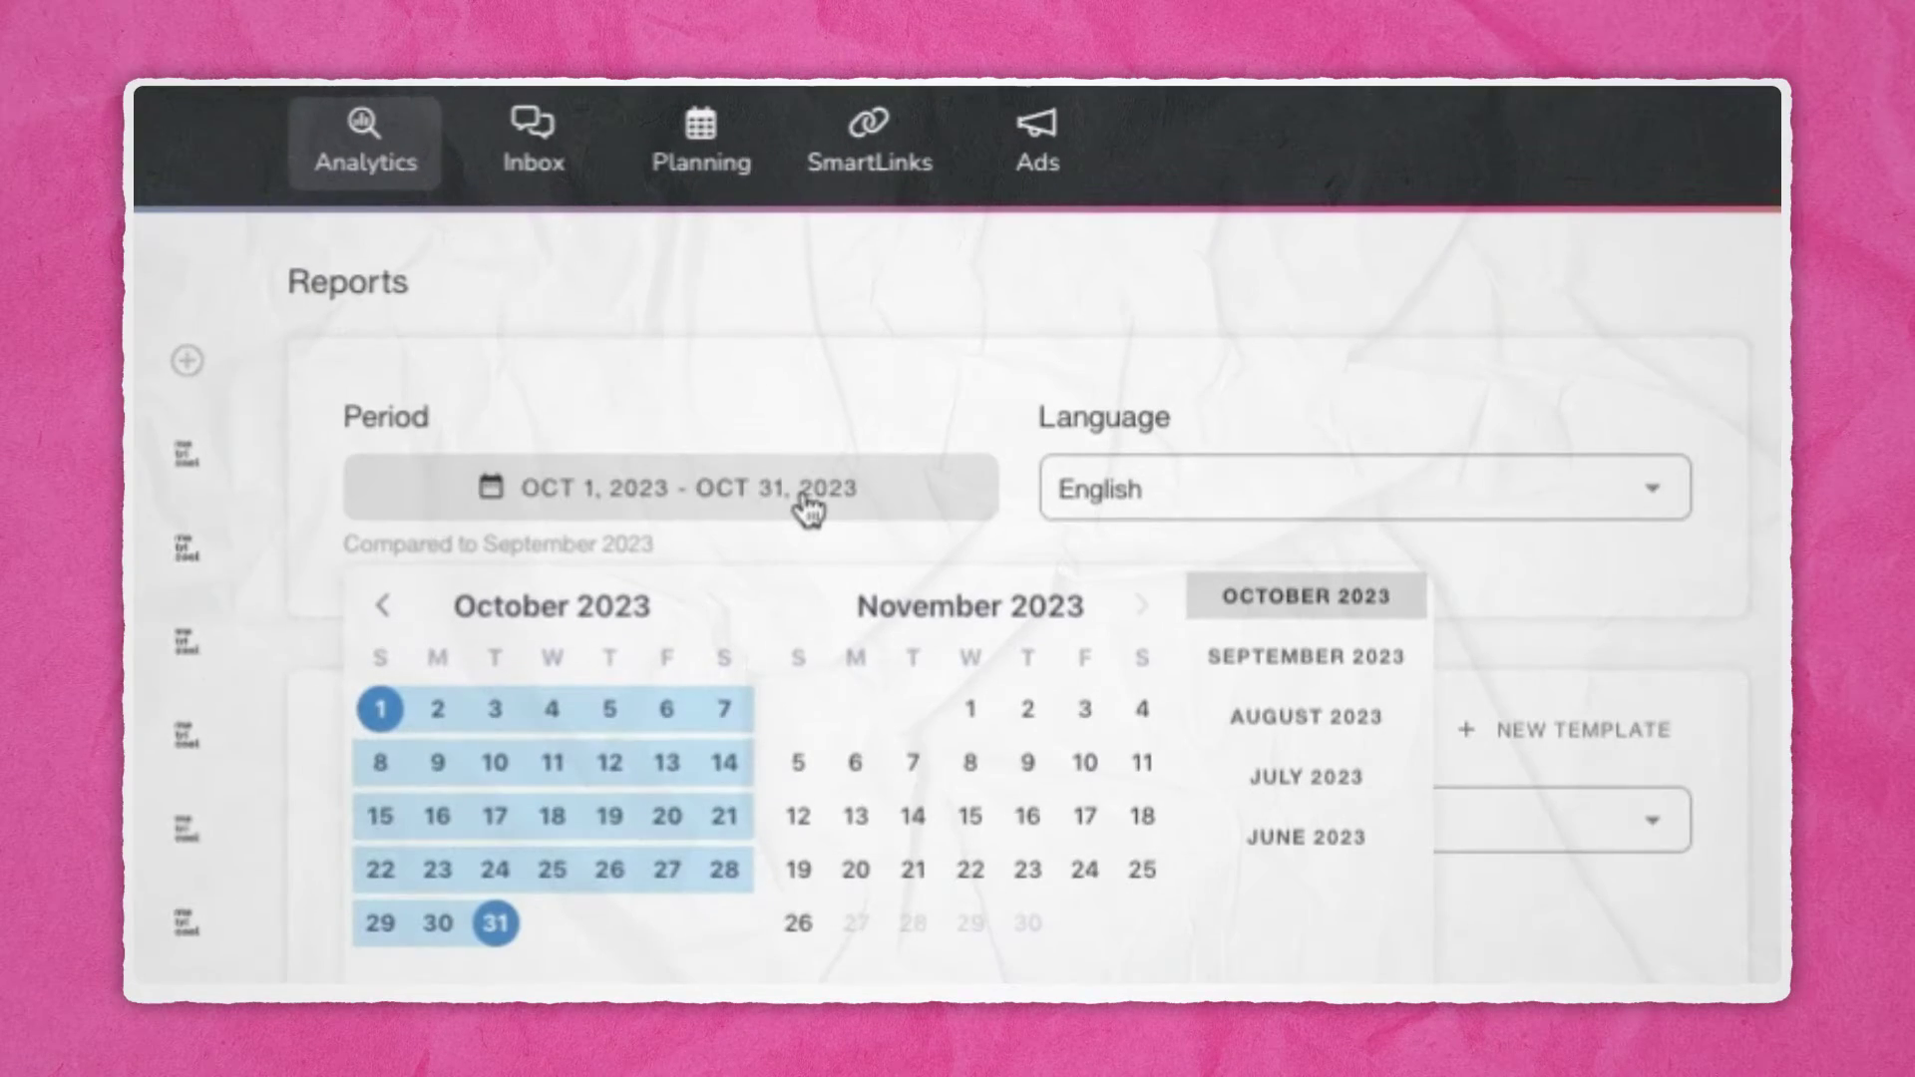
click(1305, 596)
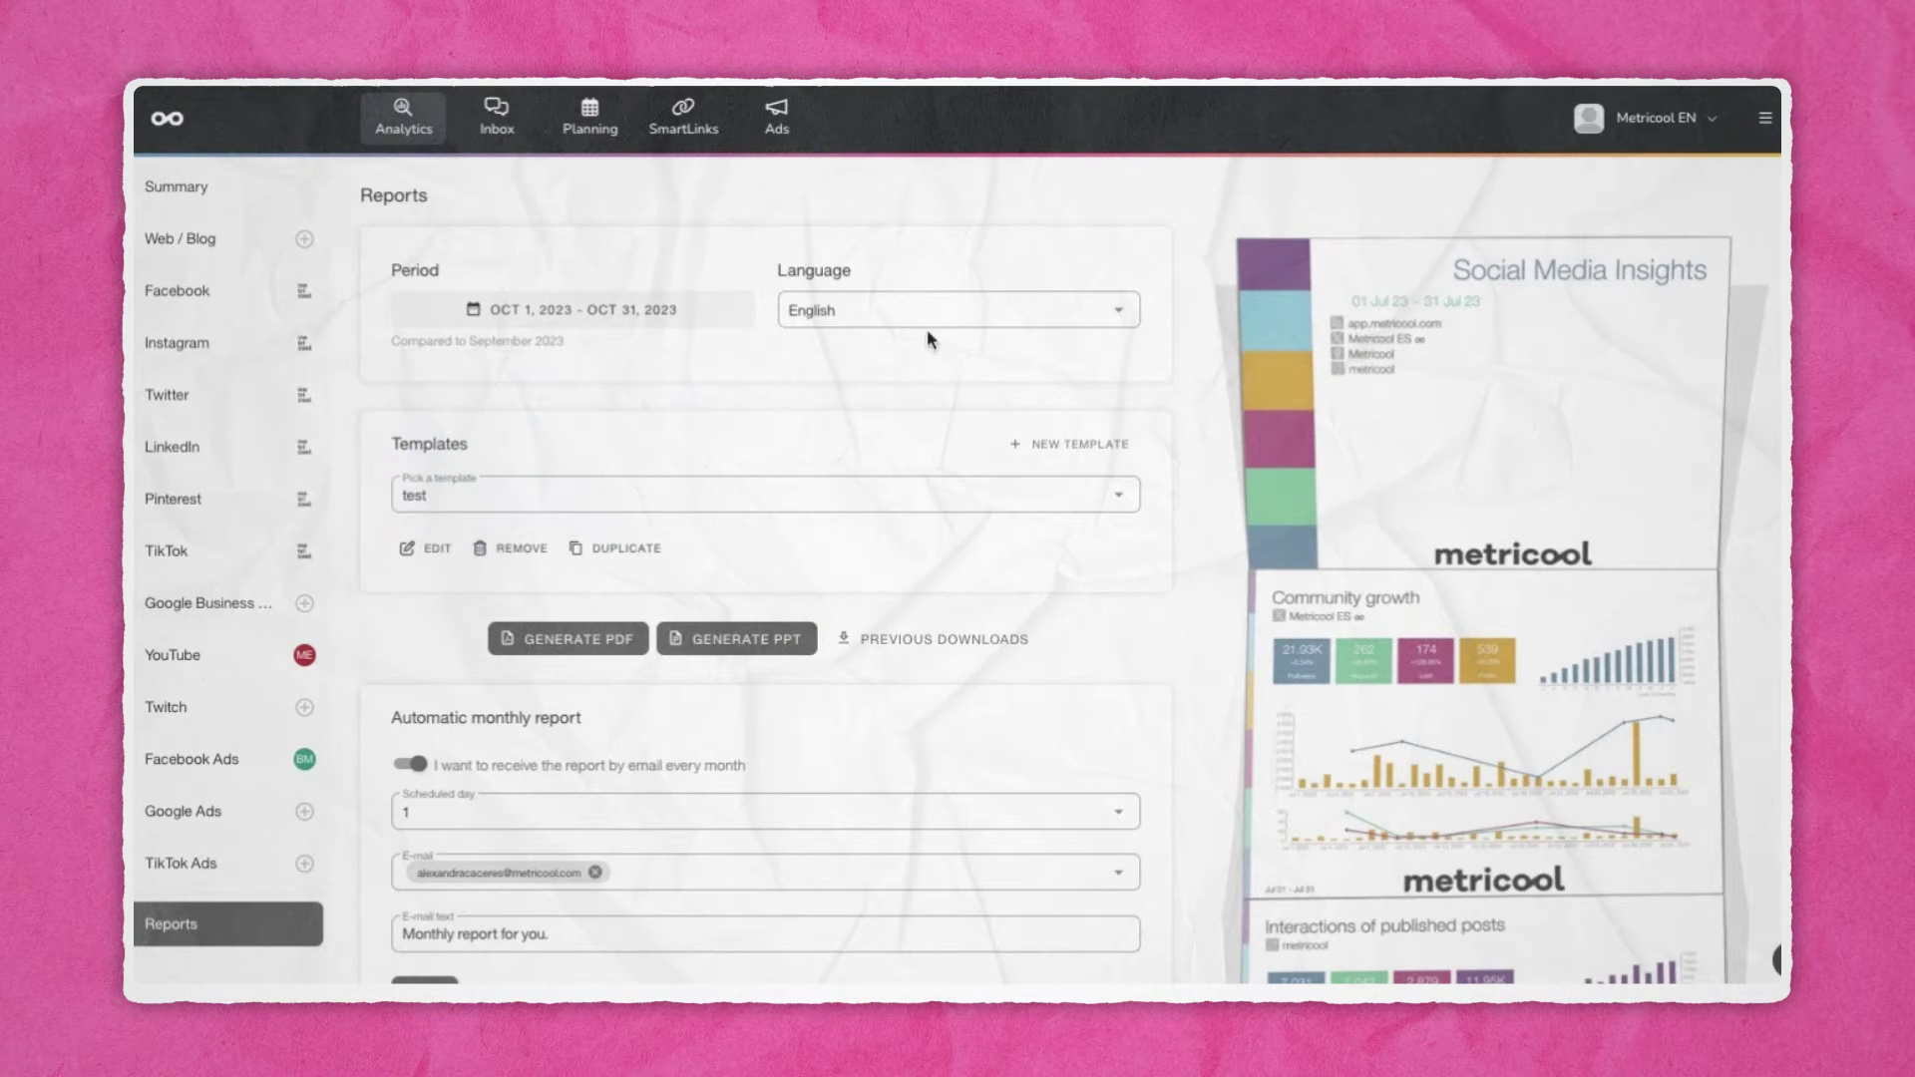
Set the language of the social media report to English.
click(925, 317)
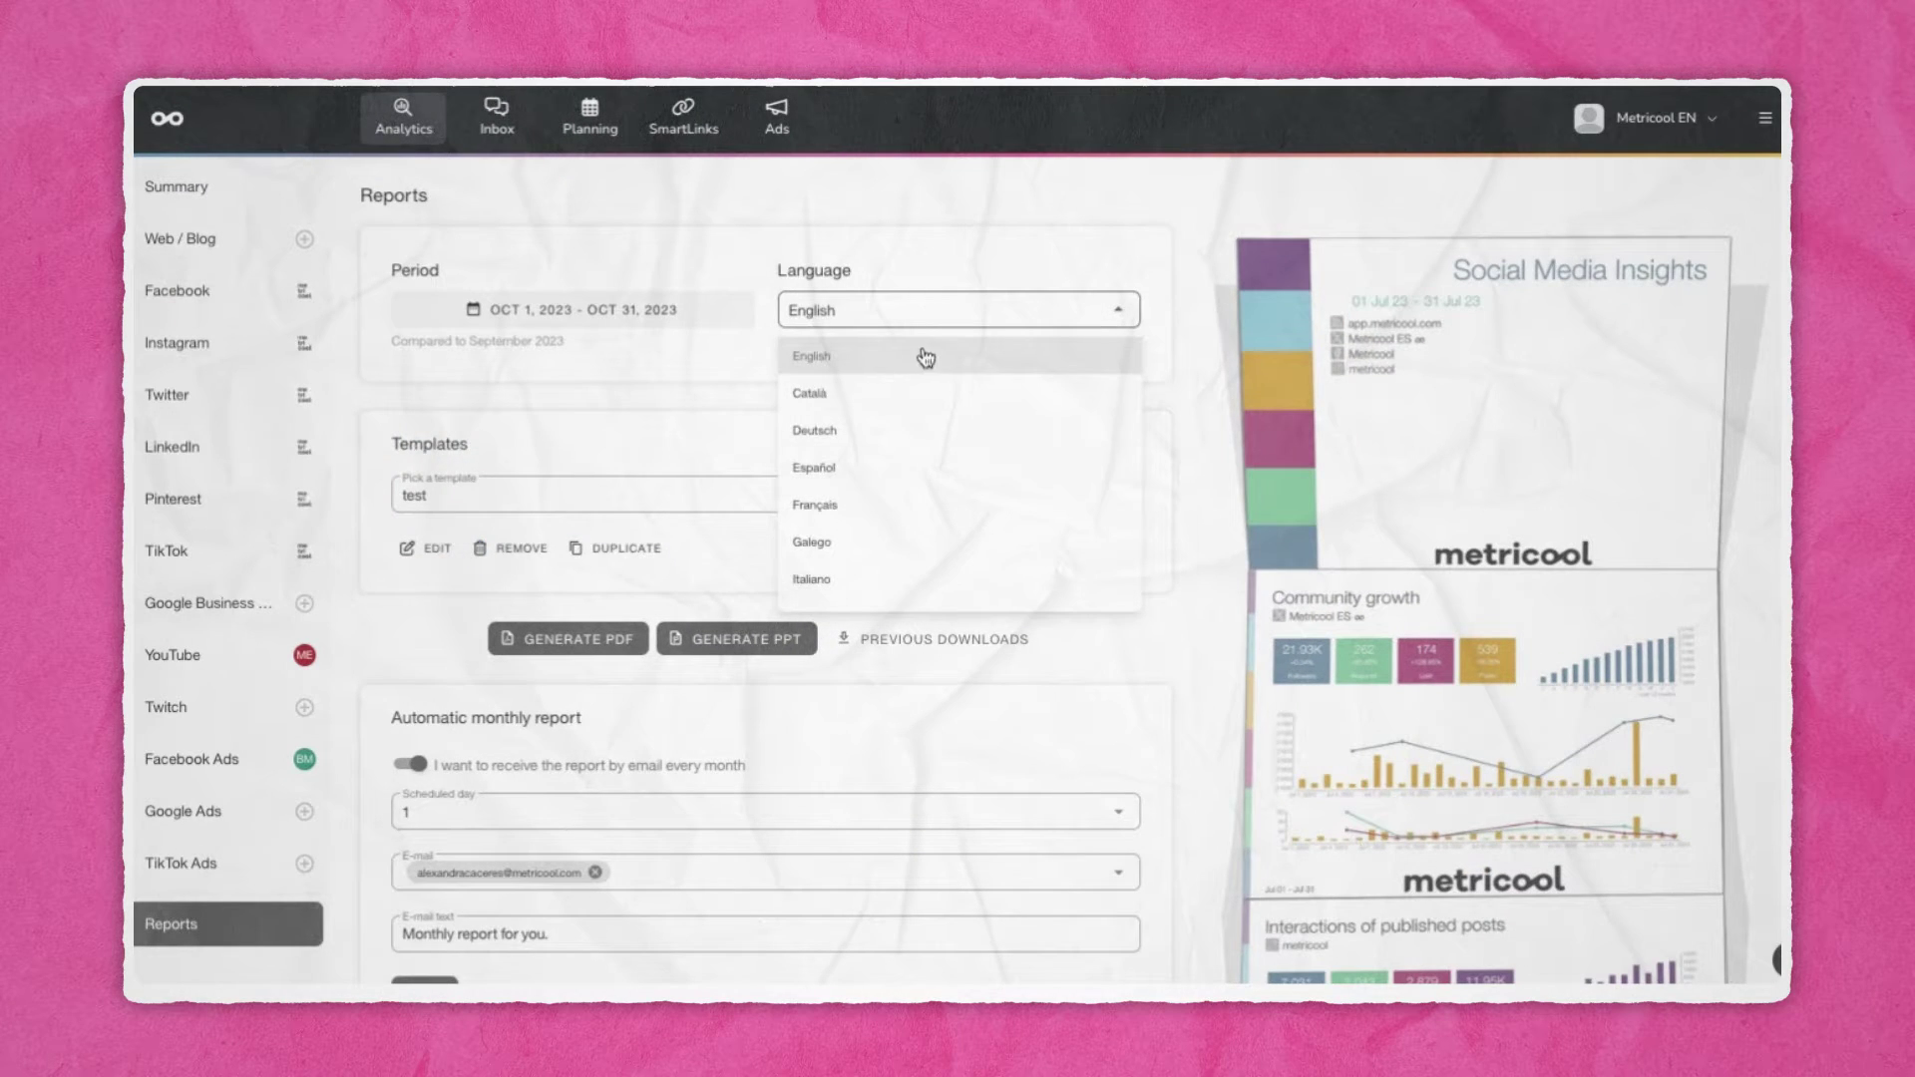
click(927, 357)
Browse the available report templates and delete the "test" template.
click(563, 496)
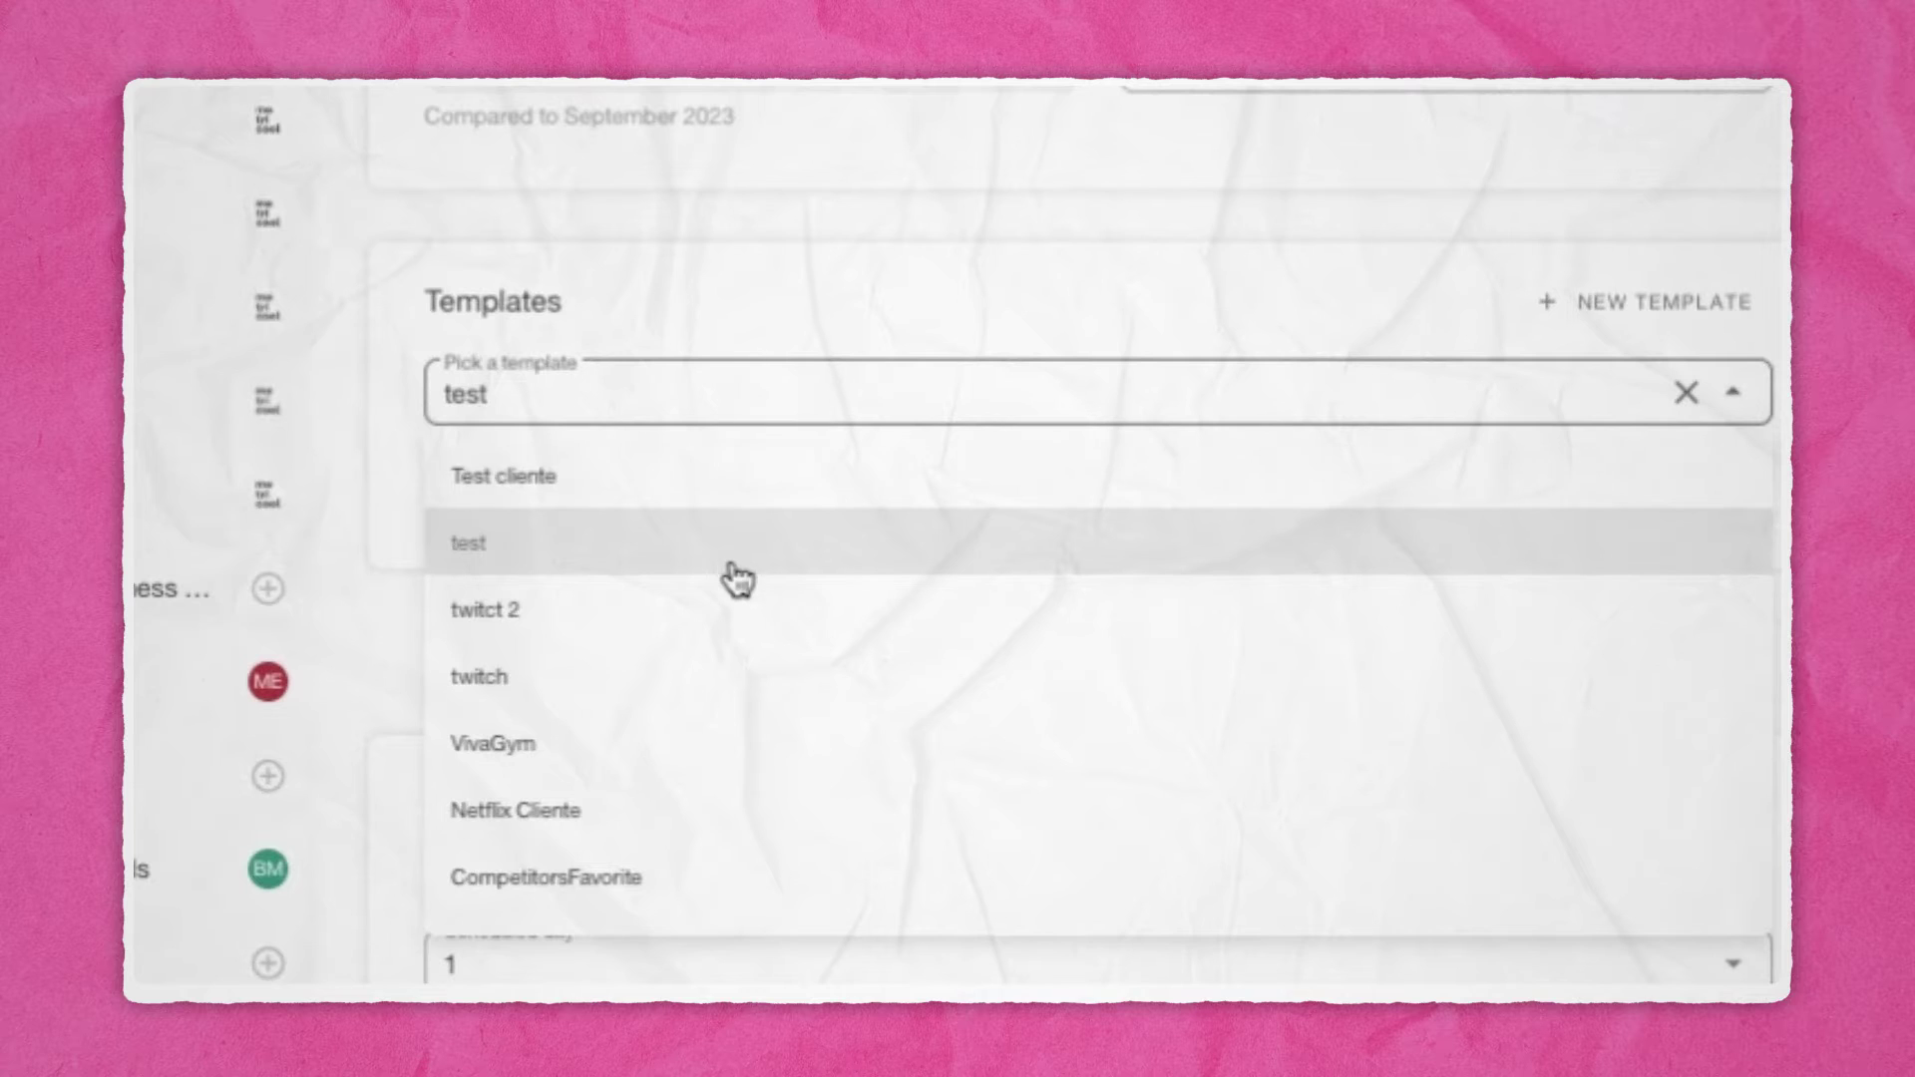
scroll(738, 578, down, 3)
scroll(738, 579, up, 3)
click(718, 299)
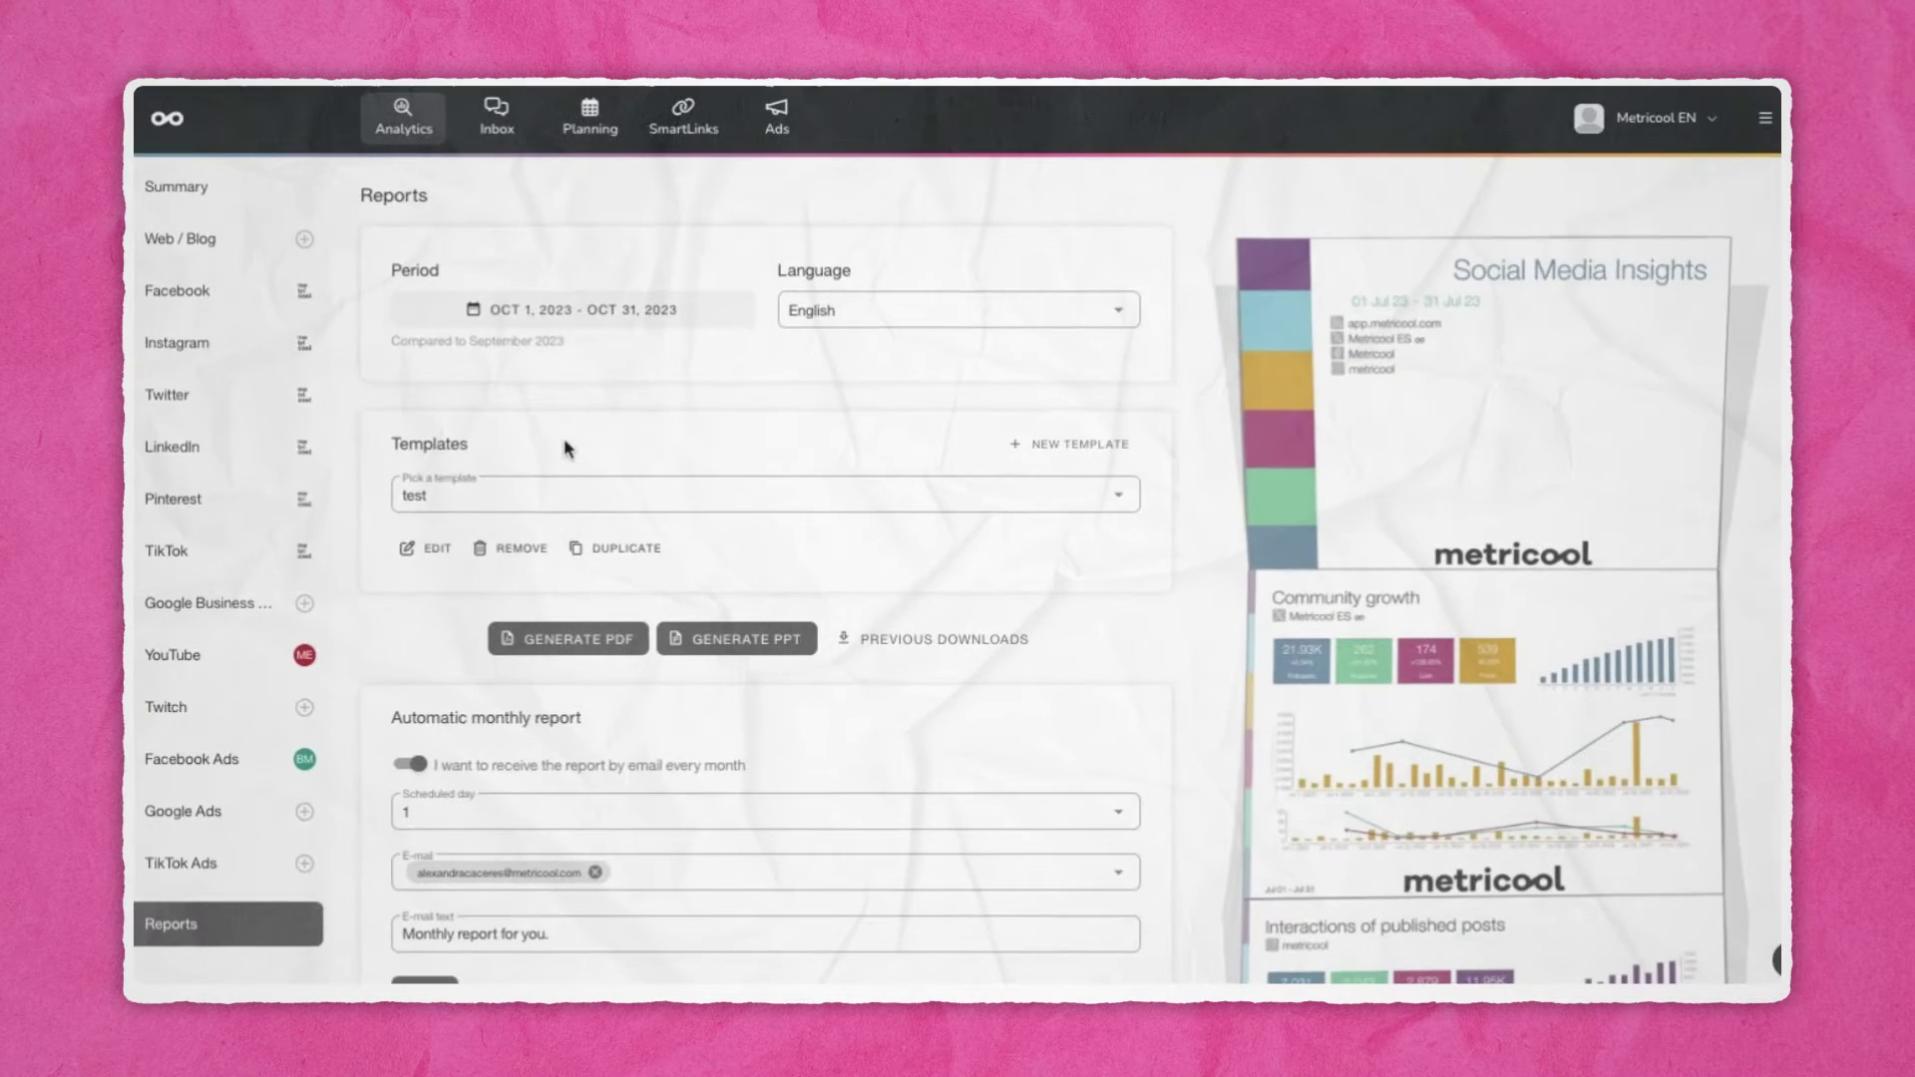
click(512, 548)
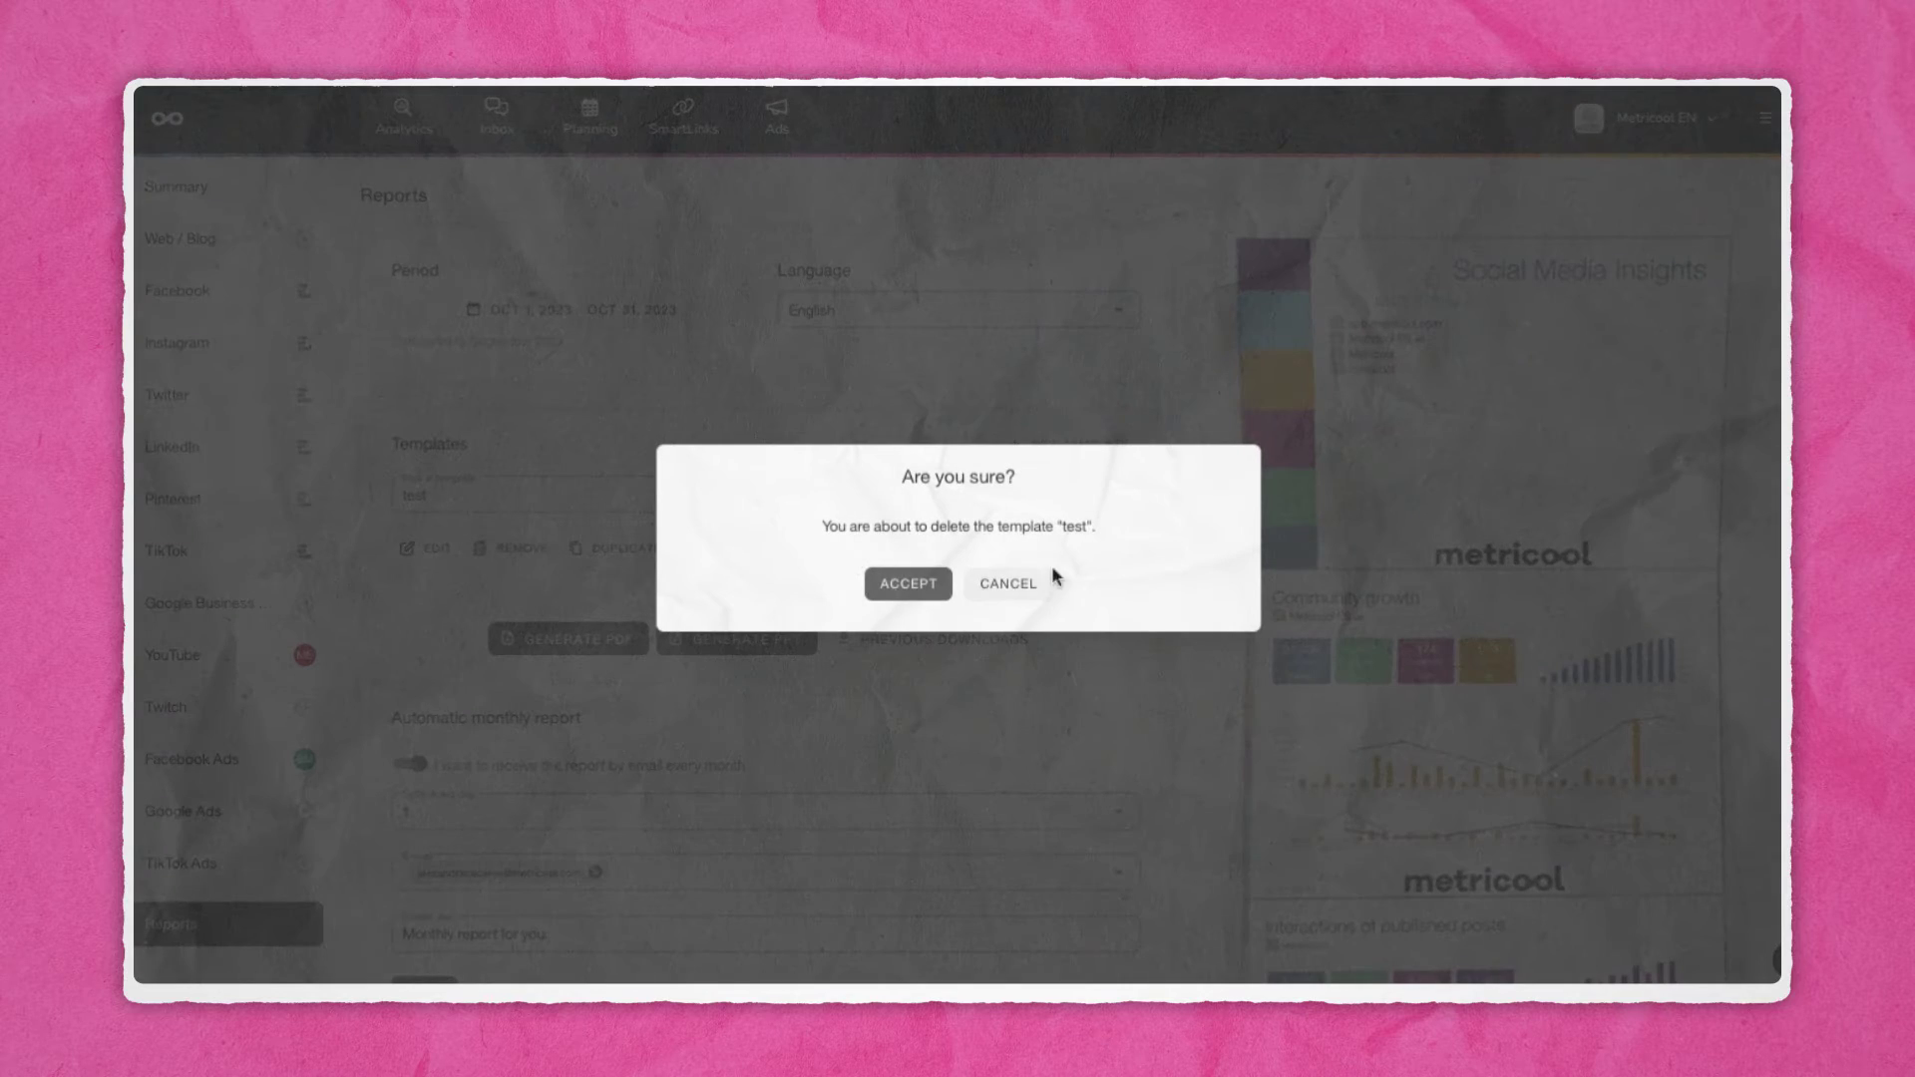
click(908, 584)
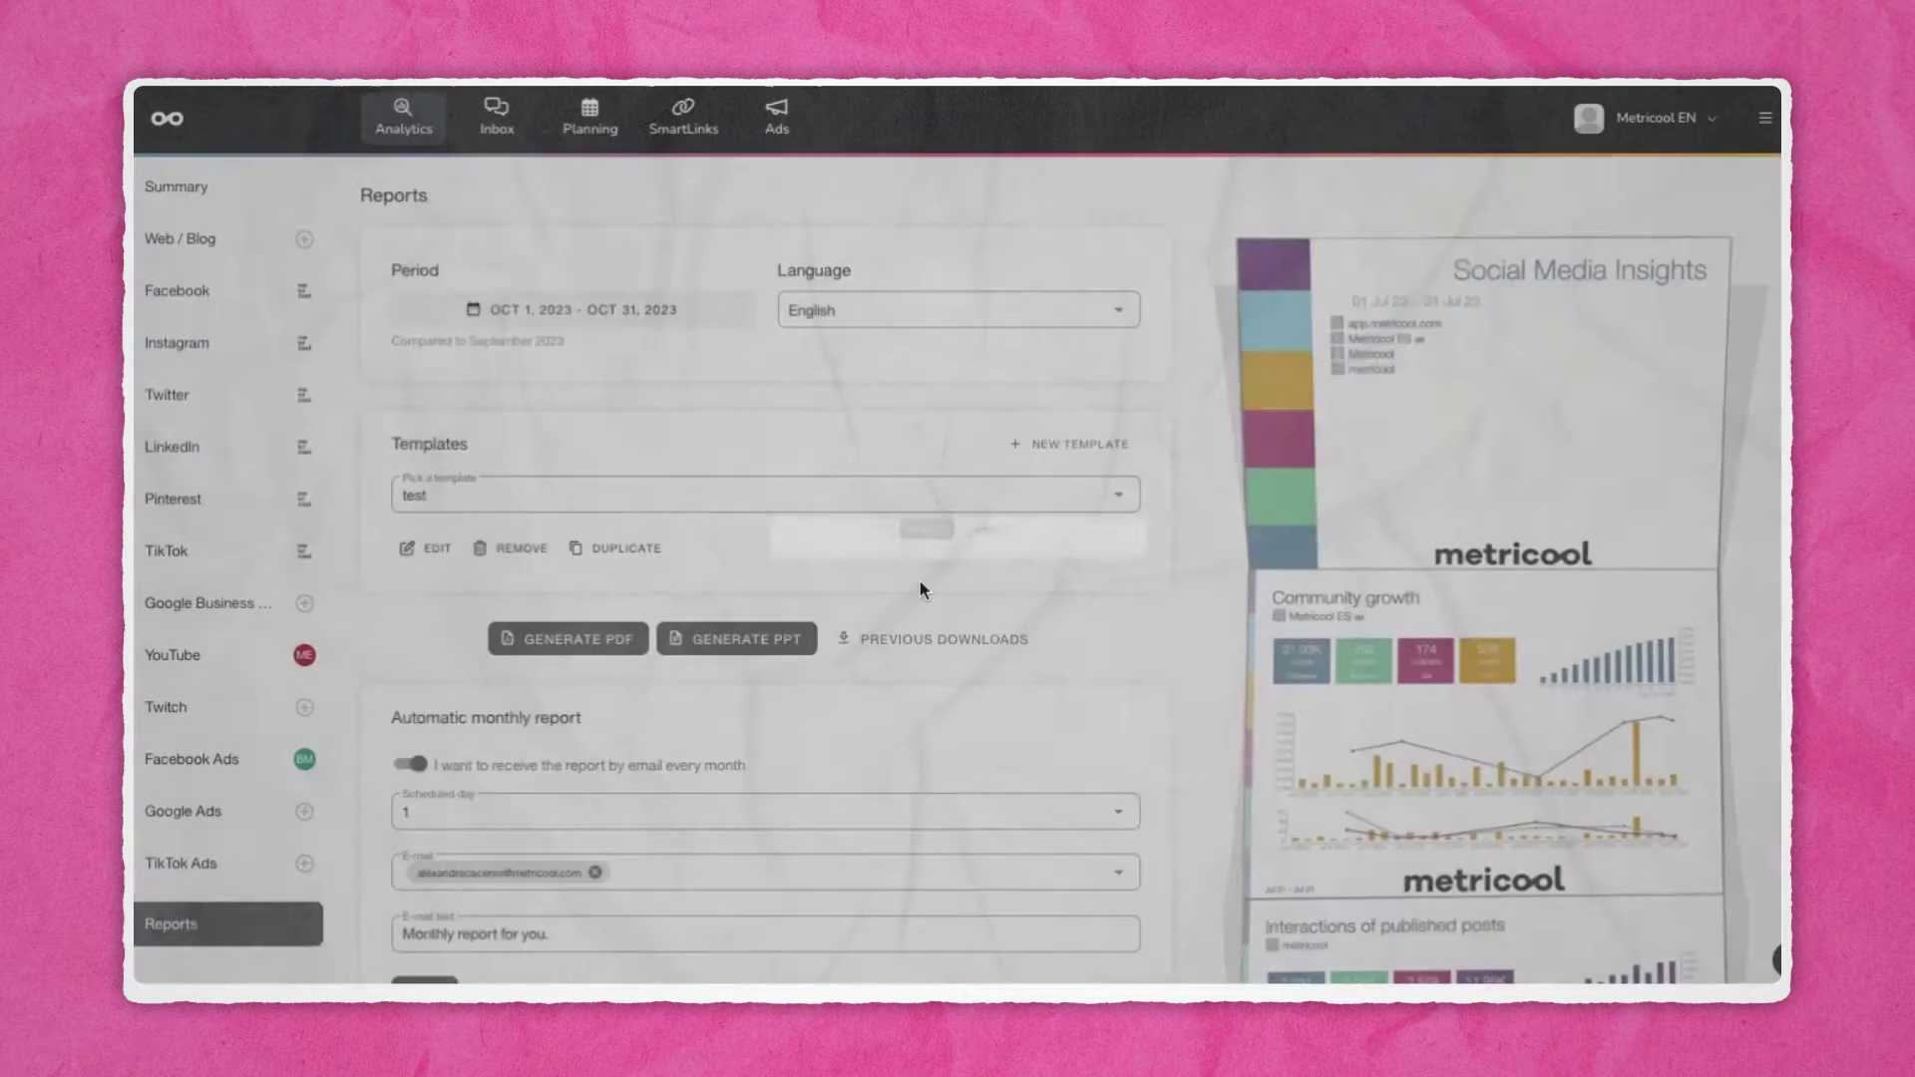
In the report's sections, sort the Facebook Page content by Comments.
scroll(918, 588, down, 2)
scroll(923, 599, down, 3)
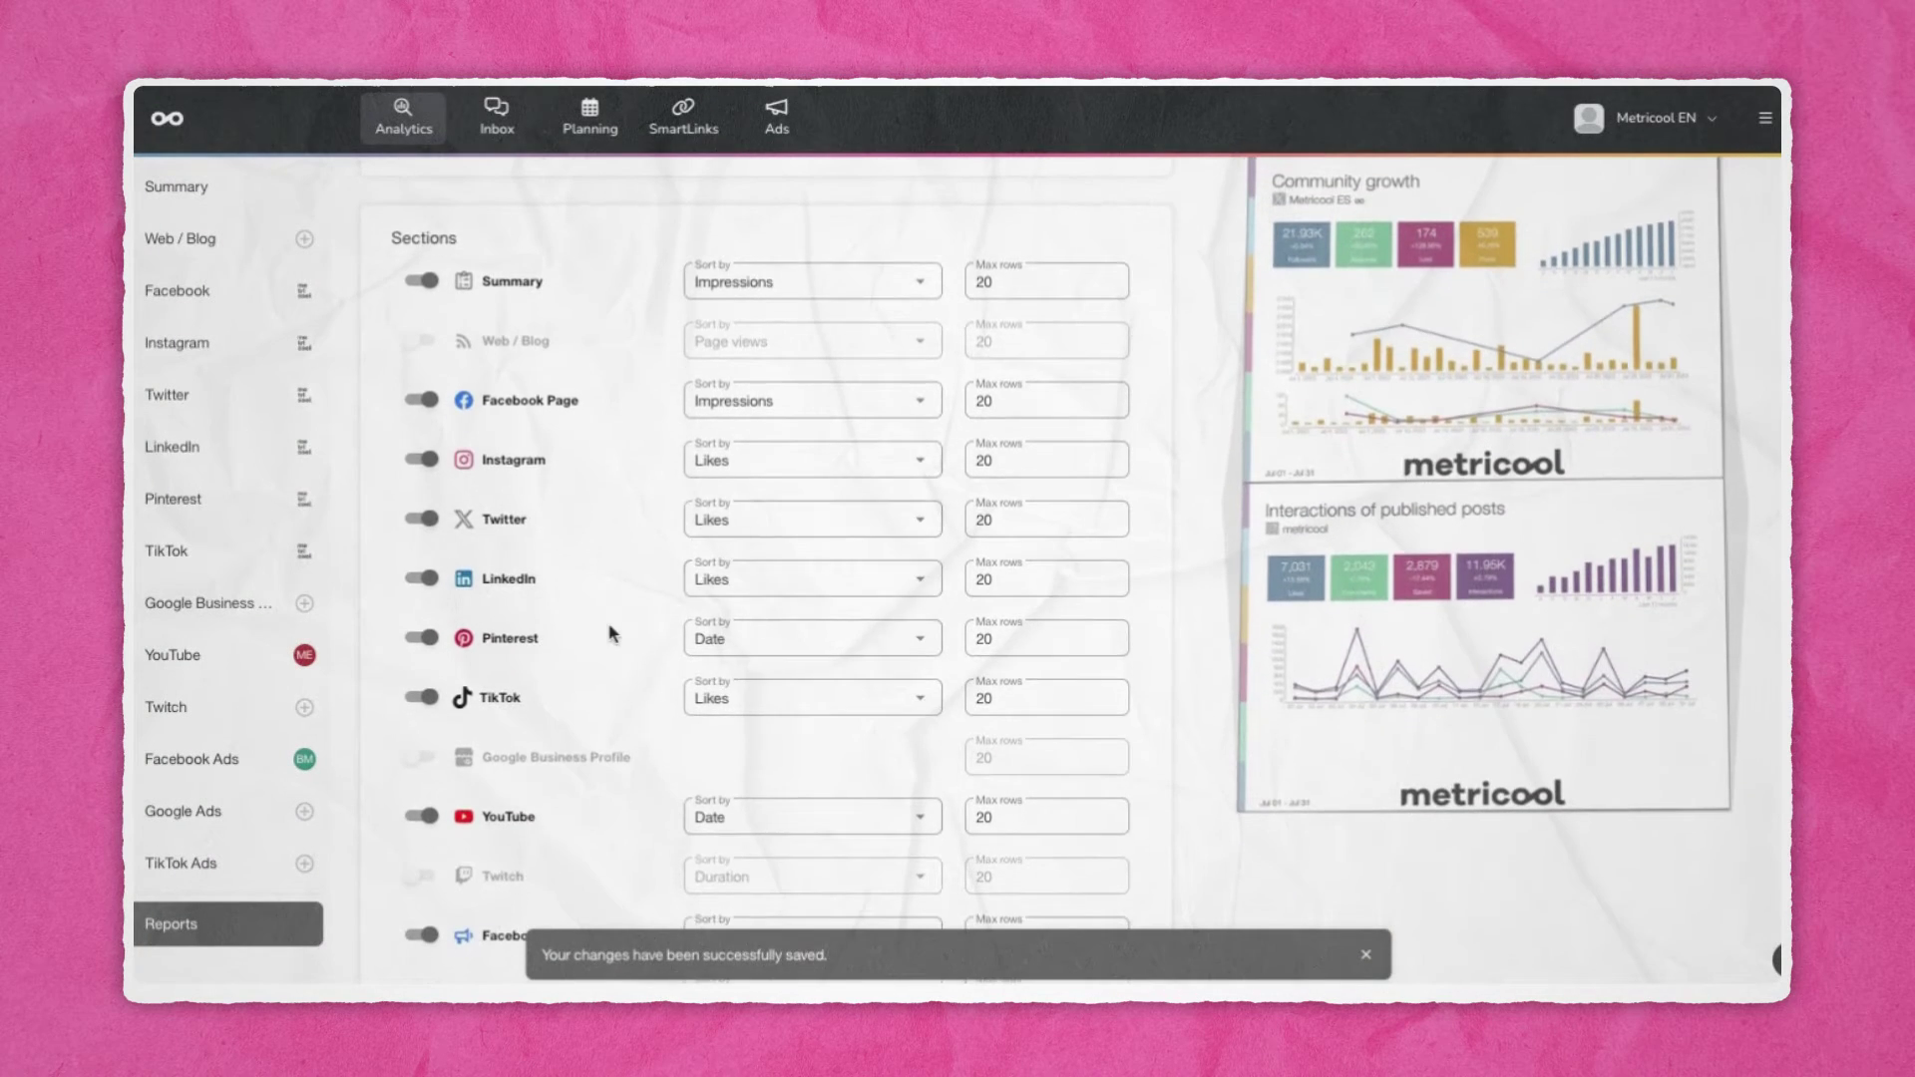
scroll(613, 633, down, 1)
click(780, 376)
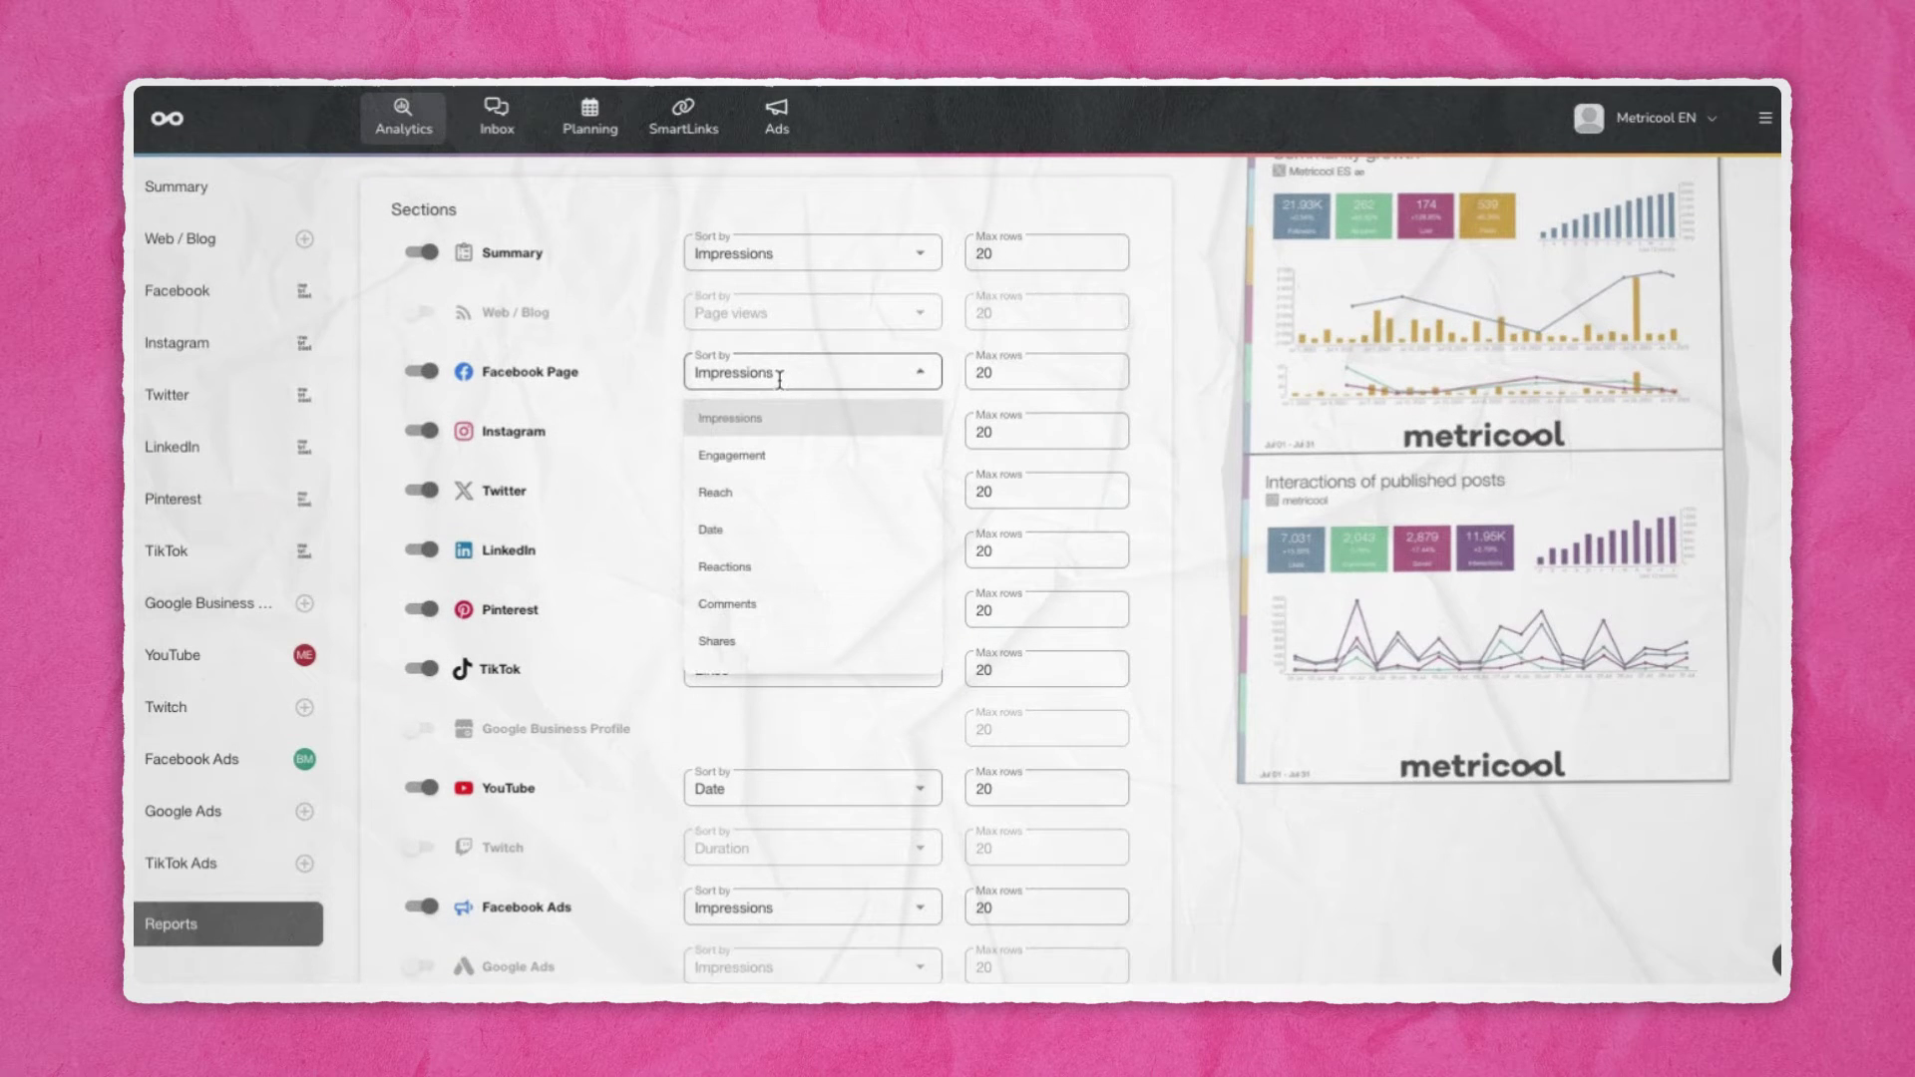
click(768, 605)
scroll(973, 644, down, 2)
scroll(975, 646, down, 2)
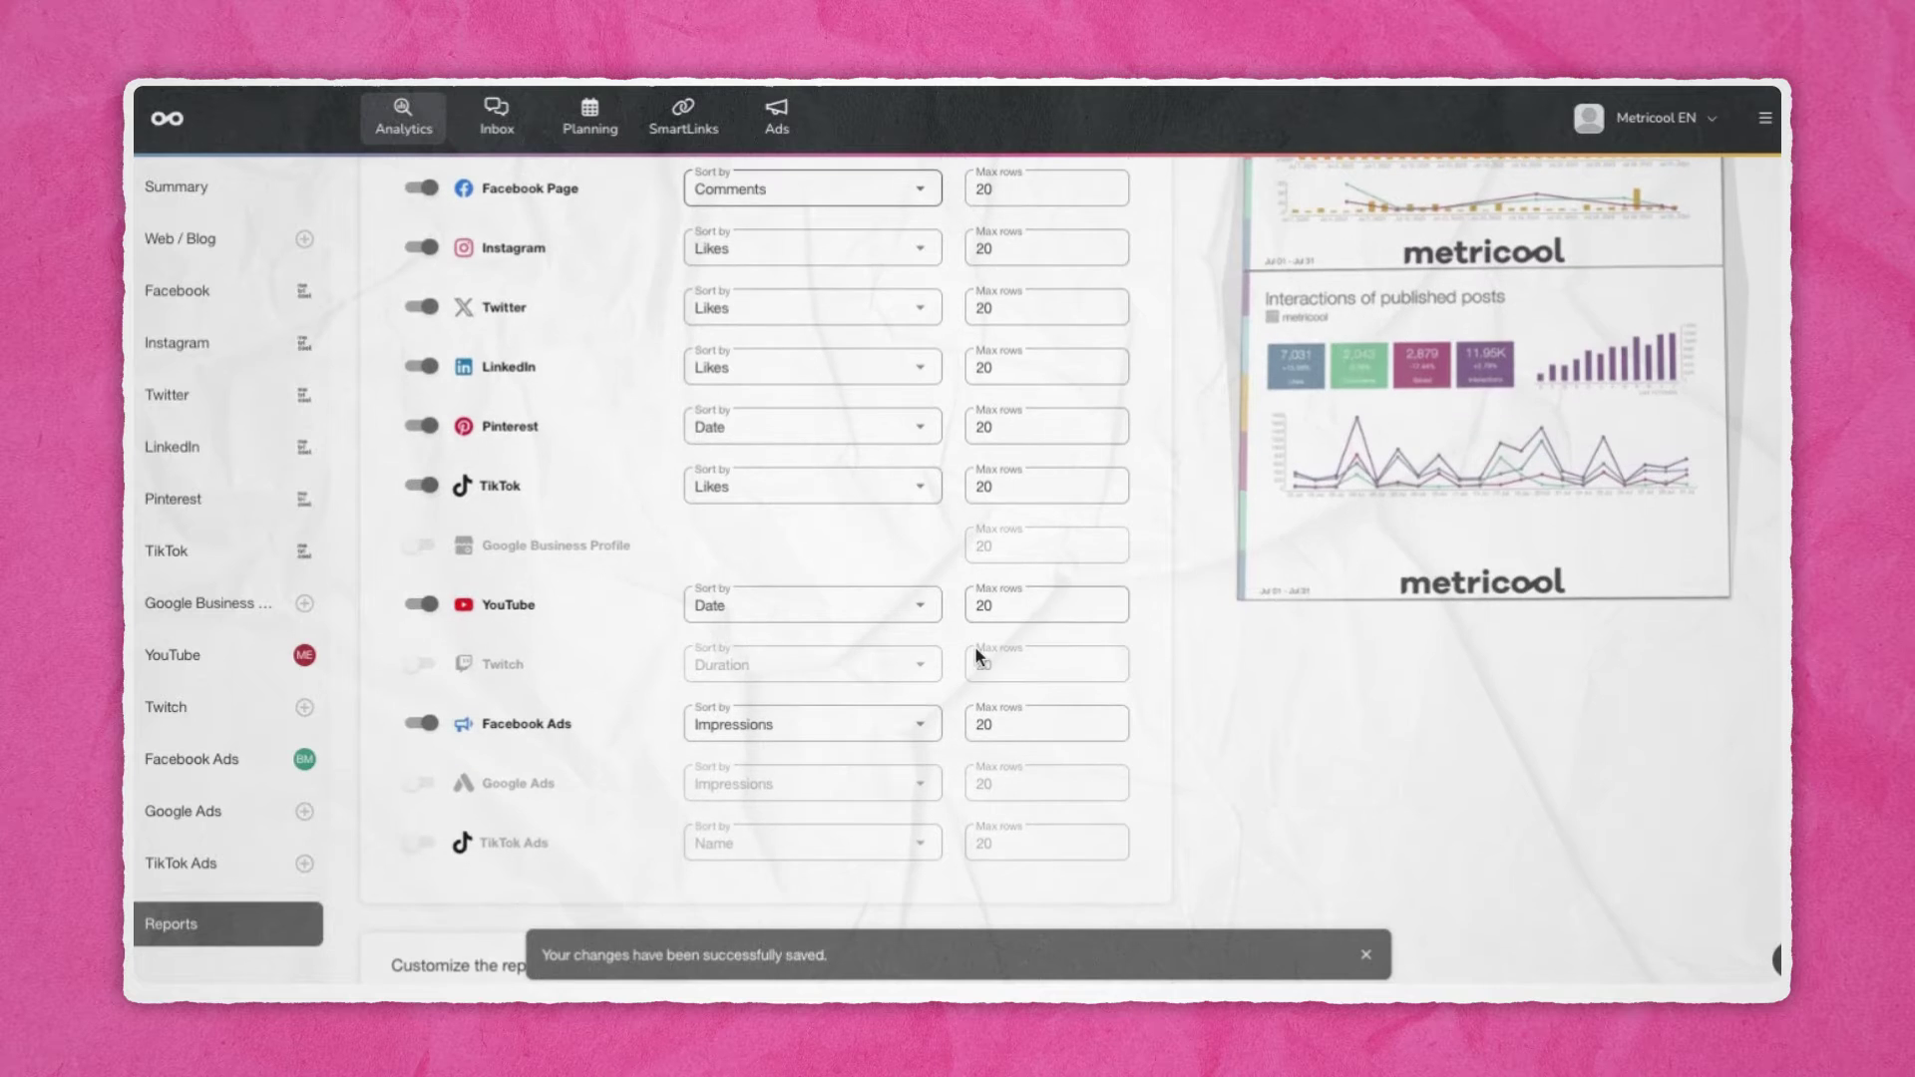
Set the scheduled day of the automatic monthly report email to 15.
scroll(847, 671, up, 2)
scroll(847, 671, down, 4)
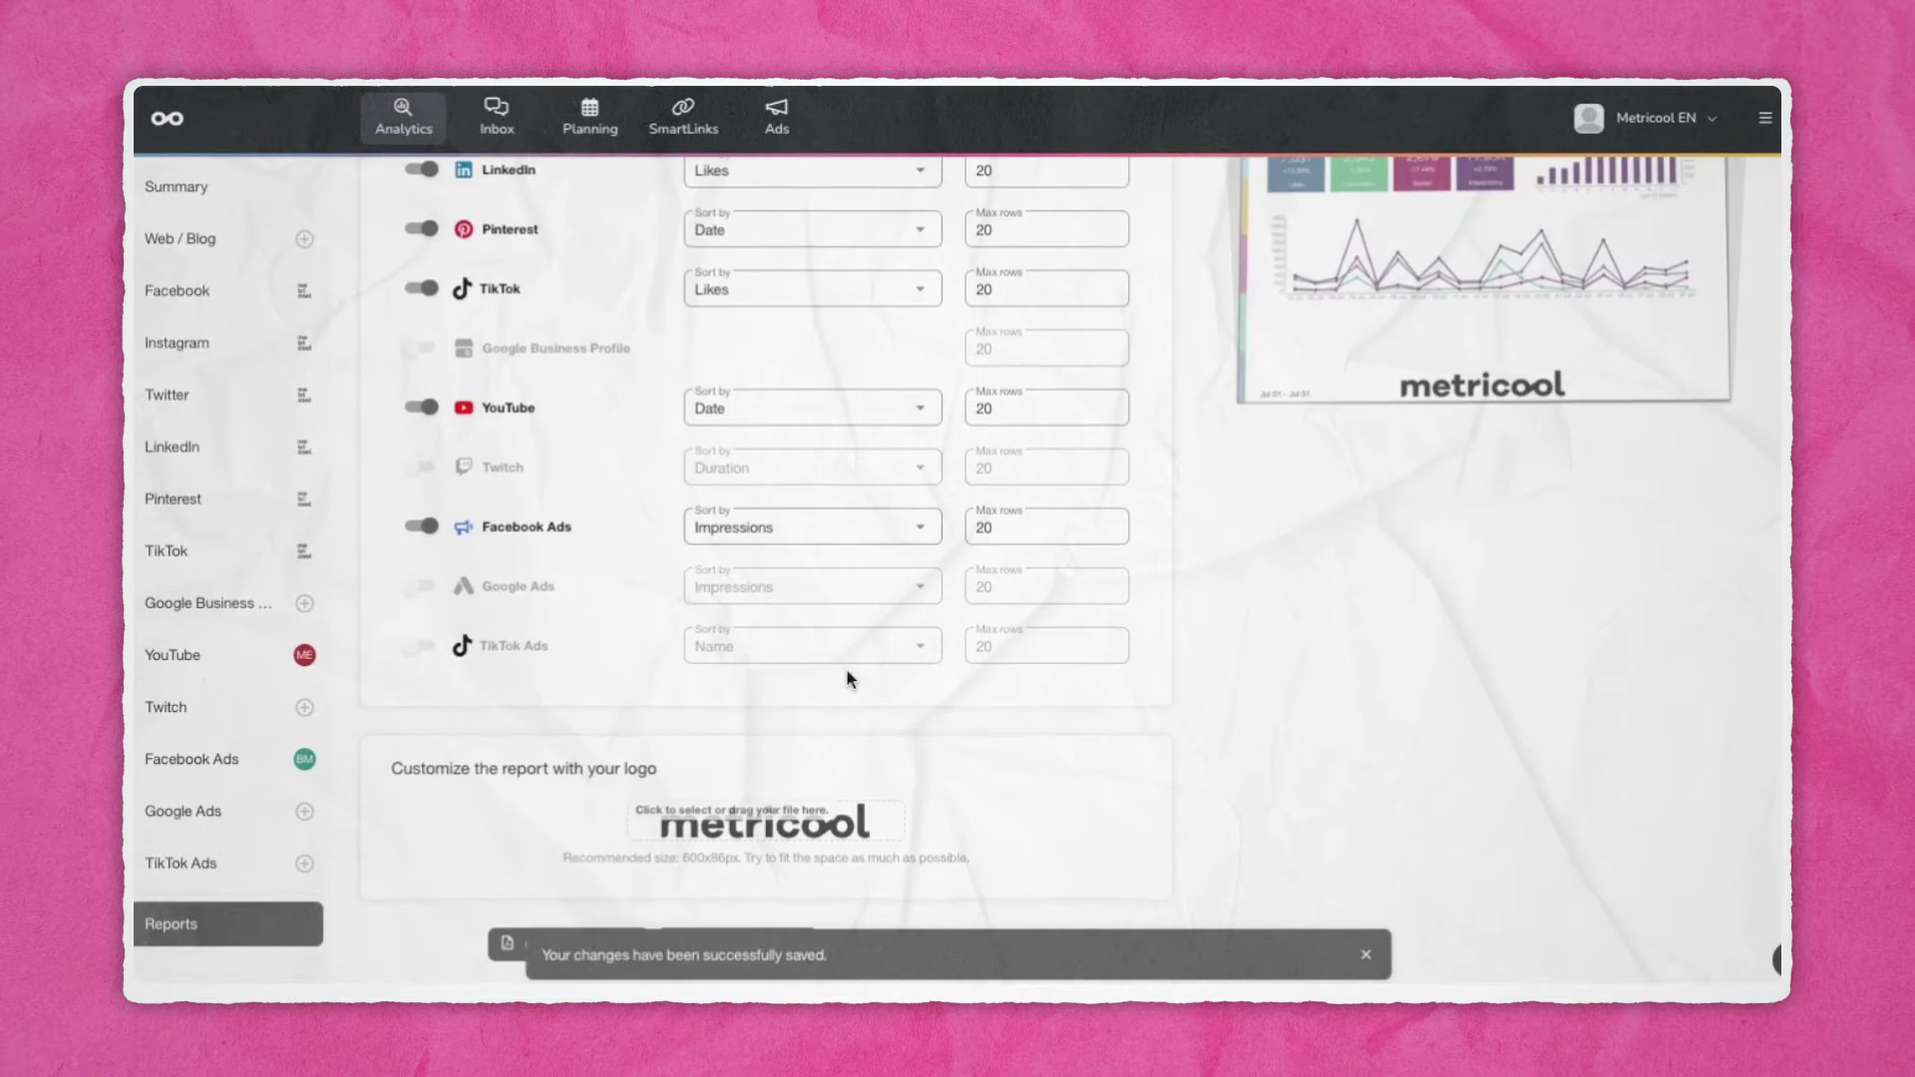
scroll(1071, 696, down, 3)
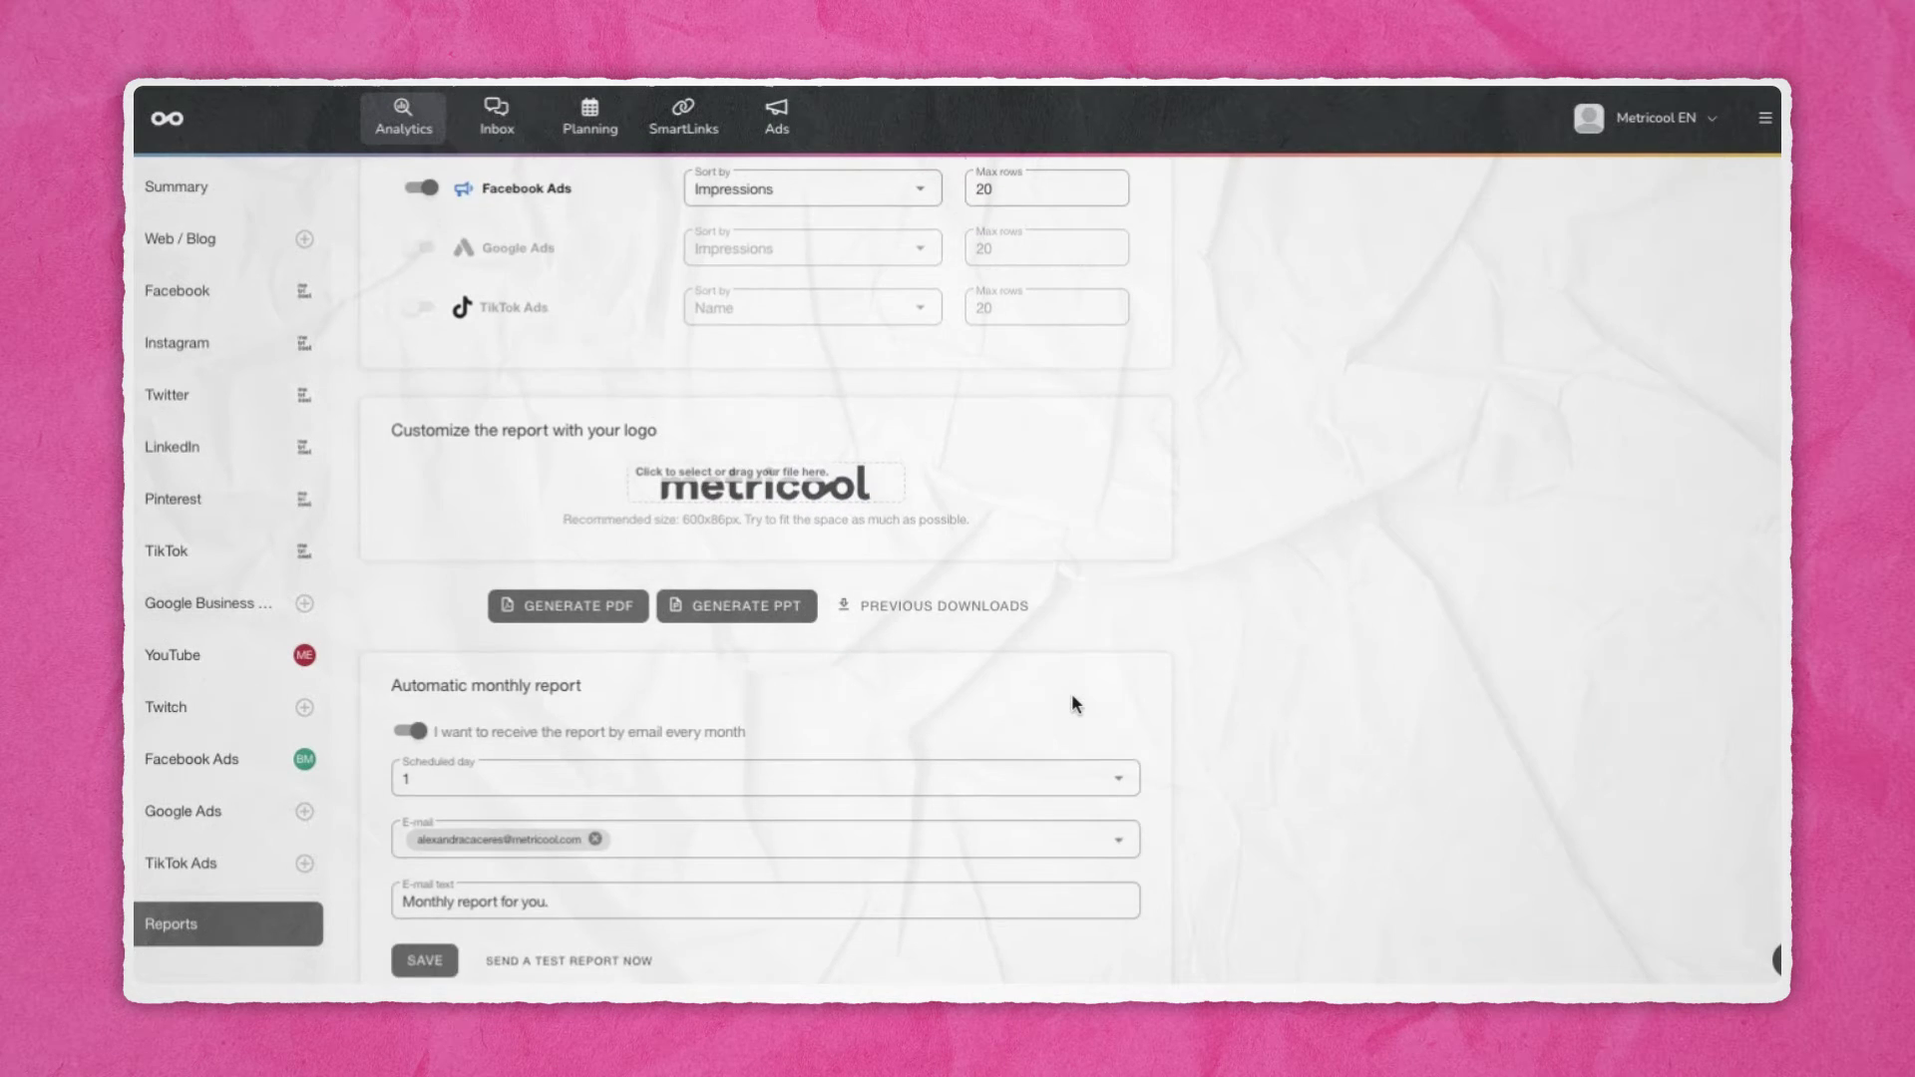
scroll(1071, 703, down, 1)
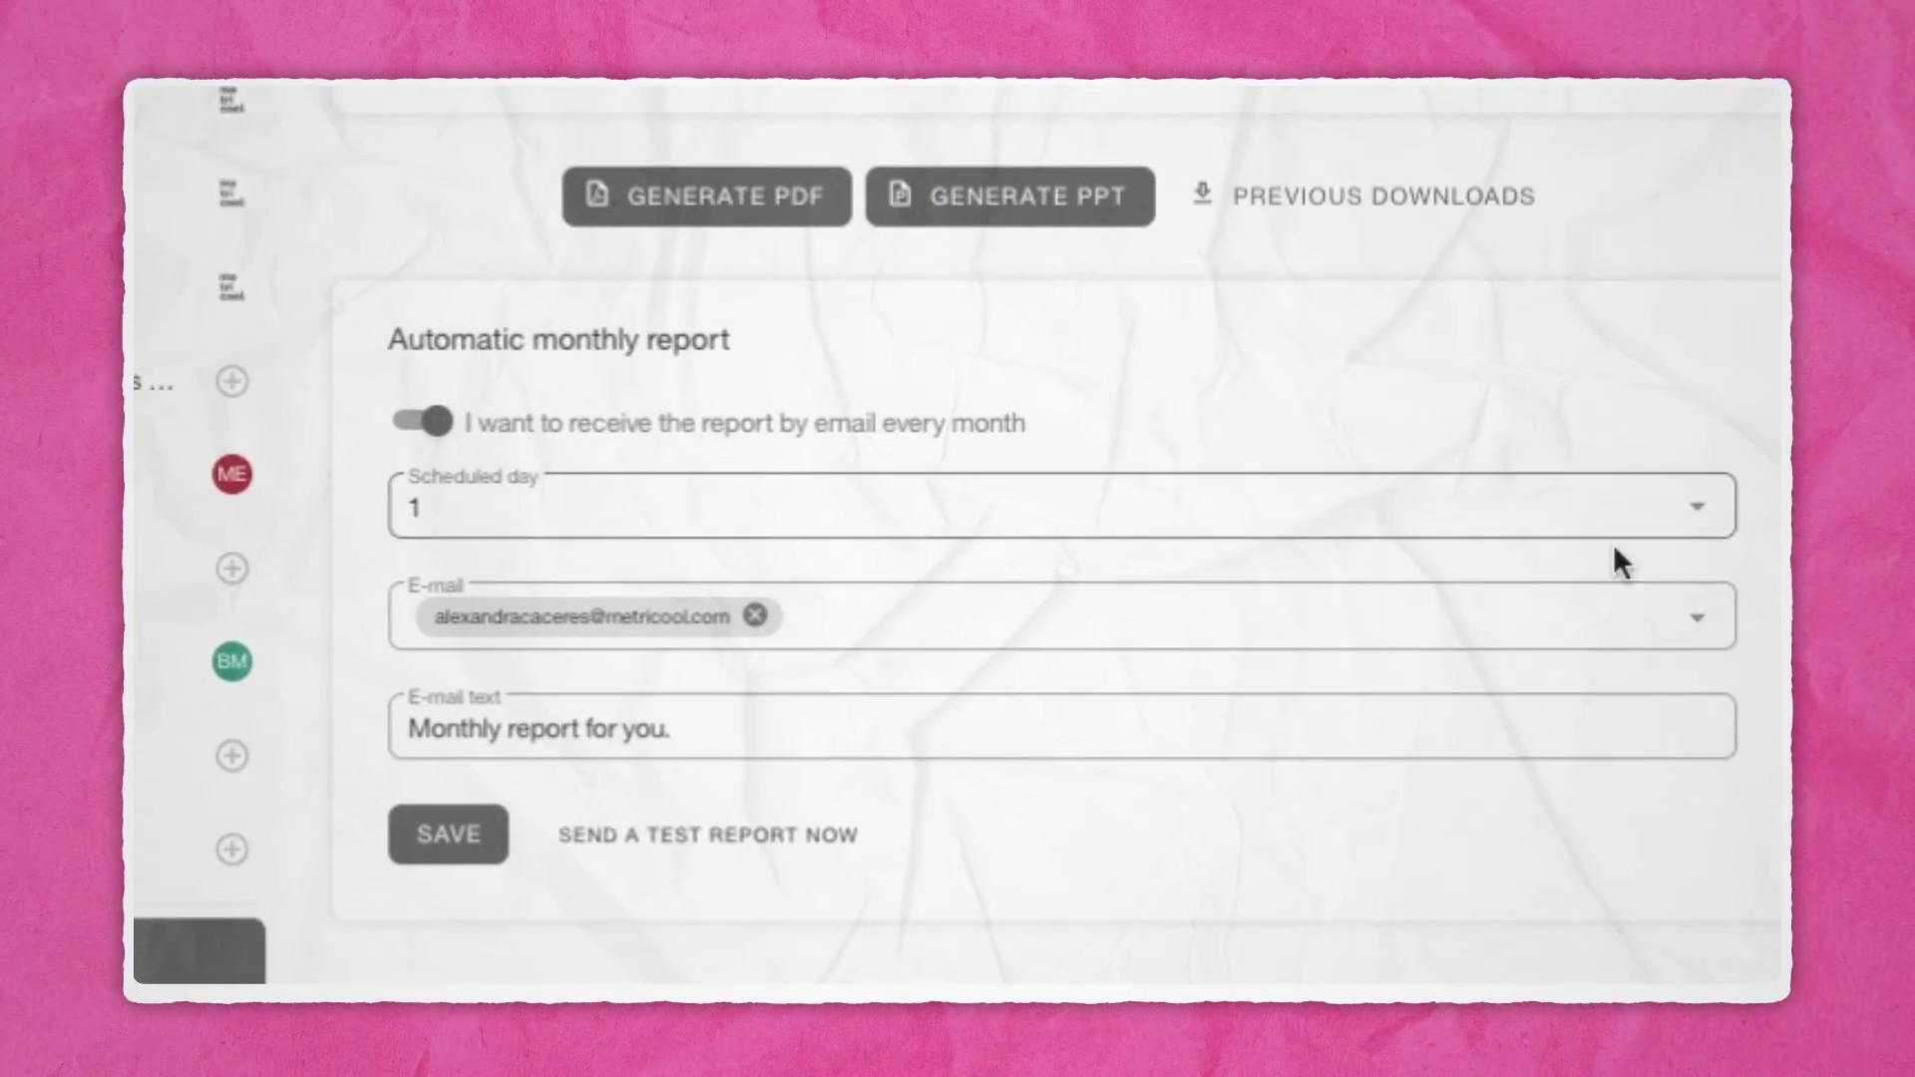
click(1537, 528)
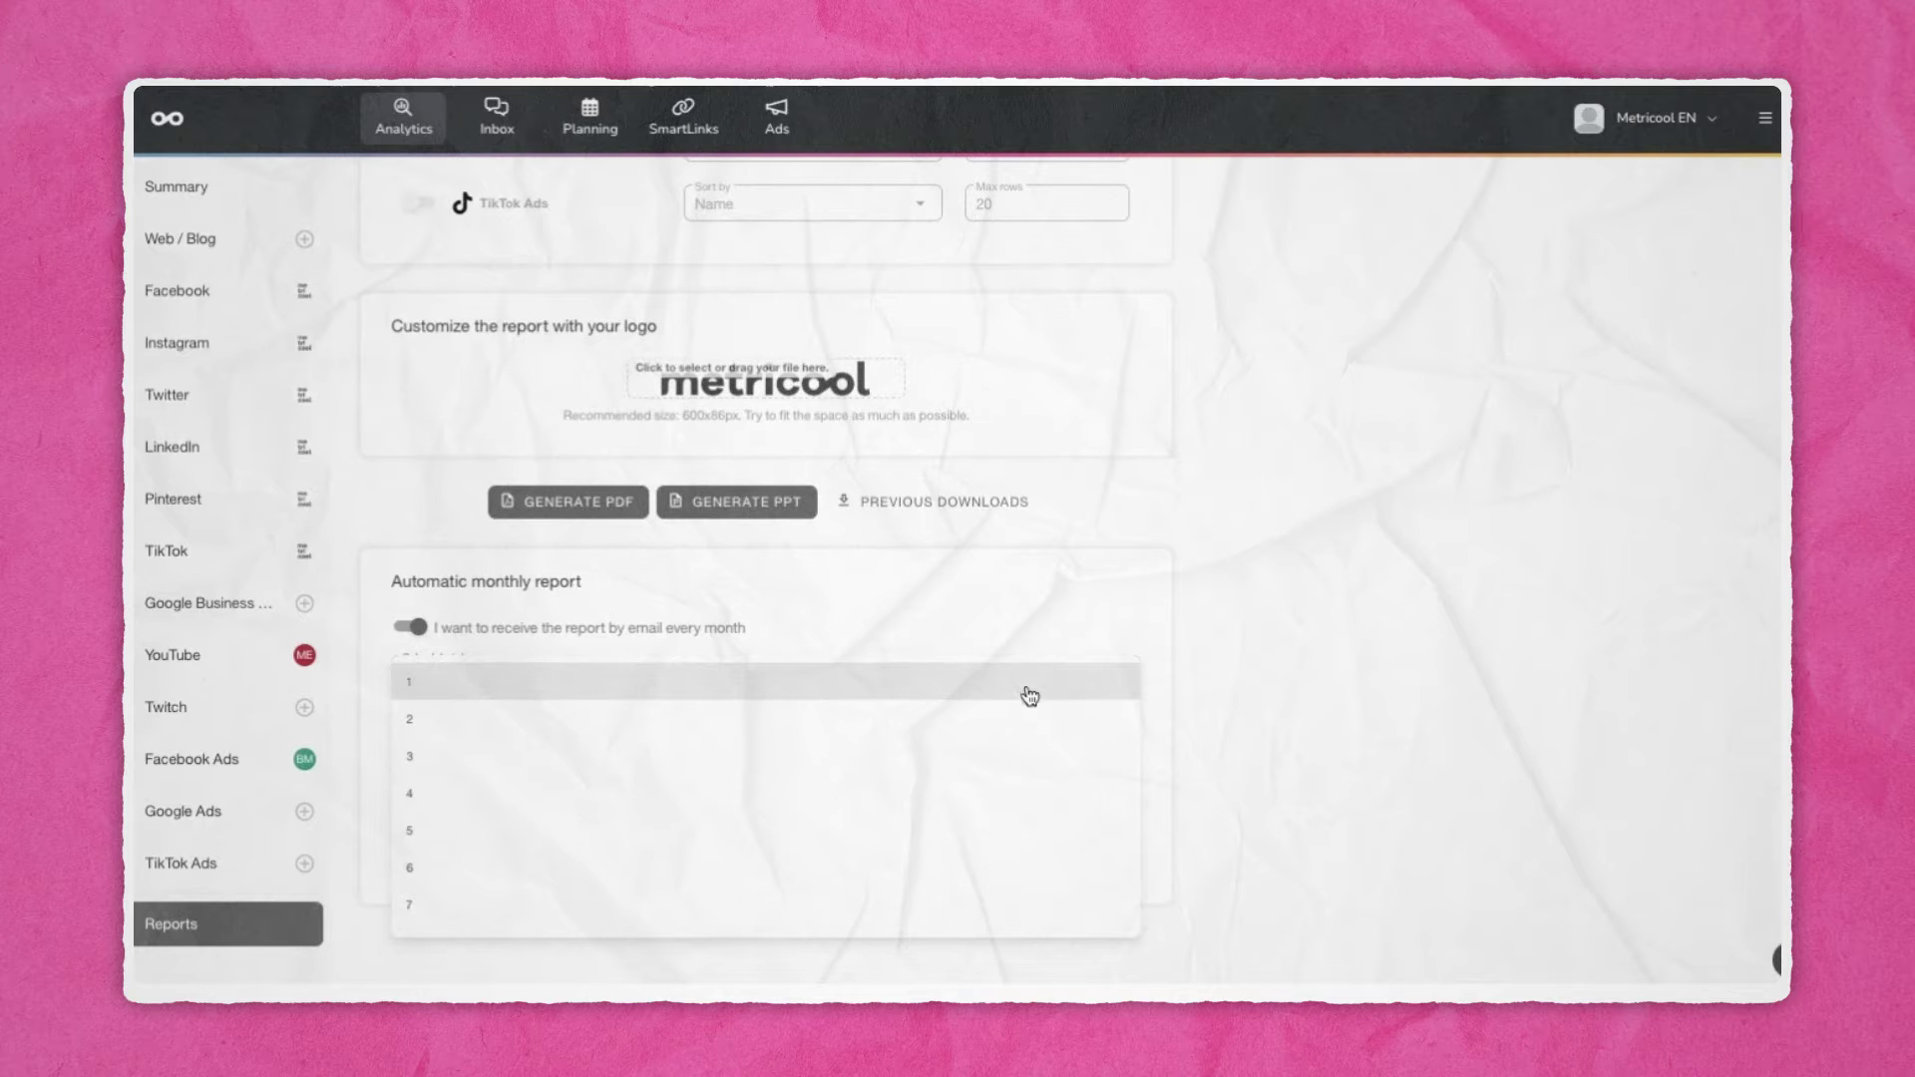
scroll(1038, 870, down, 2)
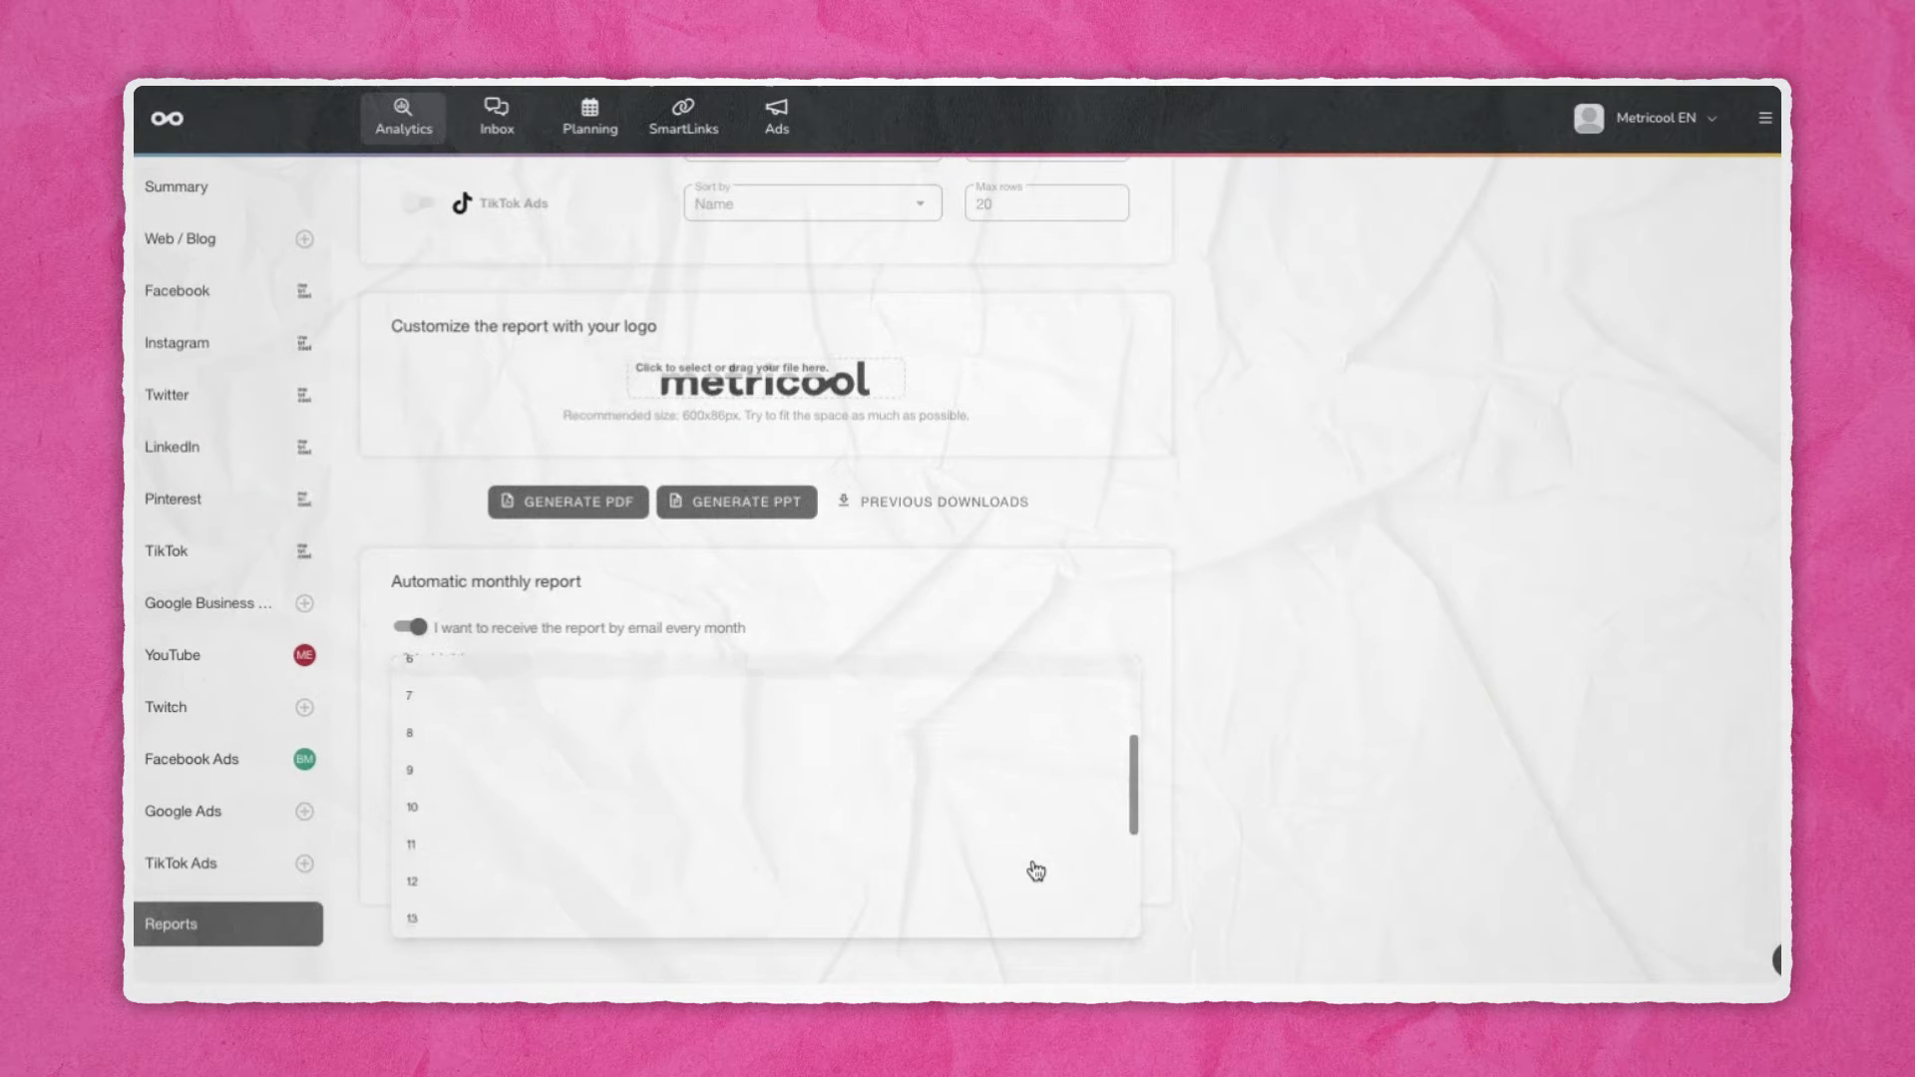
click(987, 879)
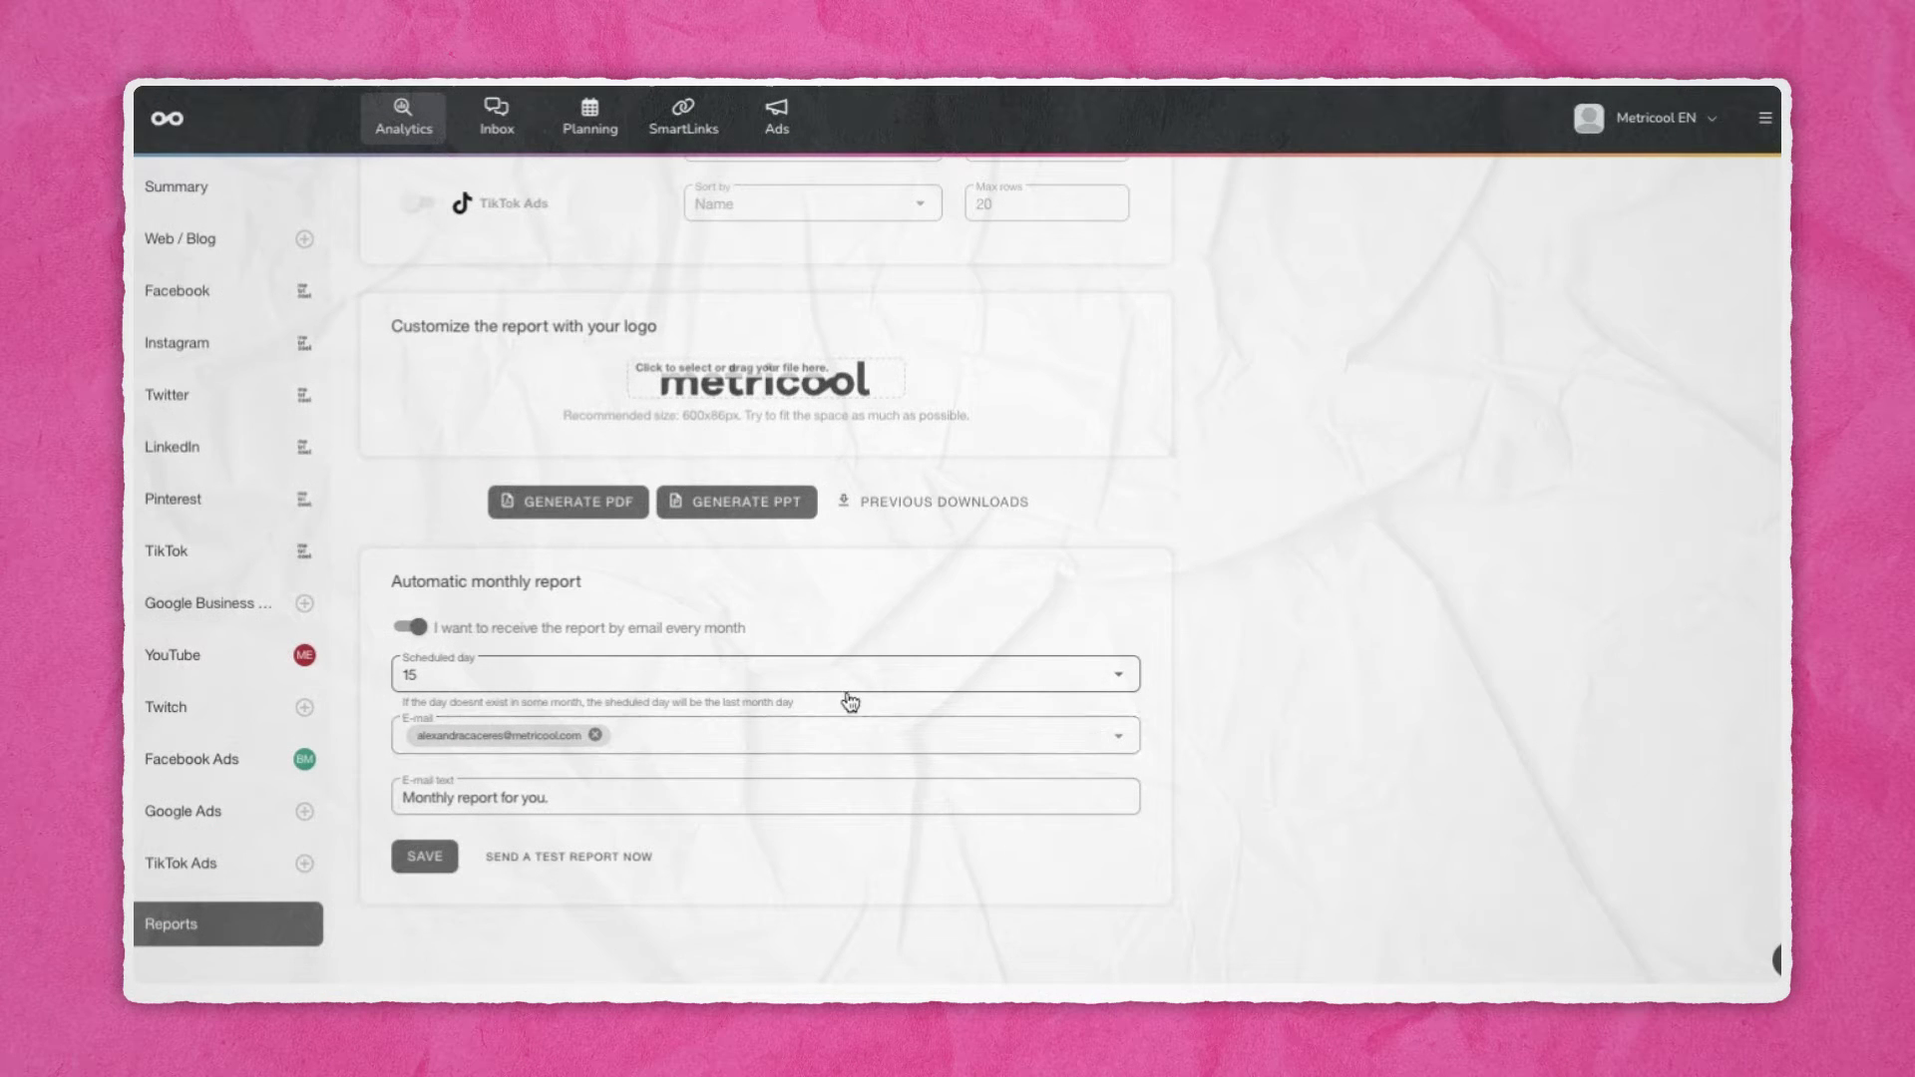
click(1046, 682)
click(1063, 593)
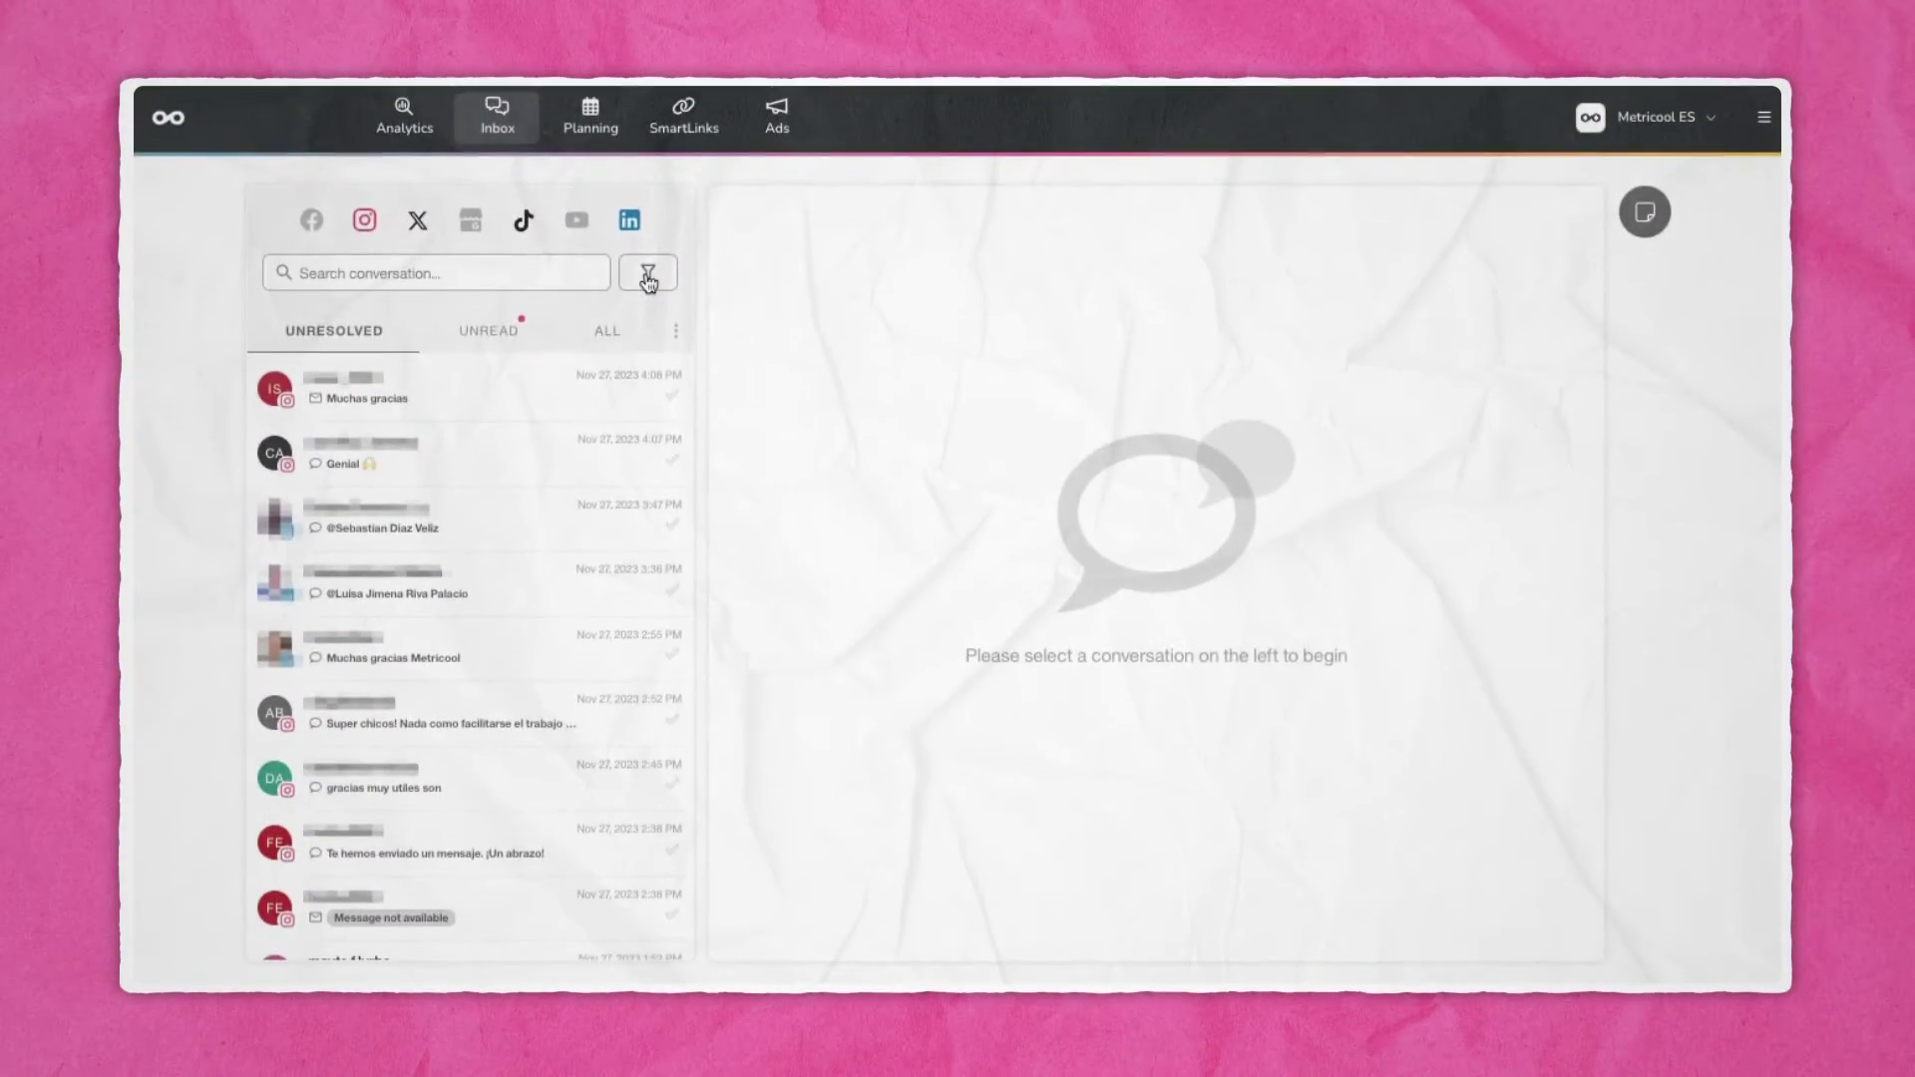
Examine the message types in the inbox conversation filter, with Google Business Profile reviews included.
click(648, 279)
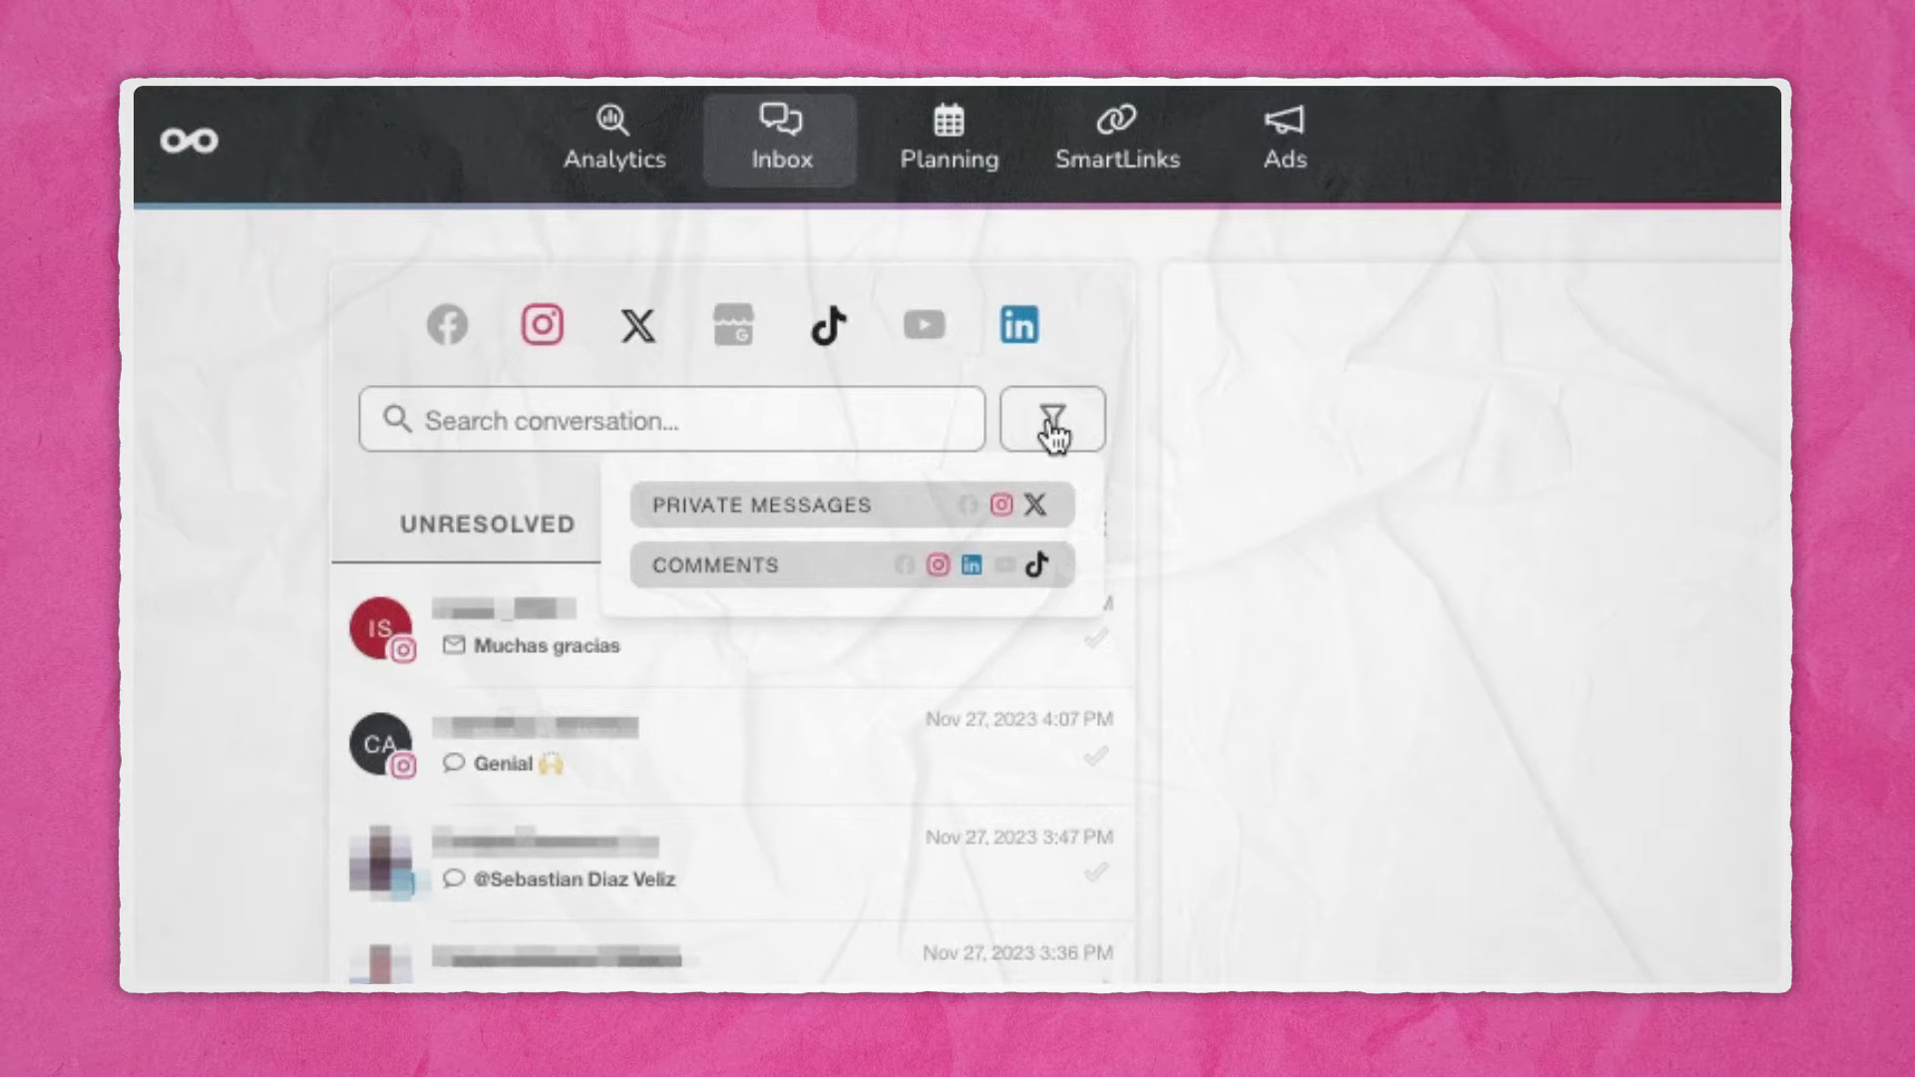
click(1052, 431)
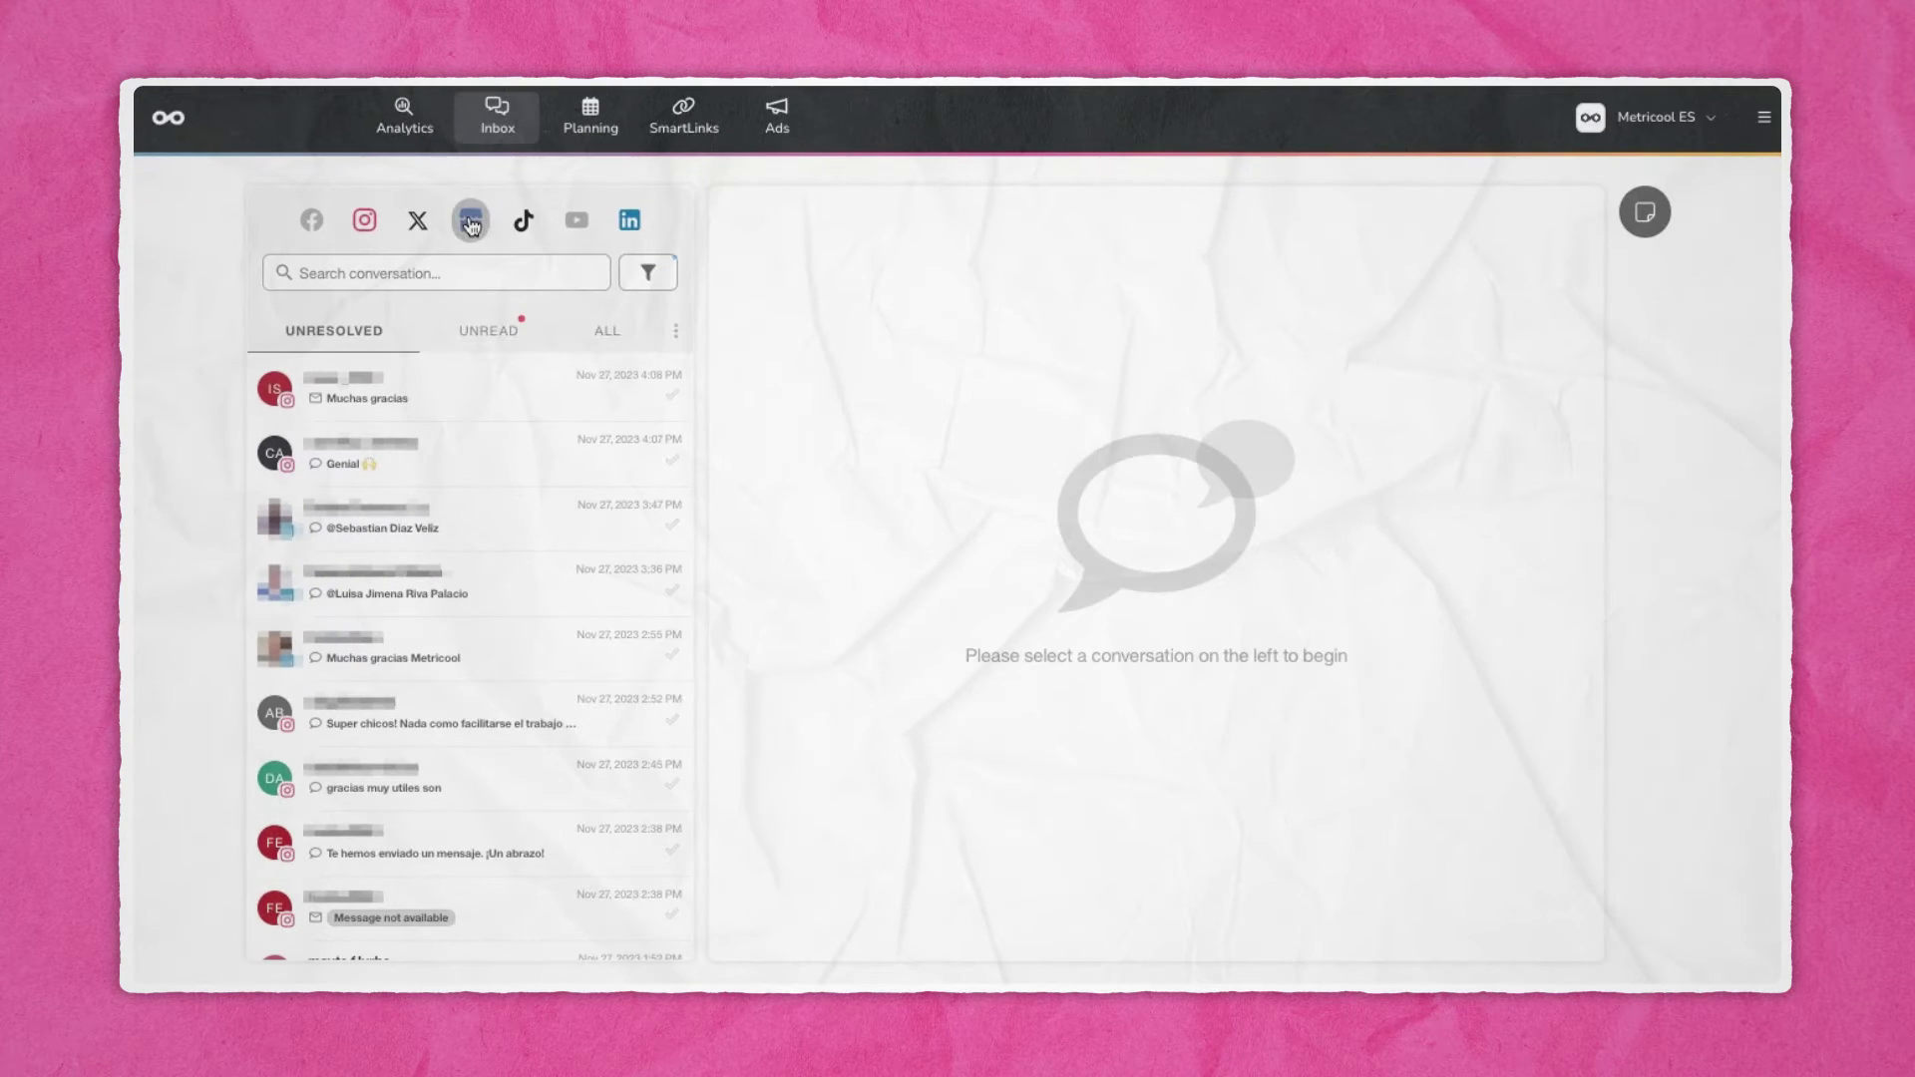
click(648, 273)
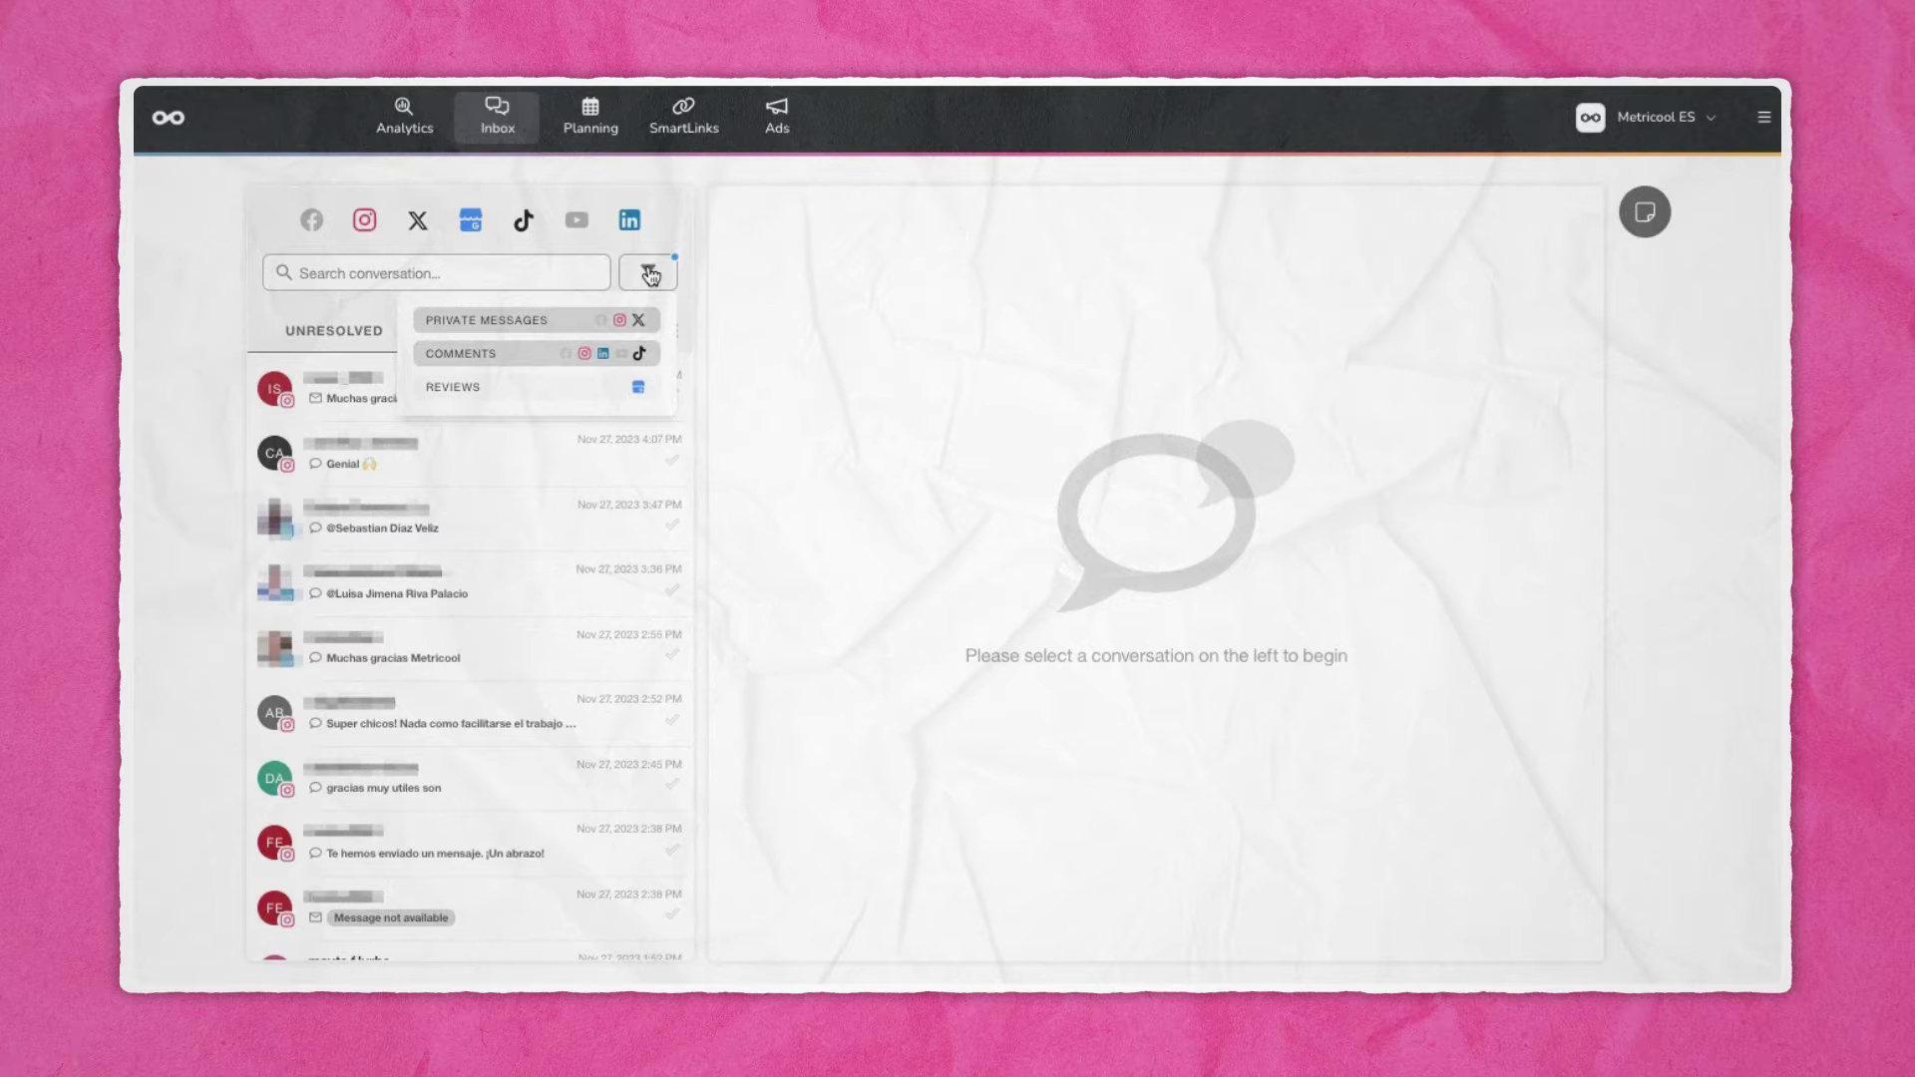
click(648, 273)
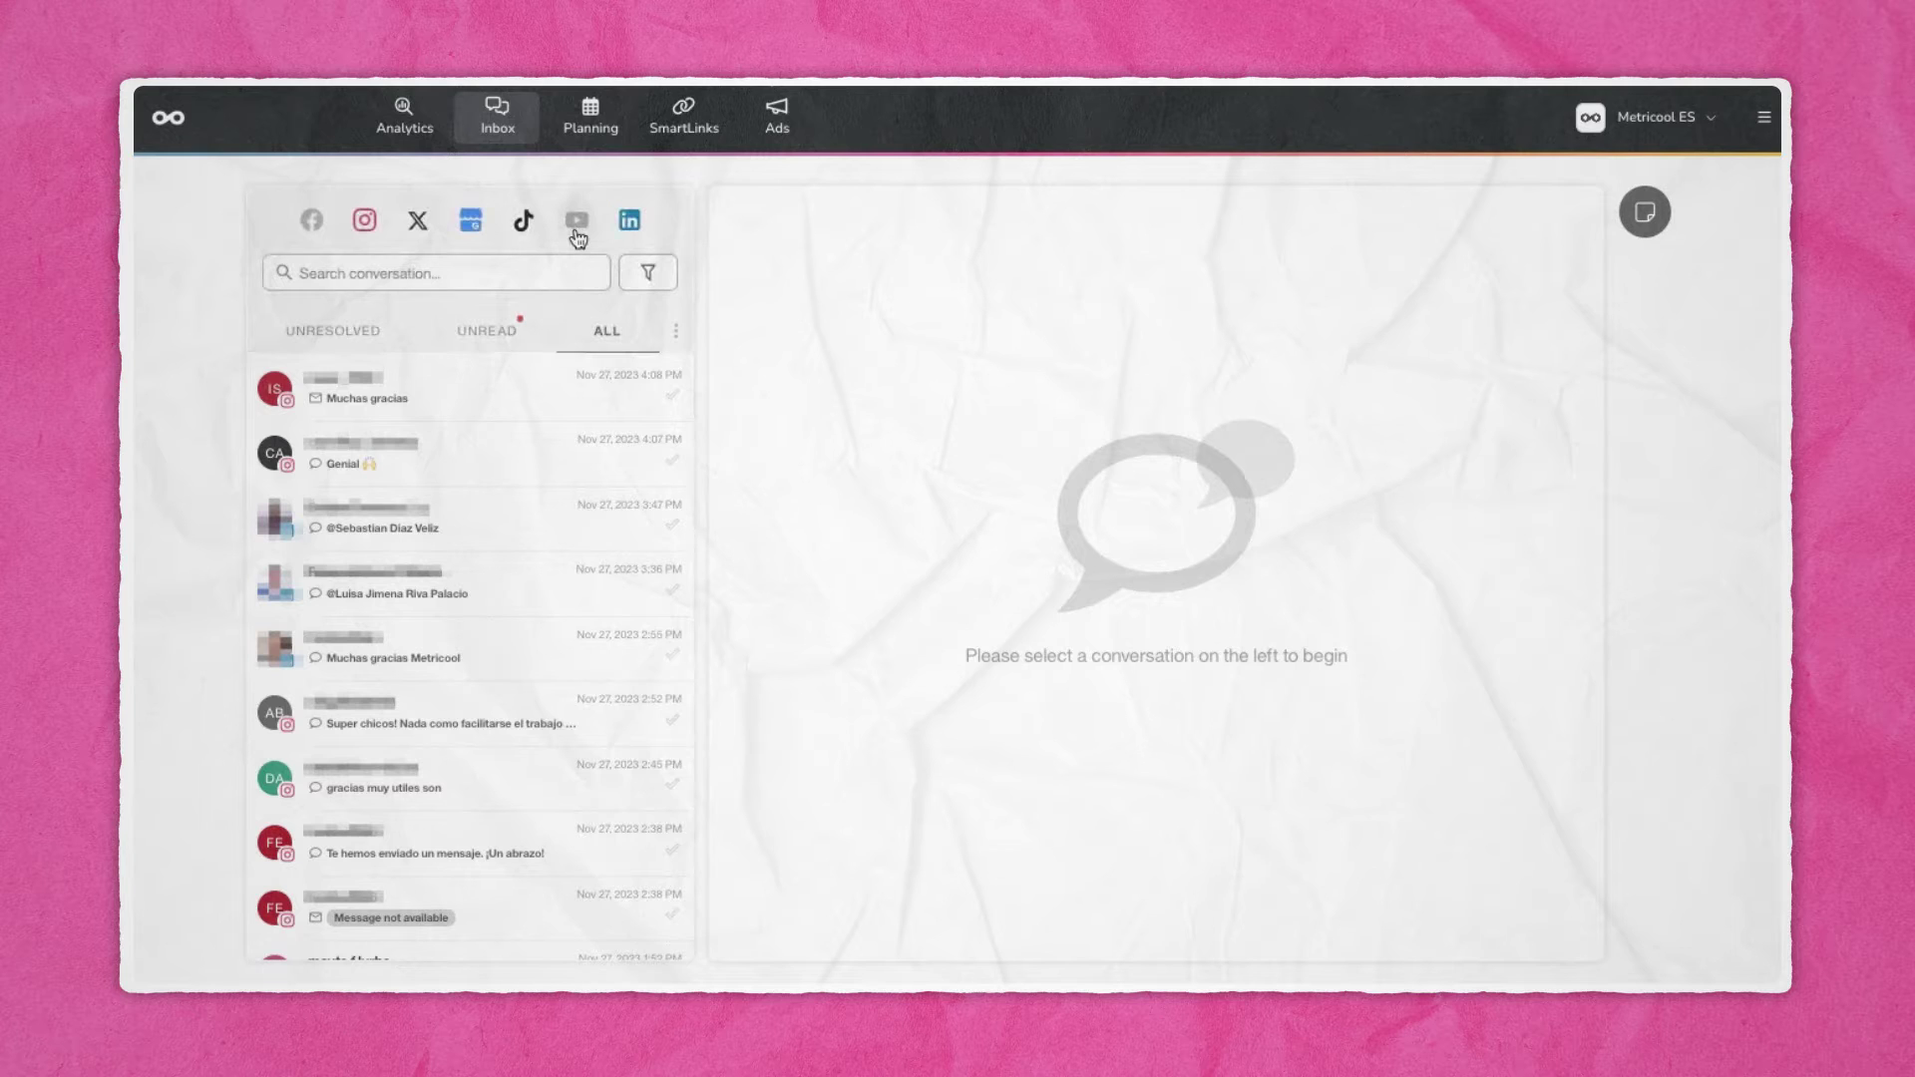
Look through the unread and unresolved inbox conversations and bring up the conversation notes.
click(492, 339)
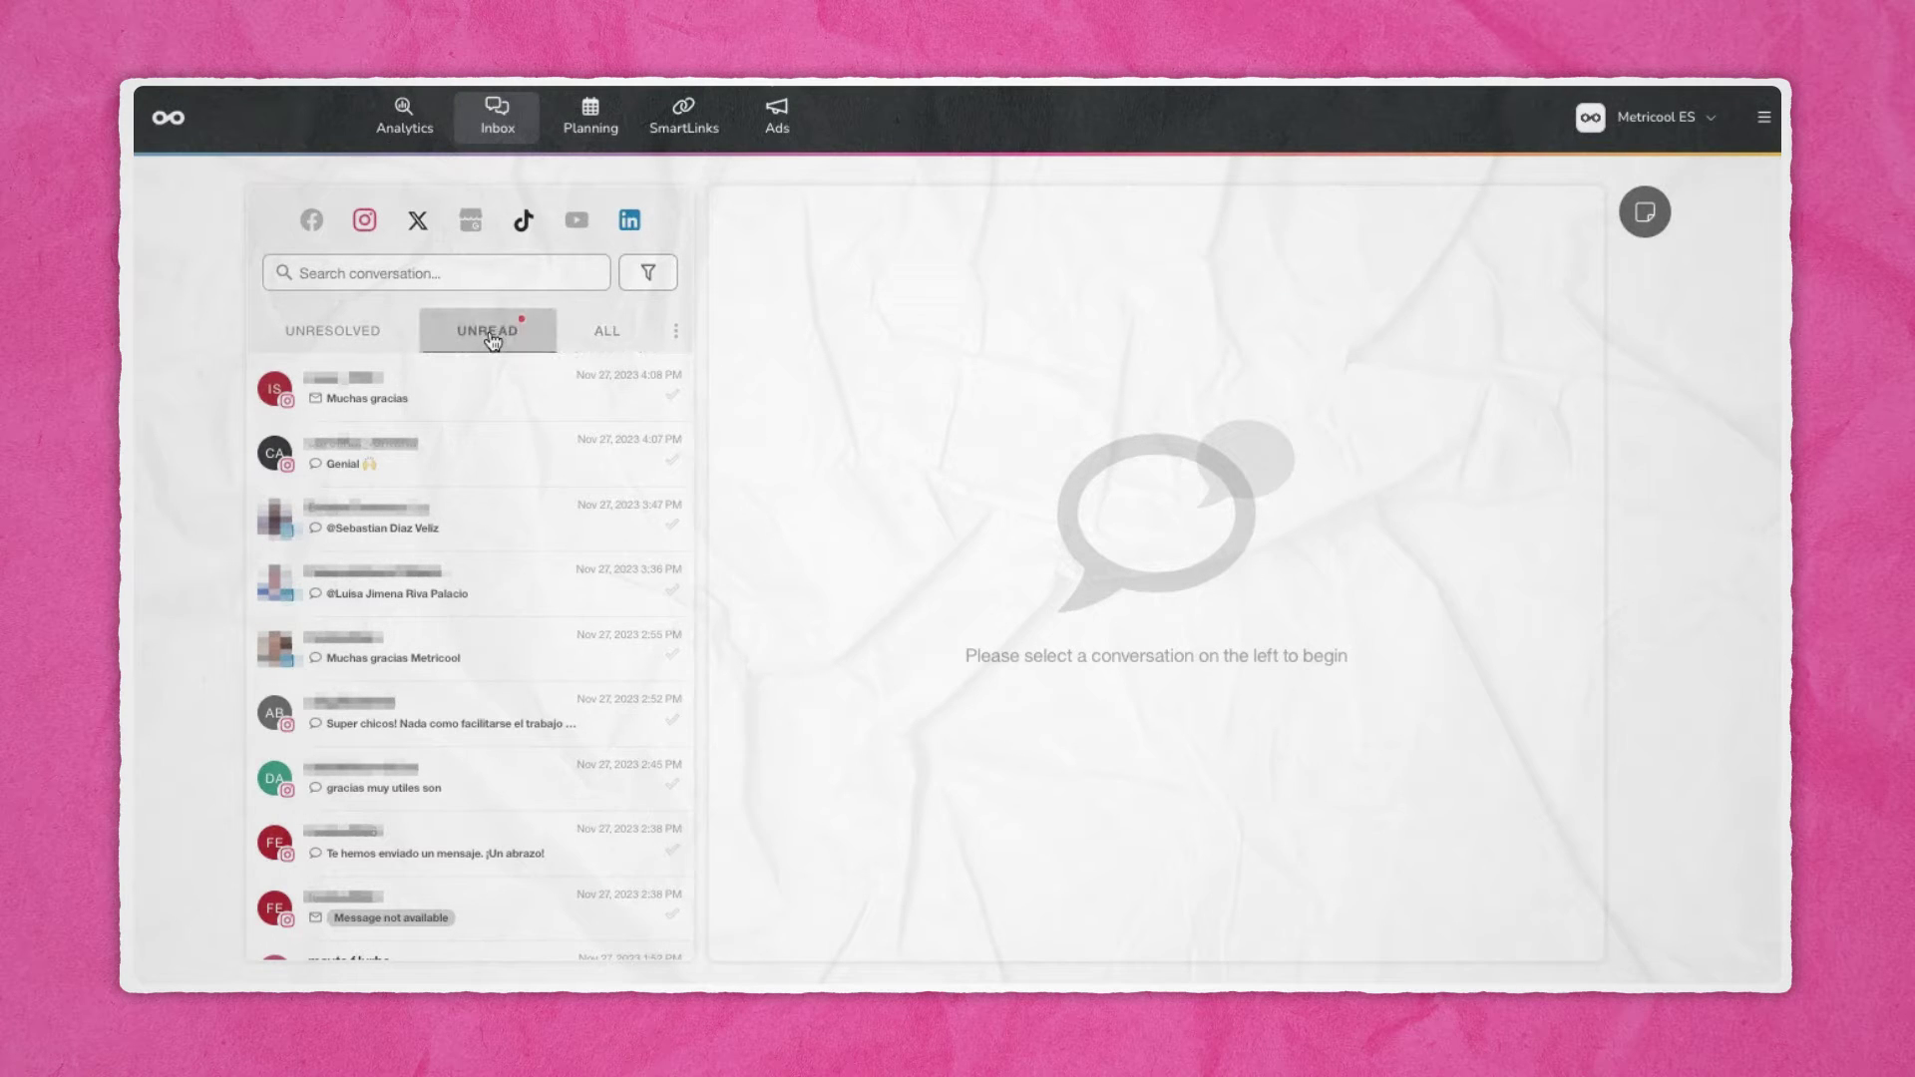
click(353, 340)
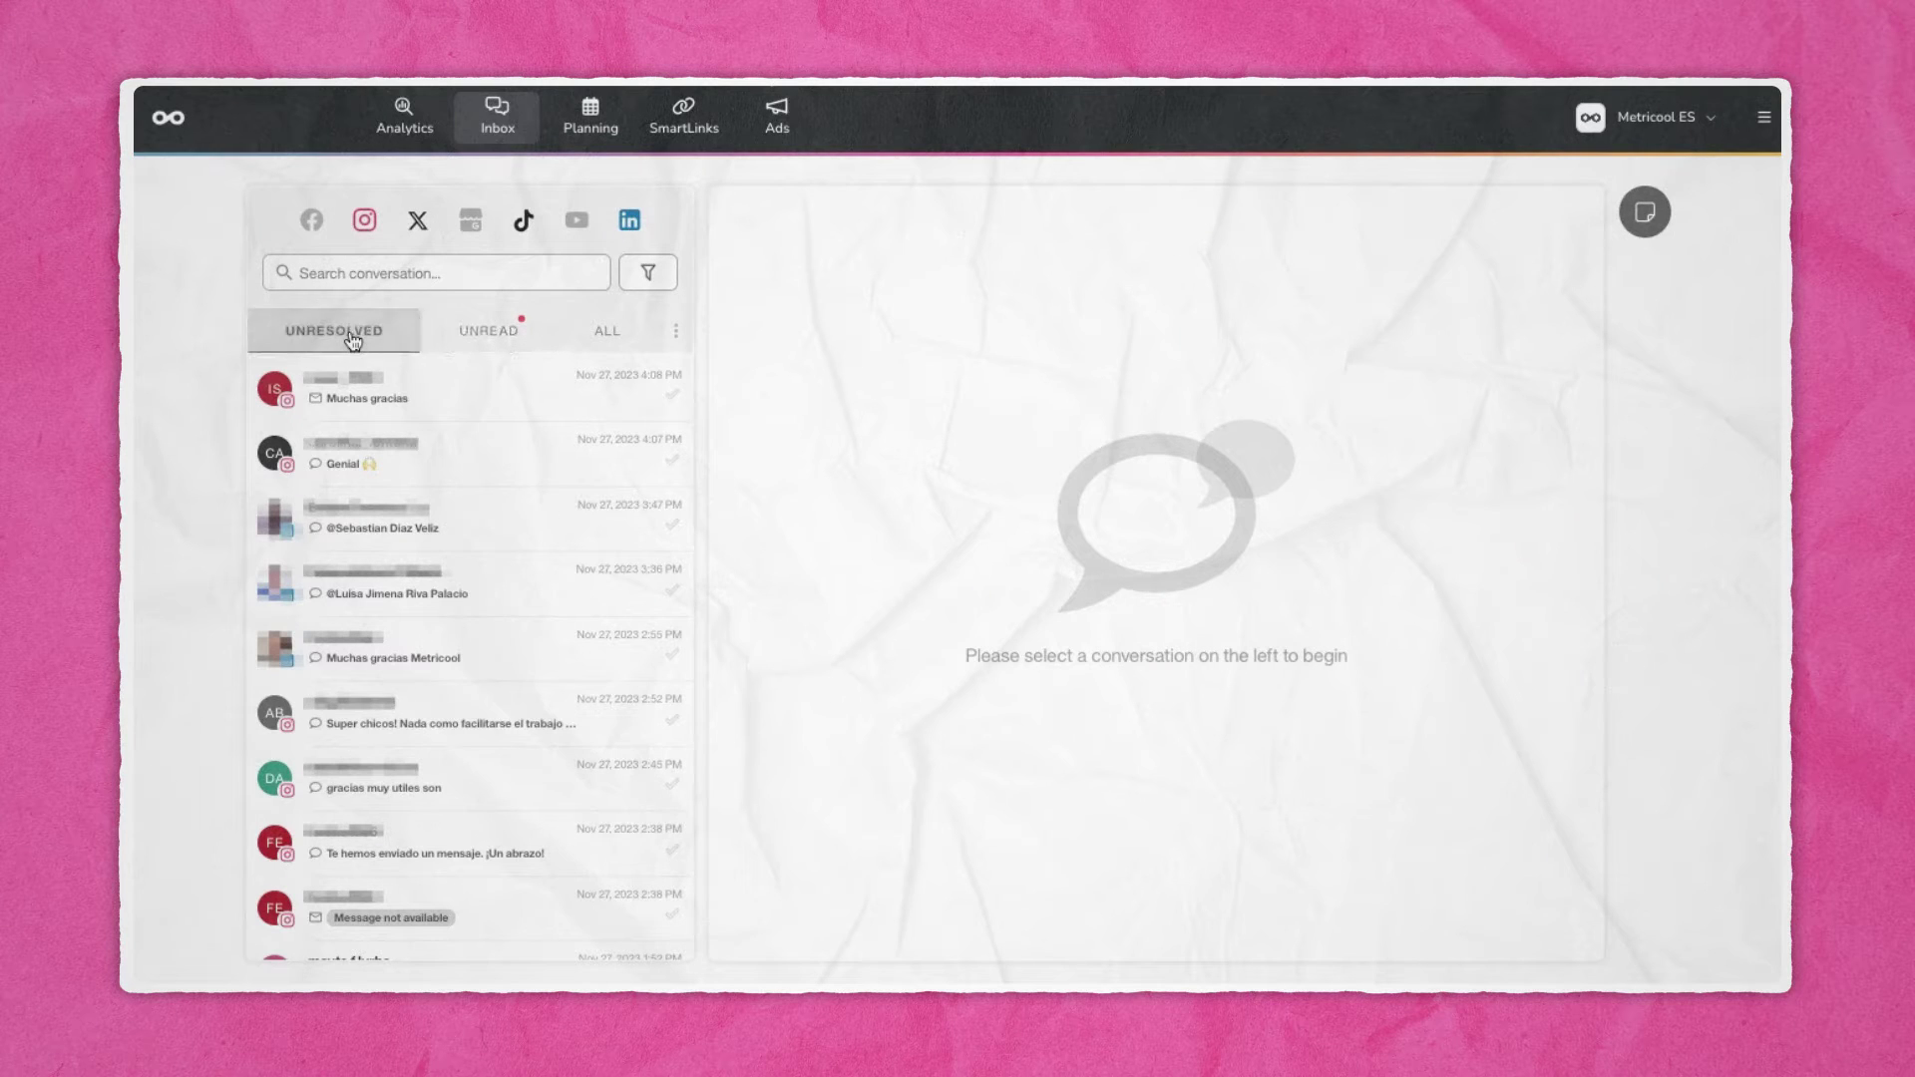
click(649, 276)
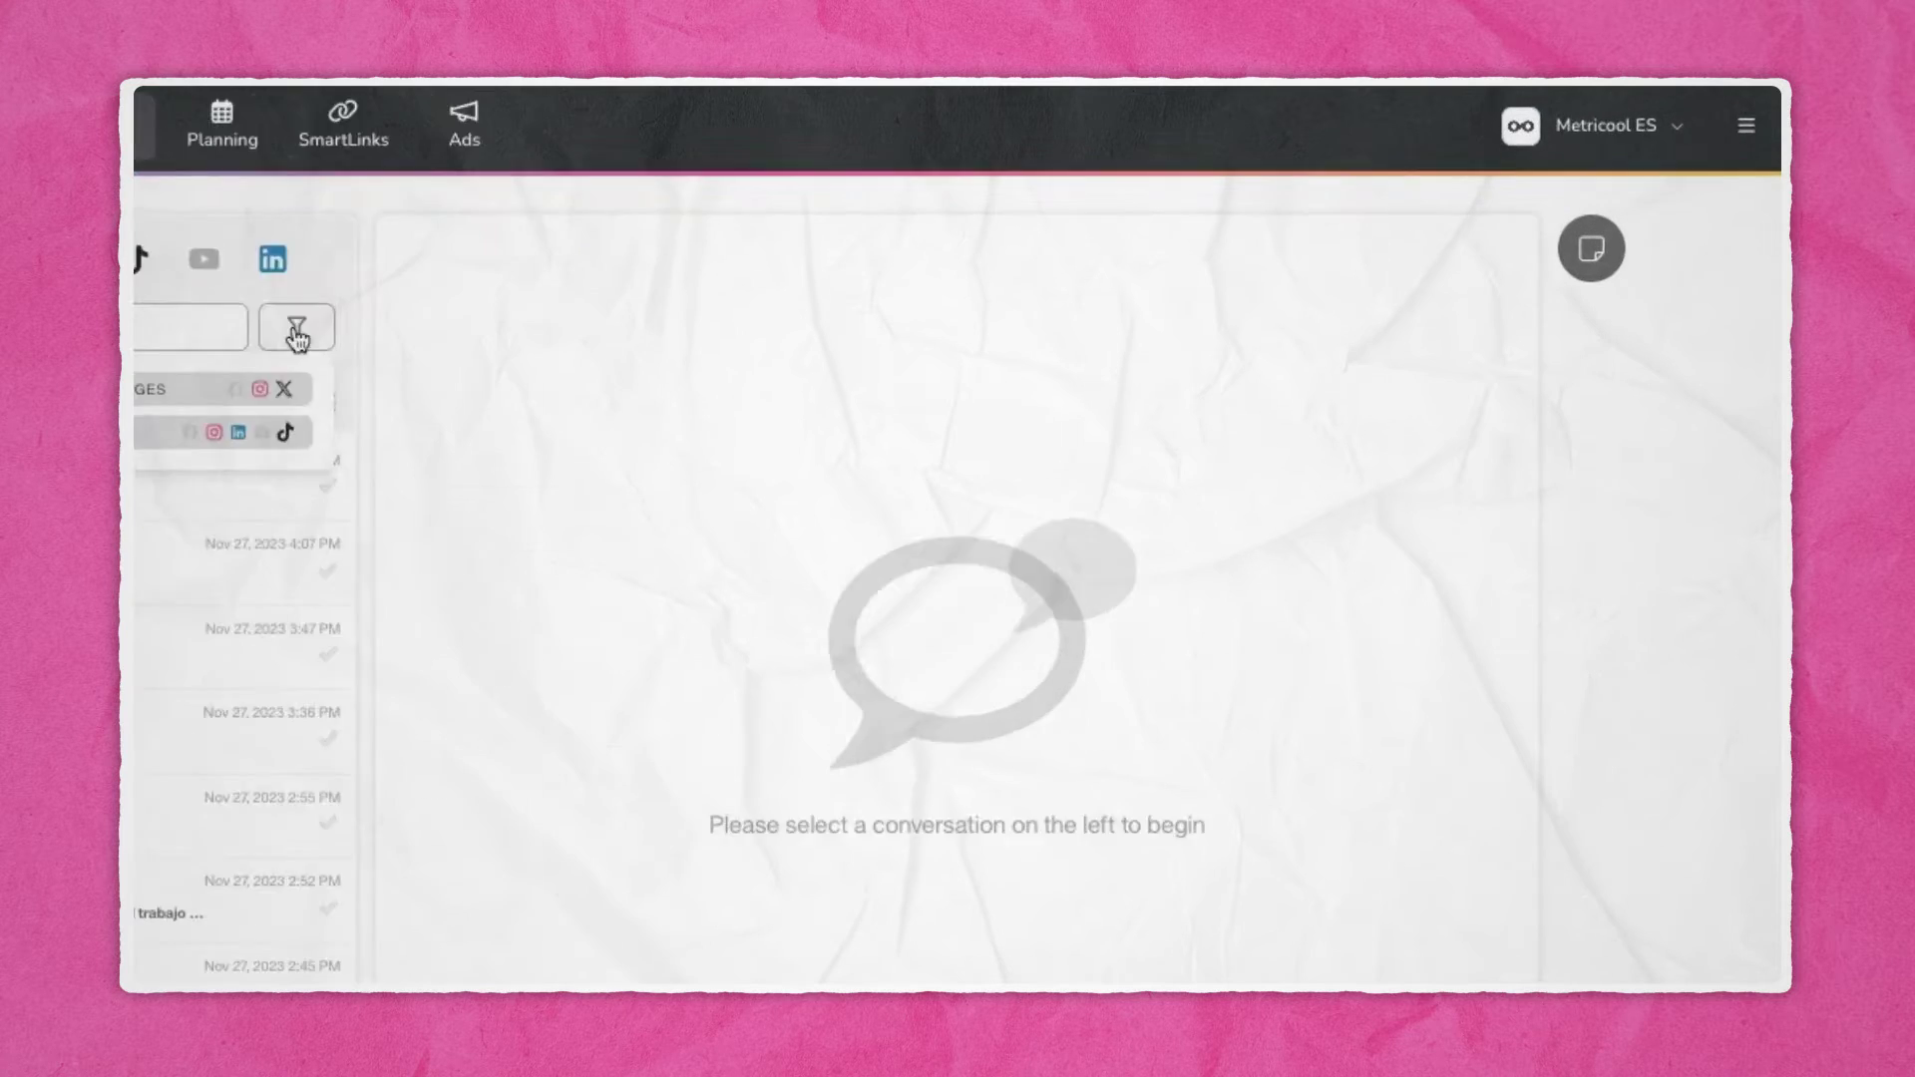
click(1501, 309)
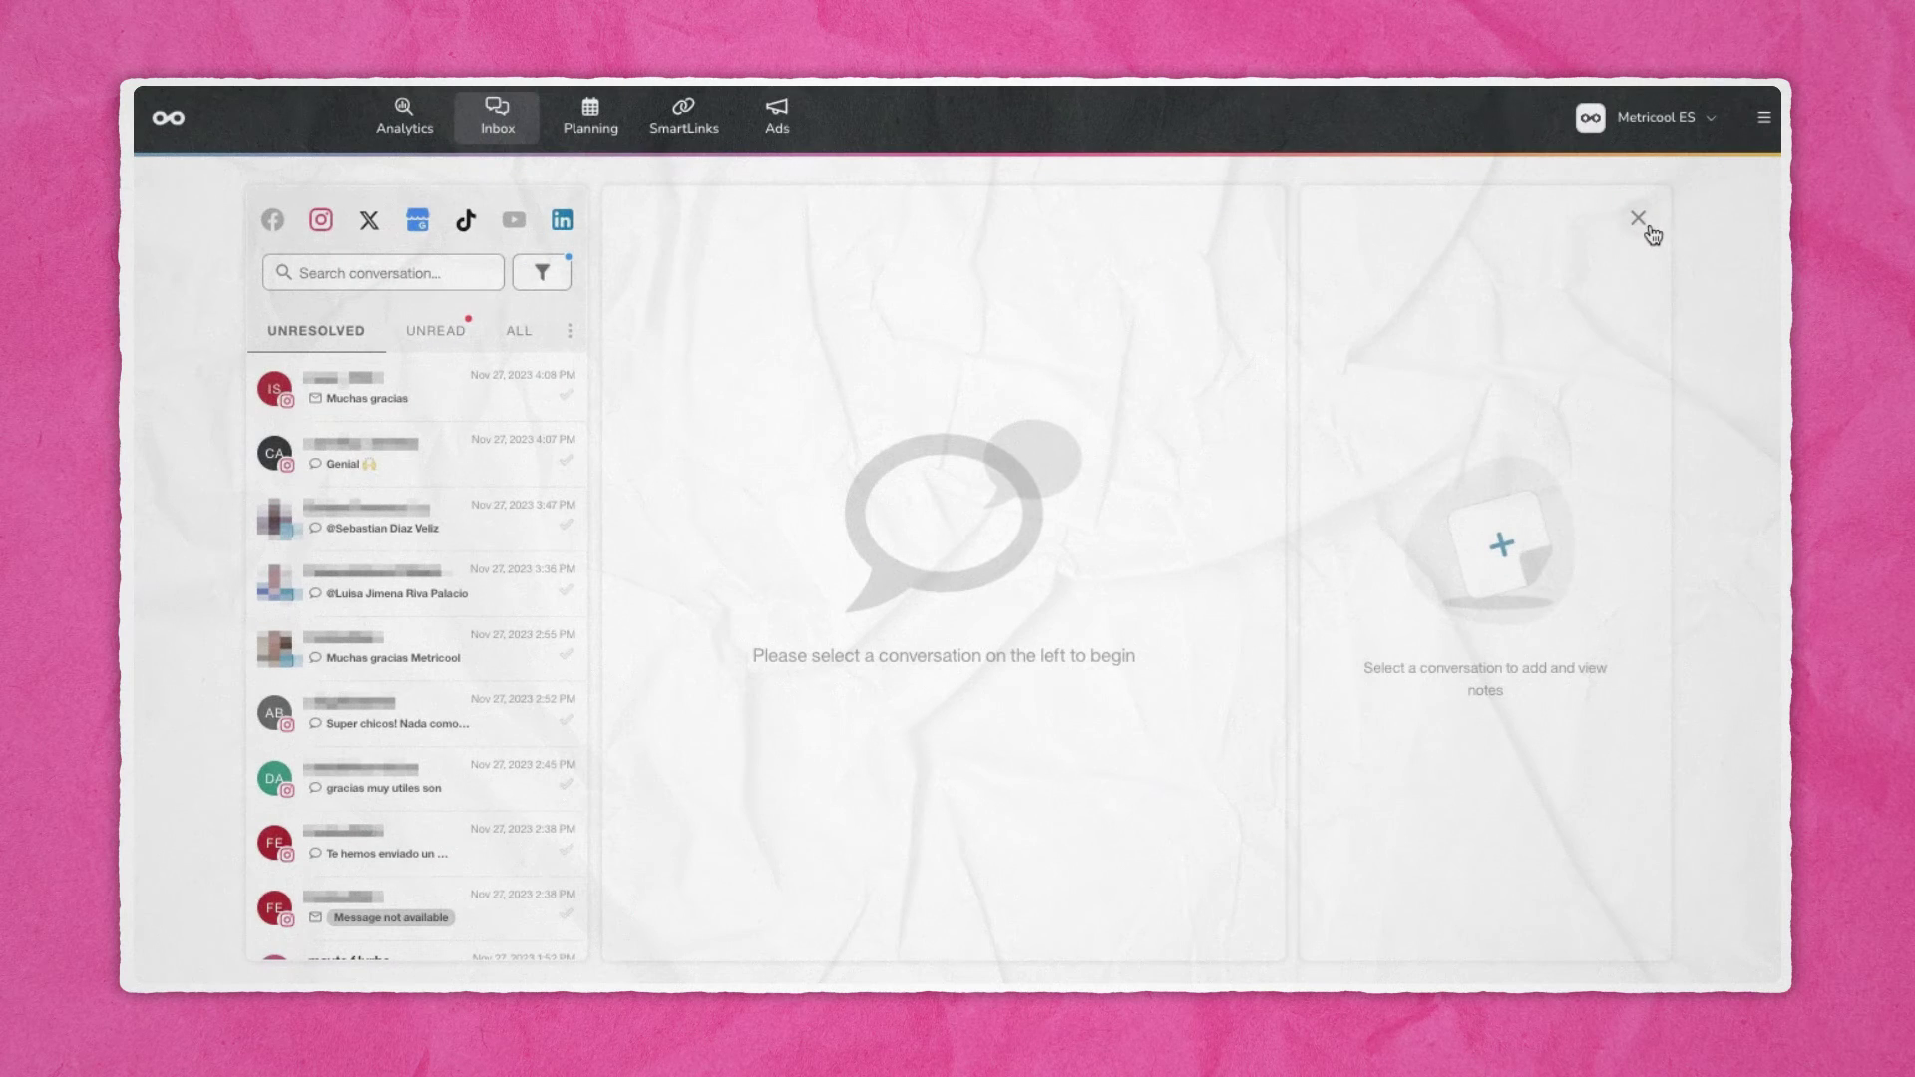
Open the newest unresolved Instagram private message and examine the form for a new saved answer.
click(443, 383)
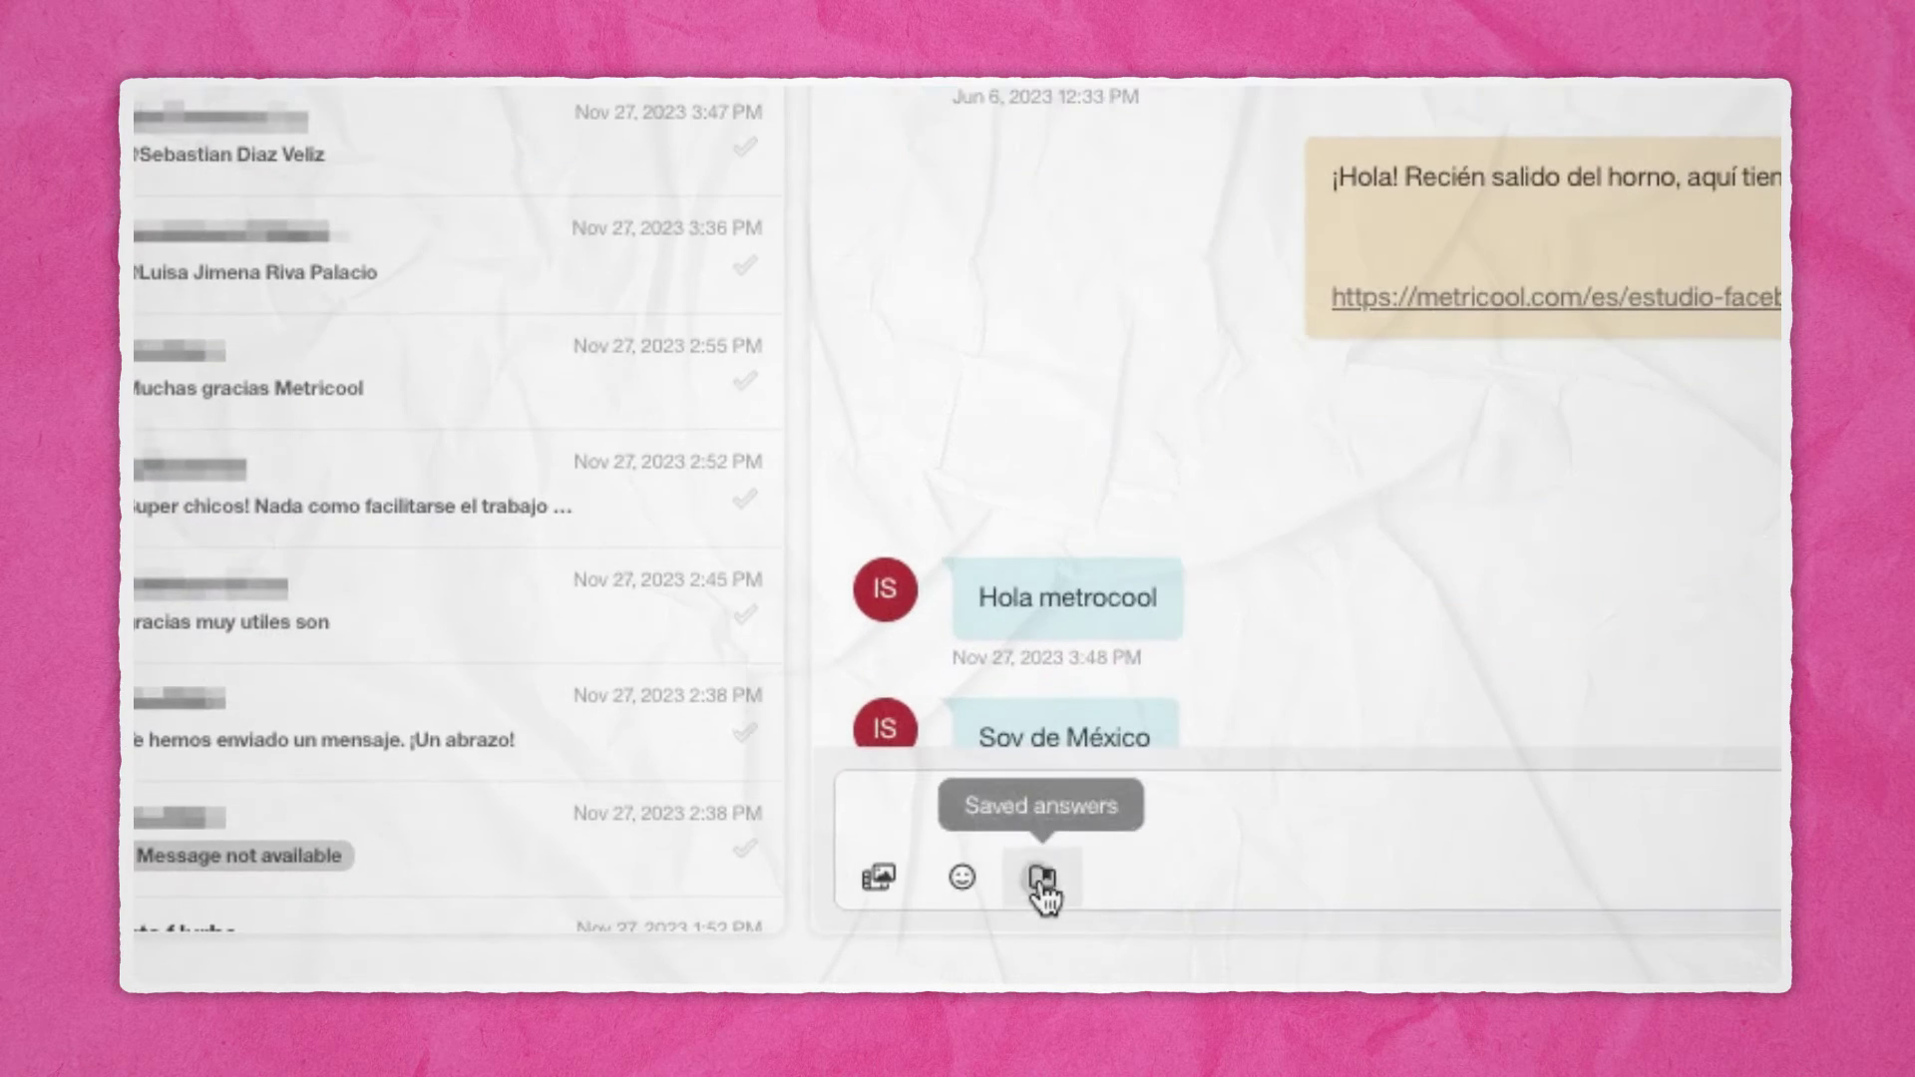
click(731, 930)
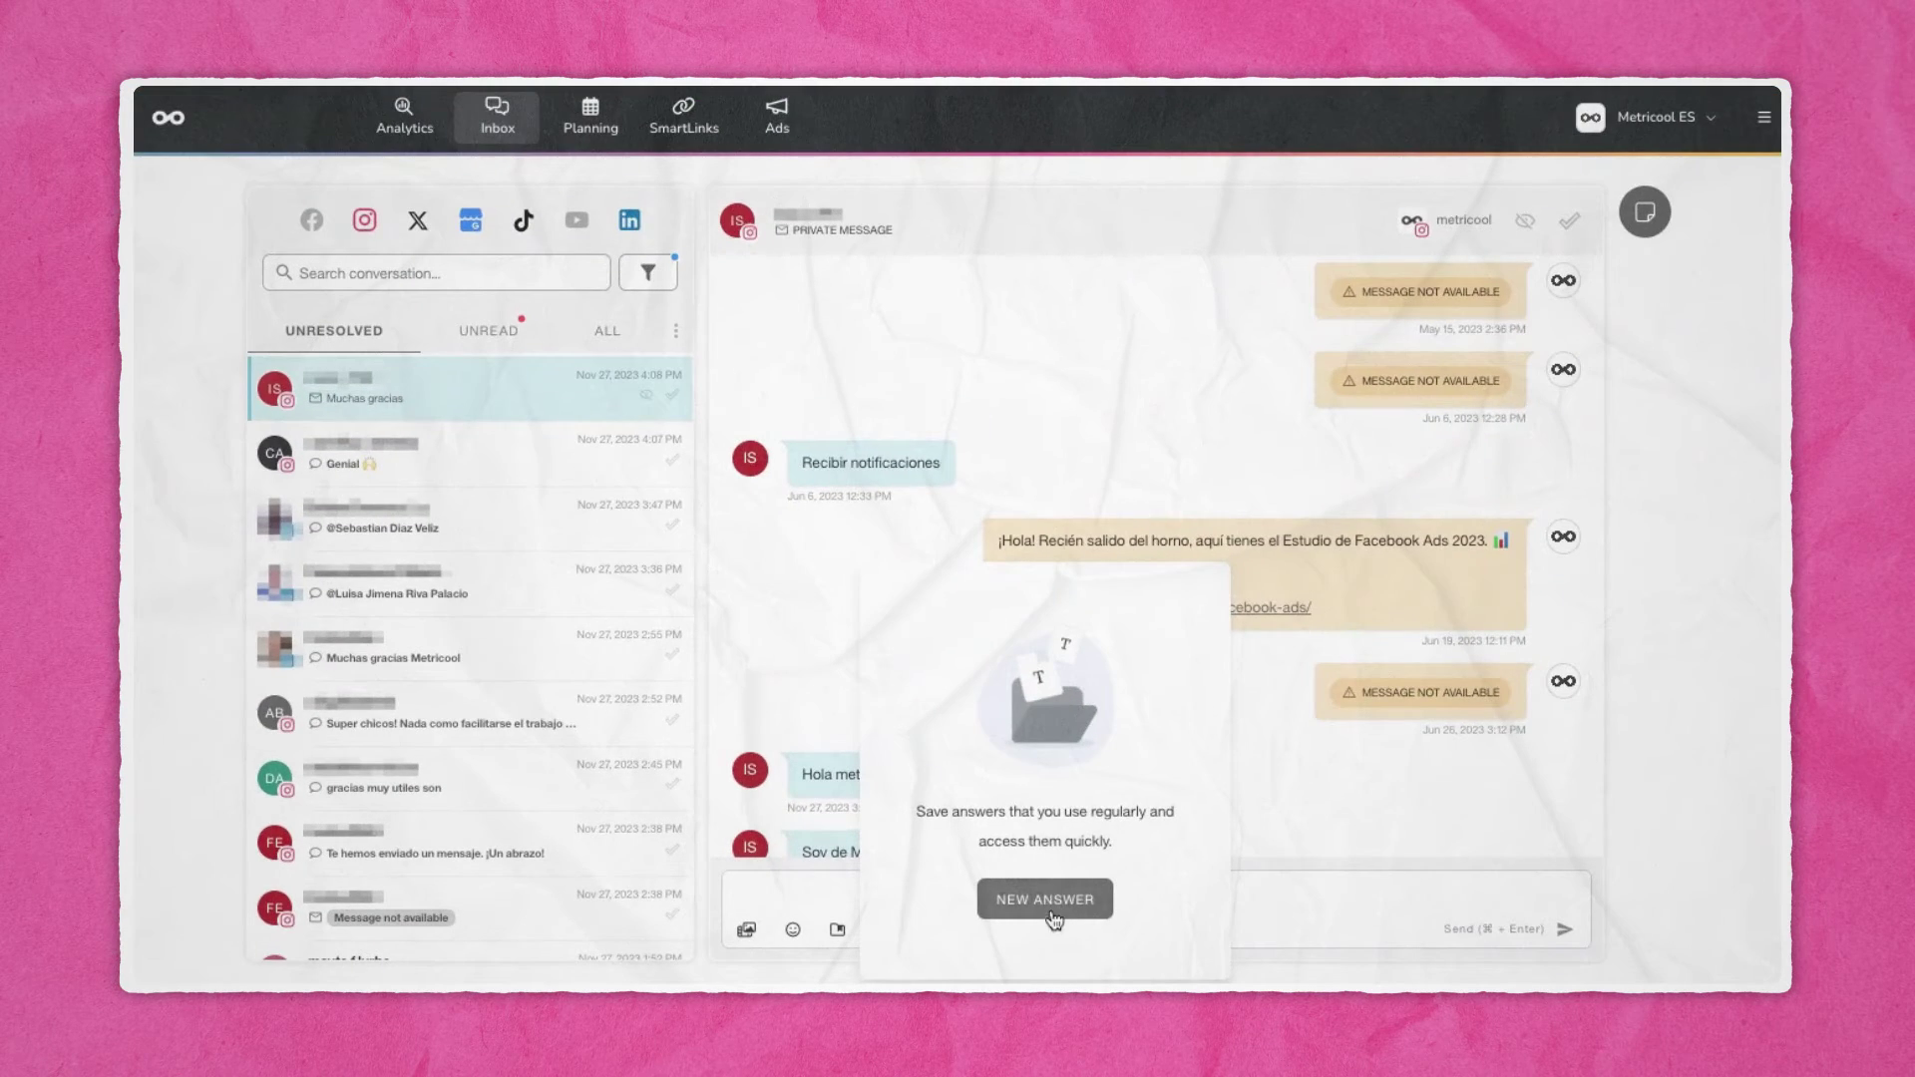
click(1053, 915)
click(1054, 798)
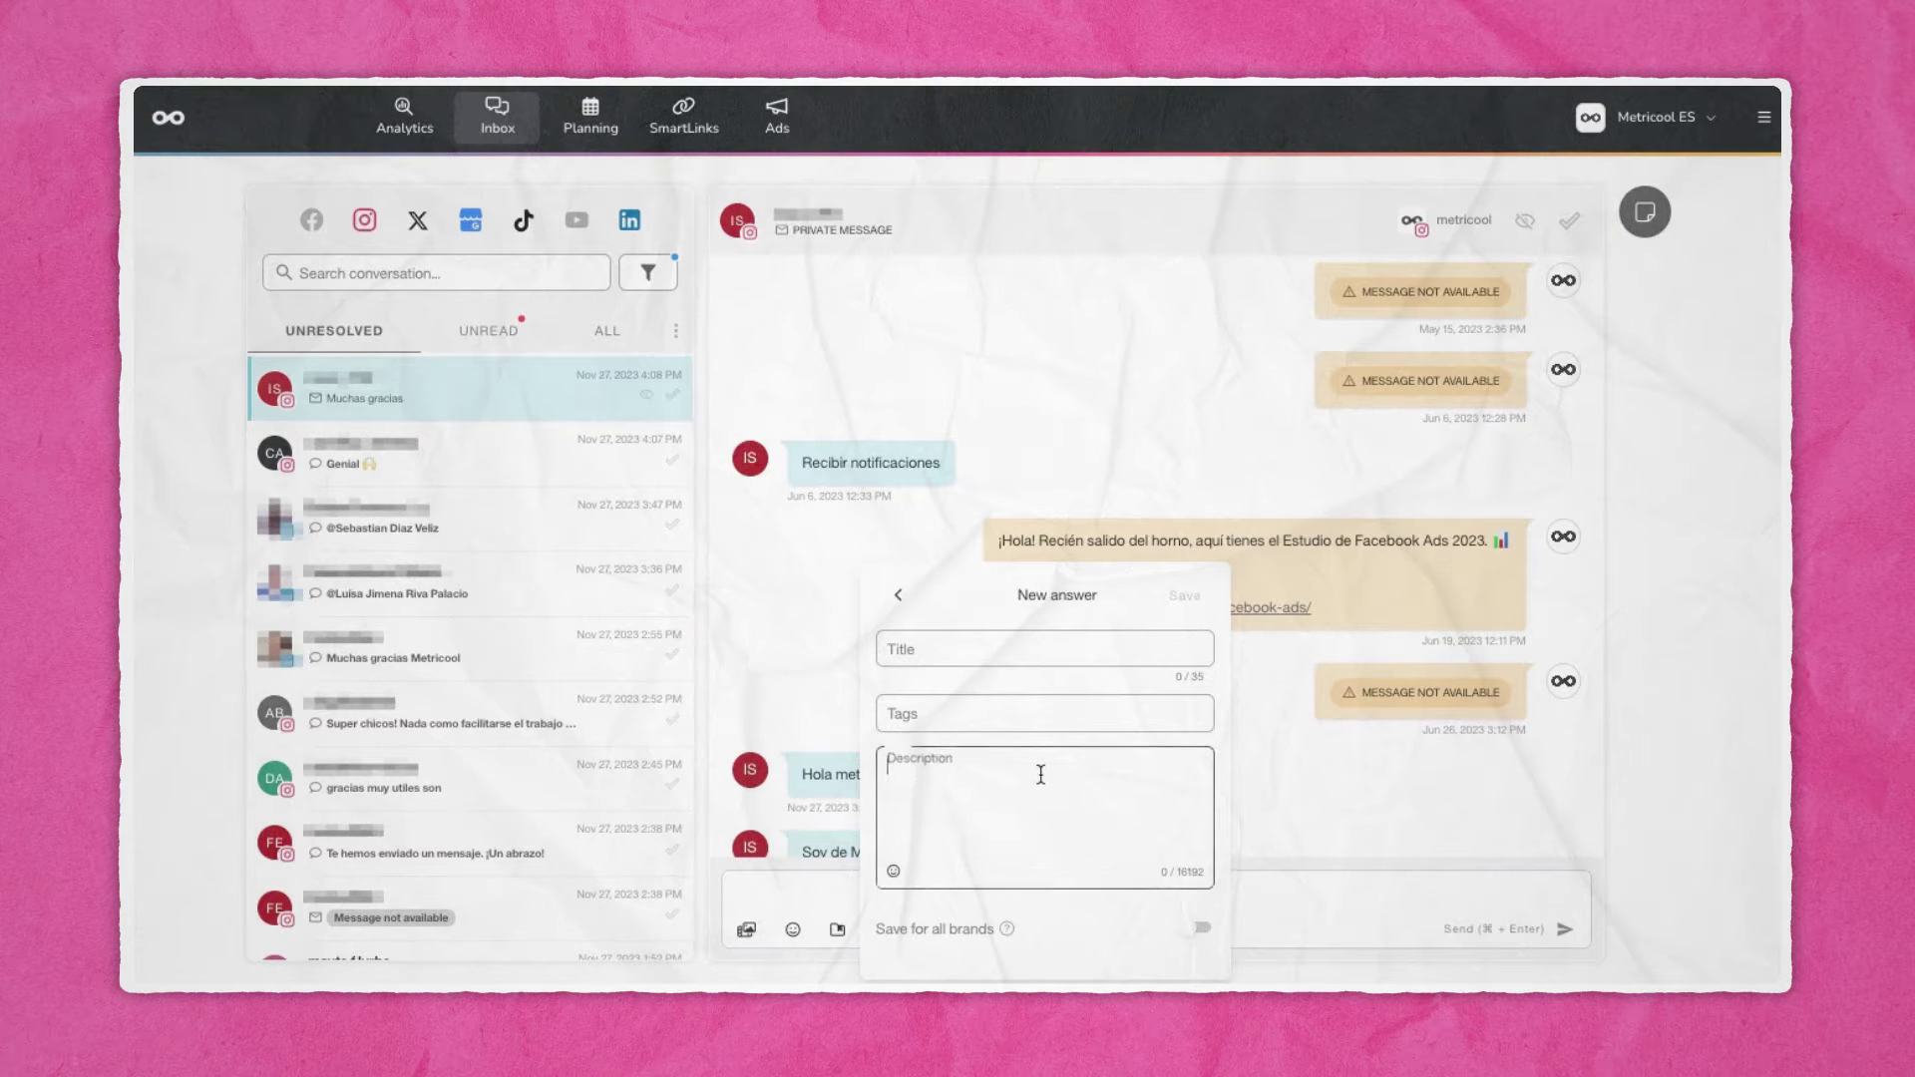
click(896, 598)
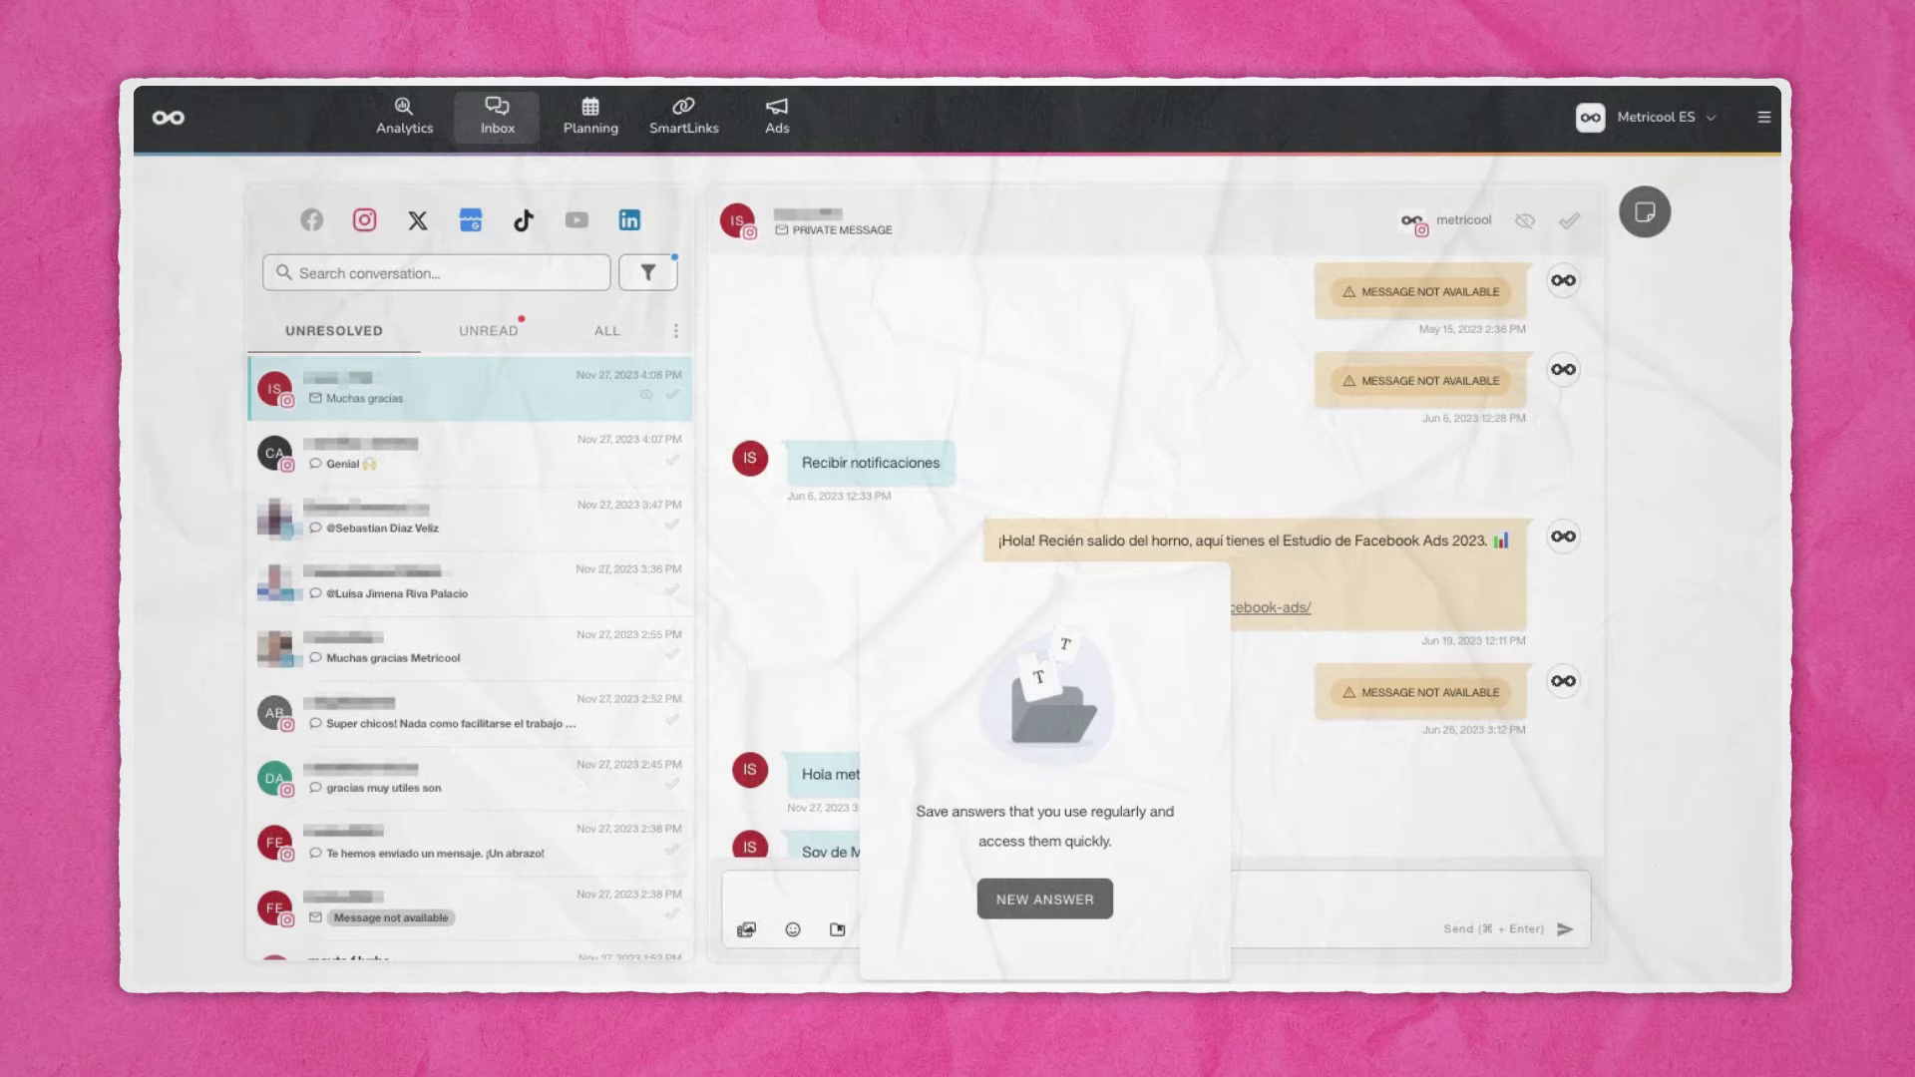
click(818, 599)
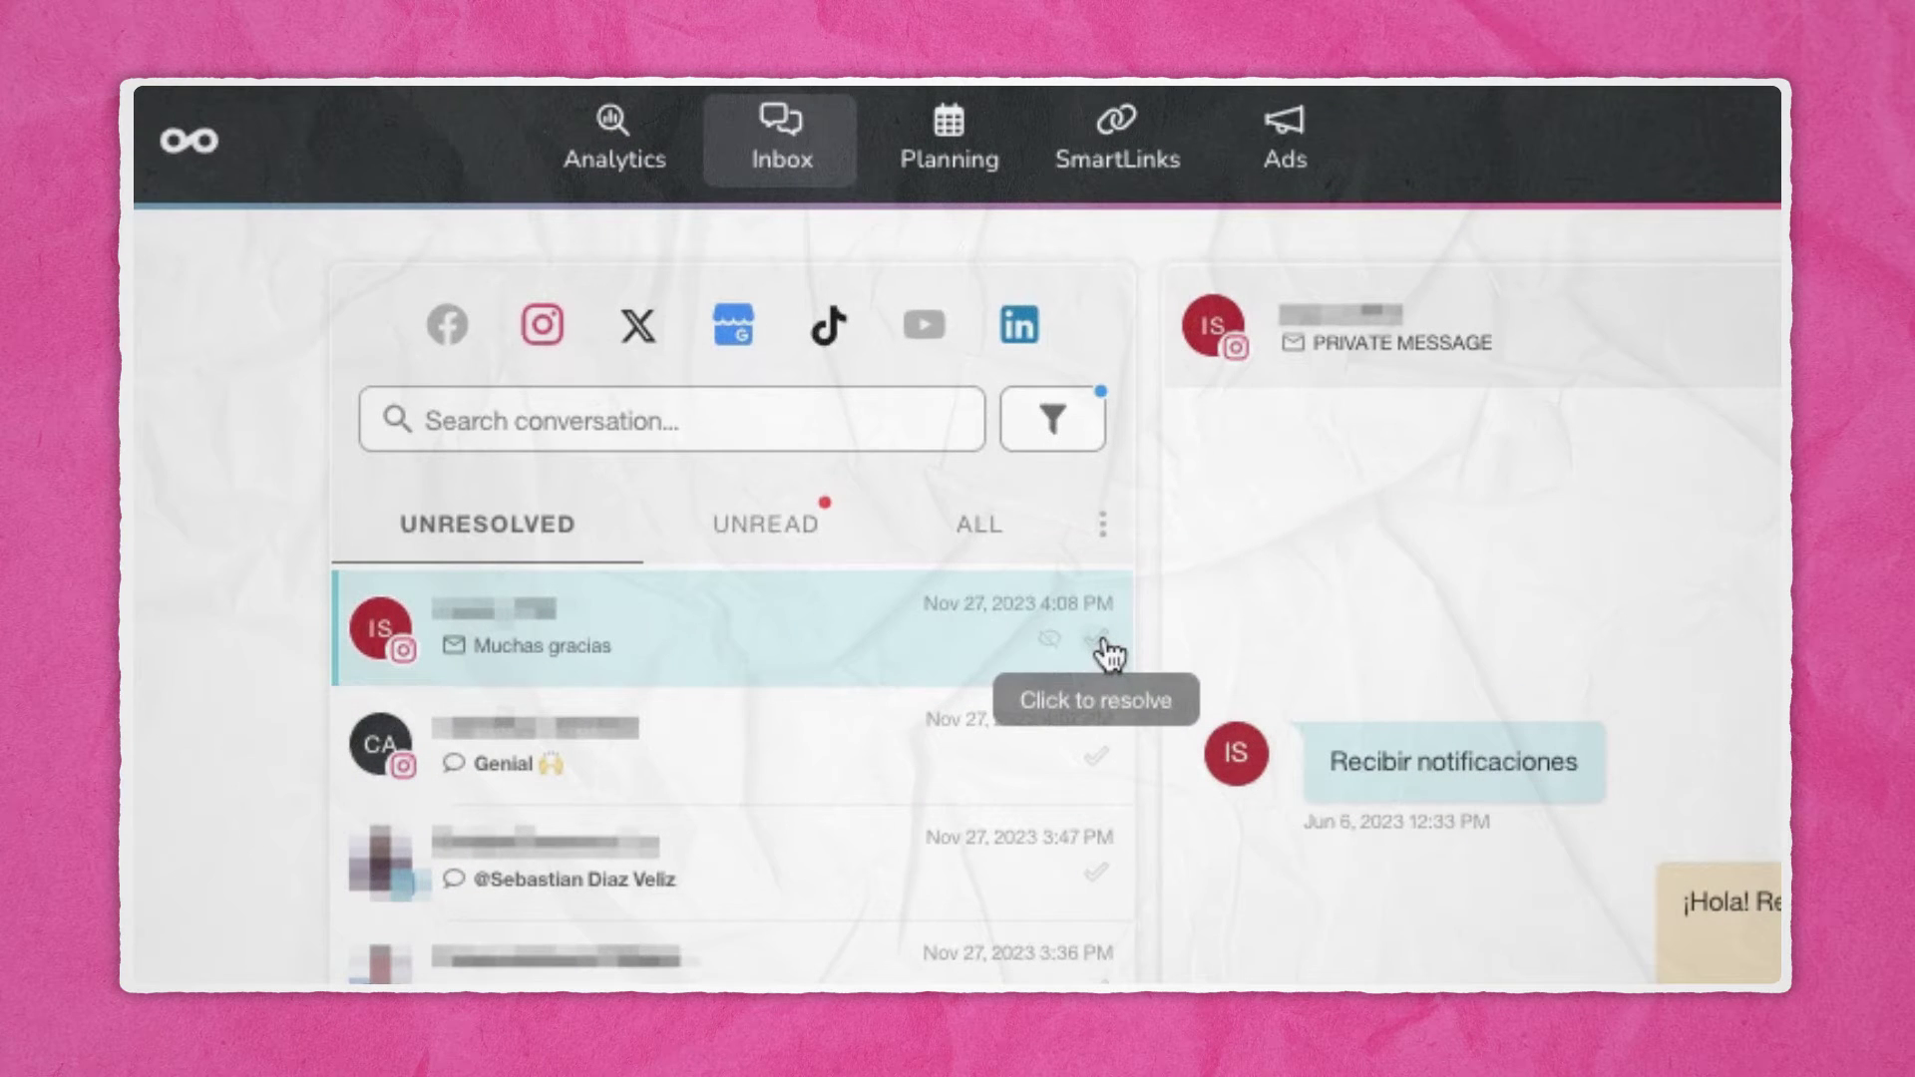
Mark the opened Instagram private message conversation as resolved.
click(1107, 655)
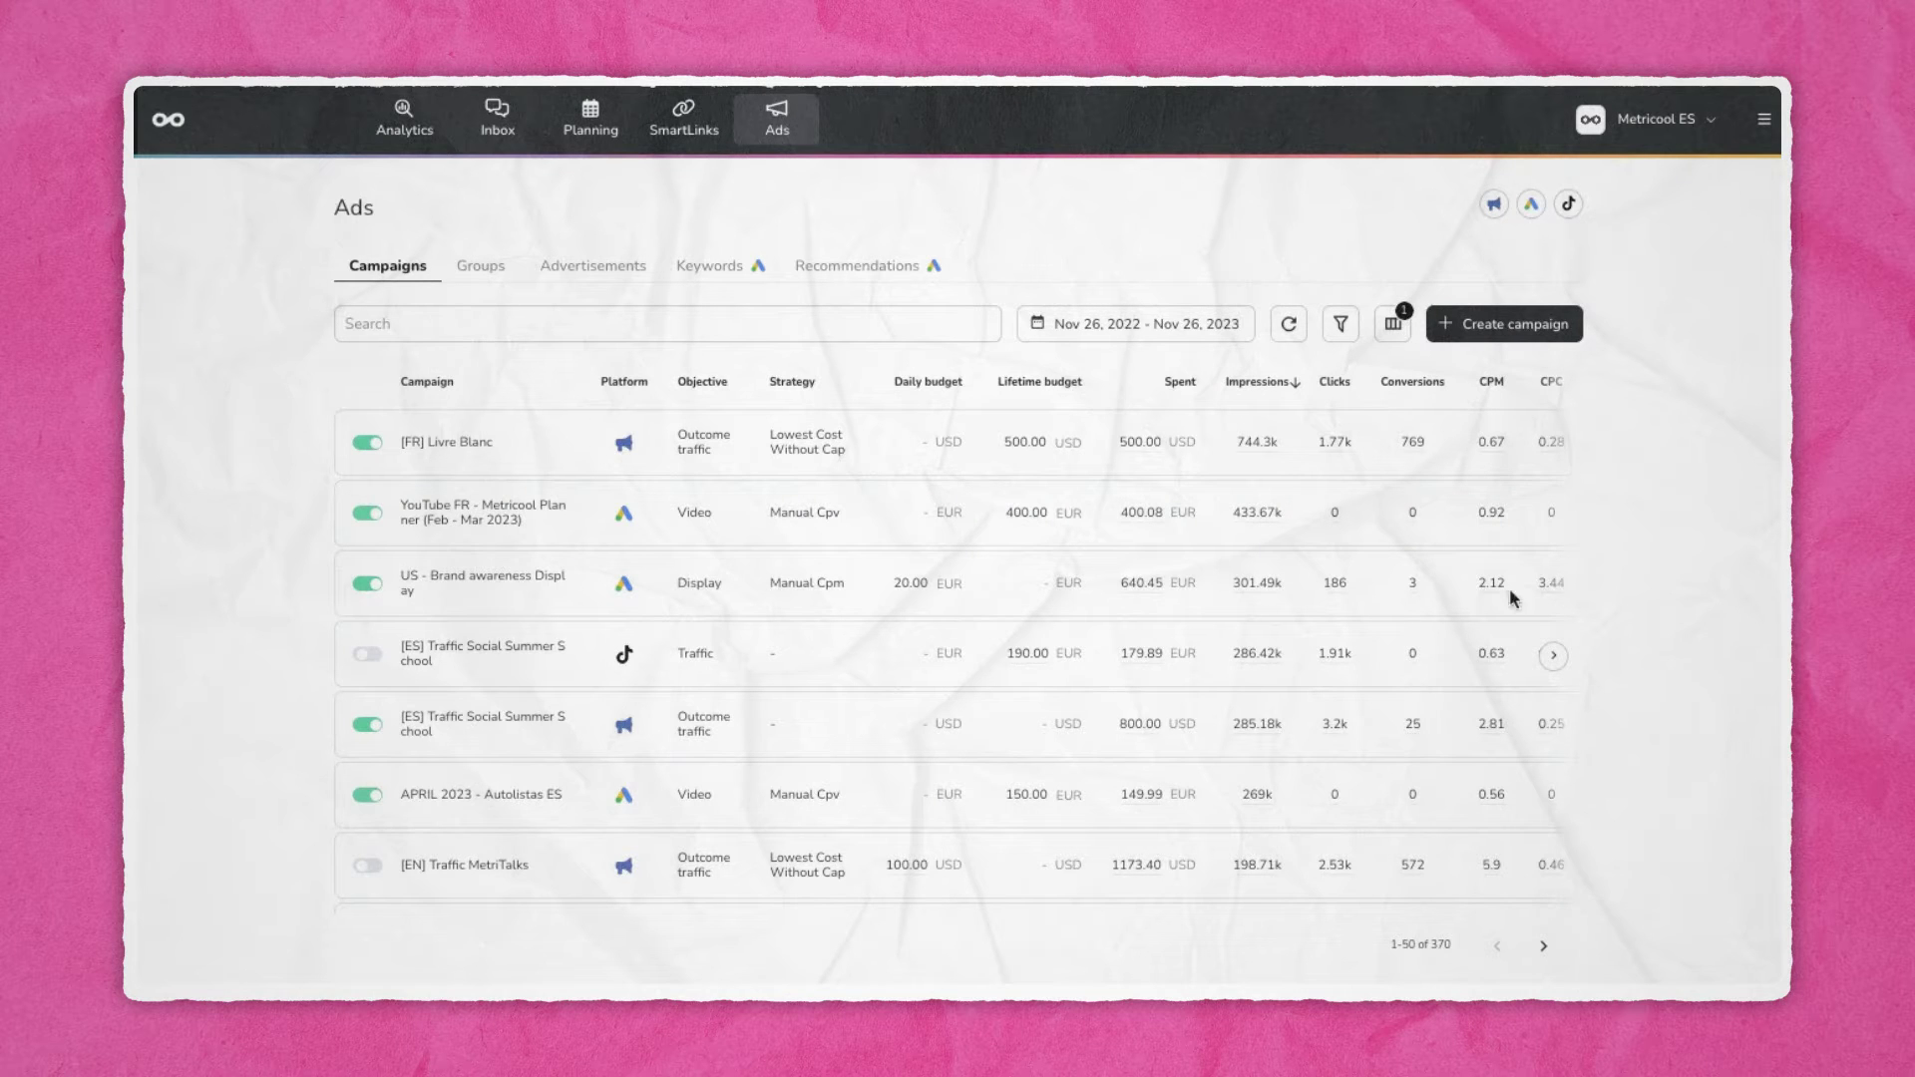
Review the list of ad campaigns and start creating a new campaign.
scroll(1468, 633, down, 3)
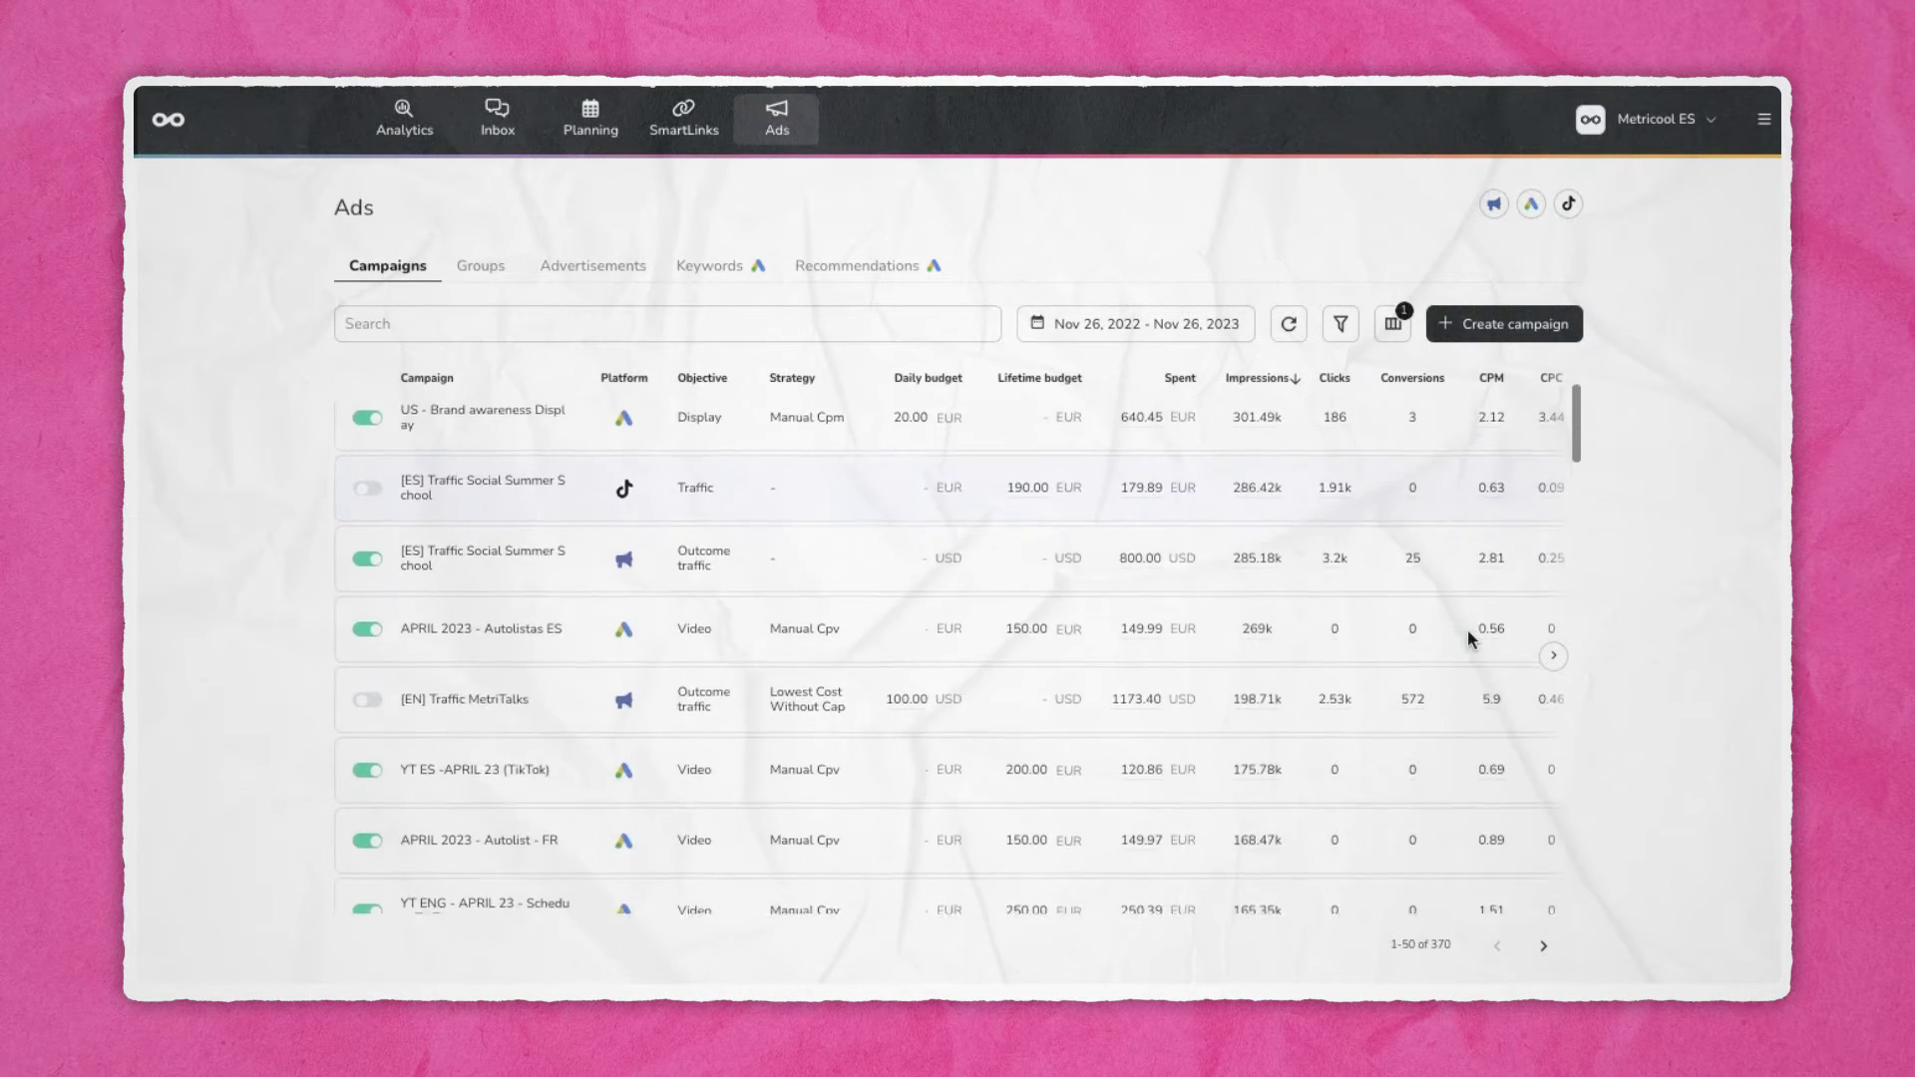
scroll(1468, 638, up, 3)
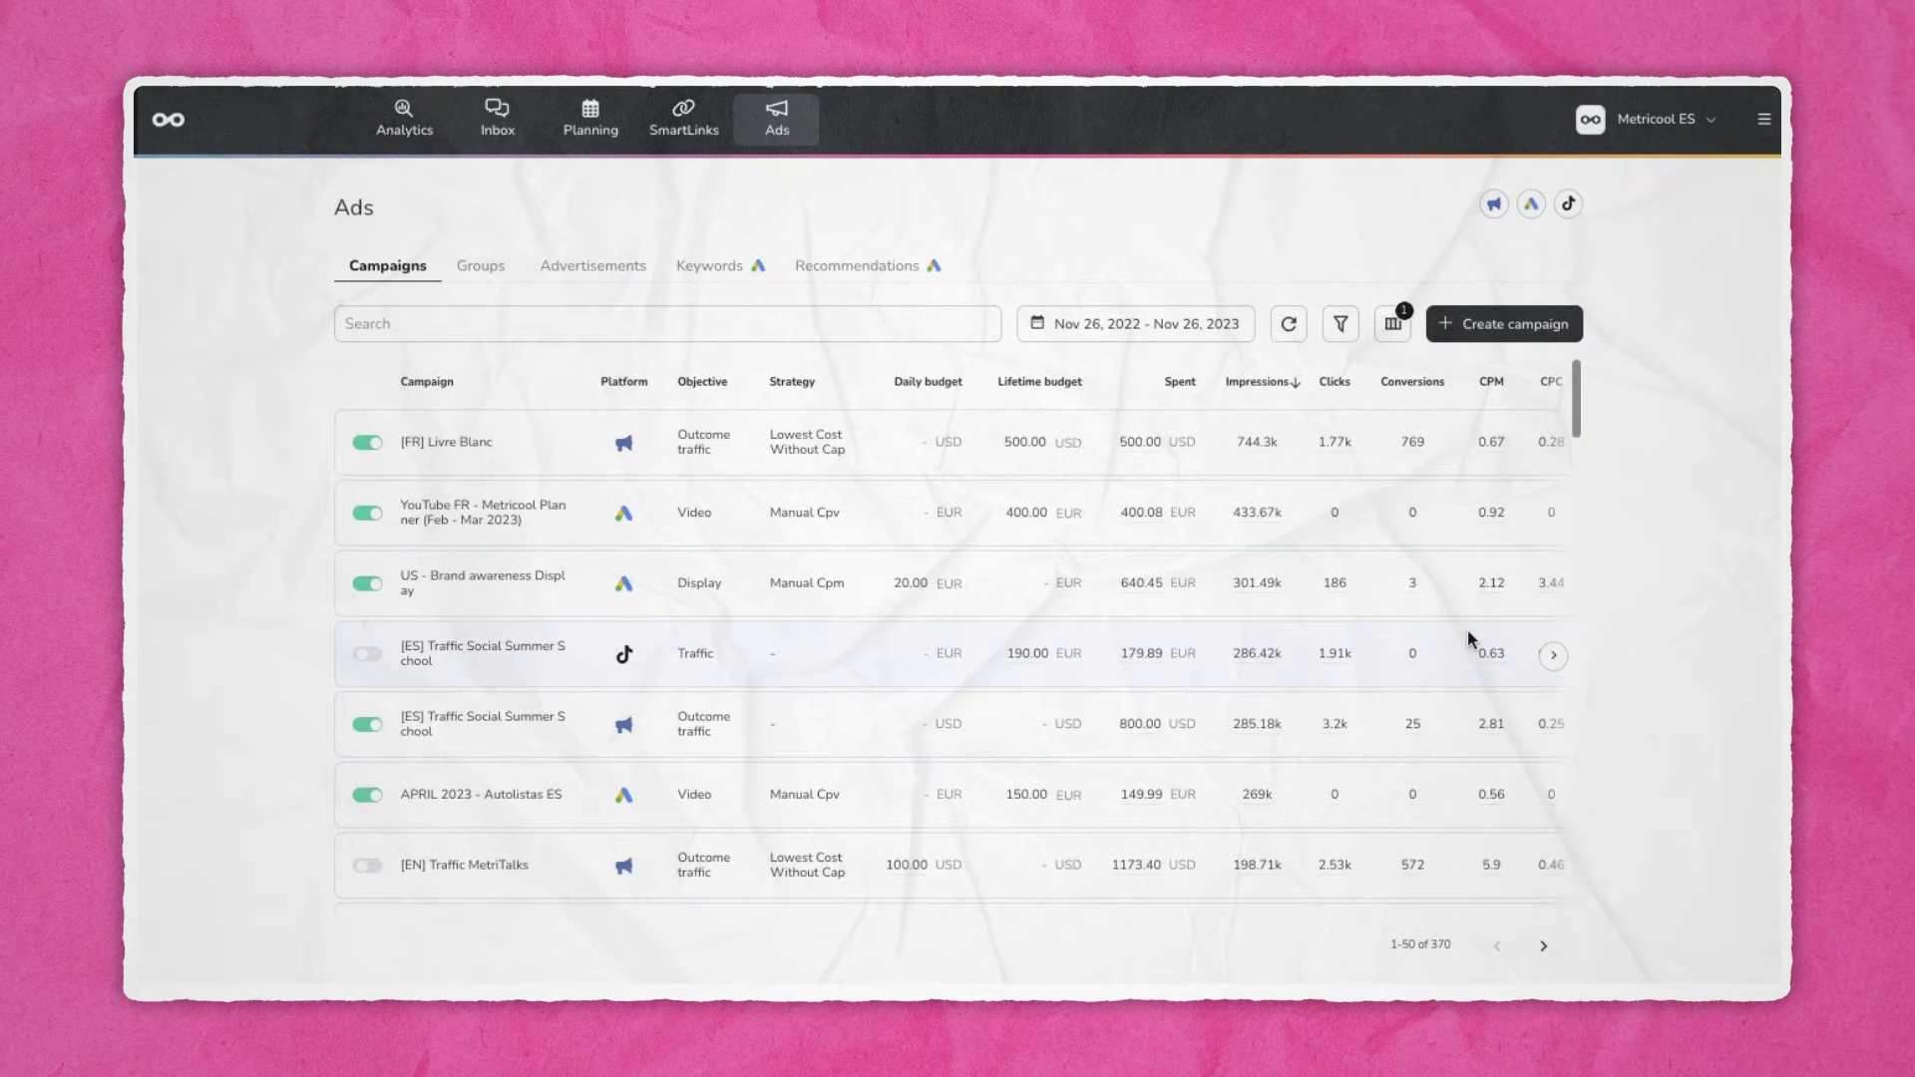
click(1549, 325)
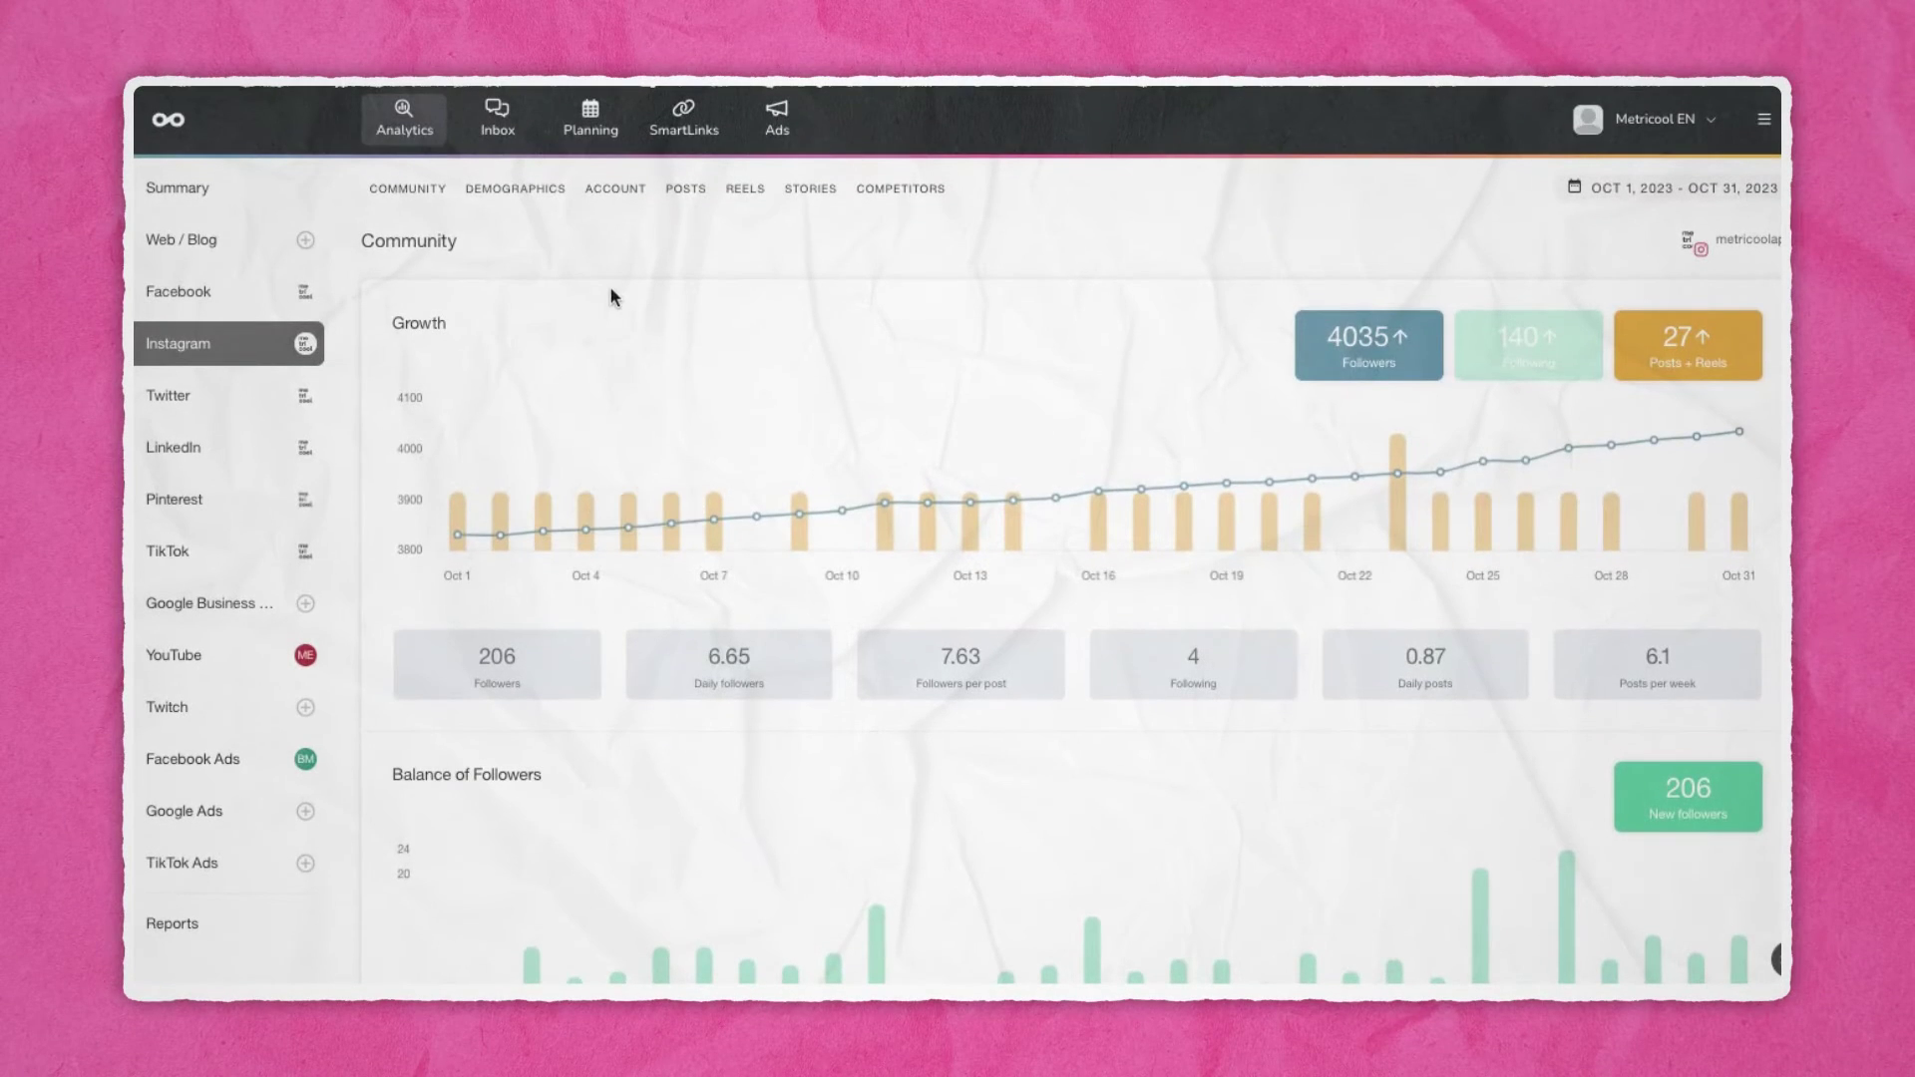
Find the "Social Media Managers RISE UP!" post in the Instagram posts analytics and start boosting it.
click(686, 192)
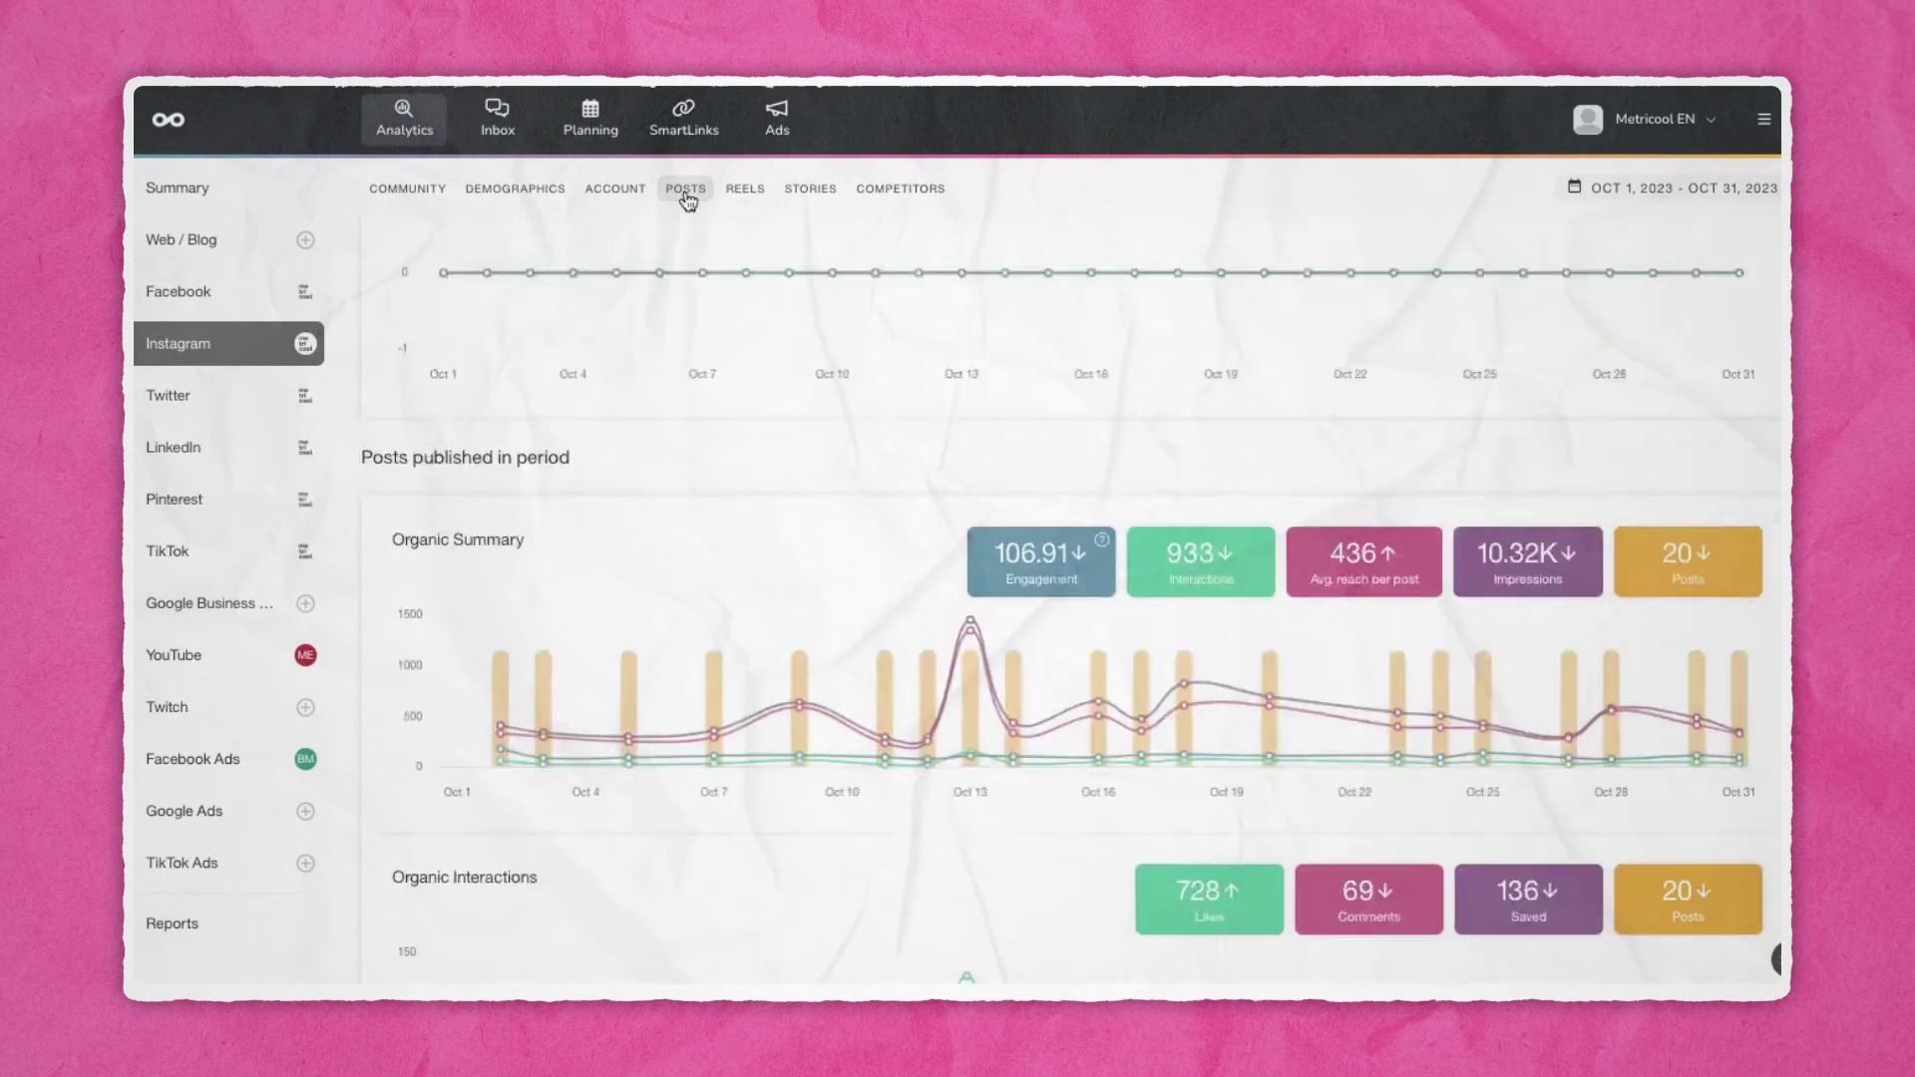
scroll(688, 199, down, 3)
scroll(728, 447, down, 4)
scroll(727, 455, down, 6)
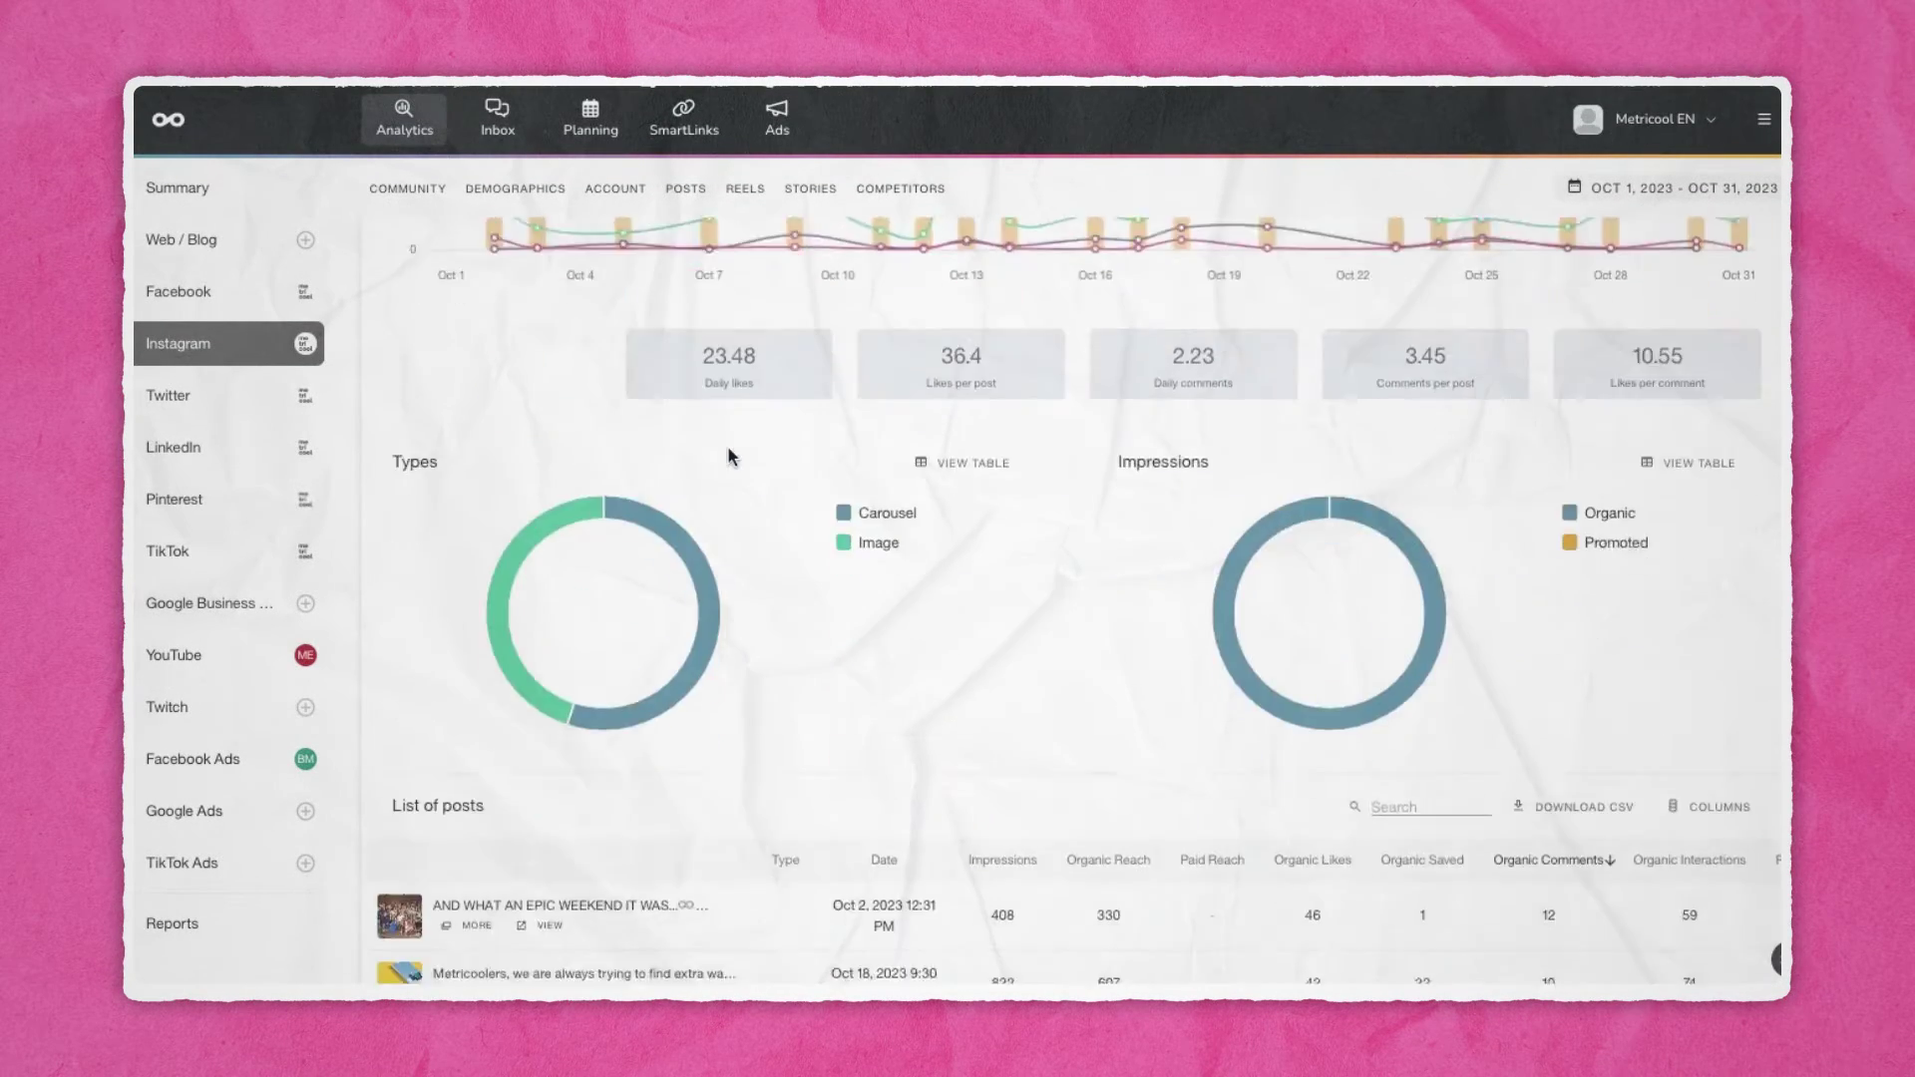
scroll(727, 456, down, 2)
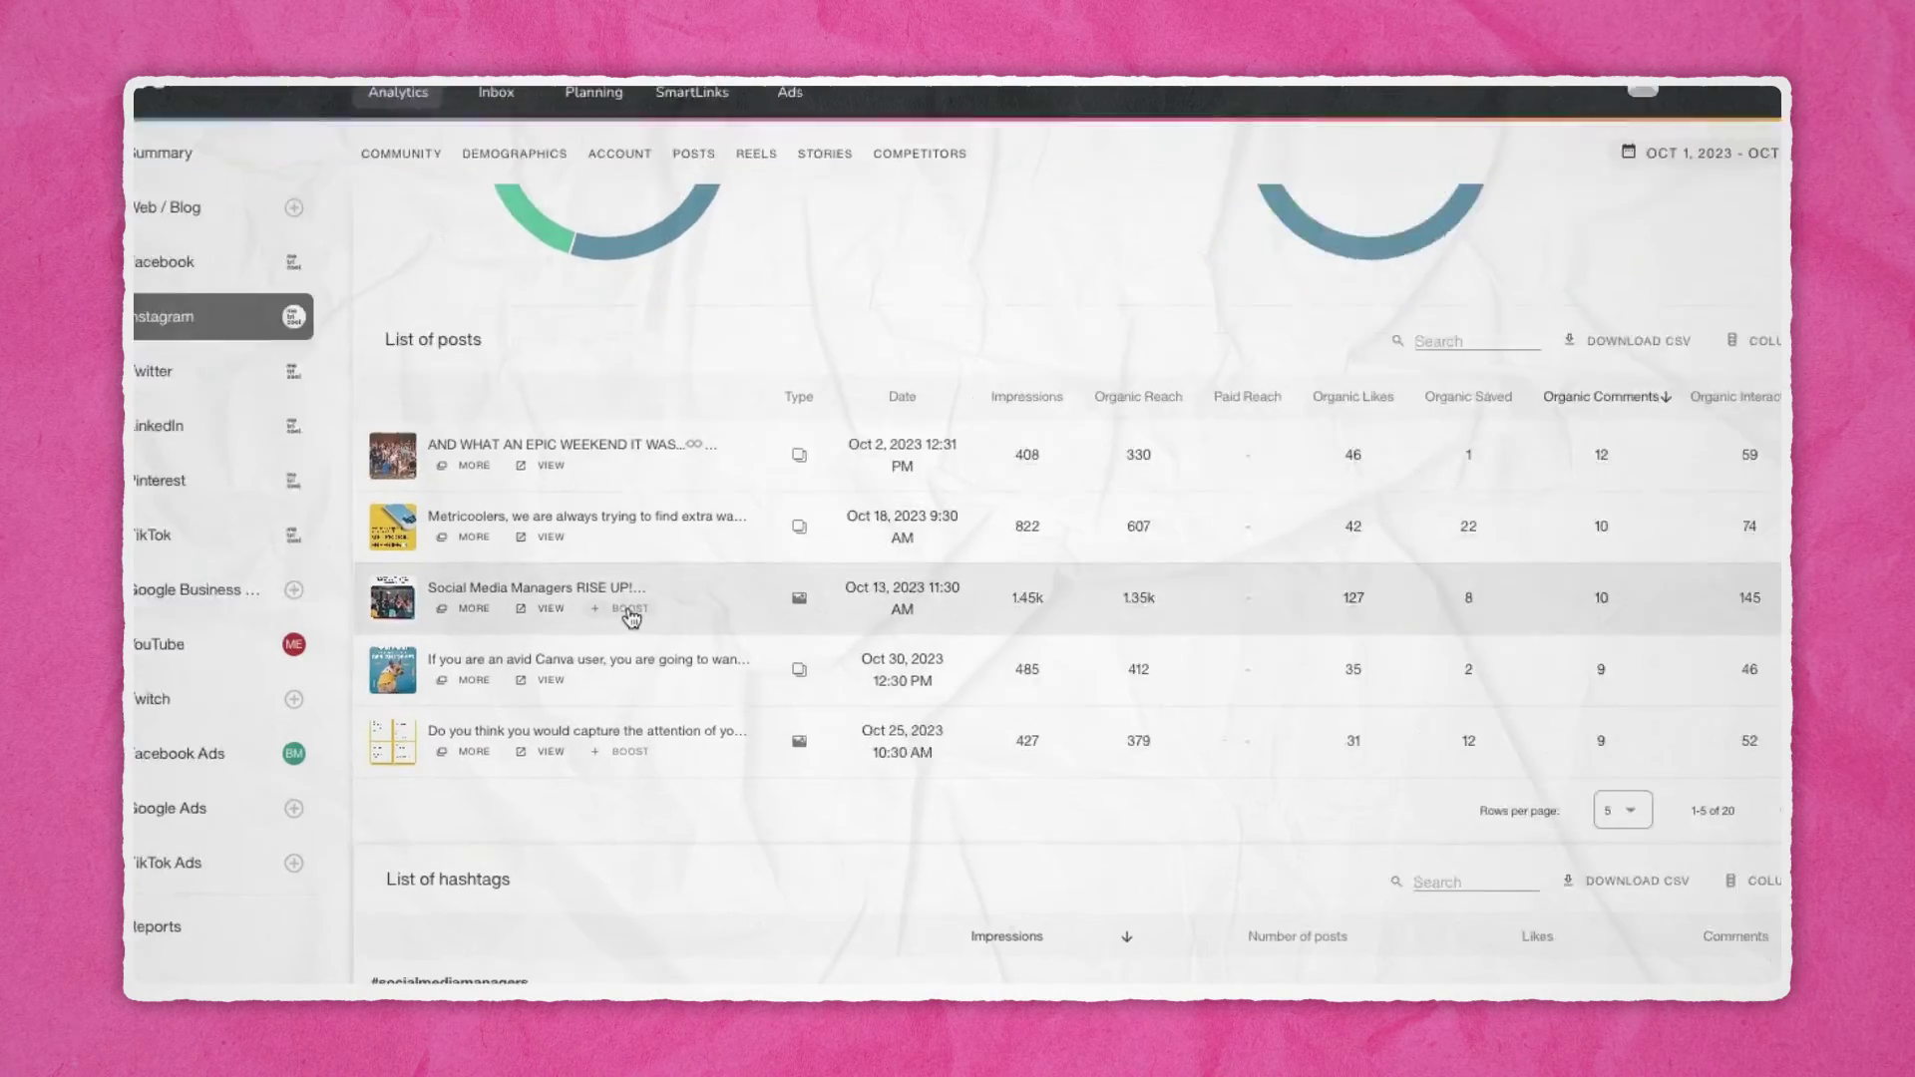
click(629, 610)
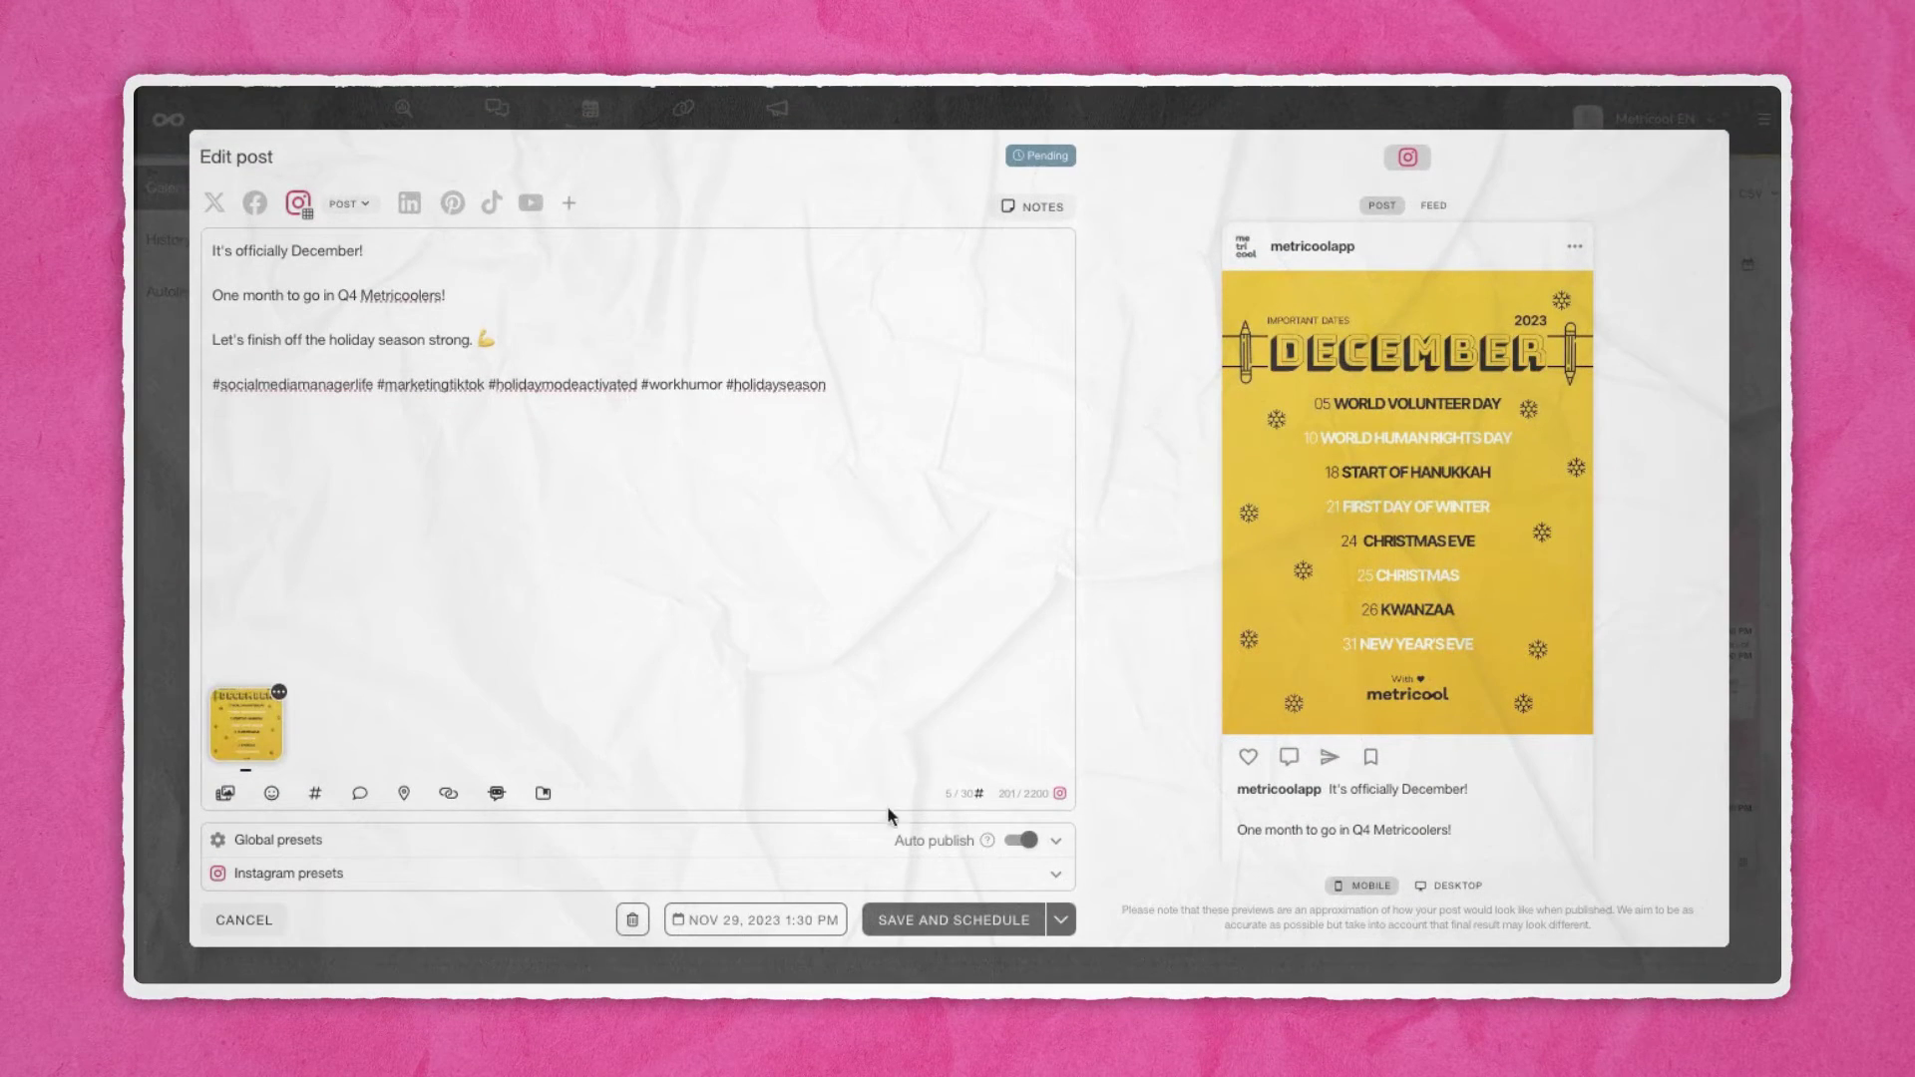
In the global presets of the December Instagram post, add it to the "Metricool Instagram EN" SmartLink.
click(862, 856)
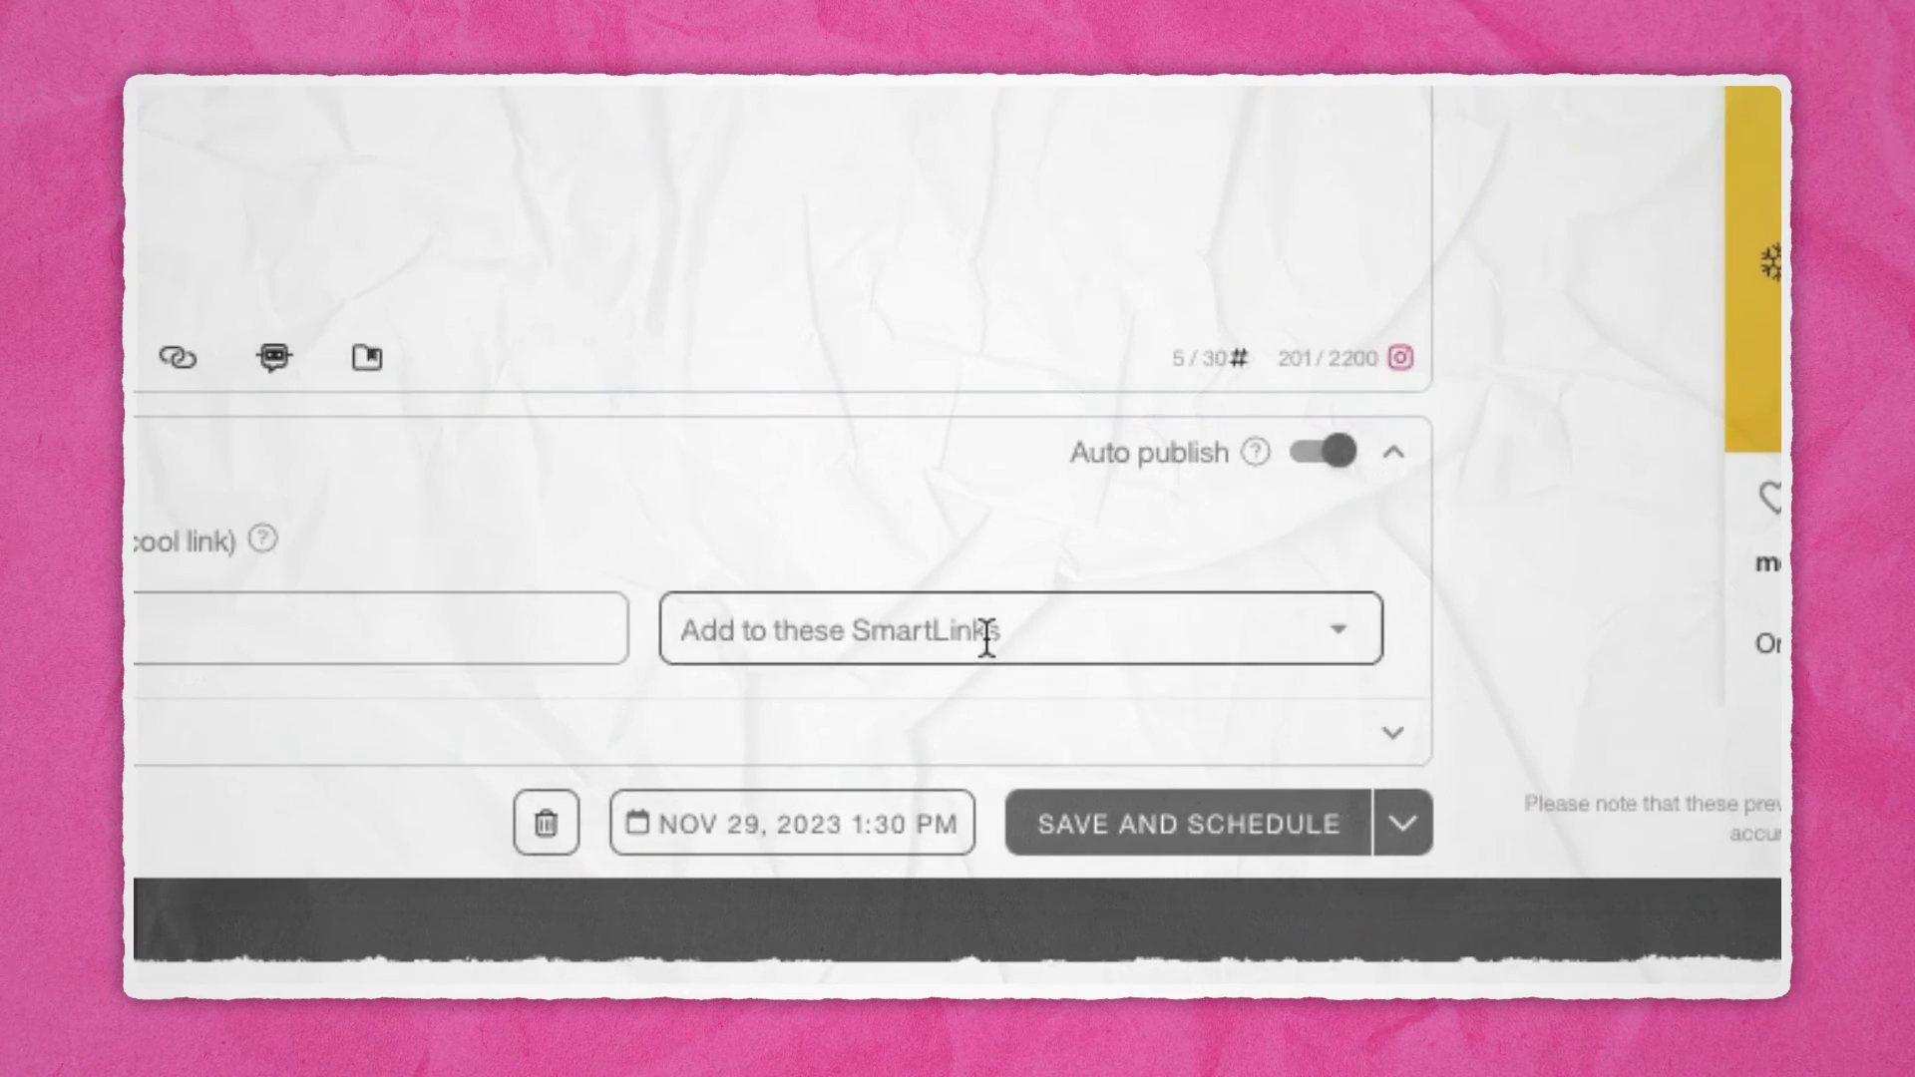
click(857, 821)
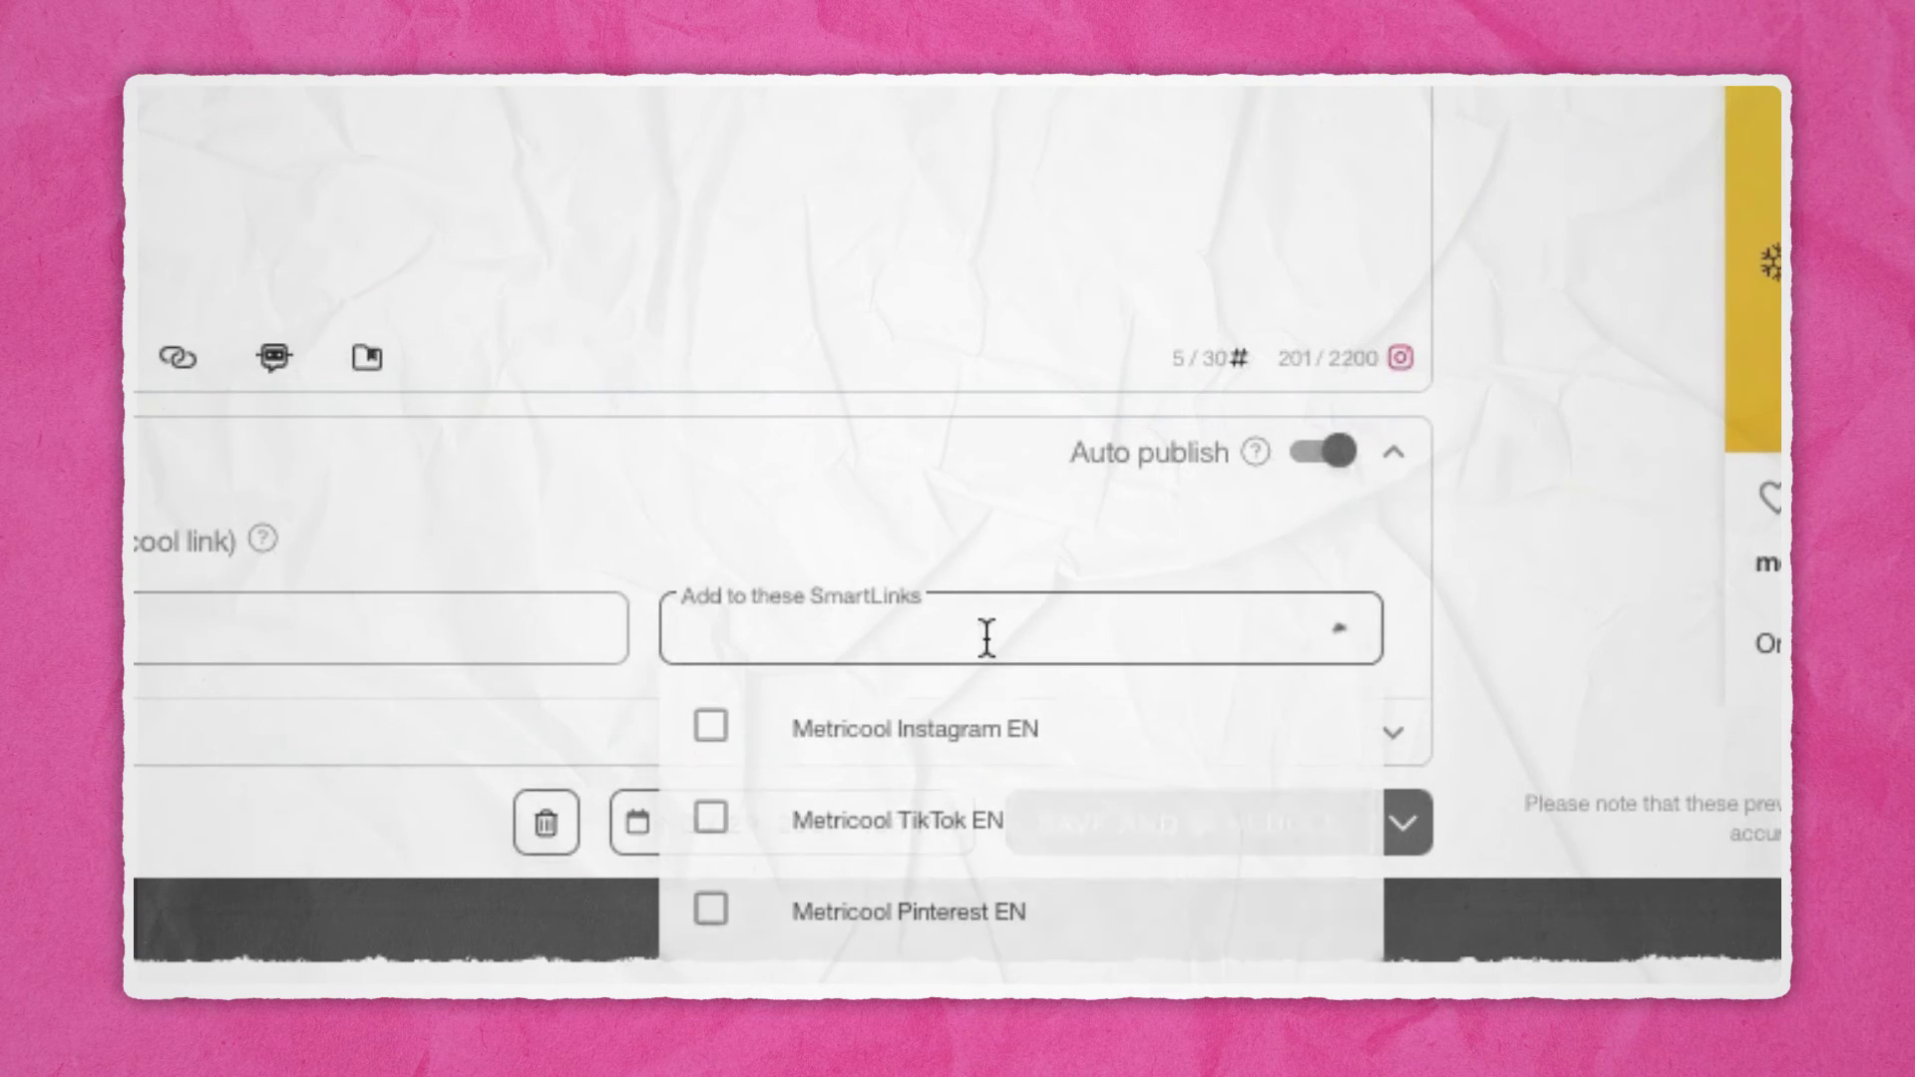
click(995, 743)
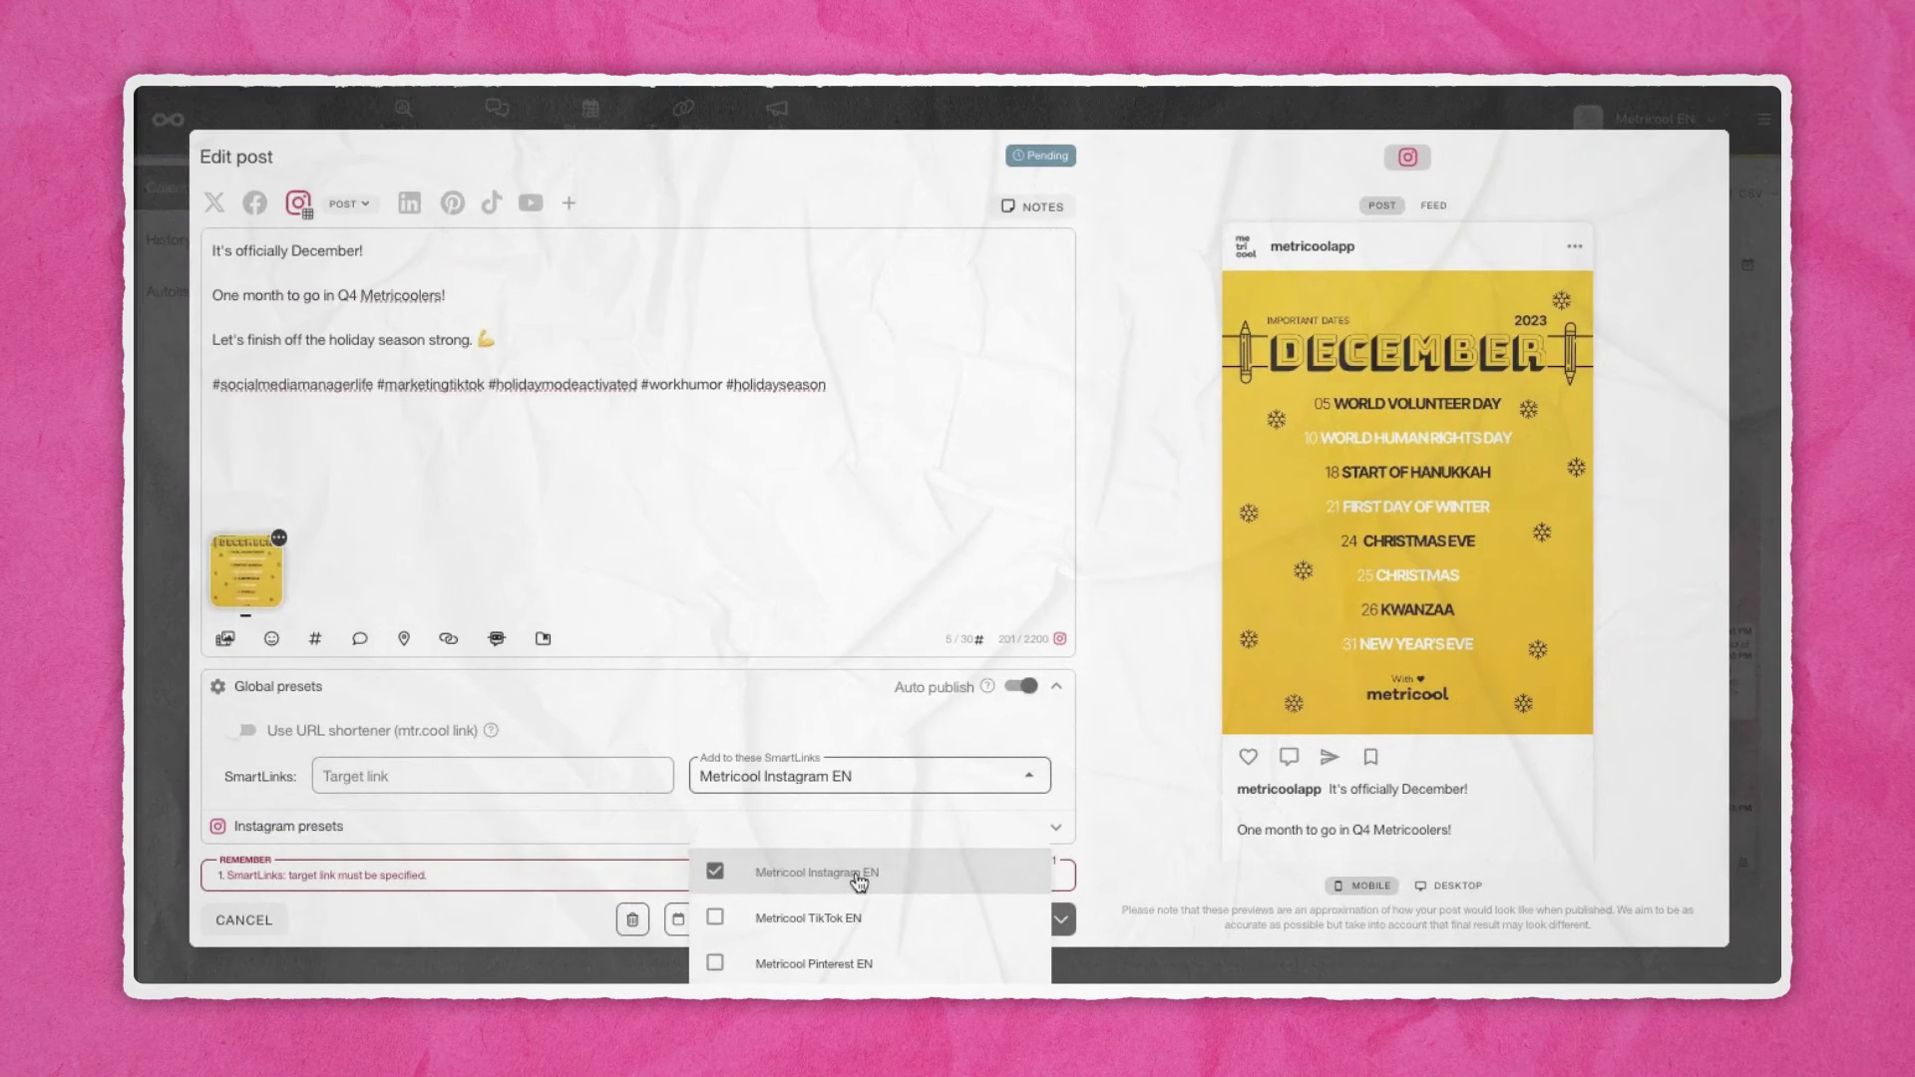